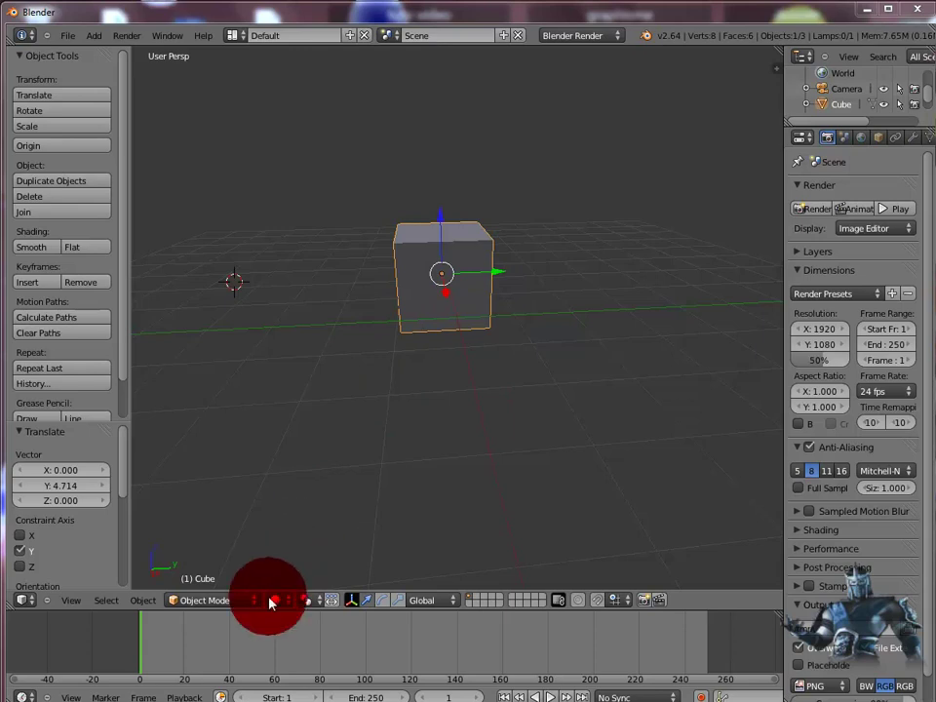
- Toggle the cube between Edit Mode and Object Mode, finishing in Edit Mode
left_click(255, 601)
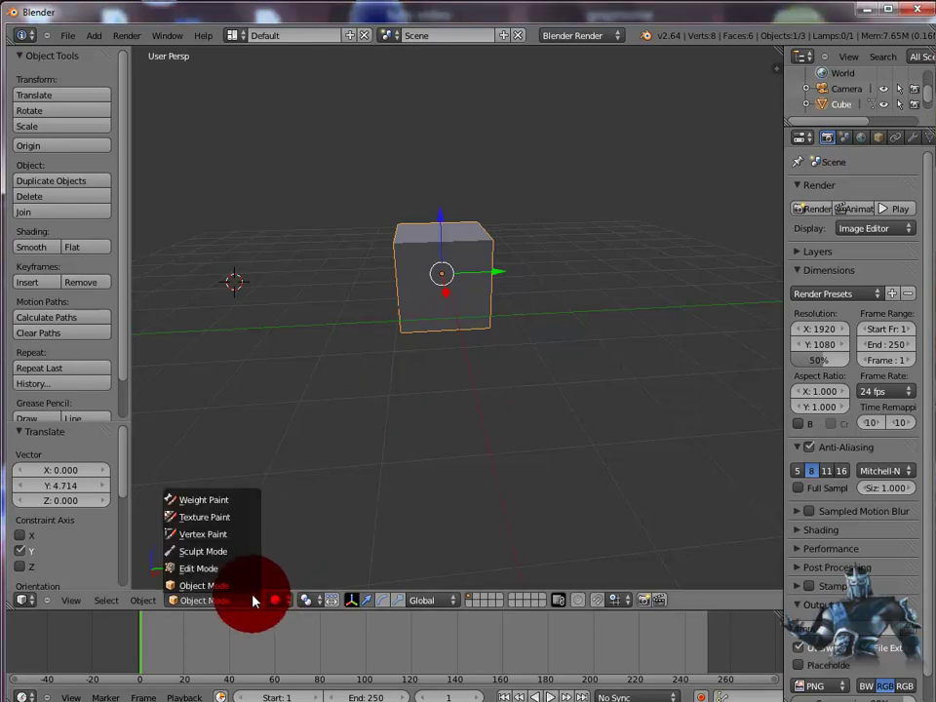
left_click(238, 569)
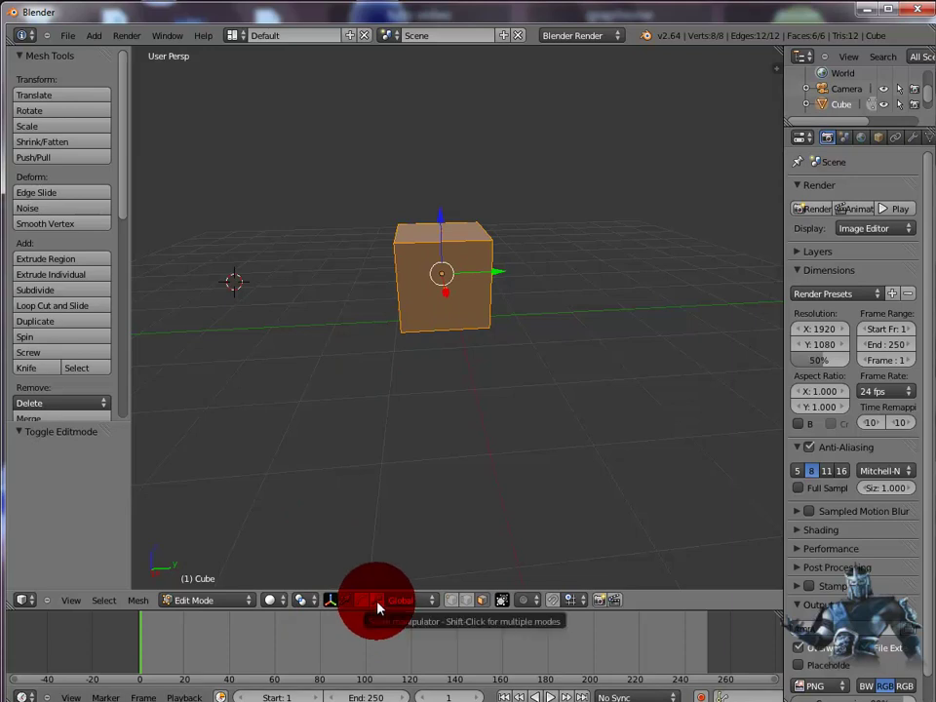
left_click(243, 601)
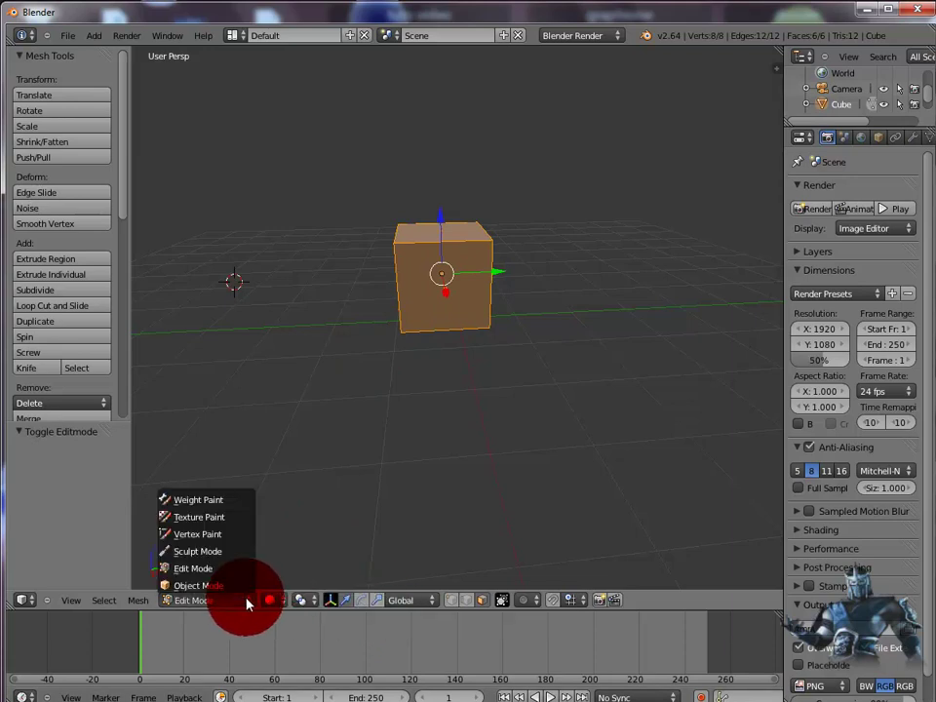
left_click(238, 589)
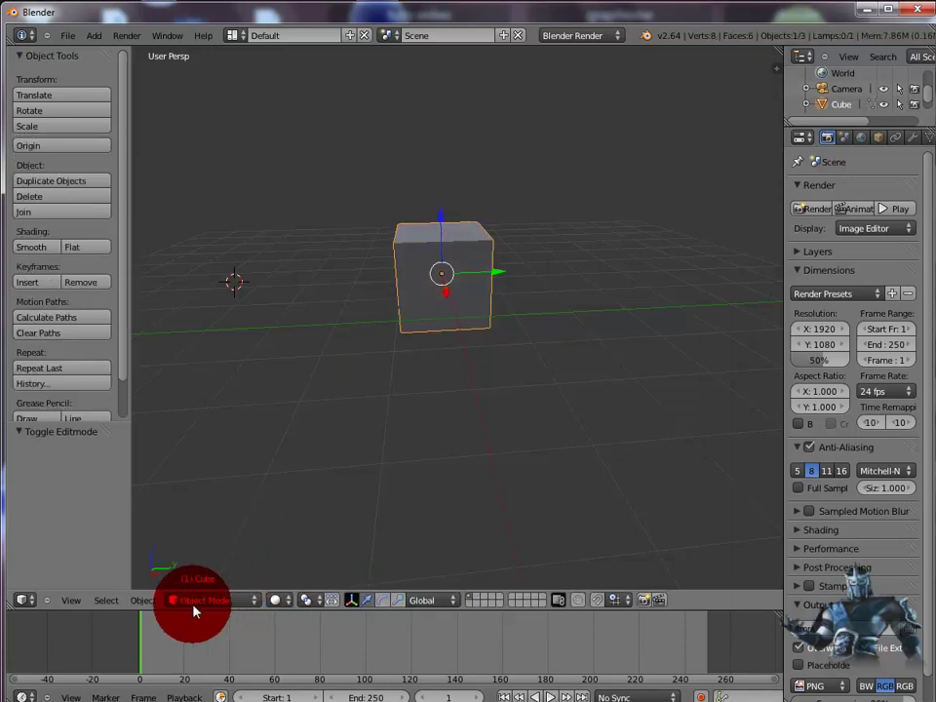
left_click(253, 601)
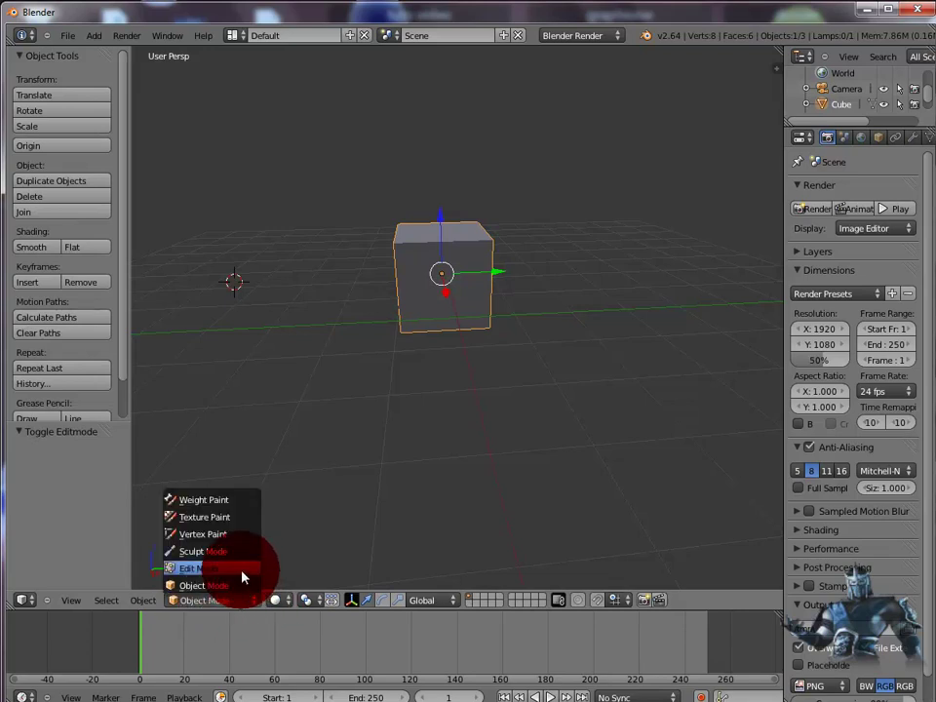
left_click(243, 575)
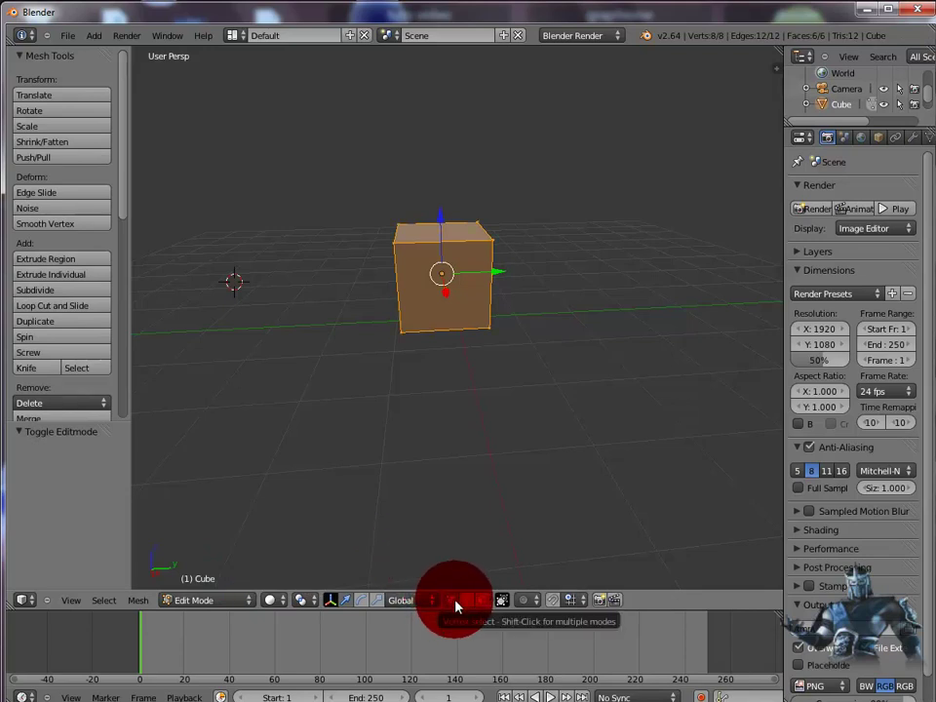
- Select a top corner vertex, then in edge select mode move one top edge of the cube about 1.64 units along X
right_click(494, 240)
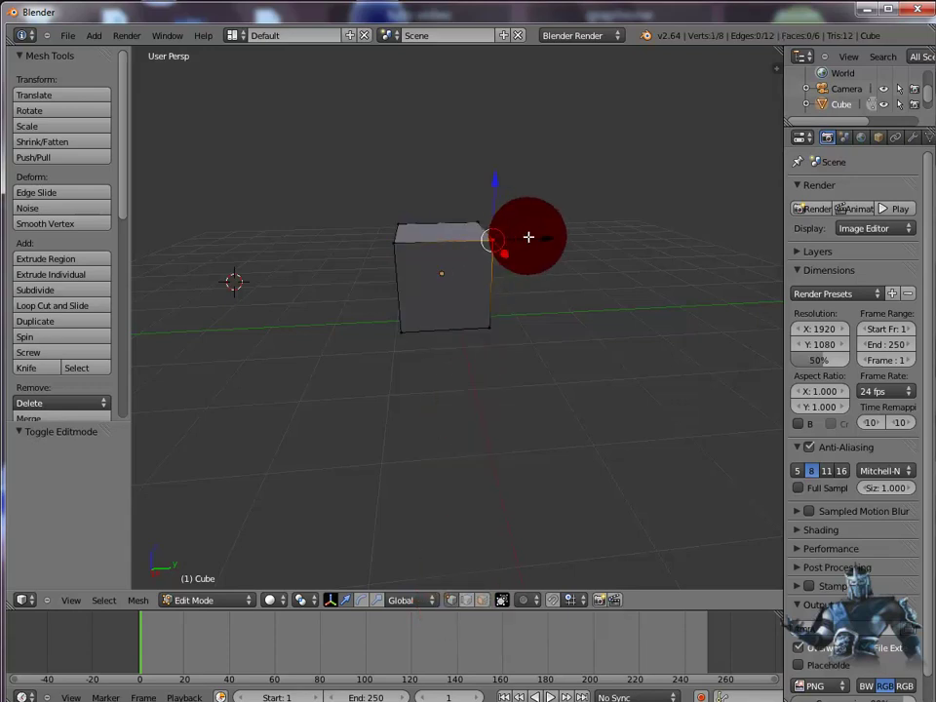
left_click(468, 604)
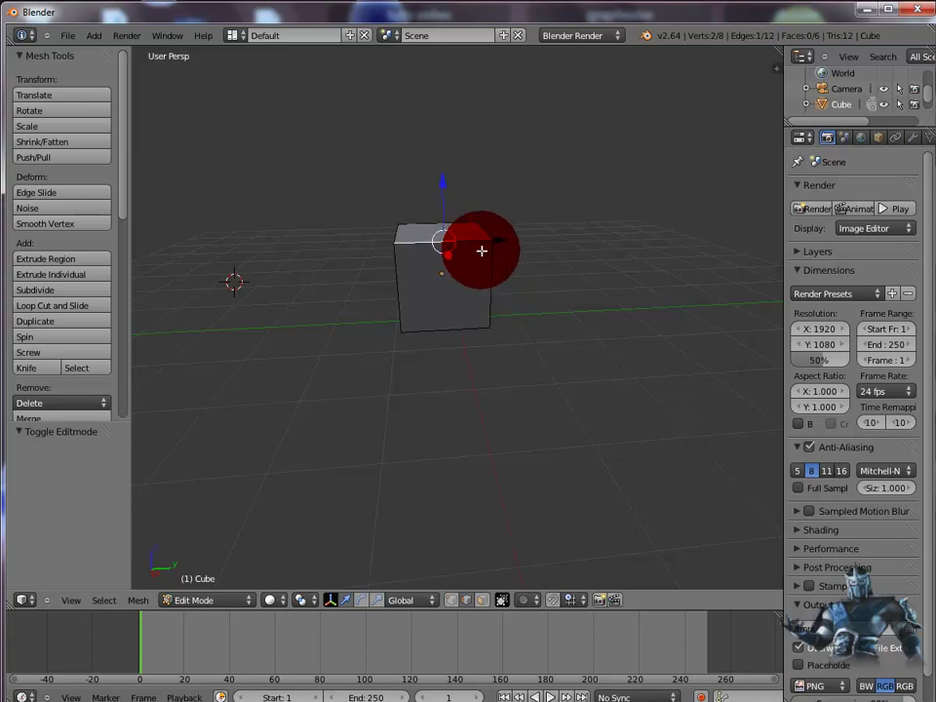
middle_click_drag(583, 280, 749, 359)
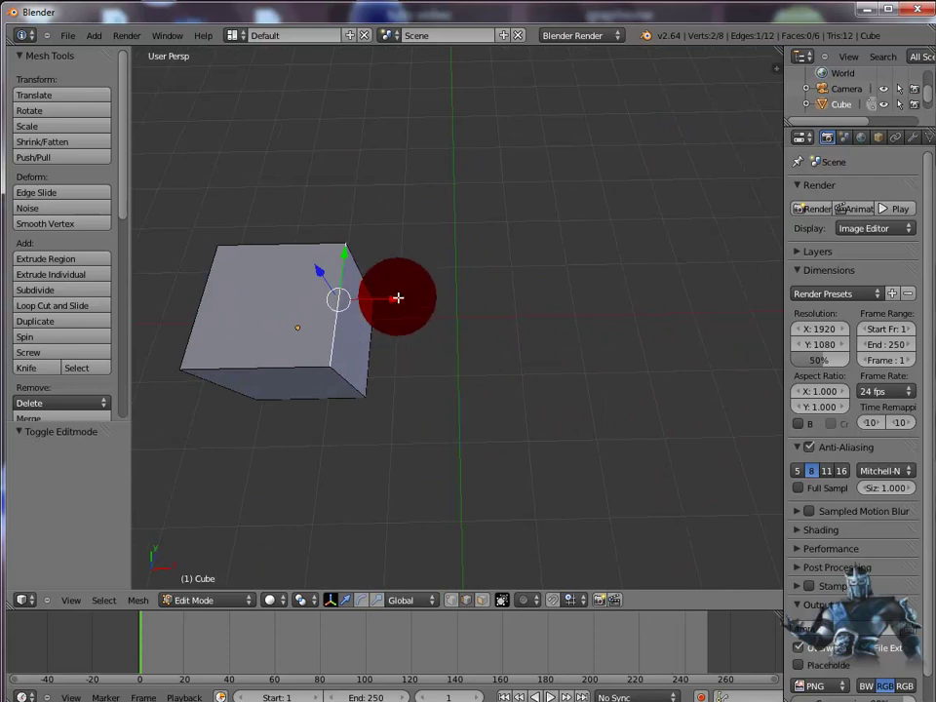
key("g")
key("x")
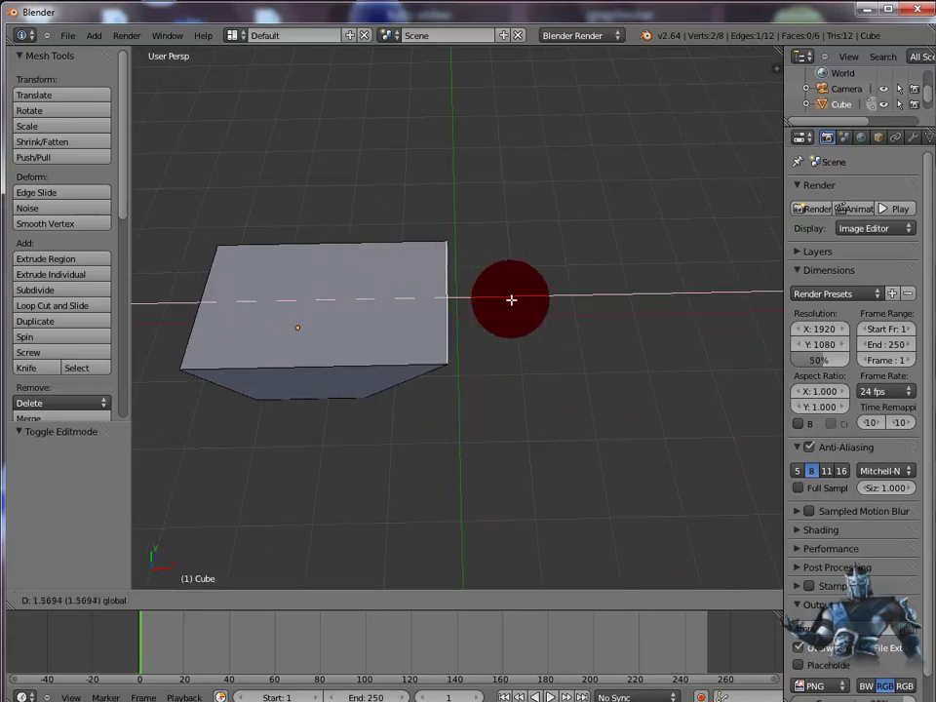
left_click(512, 301)
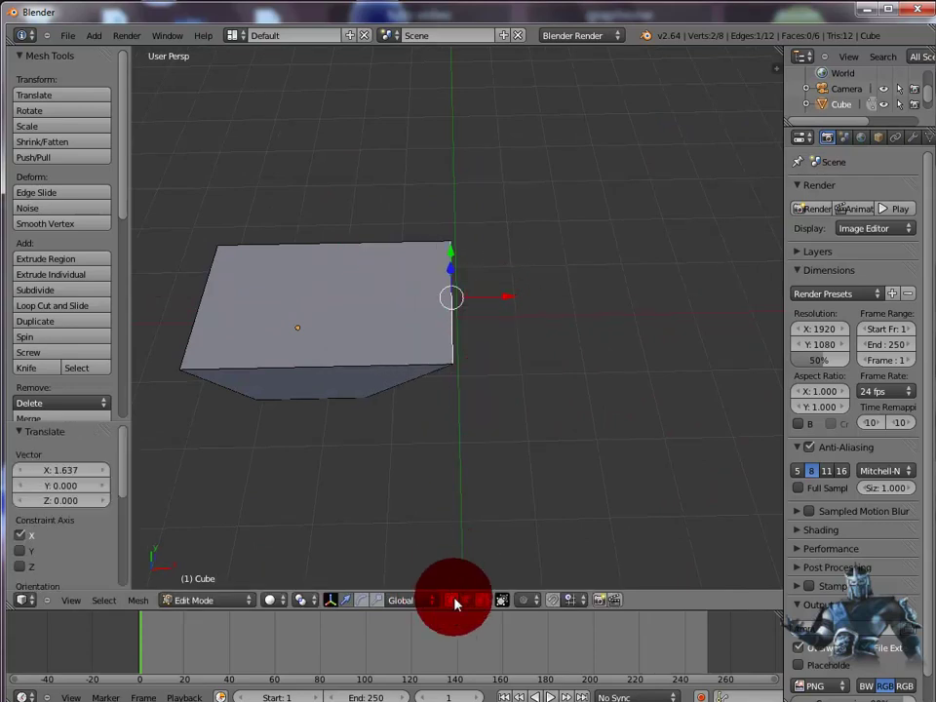
- Move the near corner vertex of the shifted top edge about -0.49 units along Y and 0.99 units along X
right_click(456, 370)
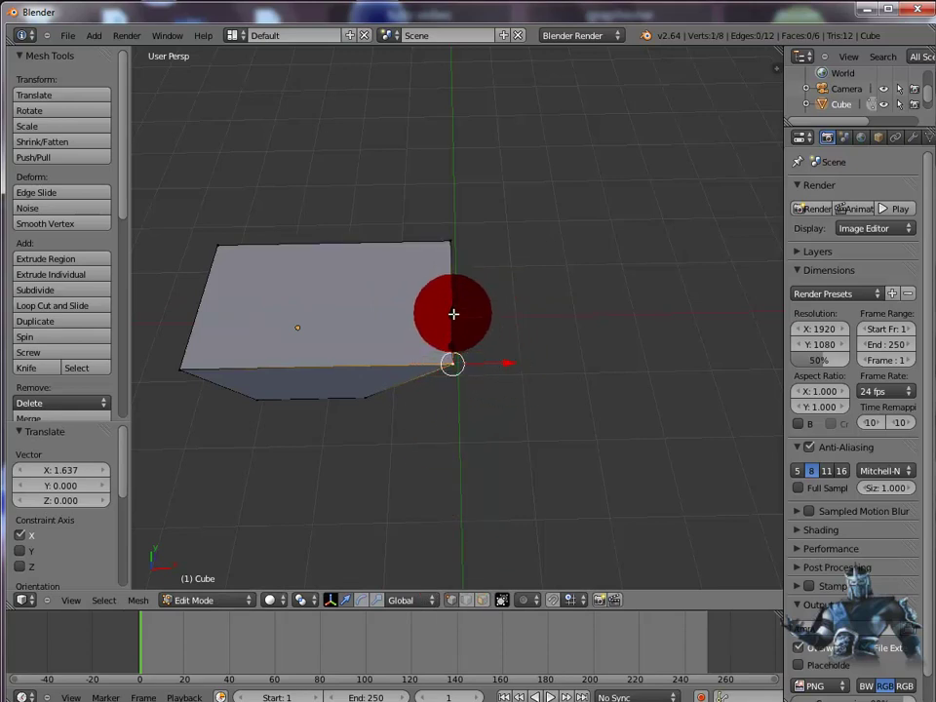
key("g")
key("y")
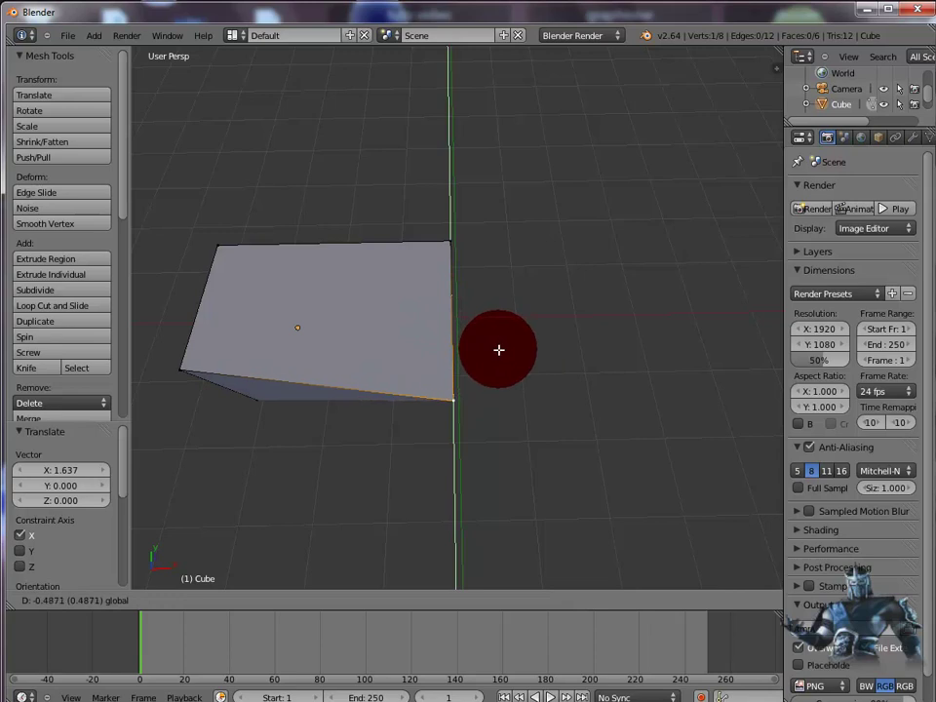
left_click(499, 349)
key("g")
key("x")
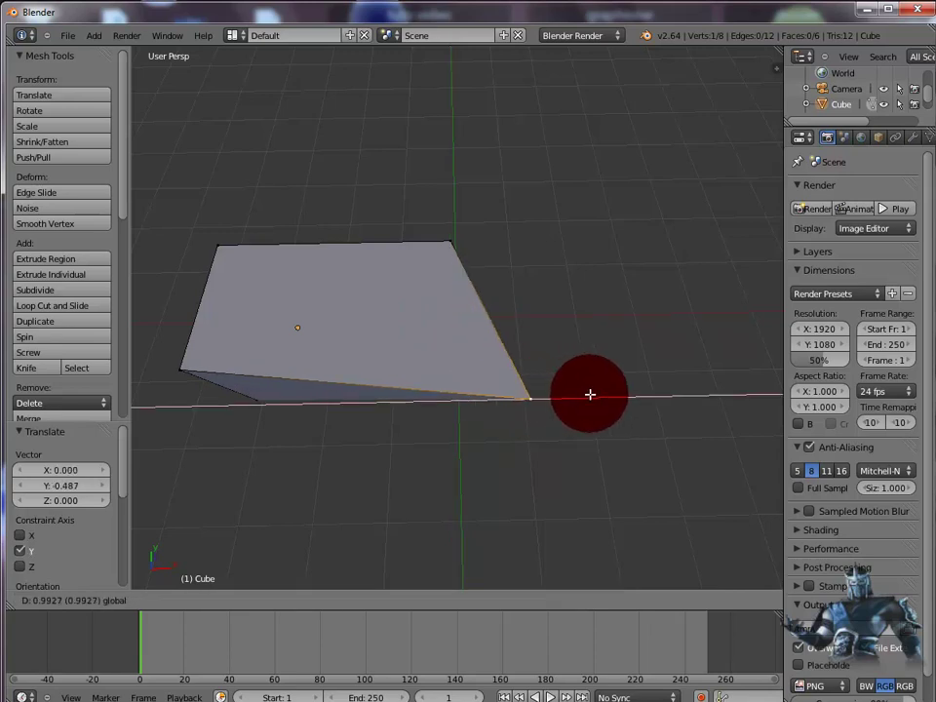
left_click(590, 393)
- In face select mode, move the mesh's top face about -3.02 units along the Z axis
left_click(487, 600)
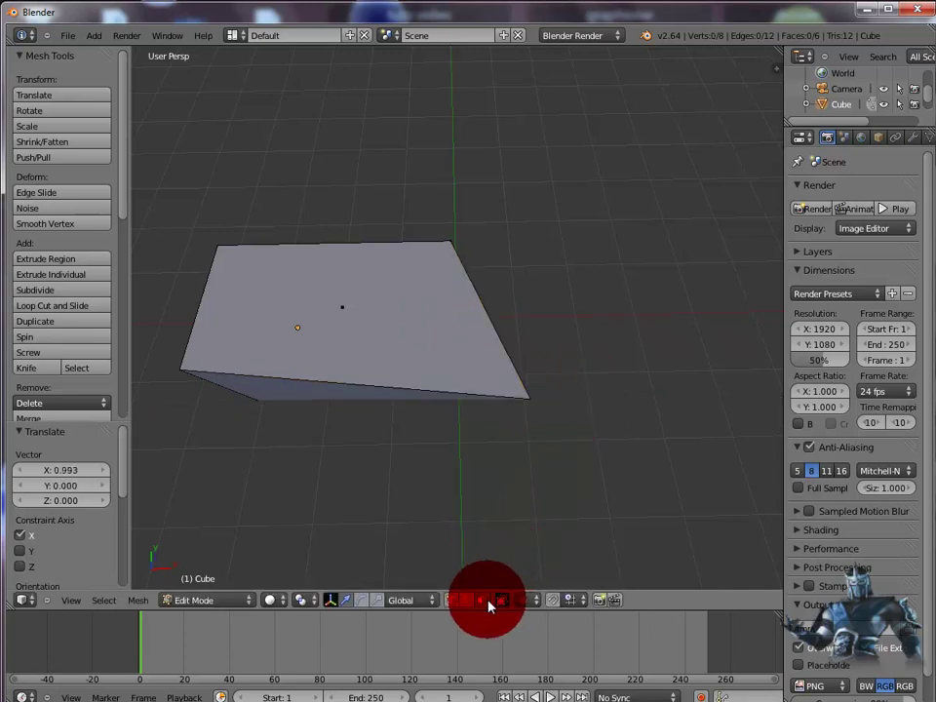
right_click(362, 322)
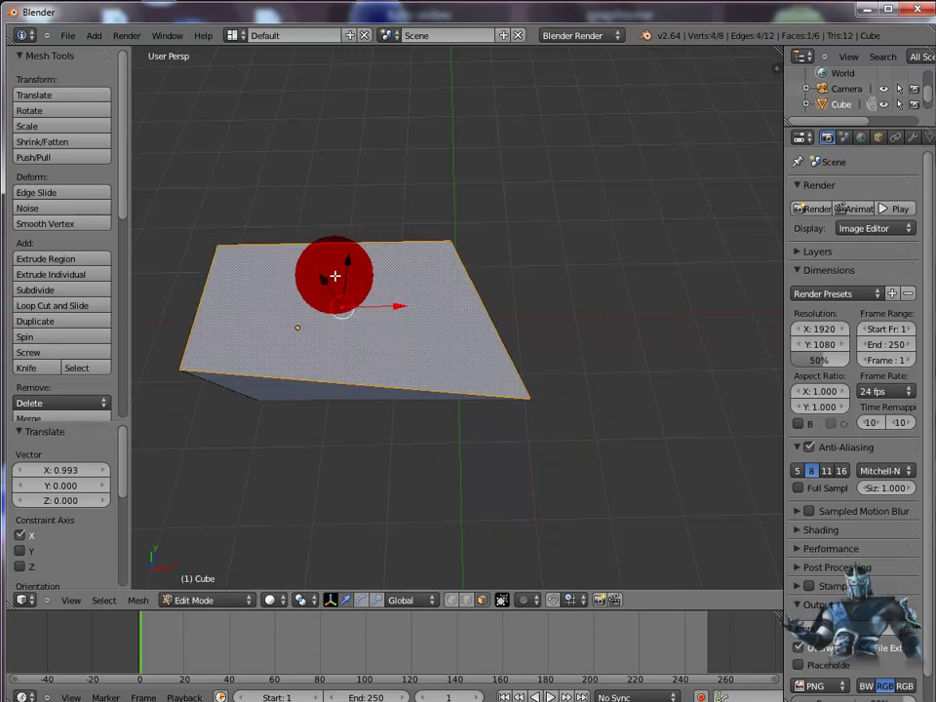
key("g")
key("z")
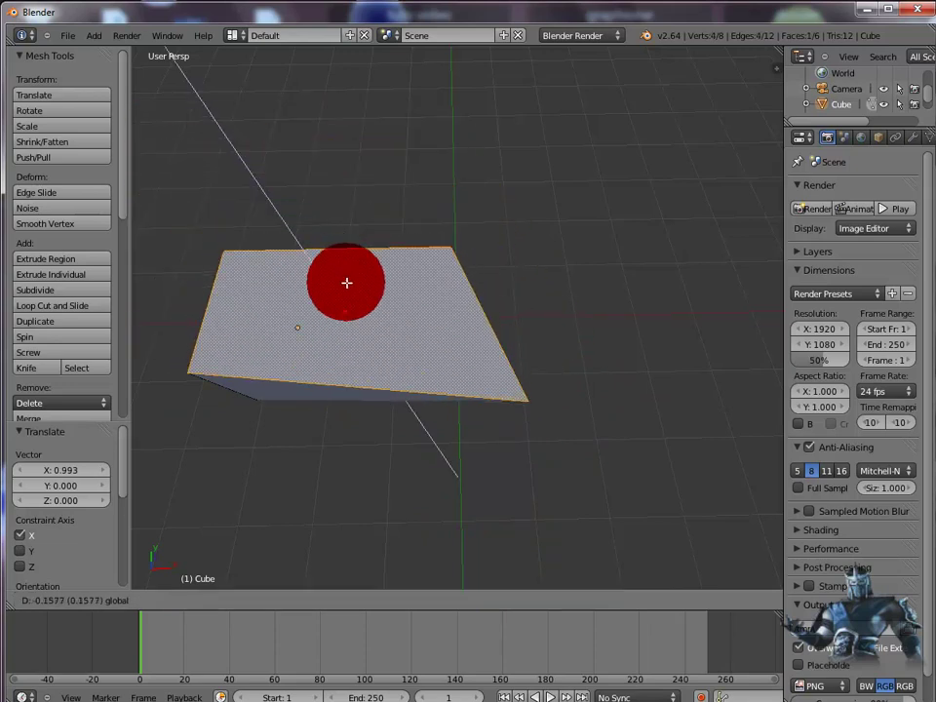
left_click(366, 338)
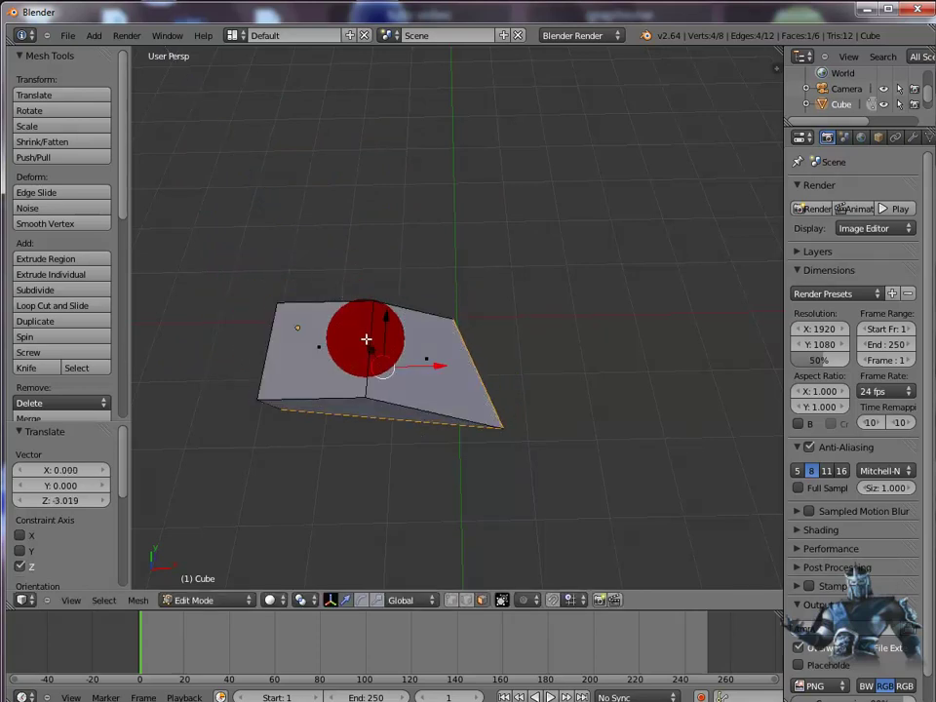
- Return to Object Mode and delete the deformed cube
left_click(247, 601)
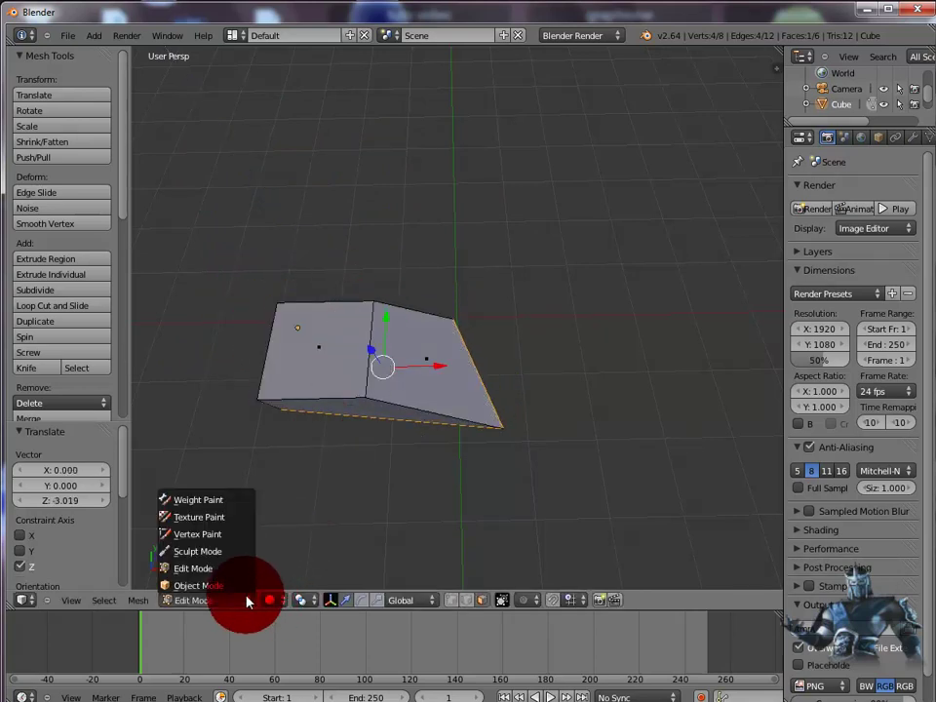
left_click(240, 588)
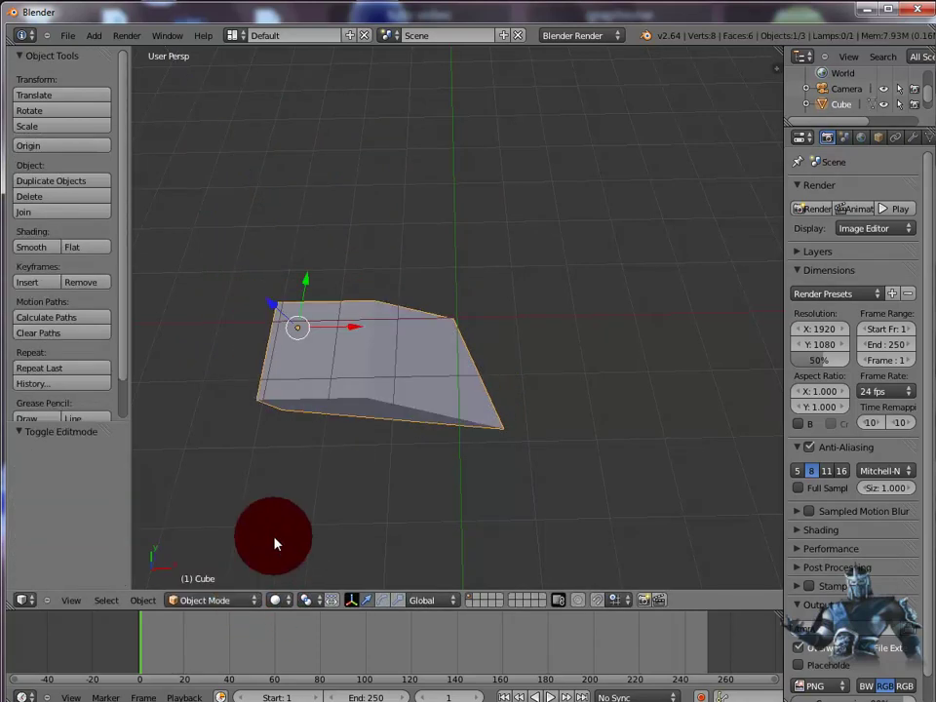
key("x")
left_click(325, 476)
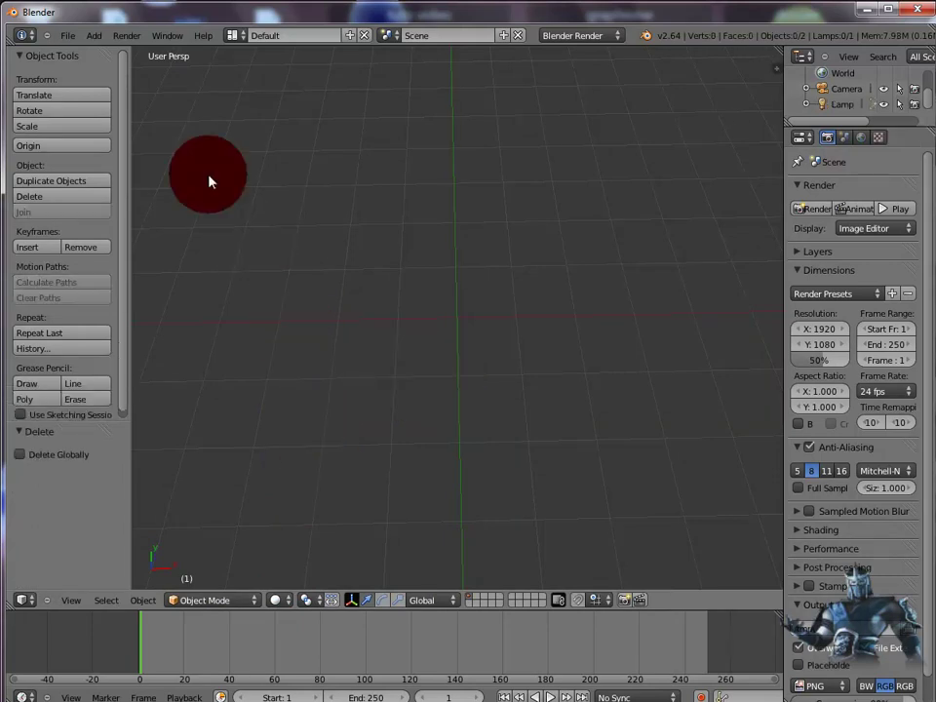
- Add a new cube mesh to the scene
left_click(93, 35)
mouse_move(107, 51)
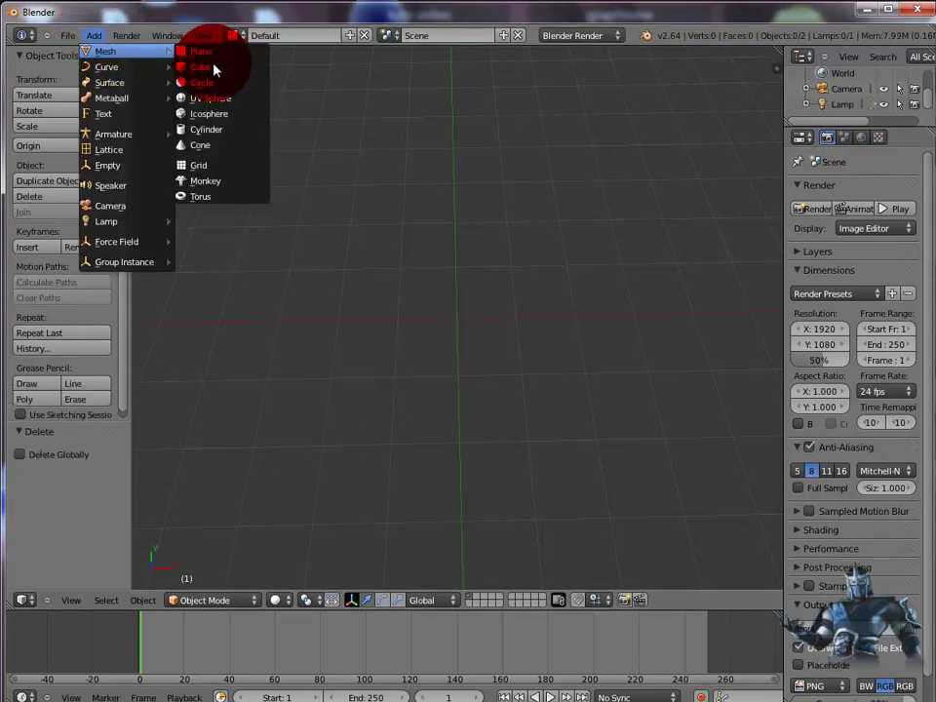
left_click(213, 68)
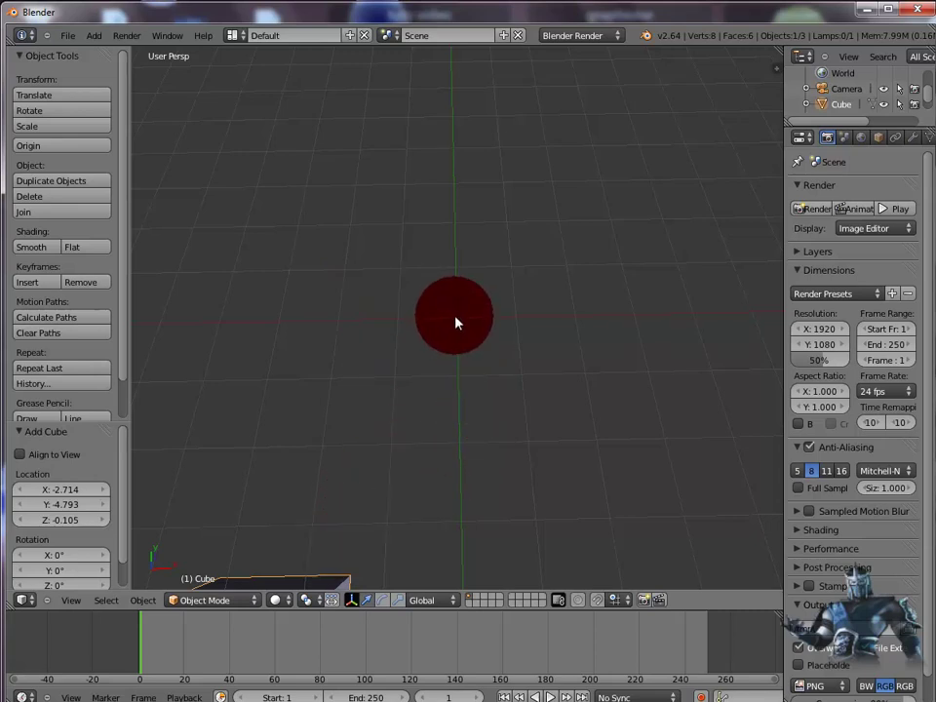
- Snap the 3D cursor to the scene center and snap the new cube to the cursor
left_click(457, 320)
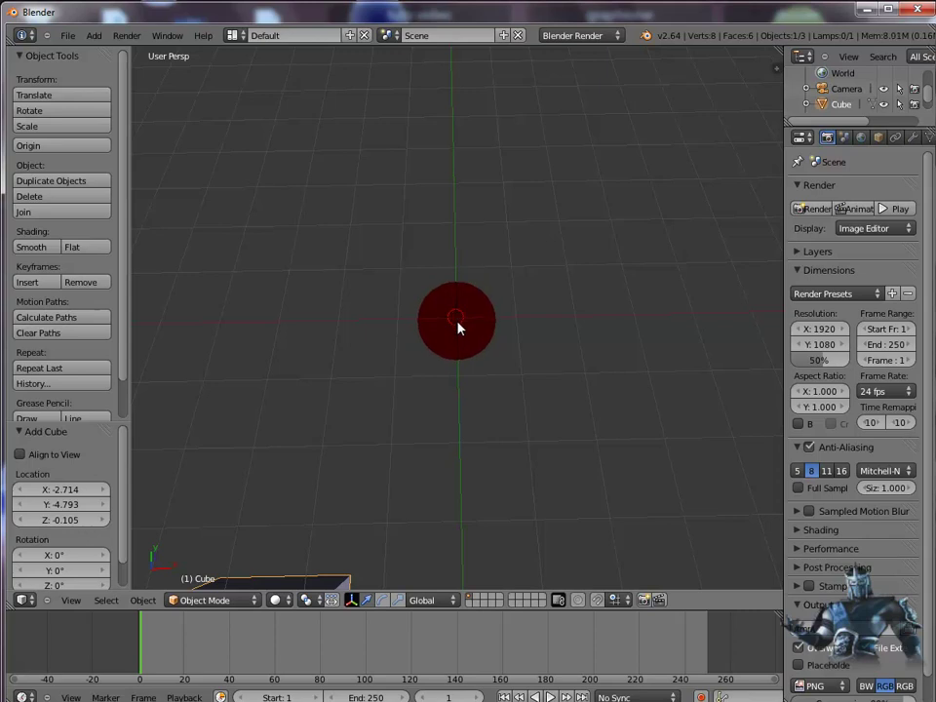
key("shift+s")
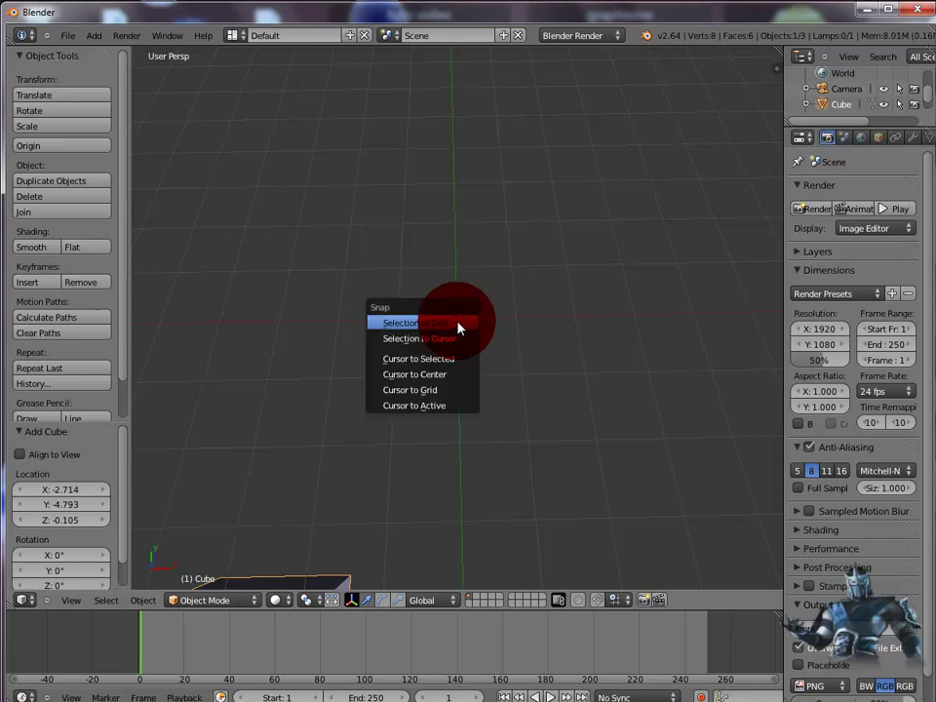
left_click(441, 374)
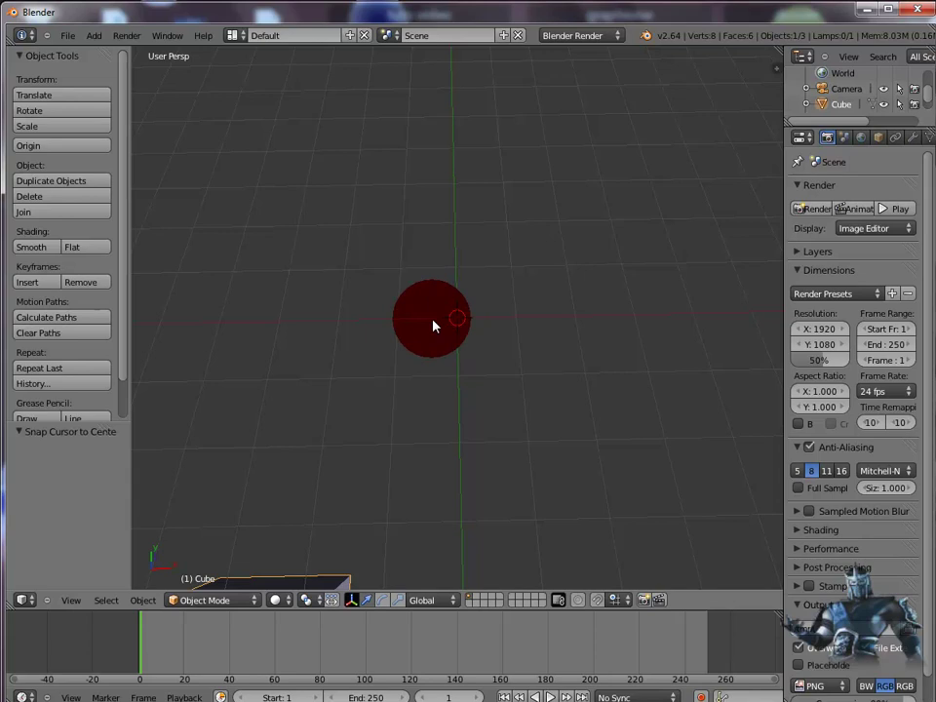
key("shift+s")
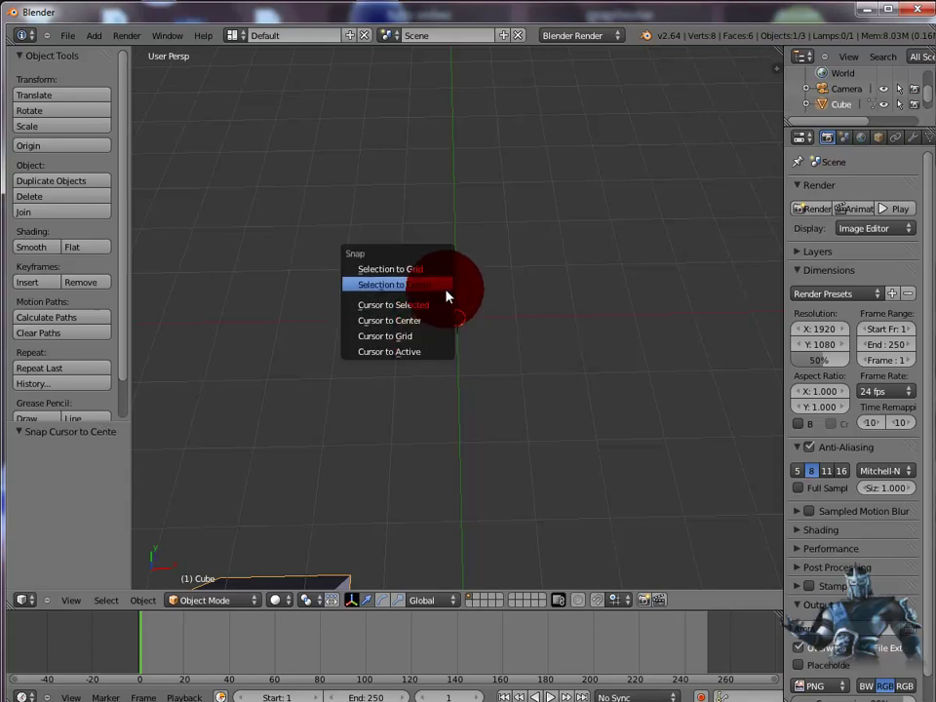
left_click(444, 285)
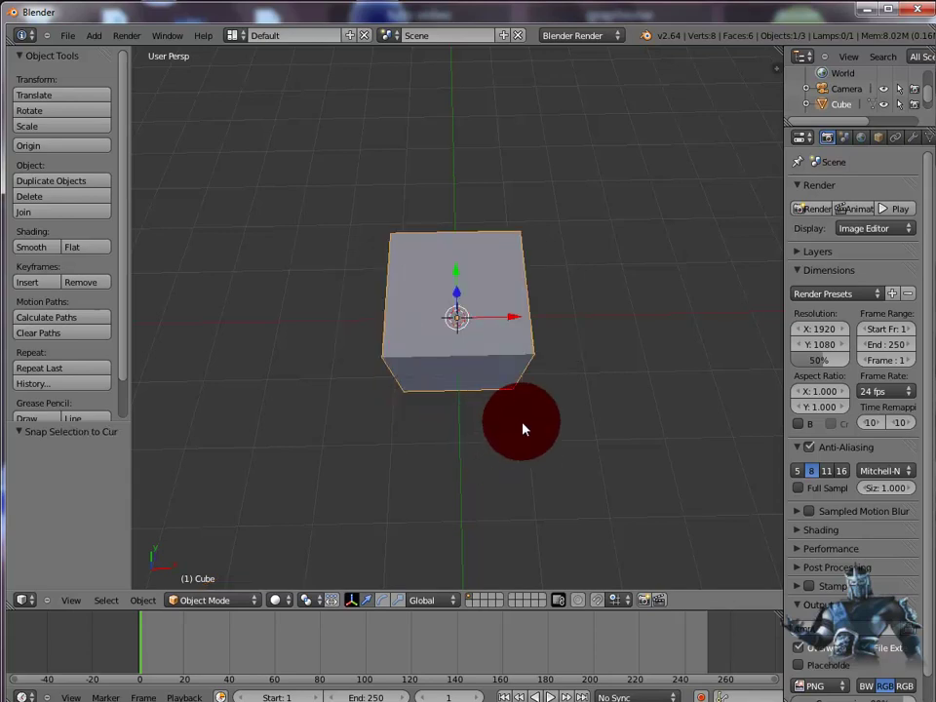
- In Edit Mode, flatten the cube with the scale manipulator to about 0.074 along the Z axis
middle_click_drag(633, 412, 627, 324)
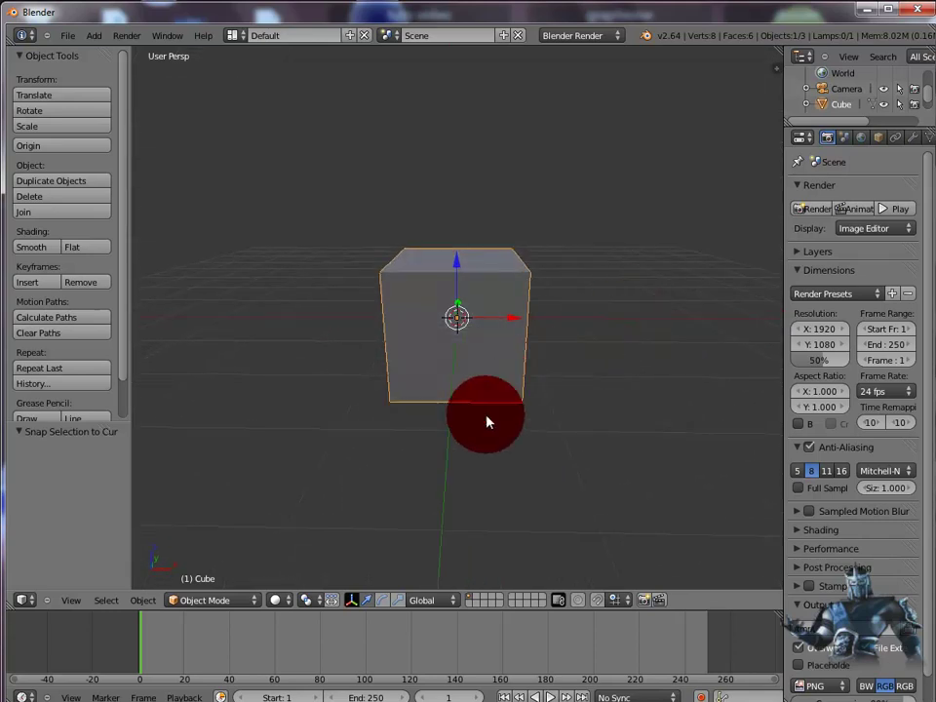
left_click(251, 601)
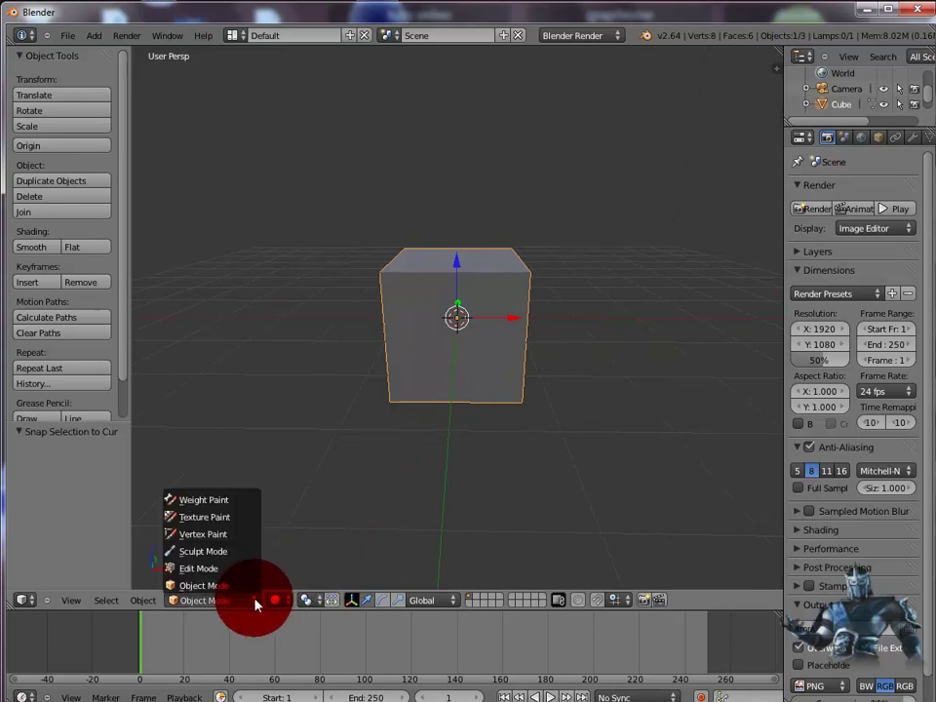
left_click(244, 571)
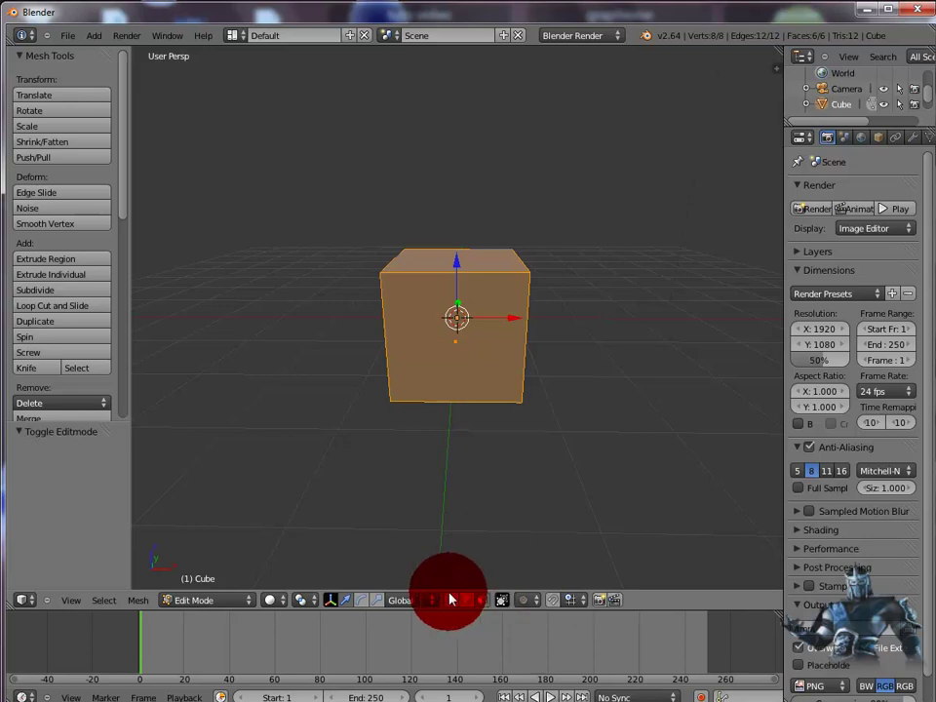
left_click(381, 603)
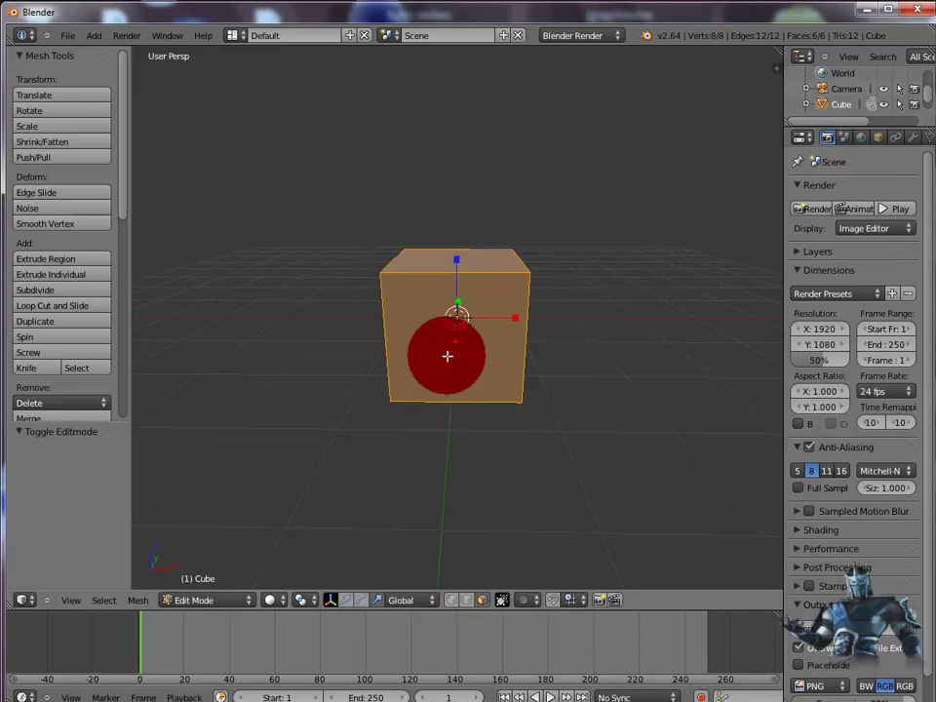
left_click_drag(455, 257, 482, 317)
- Scale the flattened cube along the X axis by about 3.77 to form a long slab
key("s")
key("x")
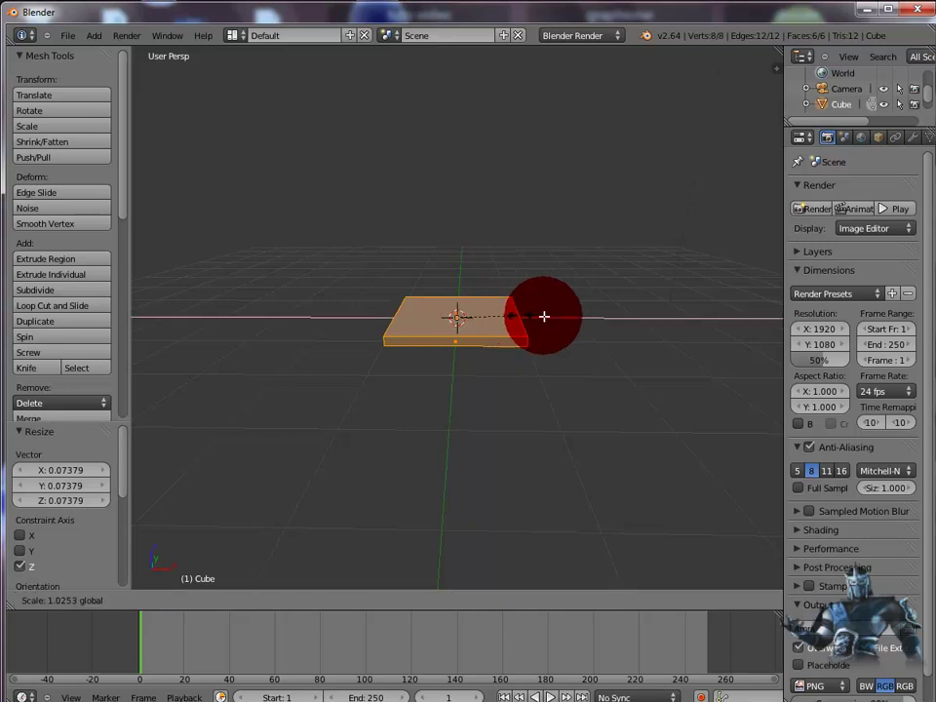
left_click_drag(604, 320, 689, 322)
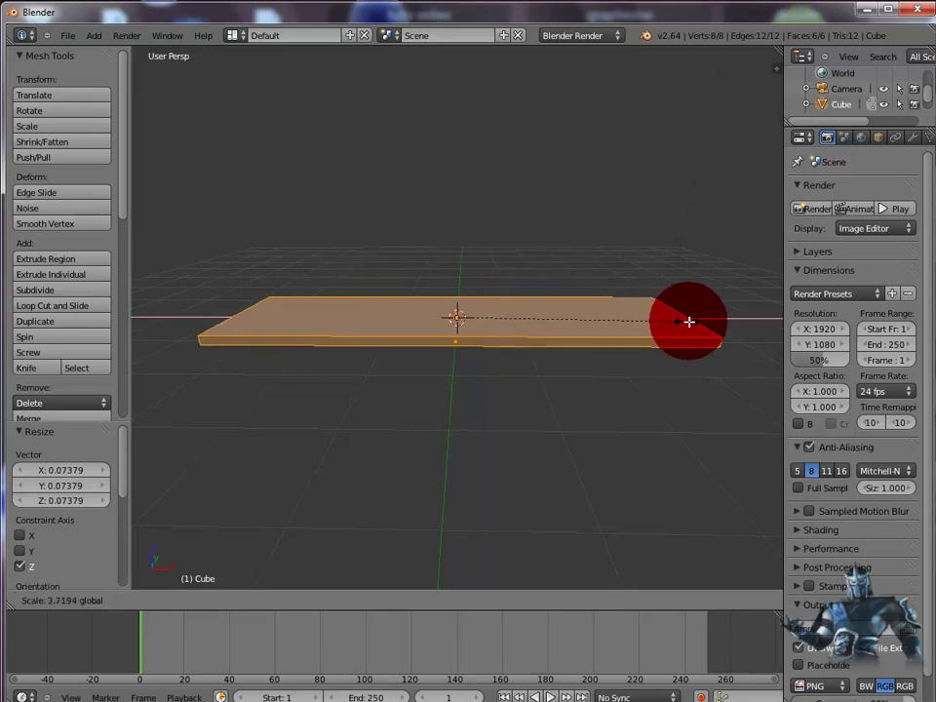
left_click(689, 322)
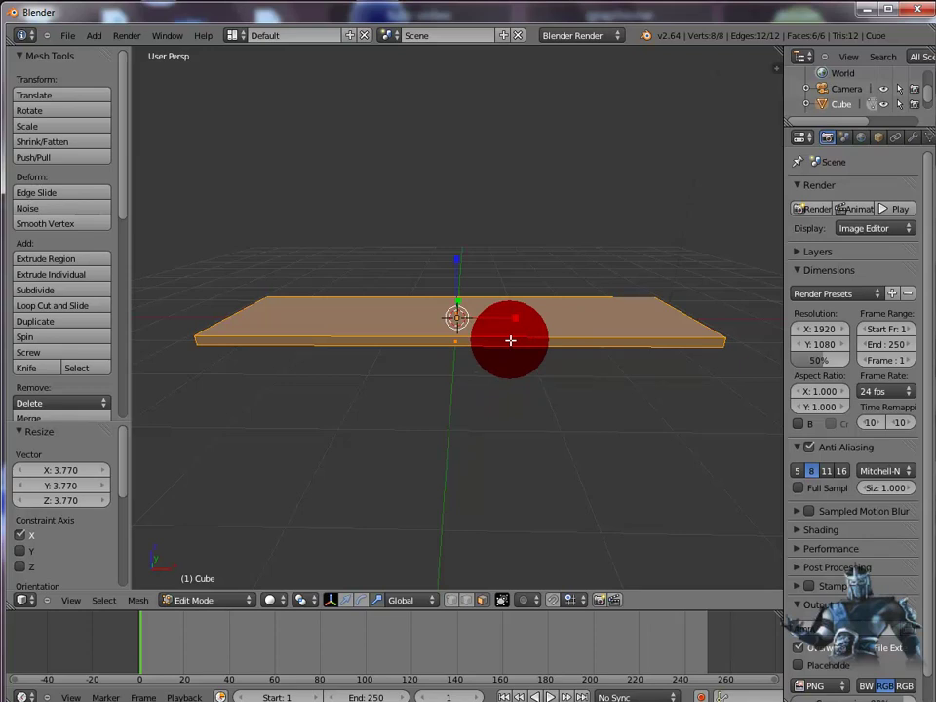
- Extrude the slab's long front side face outward by about 0.154 along negative Y to add a narrow border strip
right_click(509, 340)
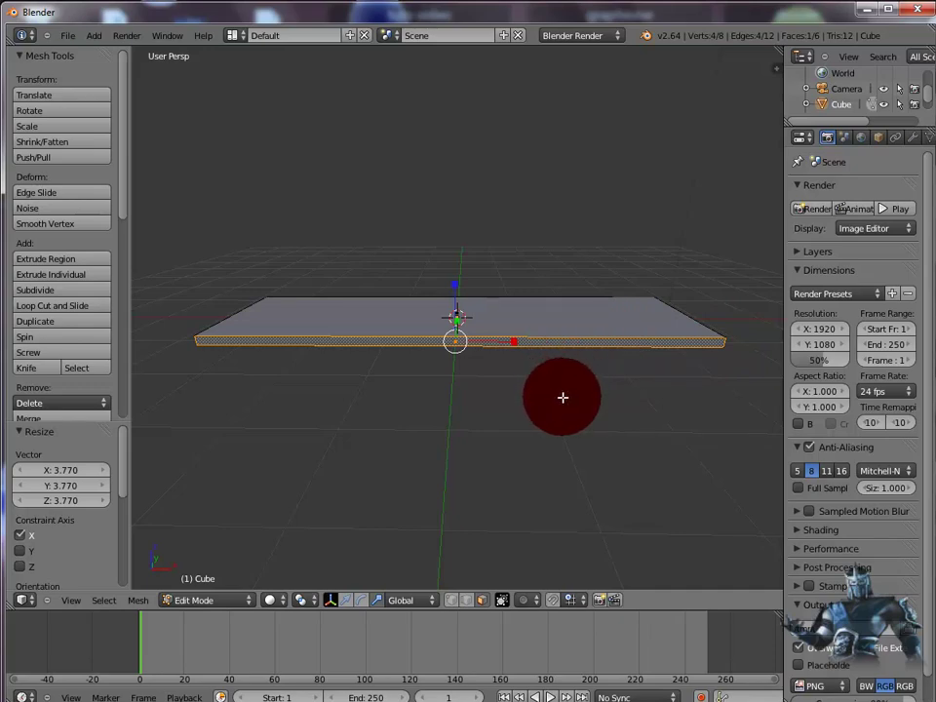
middle_click_drag(563, 396, 564, 525)
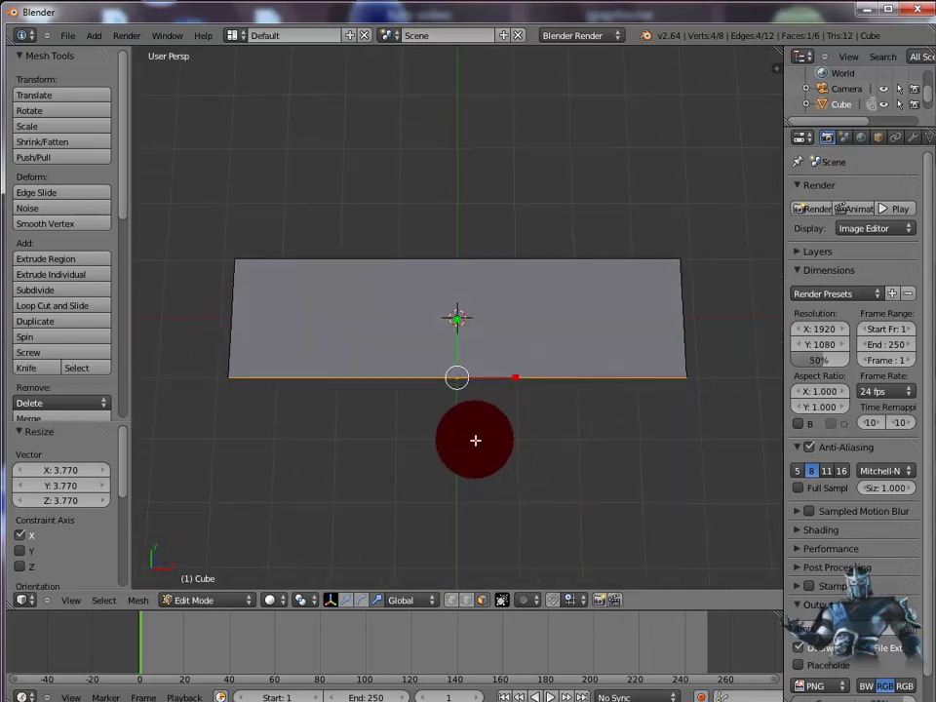
key("e")
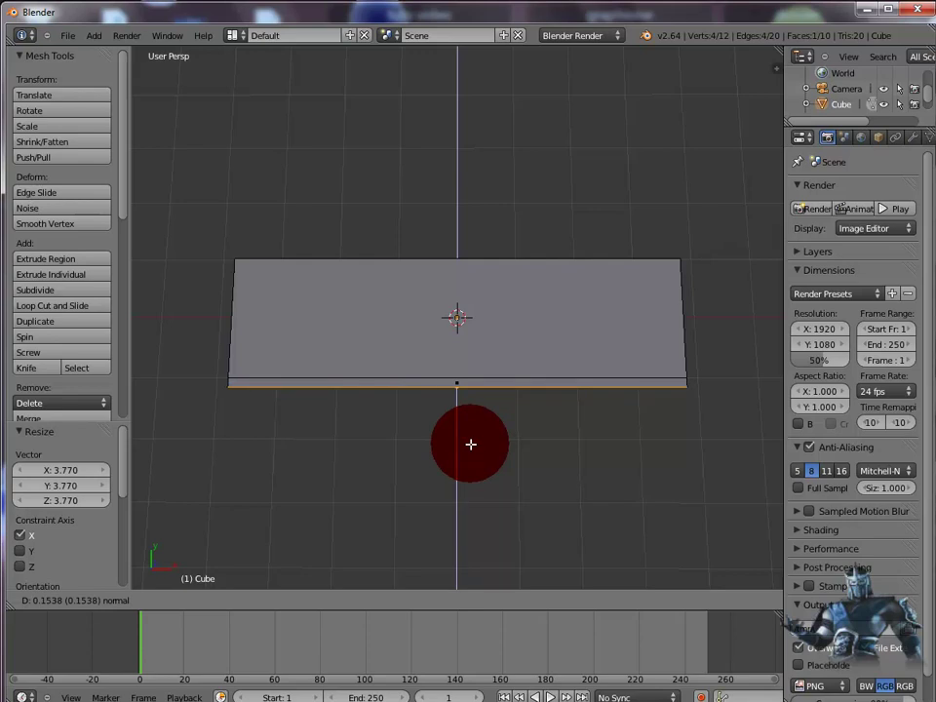
left_click(471, 443)
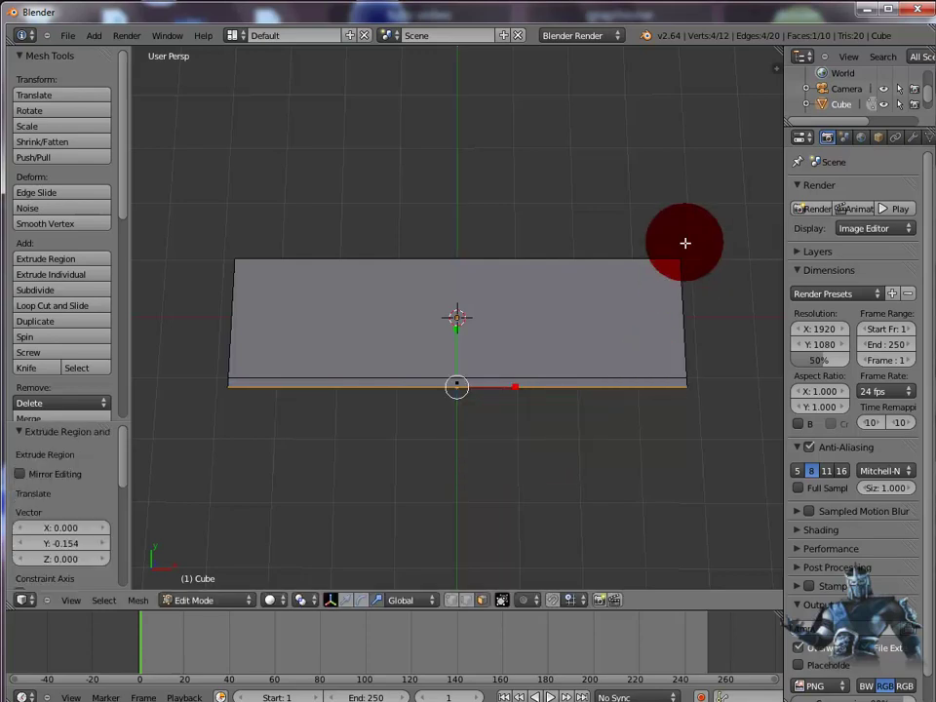
- Extrude the opposite long side face outward by about 0.136 along positive Y to form a matching border strip
middle_click_drag(653, 161, 926, 44)
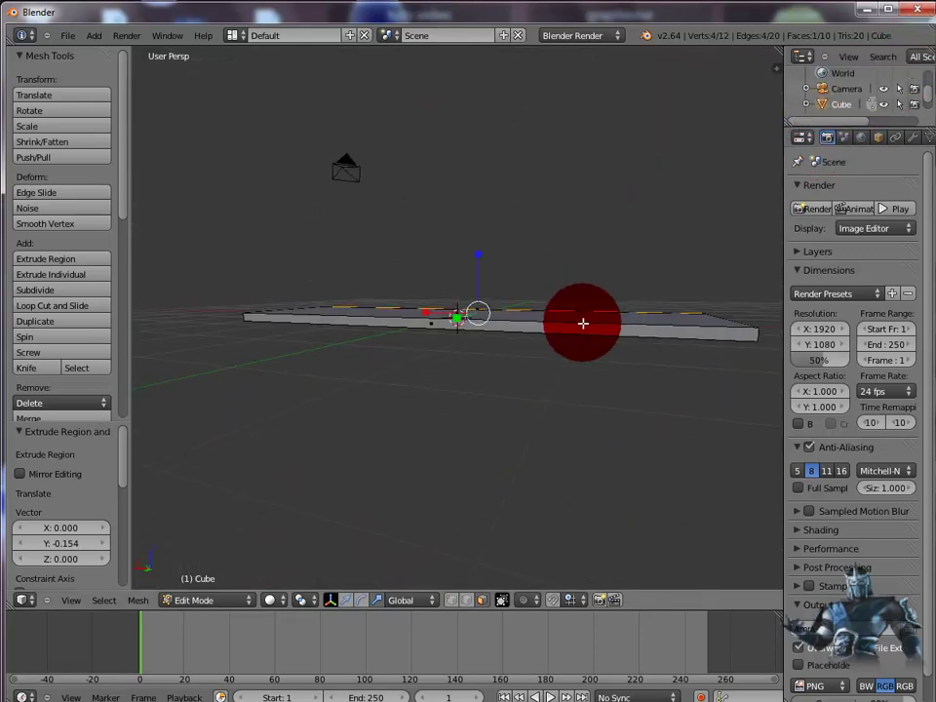
key("a")
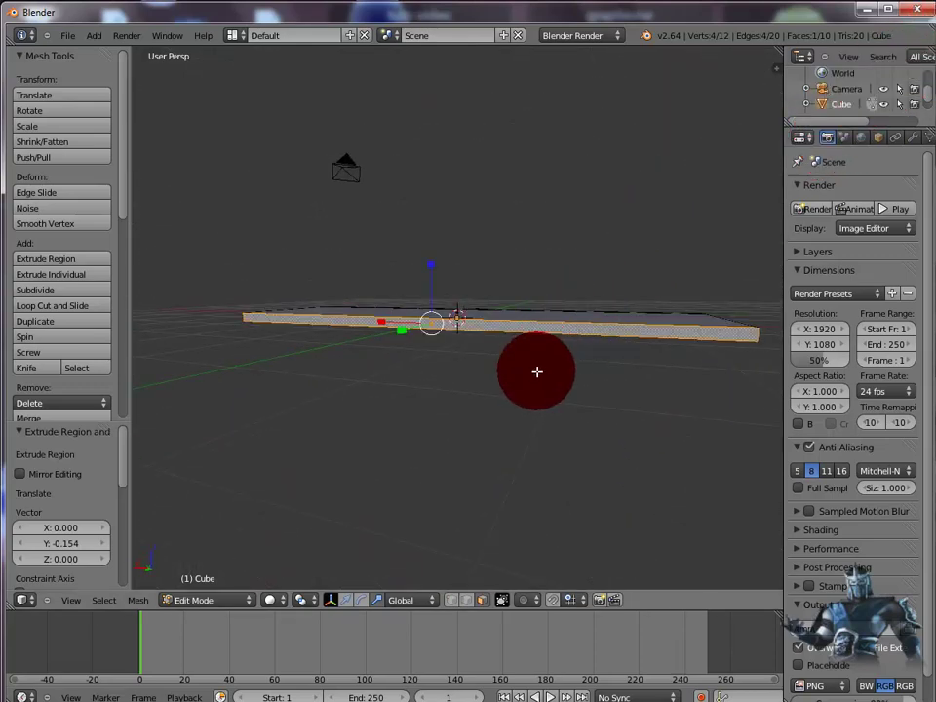
middle_click_drag(575, 407, 568, 497)
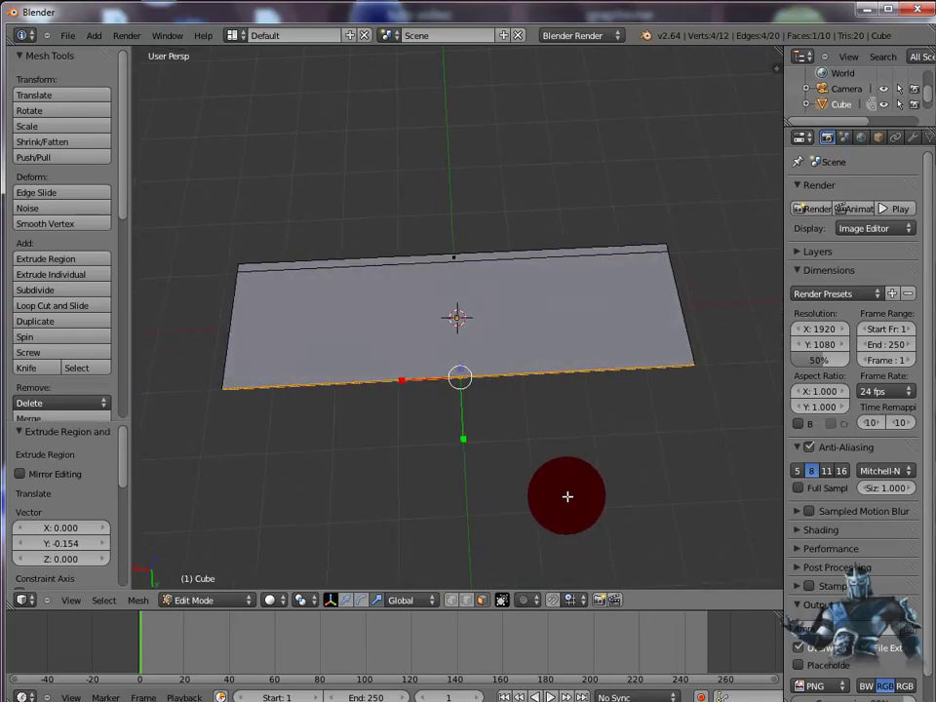
key("e")
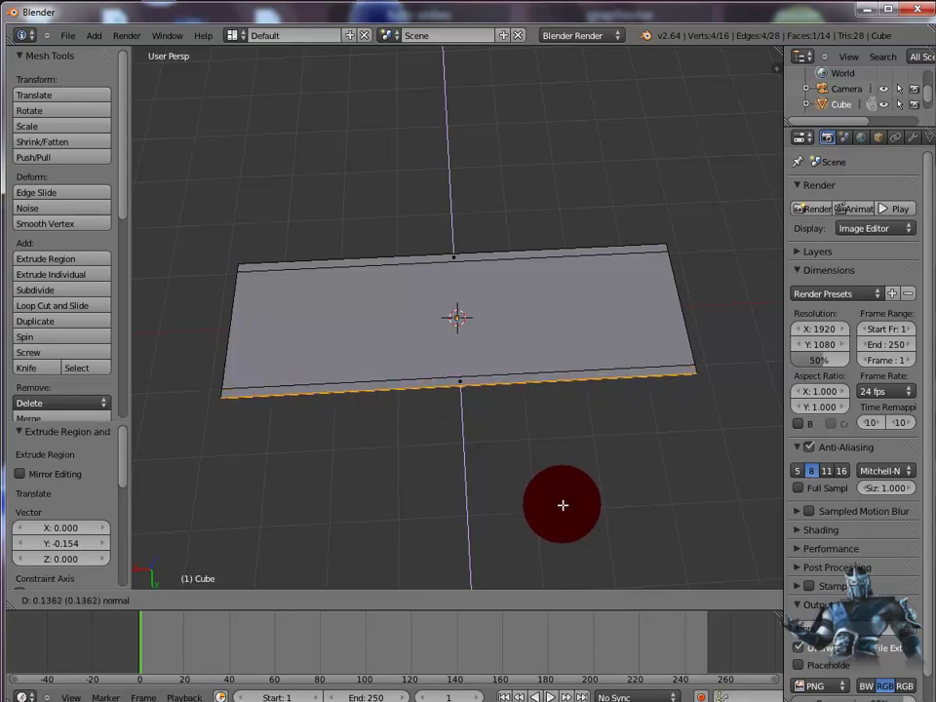
left_click(562, 505)
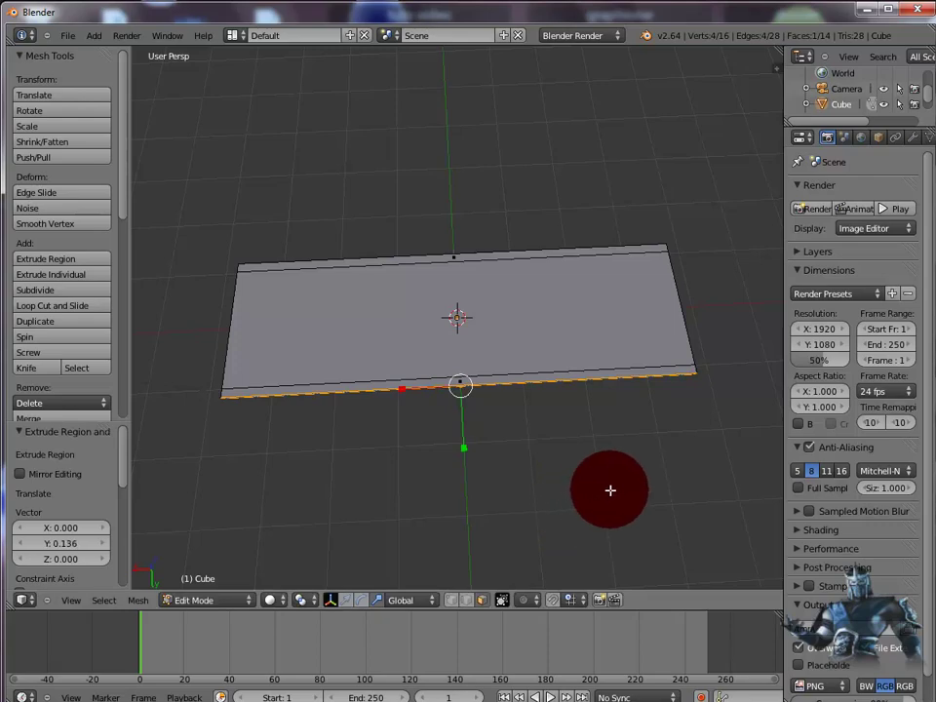
- Select all three faces on the slab's negative X end and extrude them outward together by about 0.177
middle_click_drag(648, 483, 454, 349)
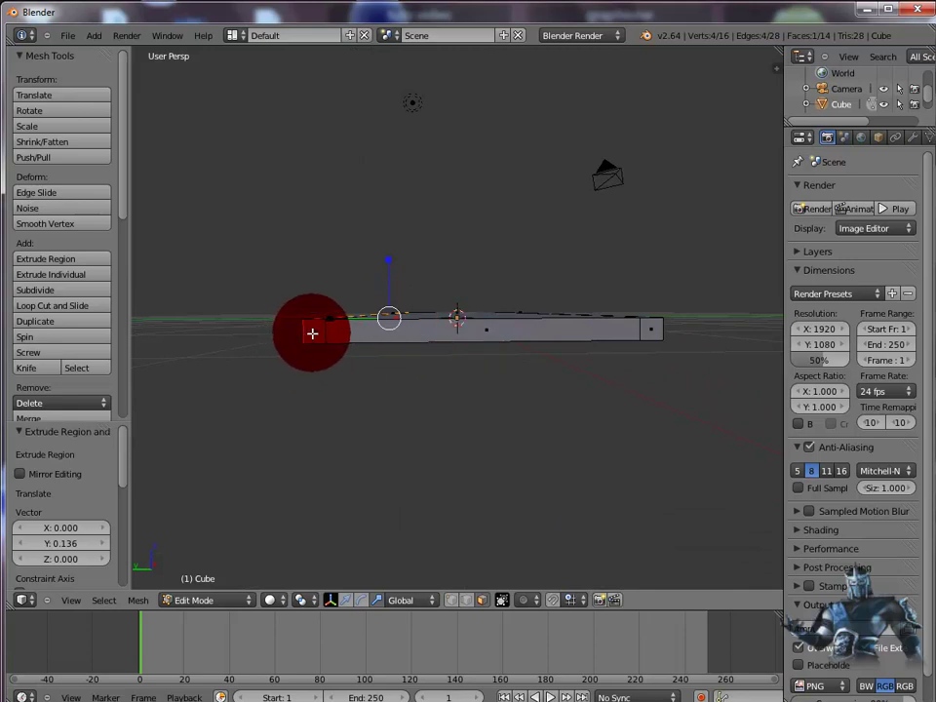
right_click(363, 335)
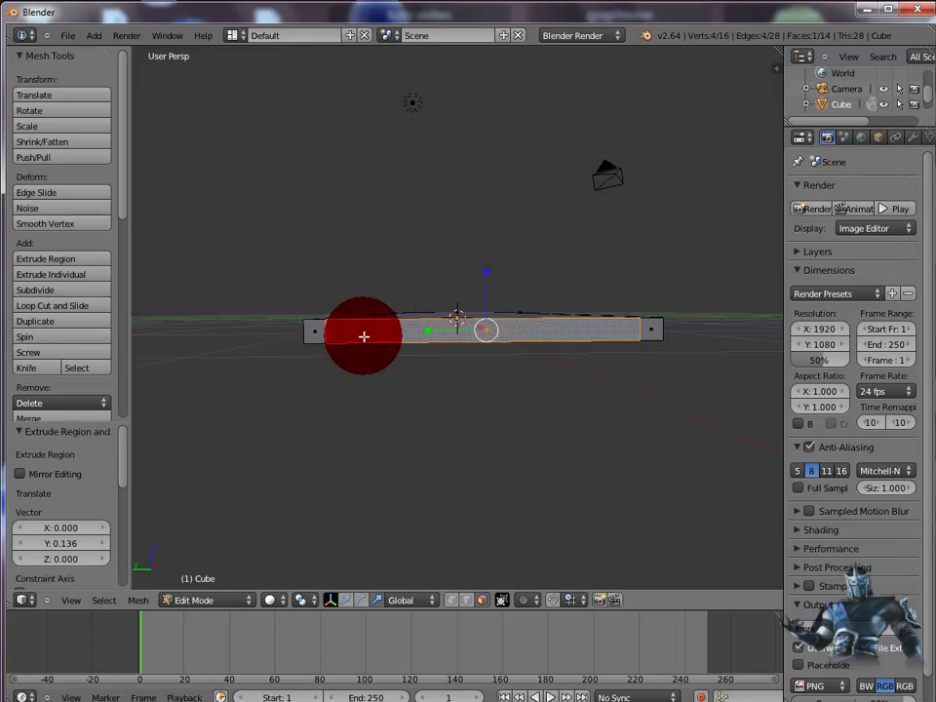
right_click(652, 328)
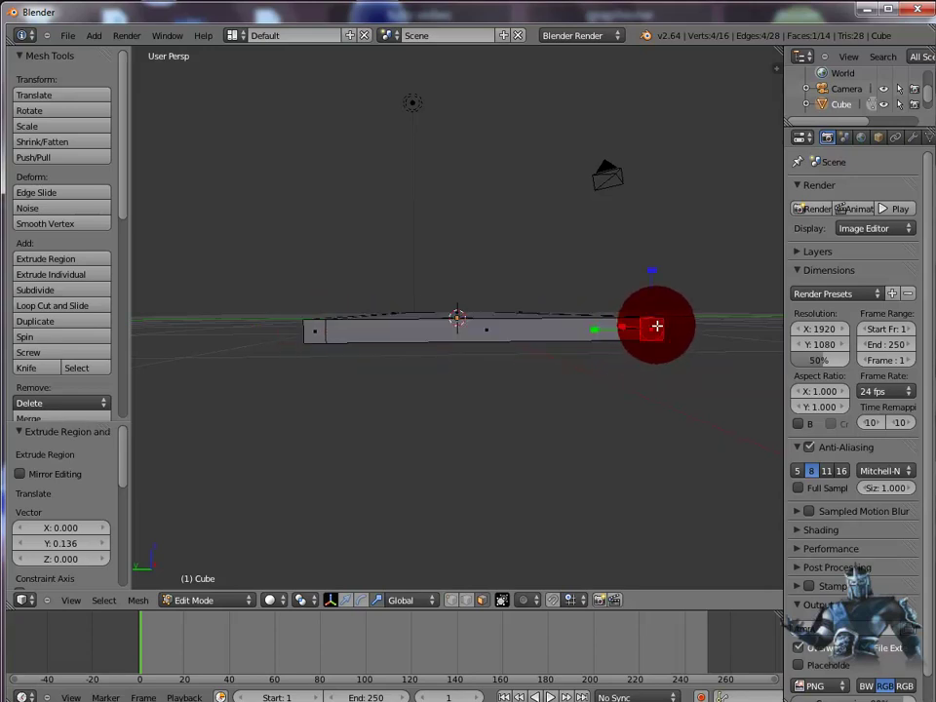
right_click(439, 332, "shift")
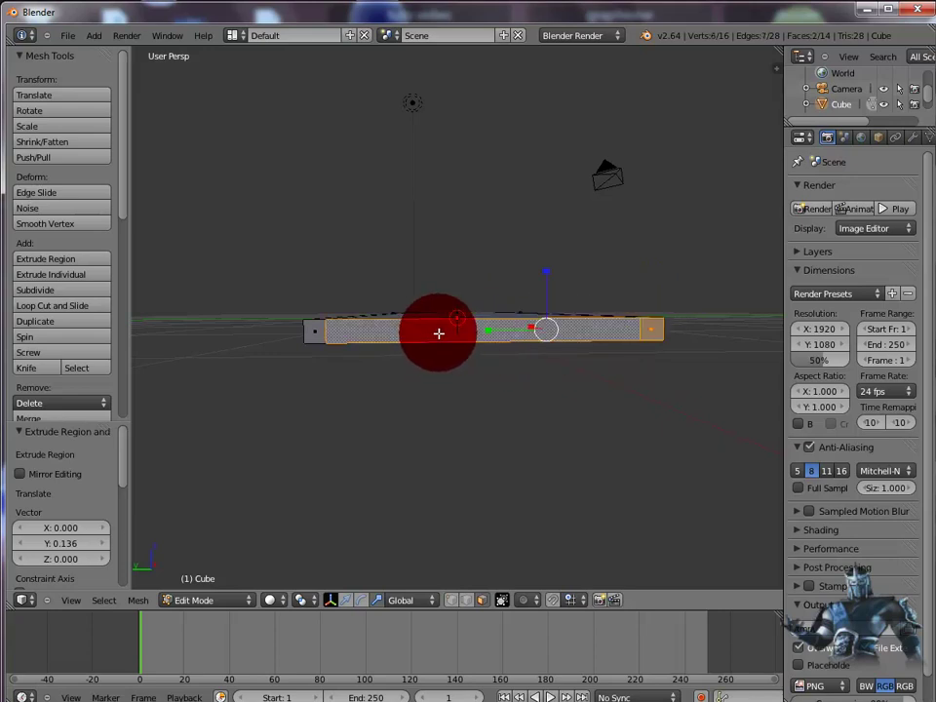
right_click(308, 328, "shift")
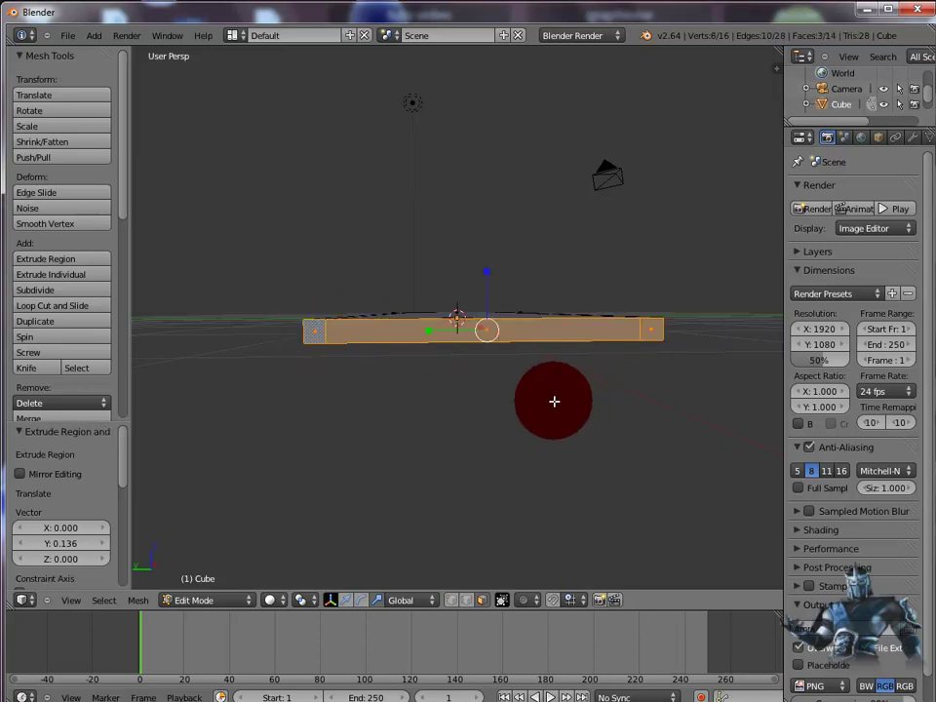
middle_click_drag(554, 400, 549, 577)
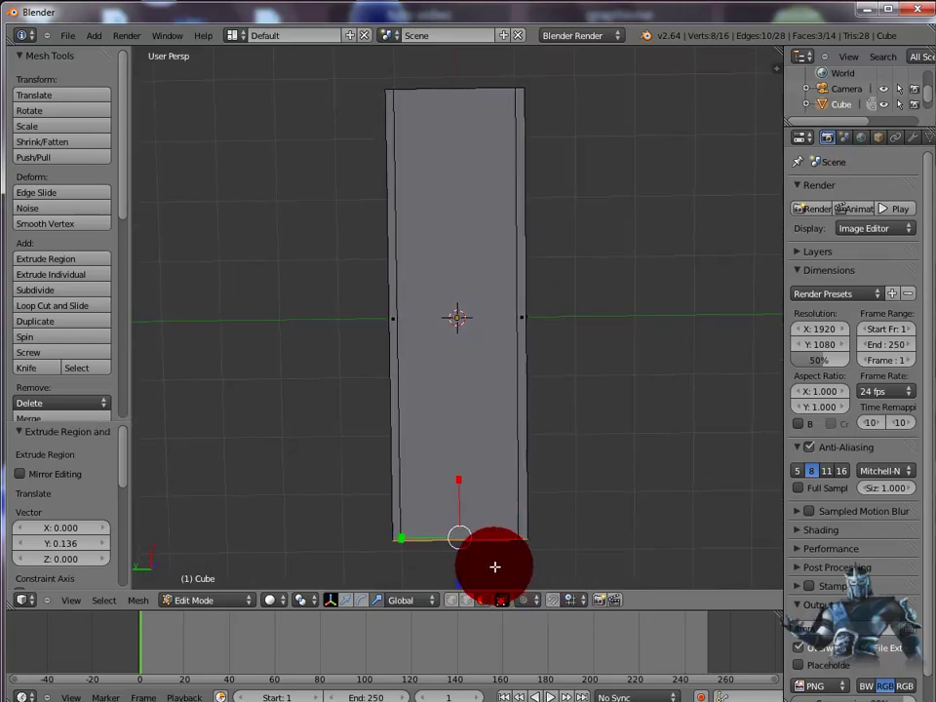
key("e")
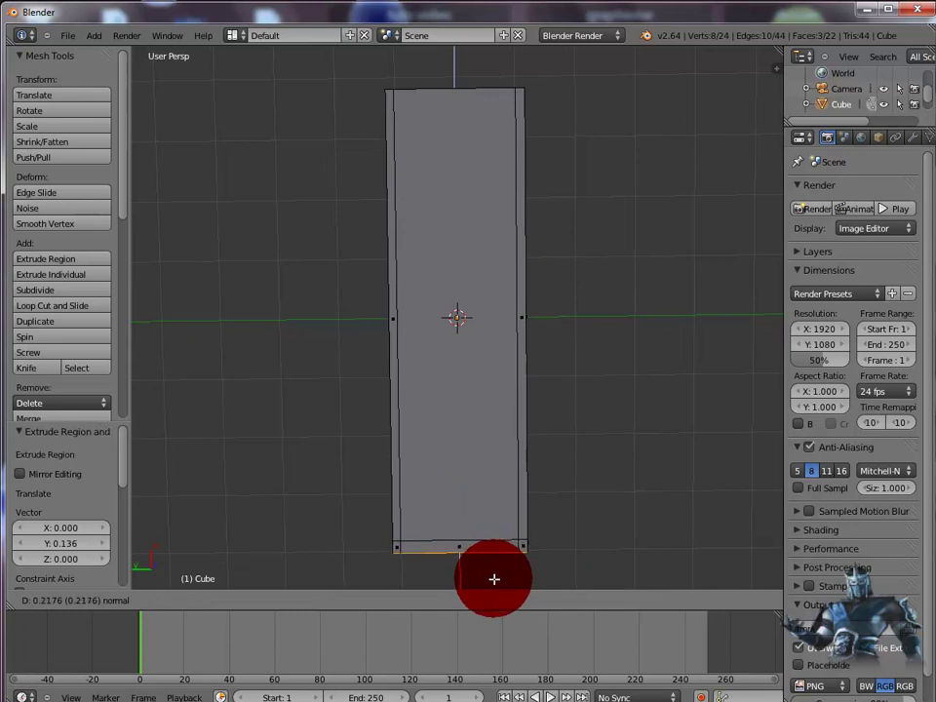
left_click(494, 576)
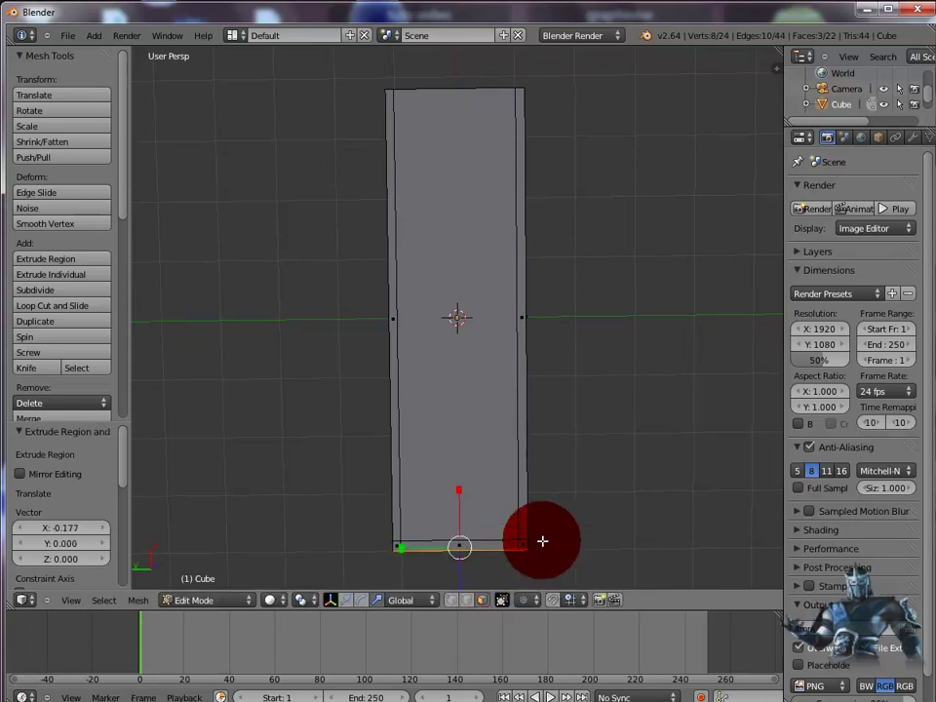
- Select all three faces on the slab's positive X end and extrude them outward together by about 0.199
middle_click_drag(607, 407, 377, 369)
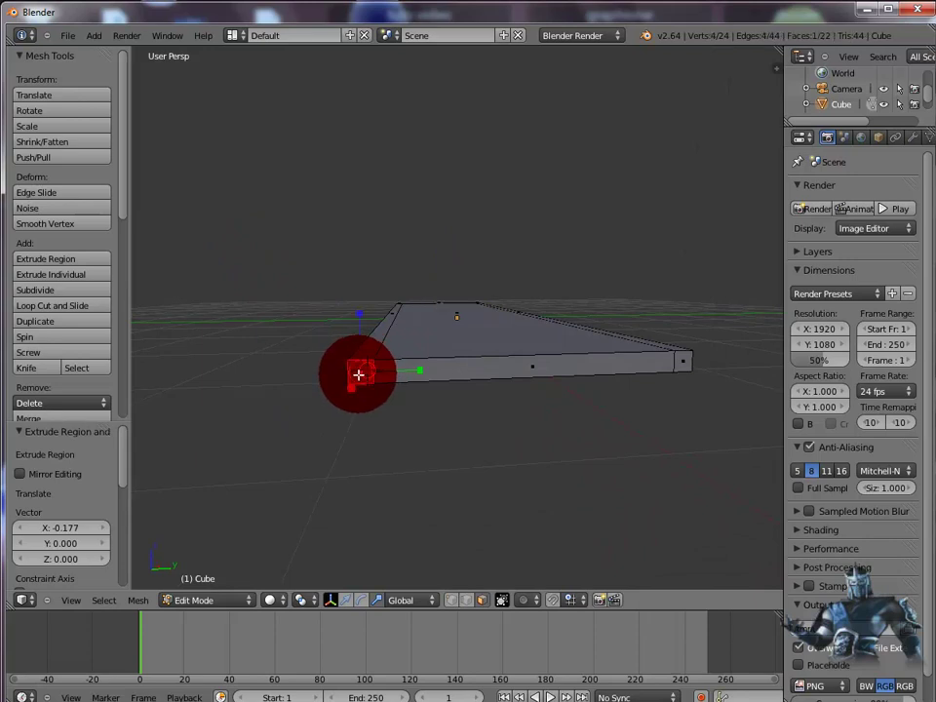
middle_click_drag(358, 374, 422, 375)
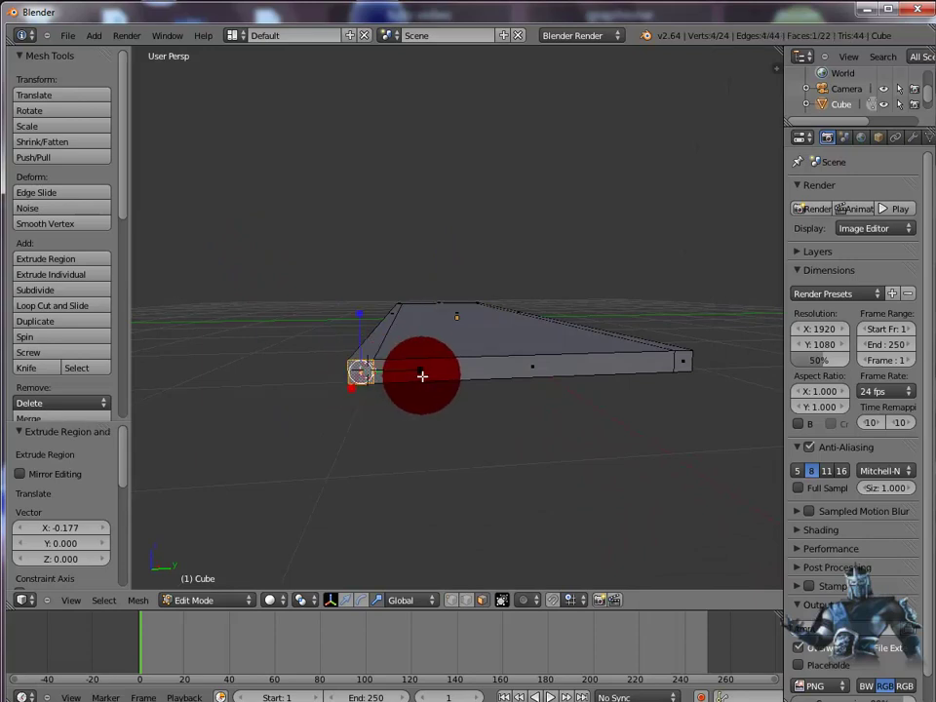
right_click(491, 366, "shift")
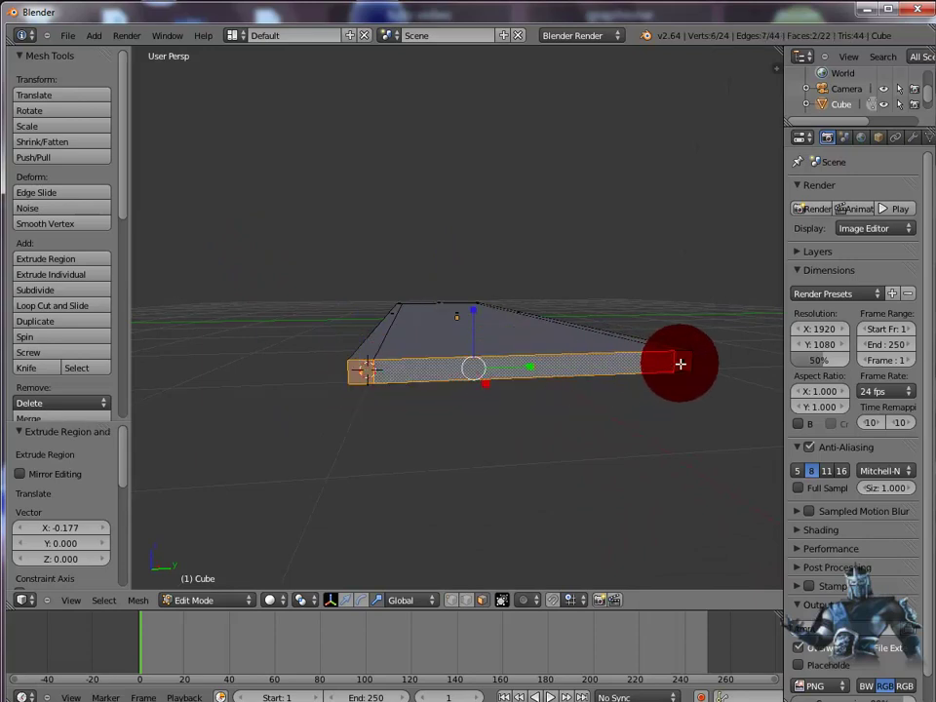
middle_click_drag(673, 363, 685, 431)
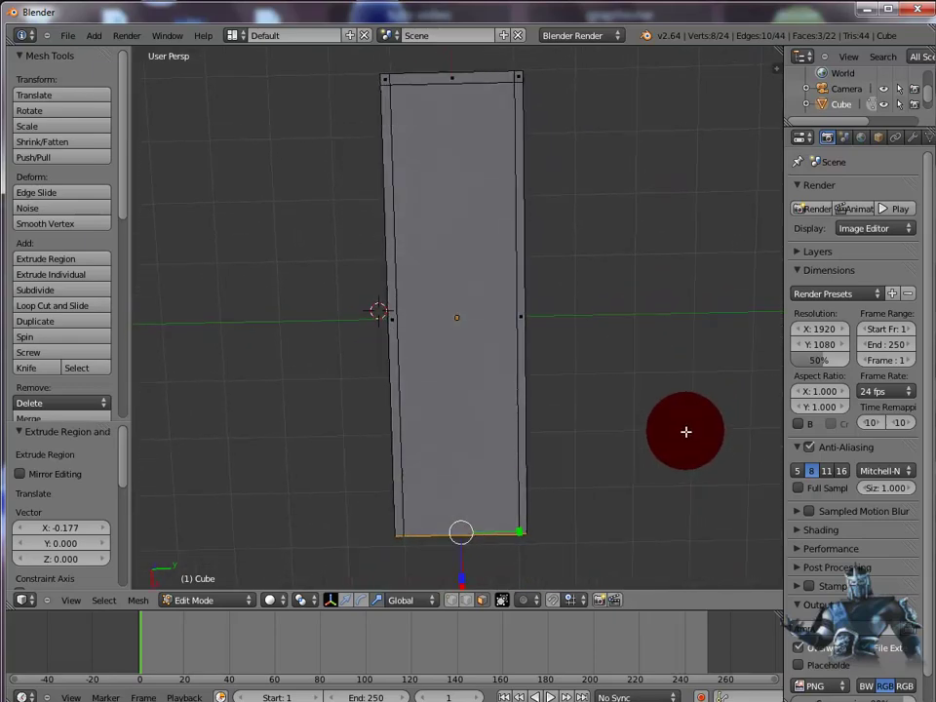
key("e")
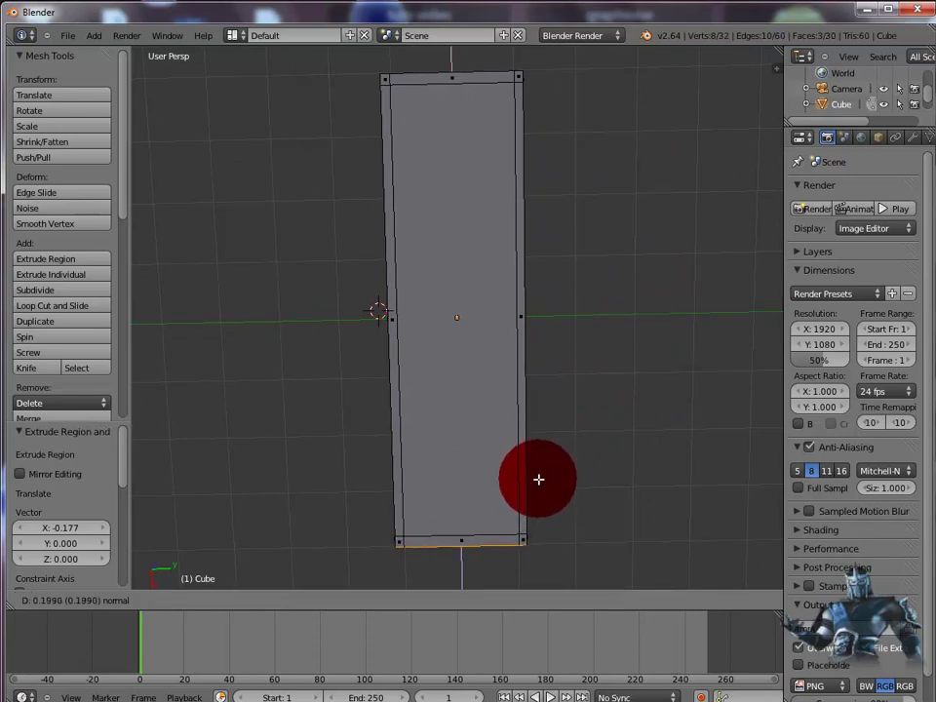
left_click(538, 479)
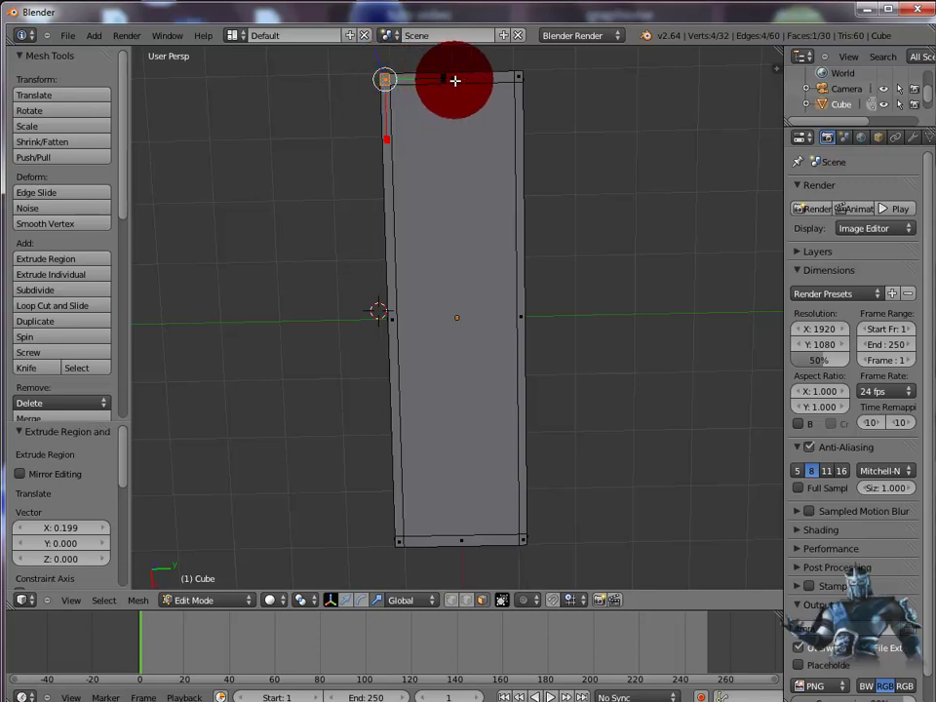
- Select the top border faces along both short ends and the positive Y side, and extrude them upward about 2.209 into walls
right_click(509, 78, "shift")
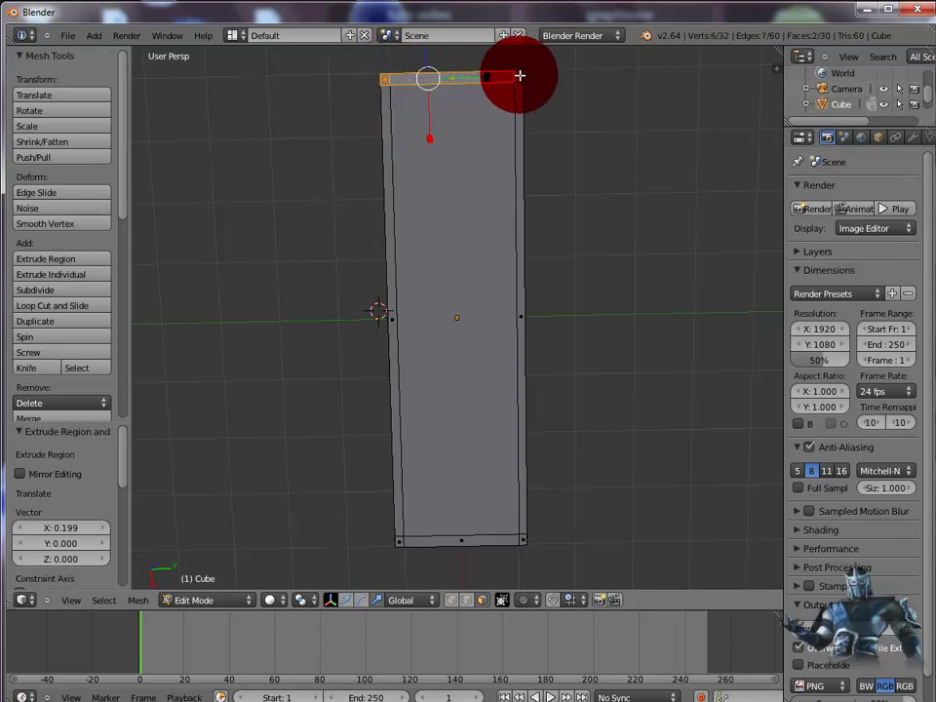
right_click(520, 78, "shift")
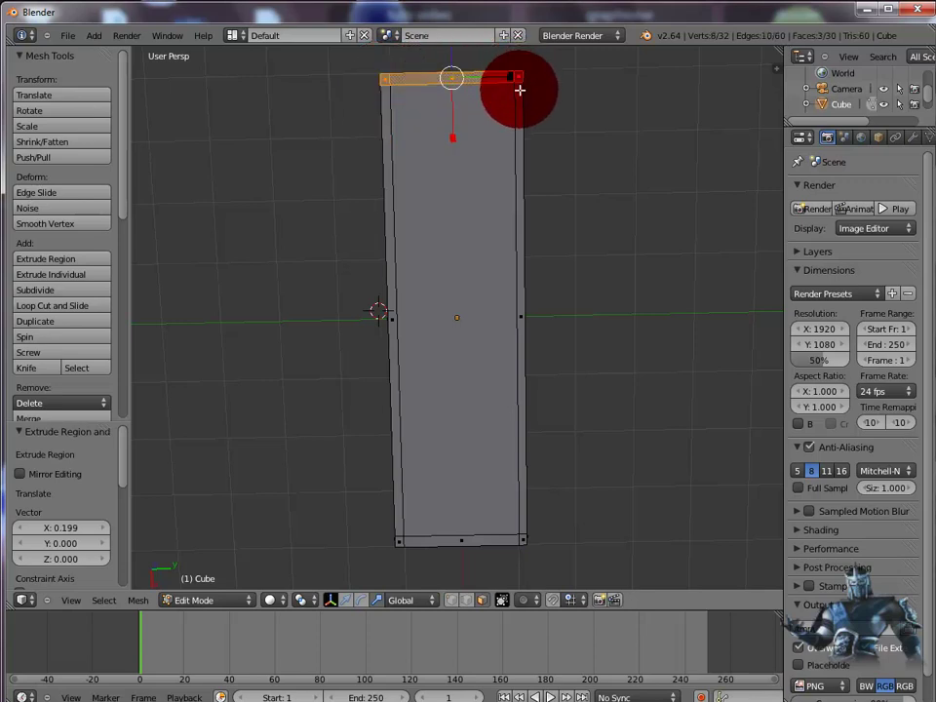
right_click(522, 385, "shift")
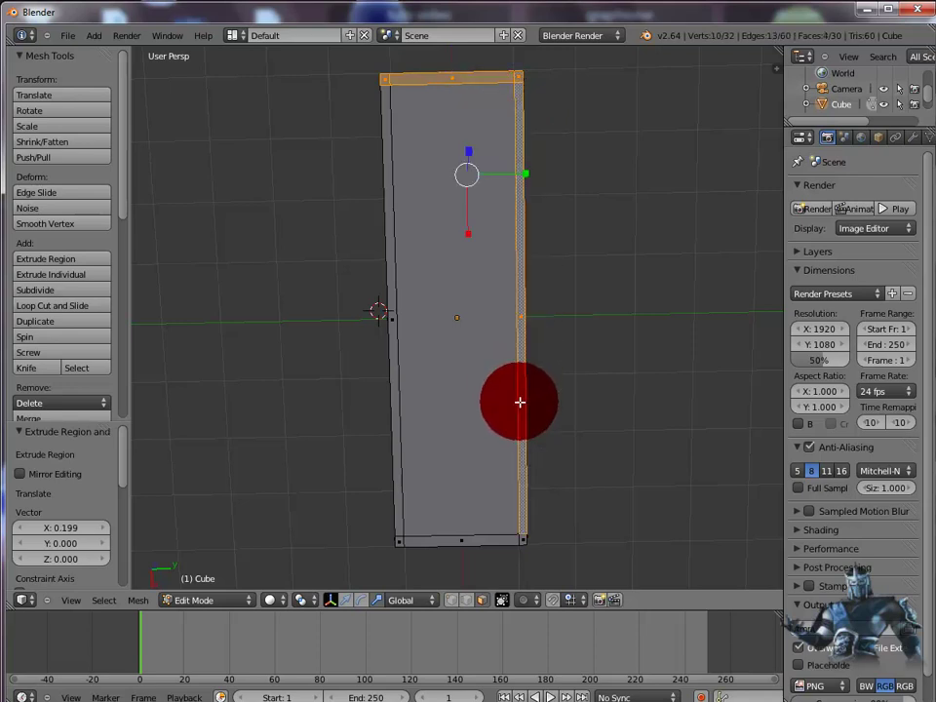
right_click(516, 544, "shift")
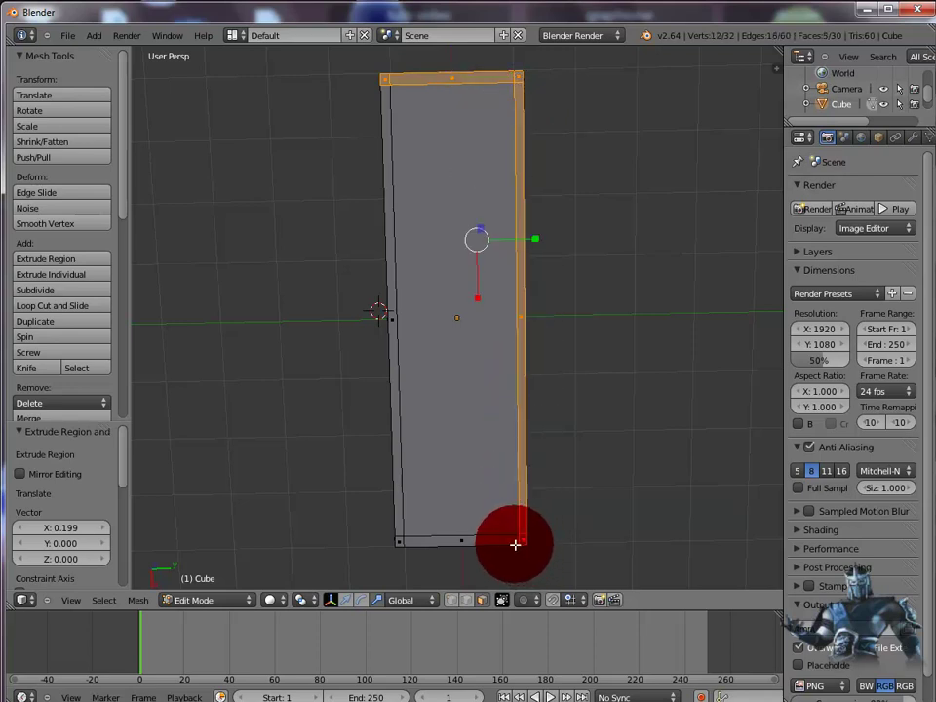
right_click(408, 543, "shift")
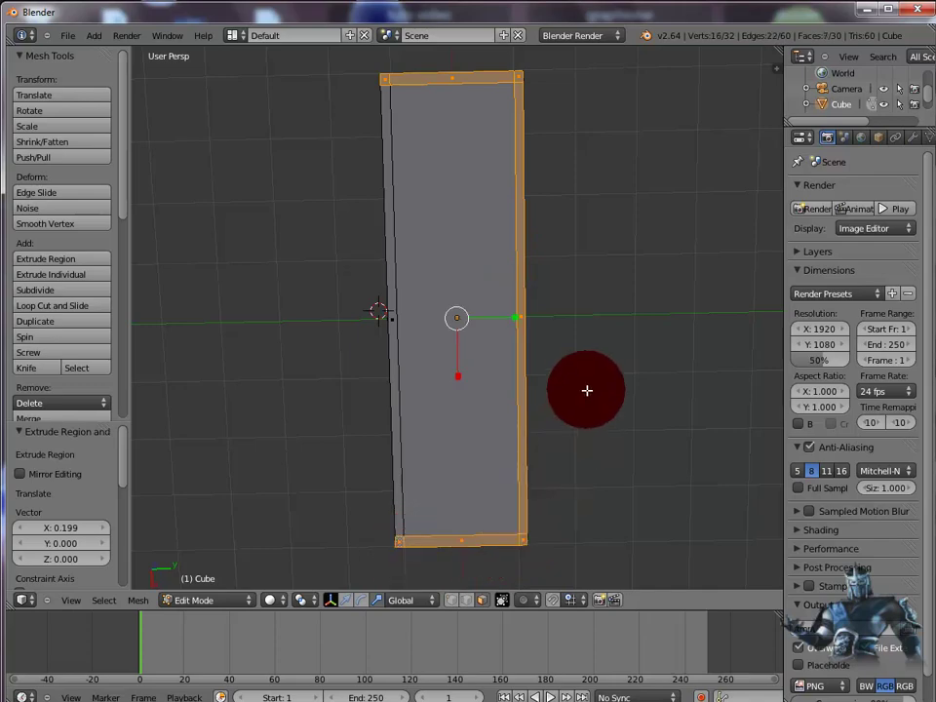
middle_click_drag(587, 390, 429, 231)
key("e")
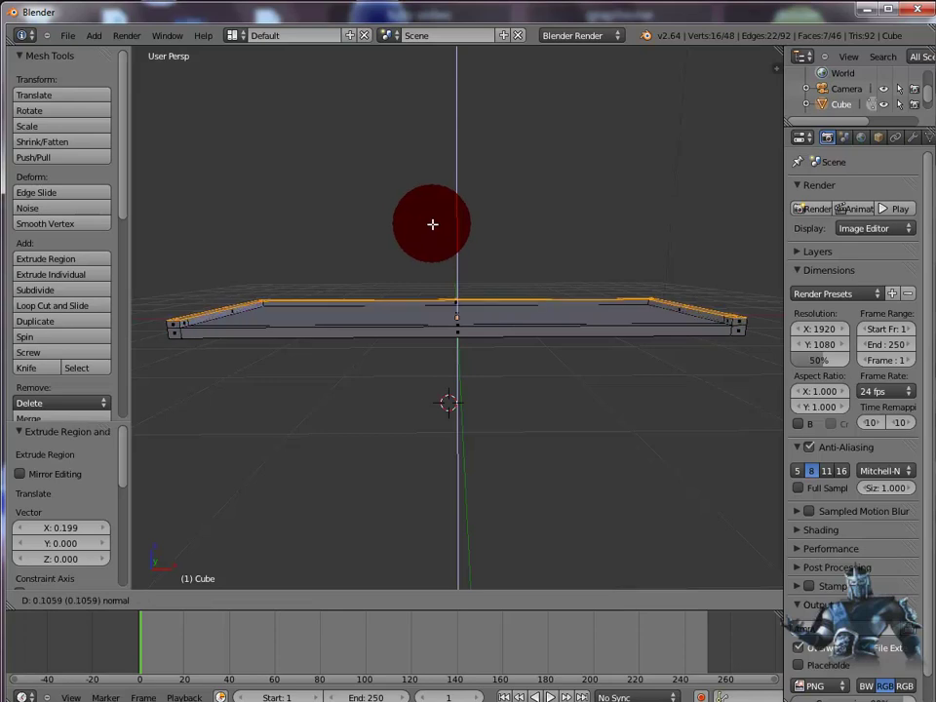
mouse_move(435, 99)
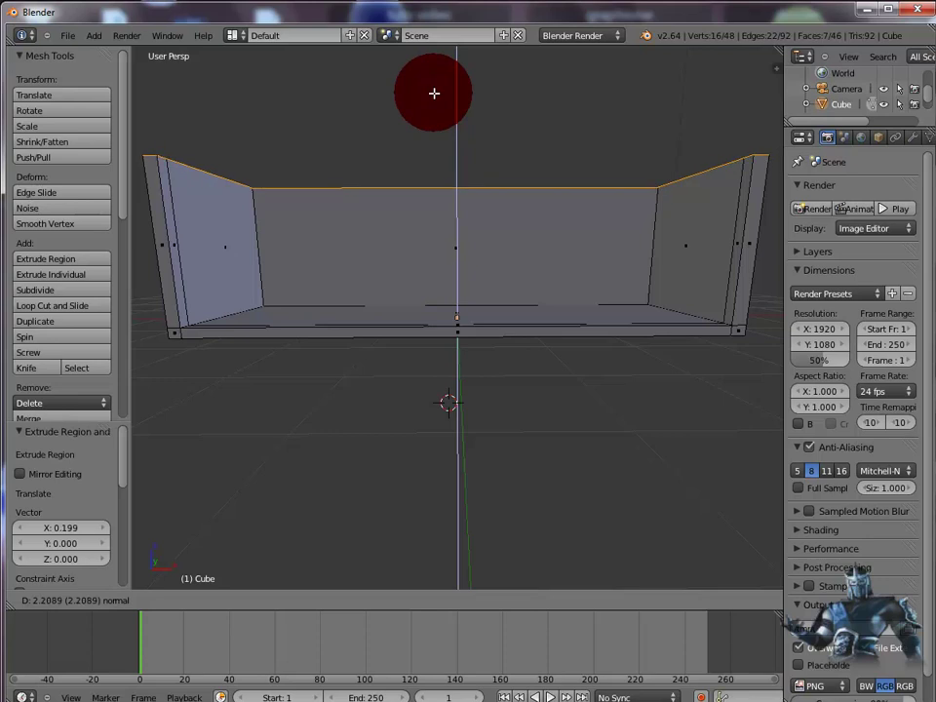
left_click(433, 93)
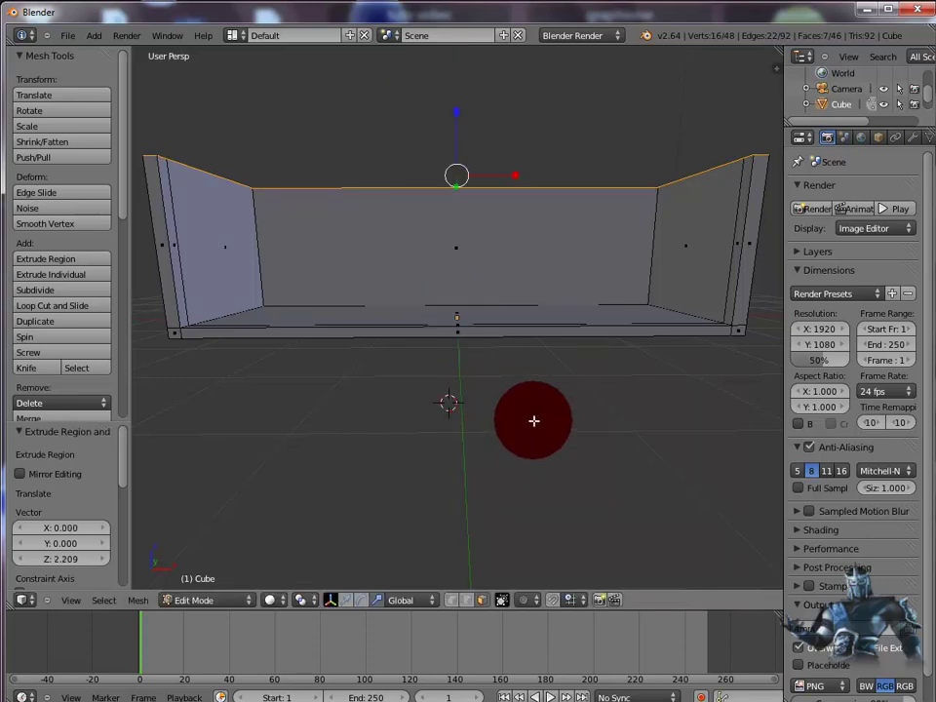
- Select the four corner faces on the base's underside and extrude them downward together by about 0.276 to form short legs
middle_click_drag(533, 420, 218, 259)
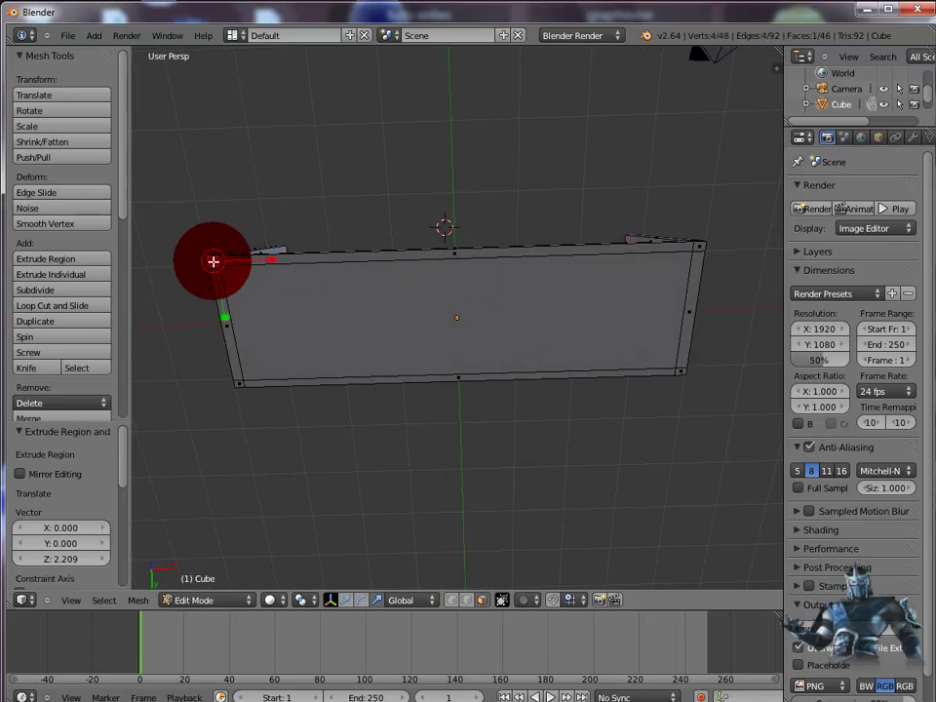
right_click(700, 246, "shift")
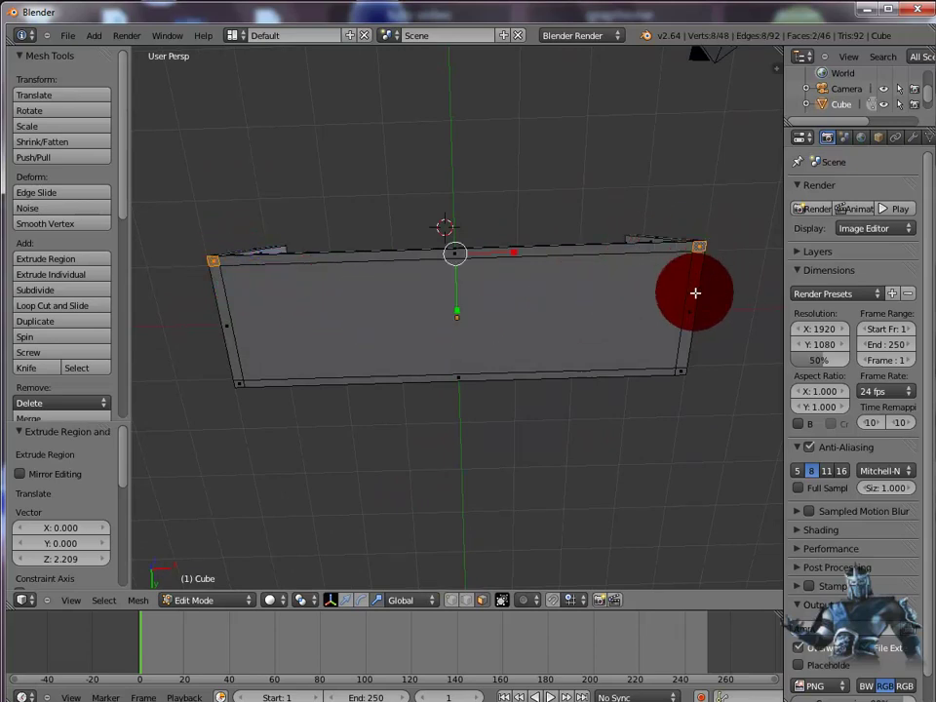
right_click(682, 372, "shift")
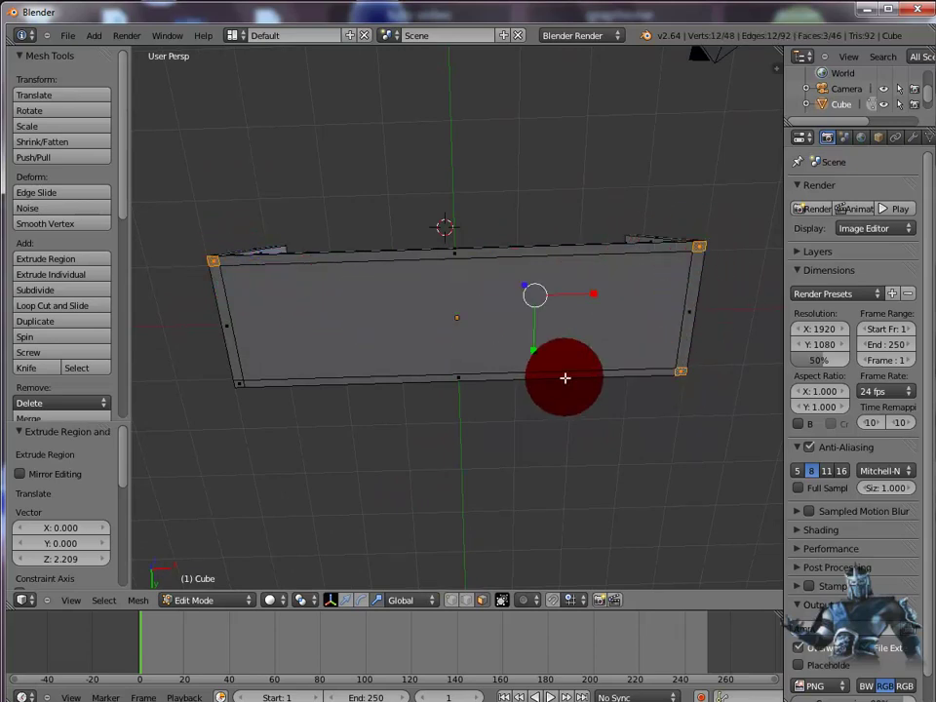
right_click(239, 383, "shift")
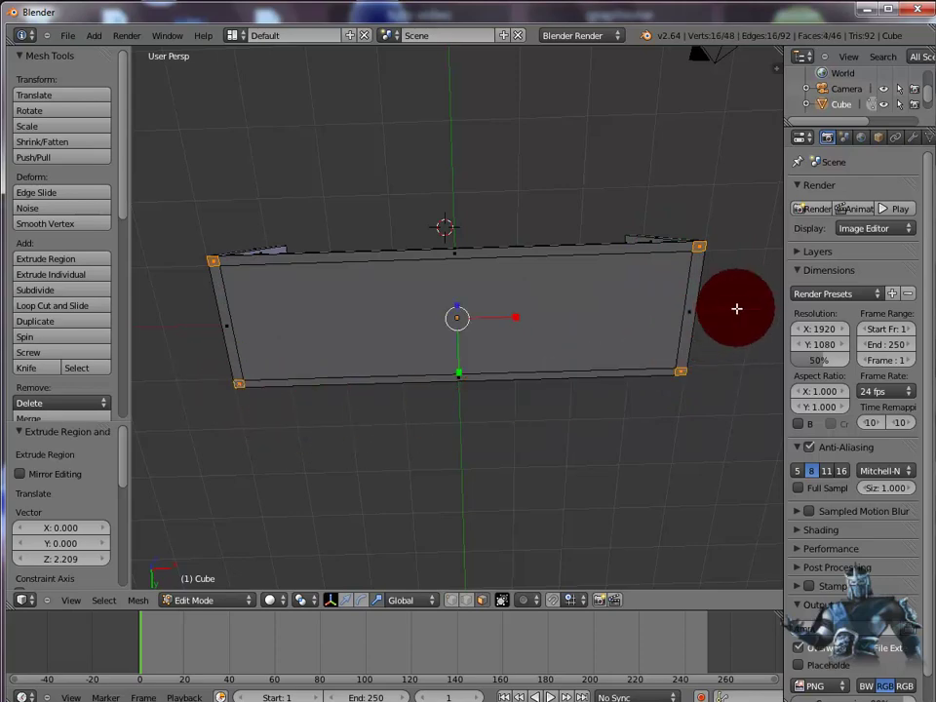
middle_click_drag(736, 309, 728, 450)
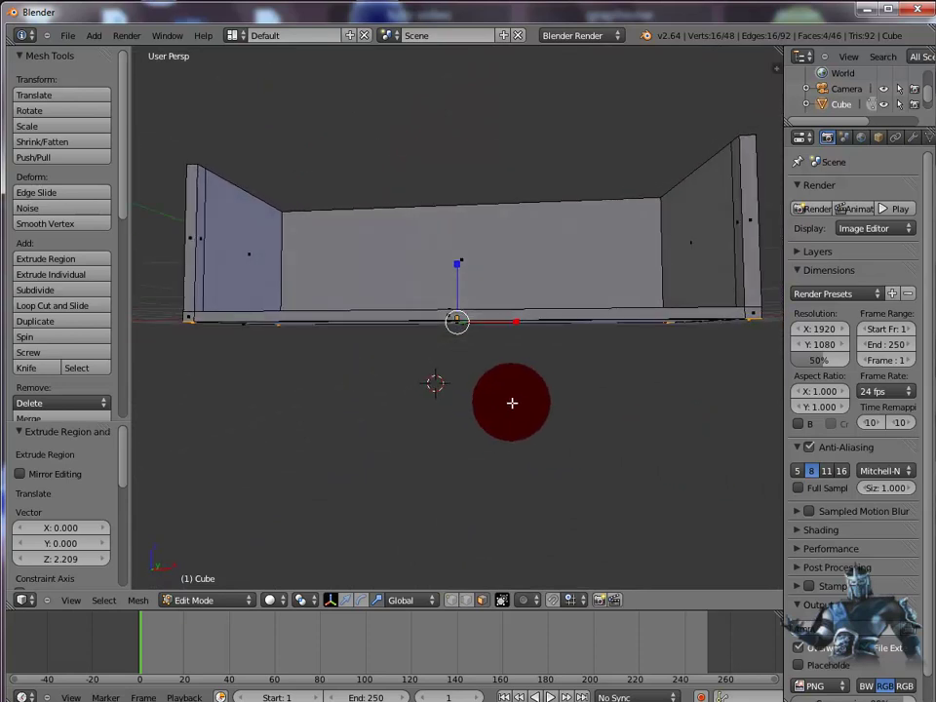
key("e")
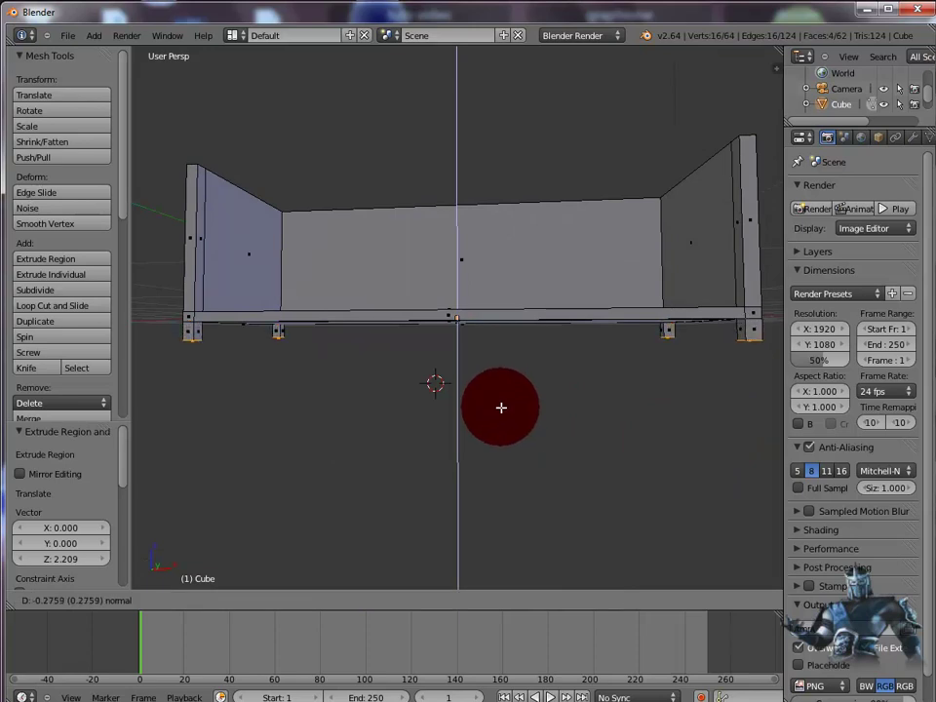
left_click(501, 408)
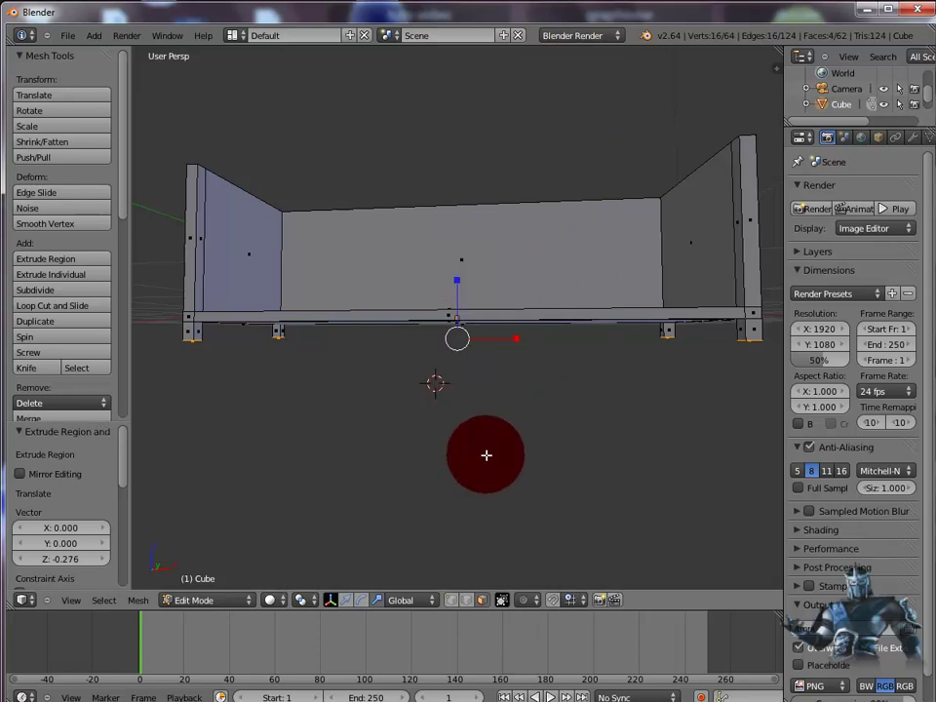
- Render the current frame to examine the walled base and its legs from the camera, and return to the model
middle_click_drag(486, 457, 497, 482)
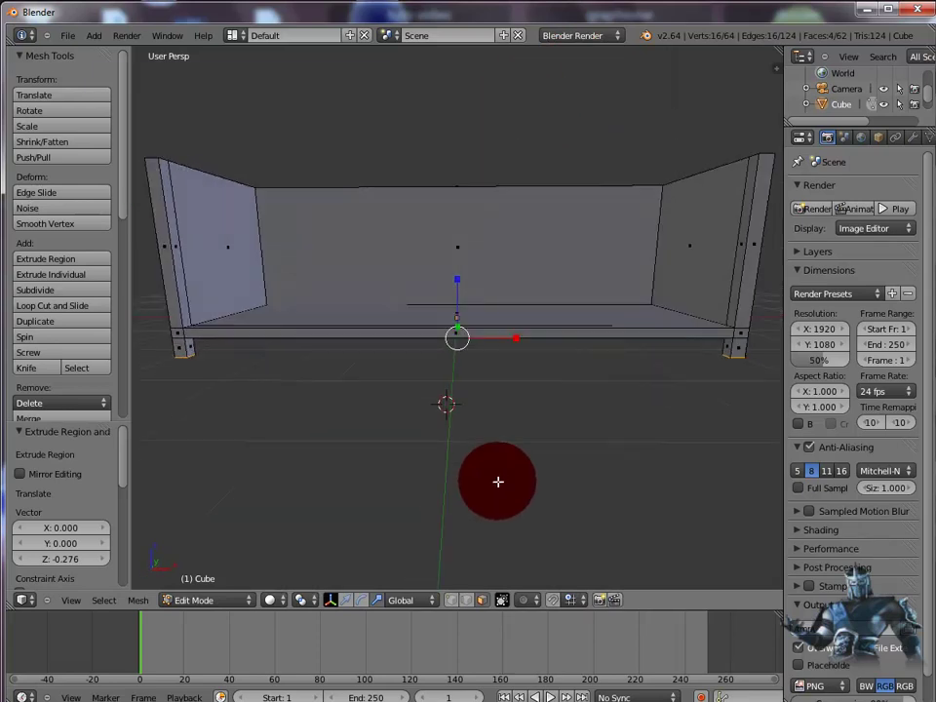
scroll(497, 482, "up", 1)
scroll(496, 482, "down", 4)
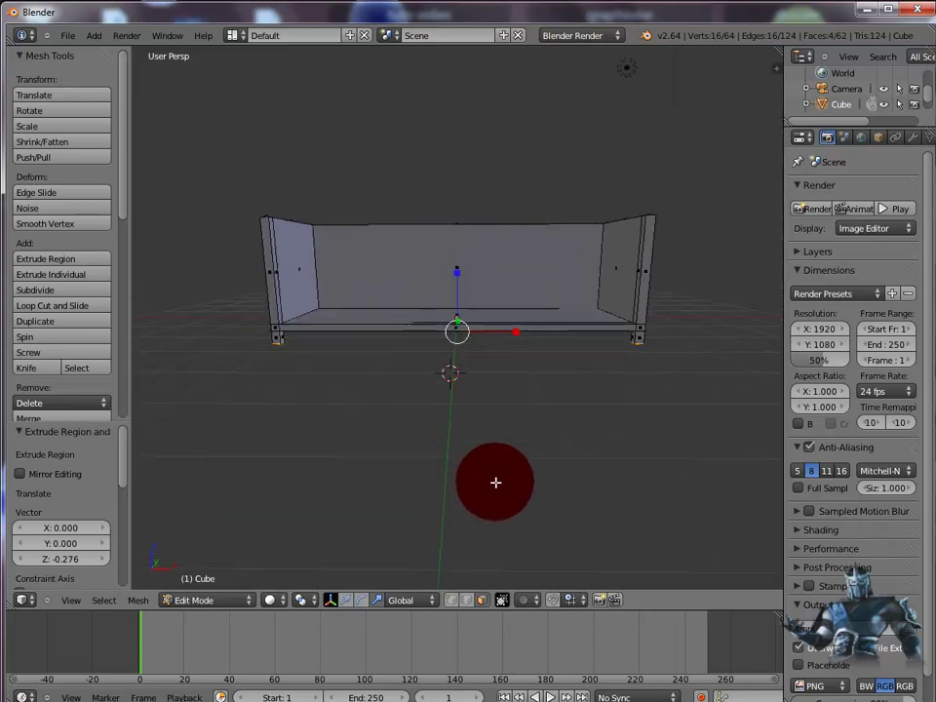
scroll(496, 482, "up", 2)
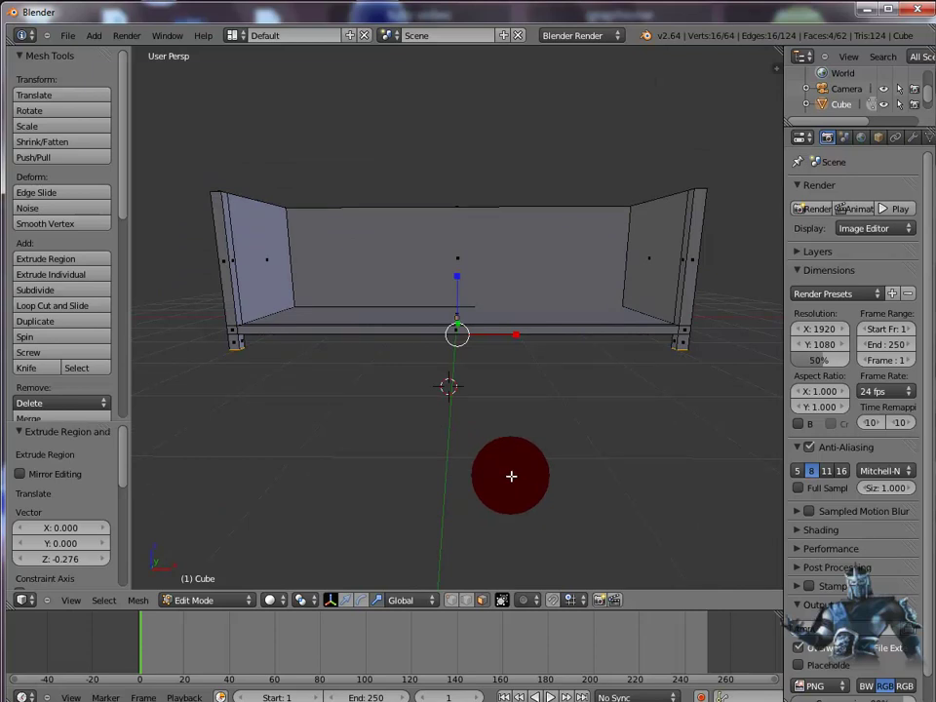
key("F12")
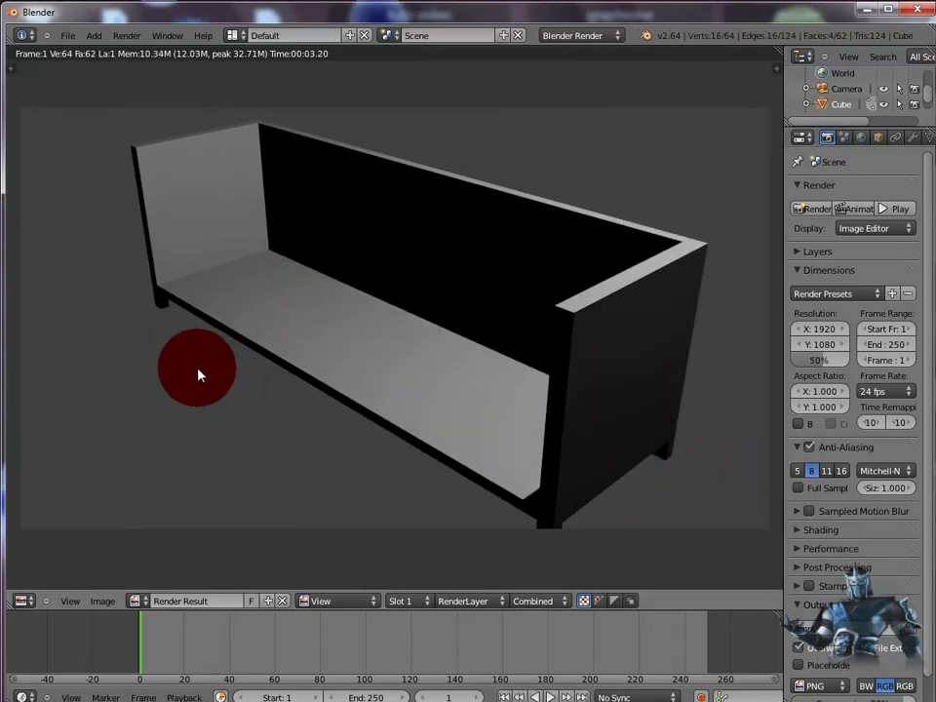
key("Escape")
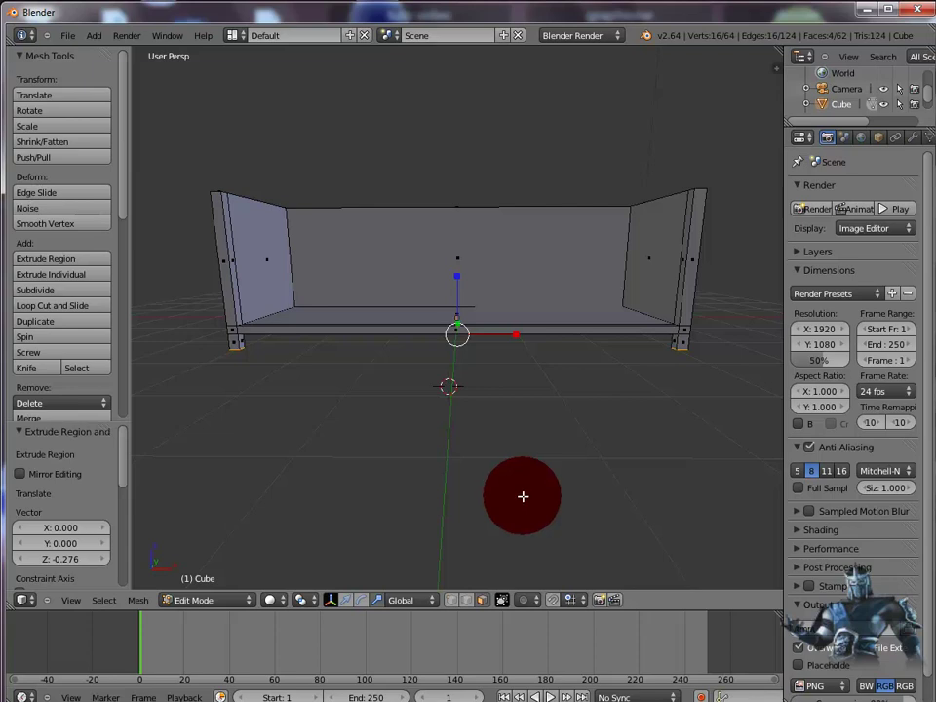
key("F12")
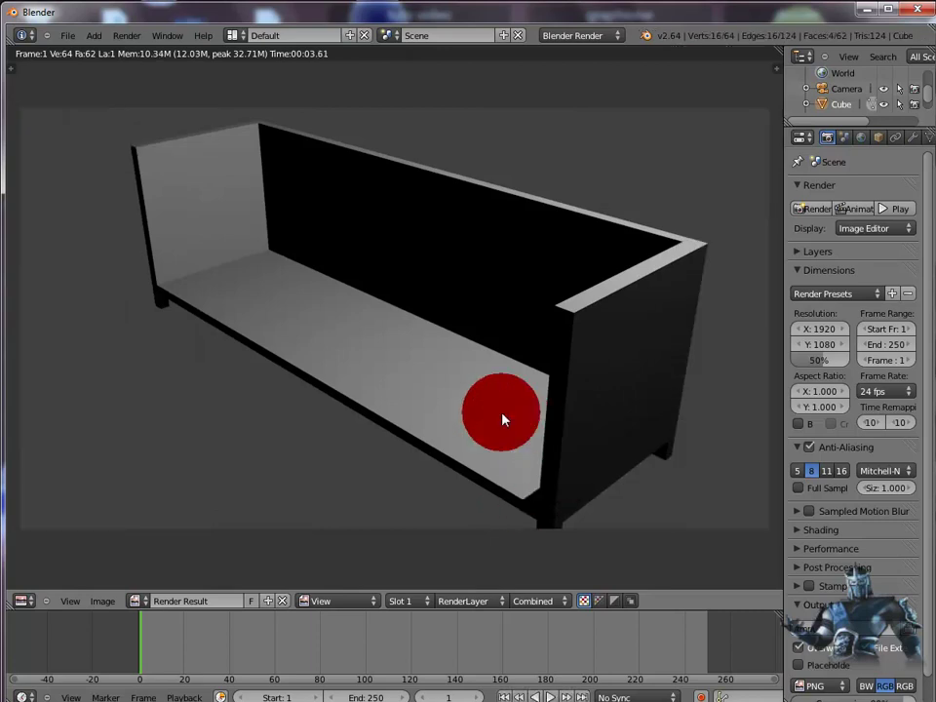
key("Escape")
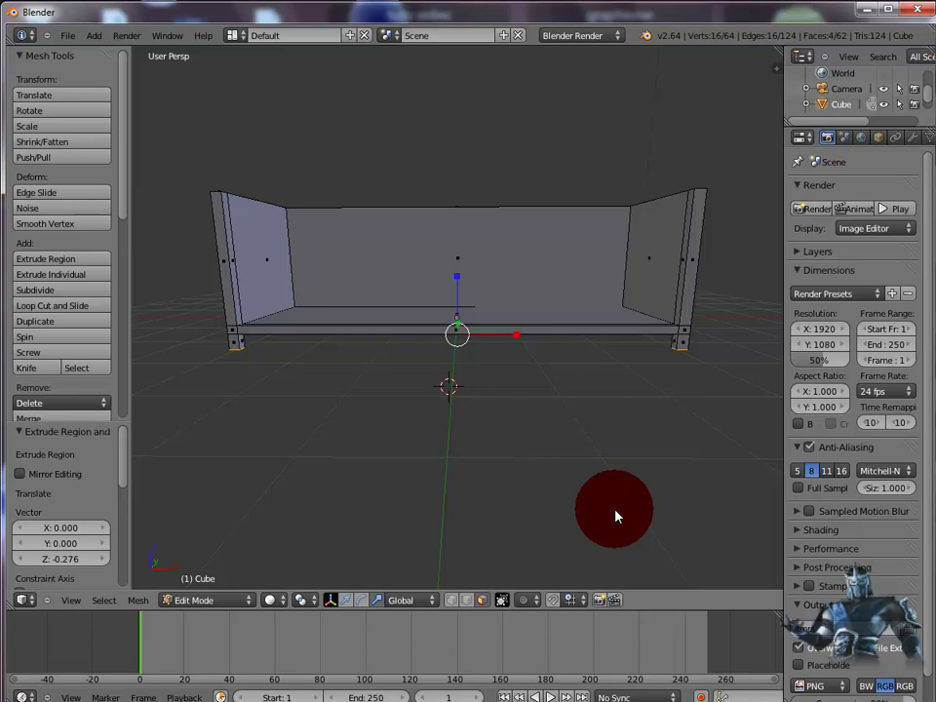
key("F12")
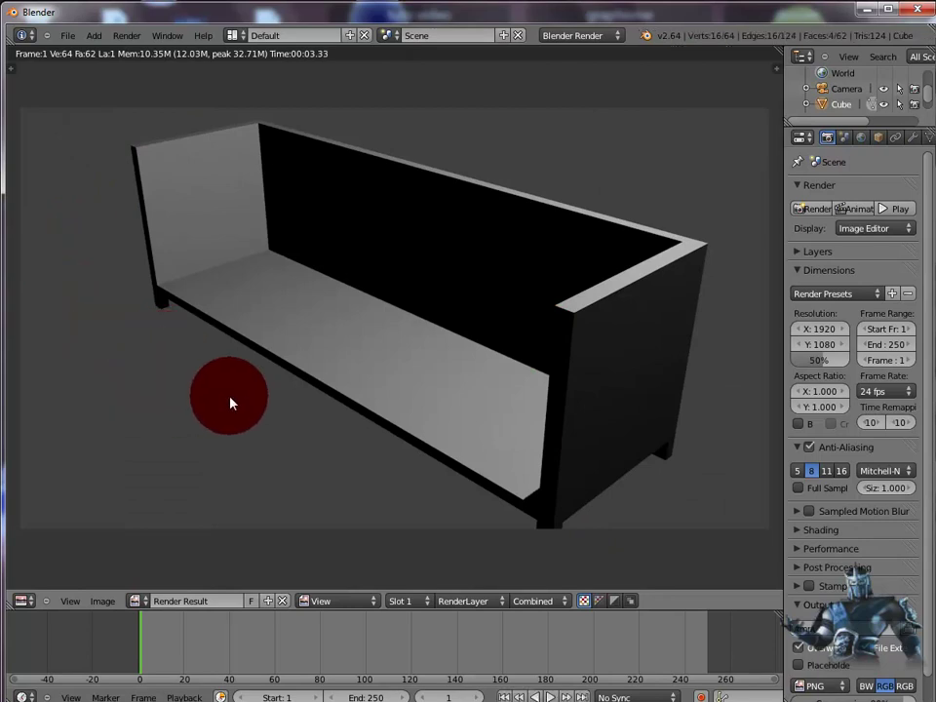
key("Escape")
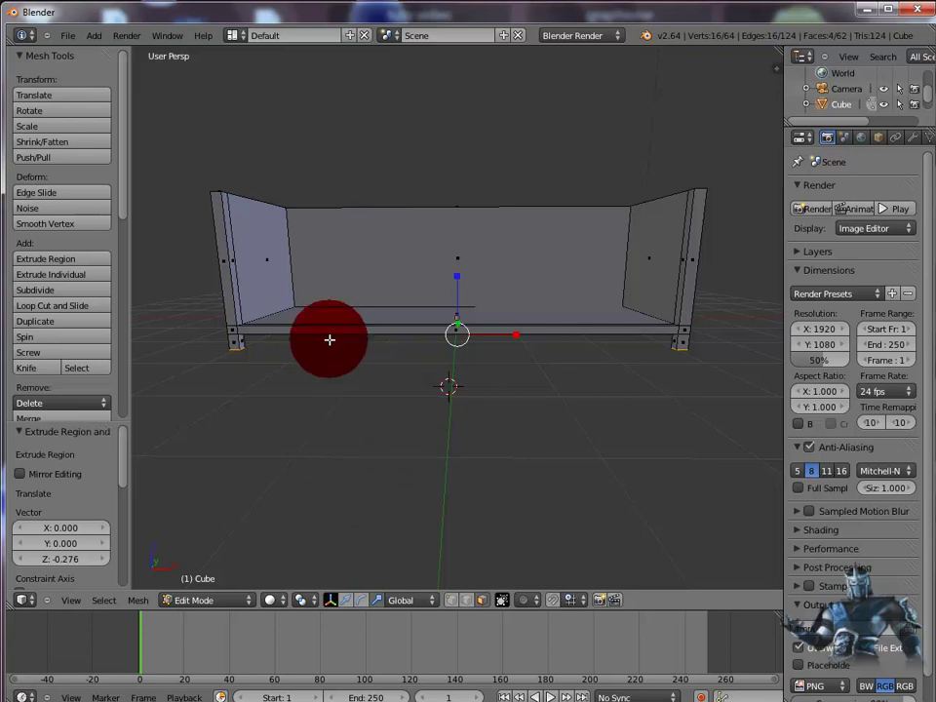
- Add a cube to the mesh and flatten it into a thin slab, scaling along Z by about 0.169 and again by 0.571
left_click(91, 36)
mouse_move(106, 50)
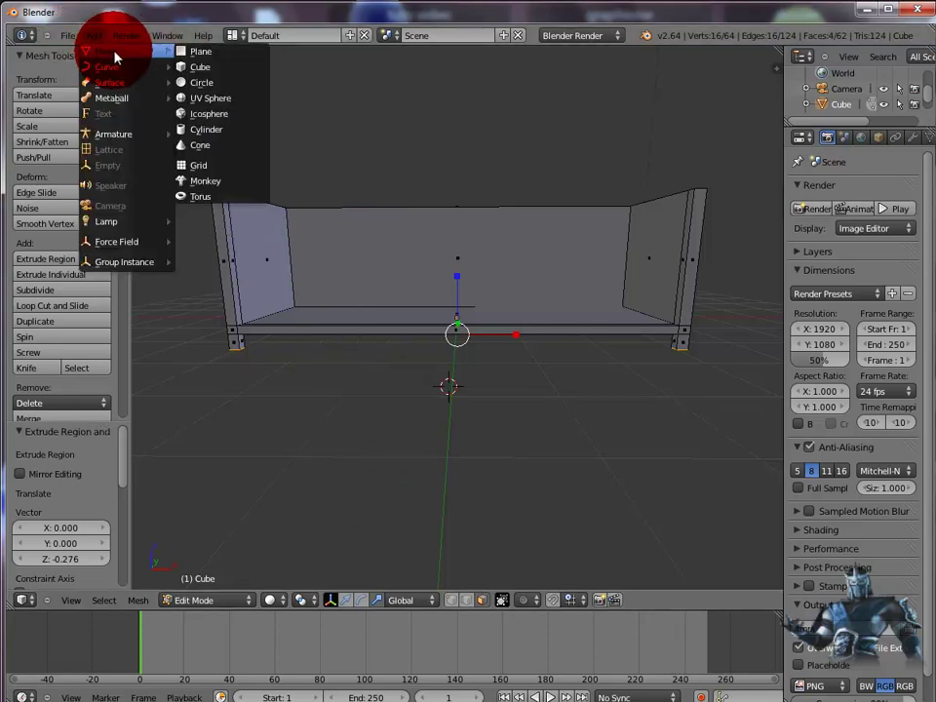
left_click(207, 67)
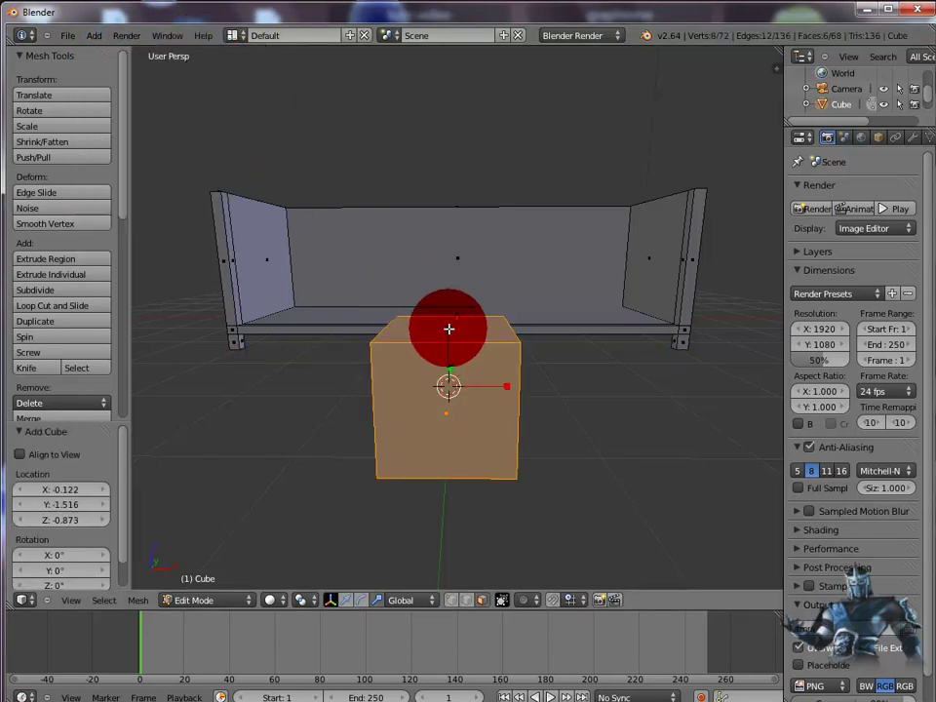
key("s")
key("z")
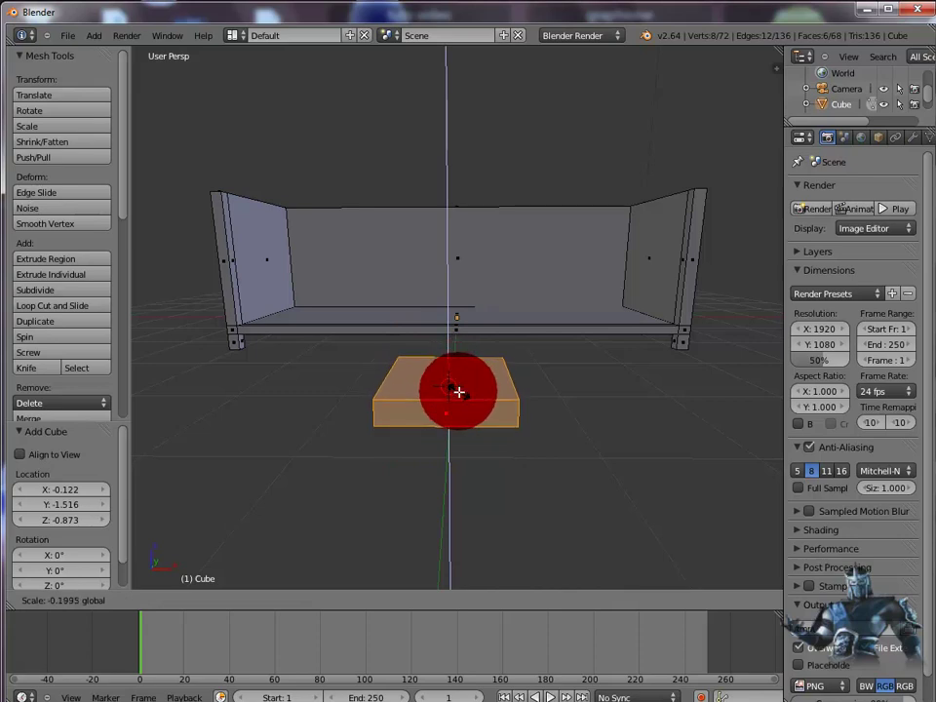
left_click(457, 383)
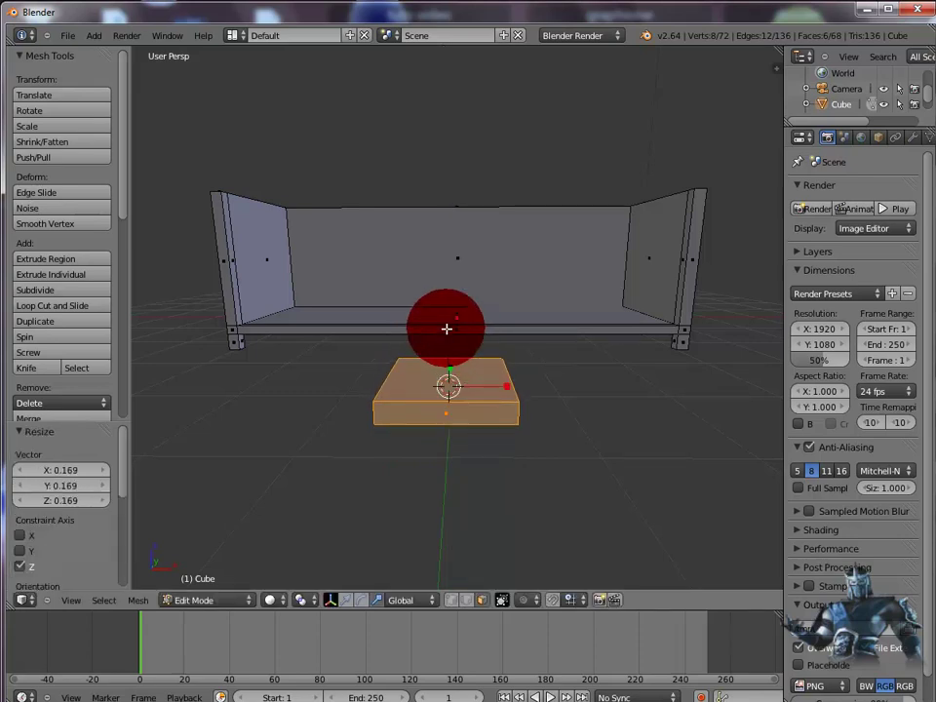
key("s")
key("z")
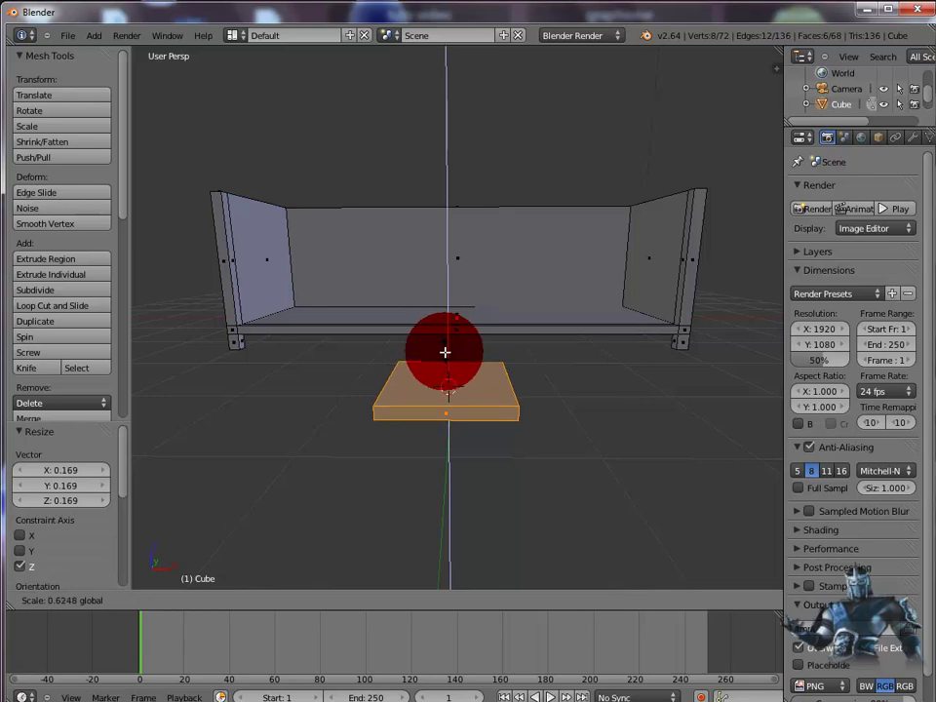
left_click(444, 354)
- Stretch the new slab along X by a factor of about 4.868
left_click(507, 386)
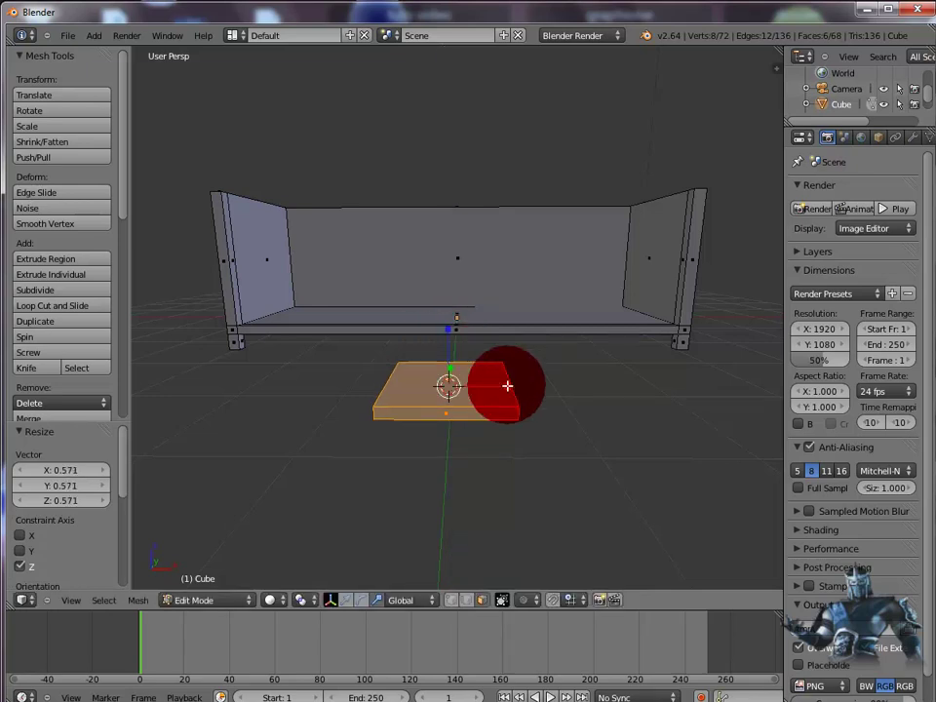
left_click_drag(512, 387, 705, 386)
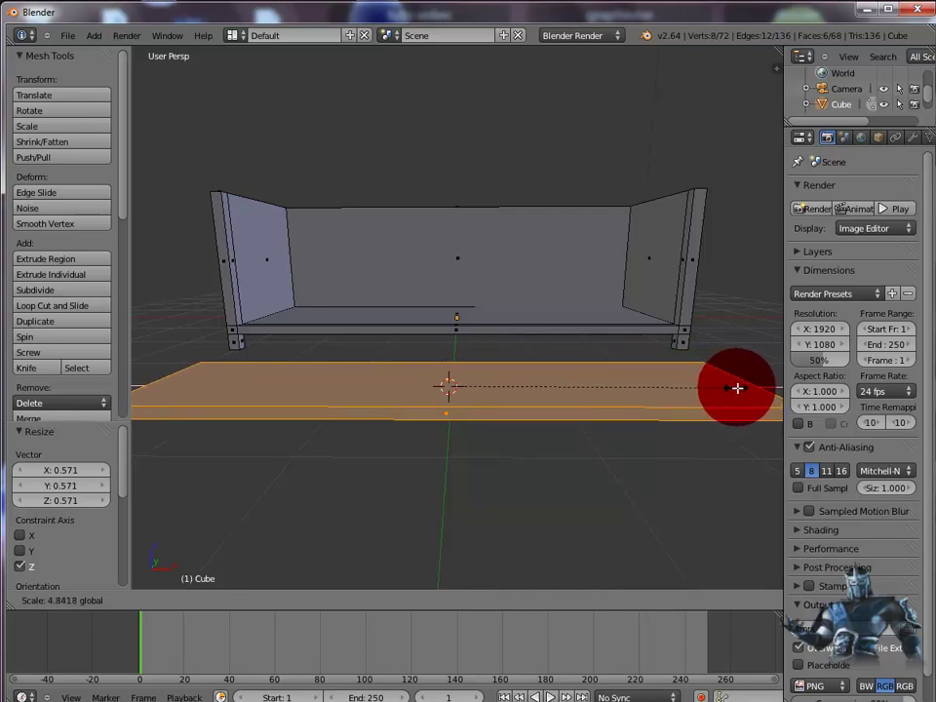
left_click_drag(737, 388, 737, 388)
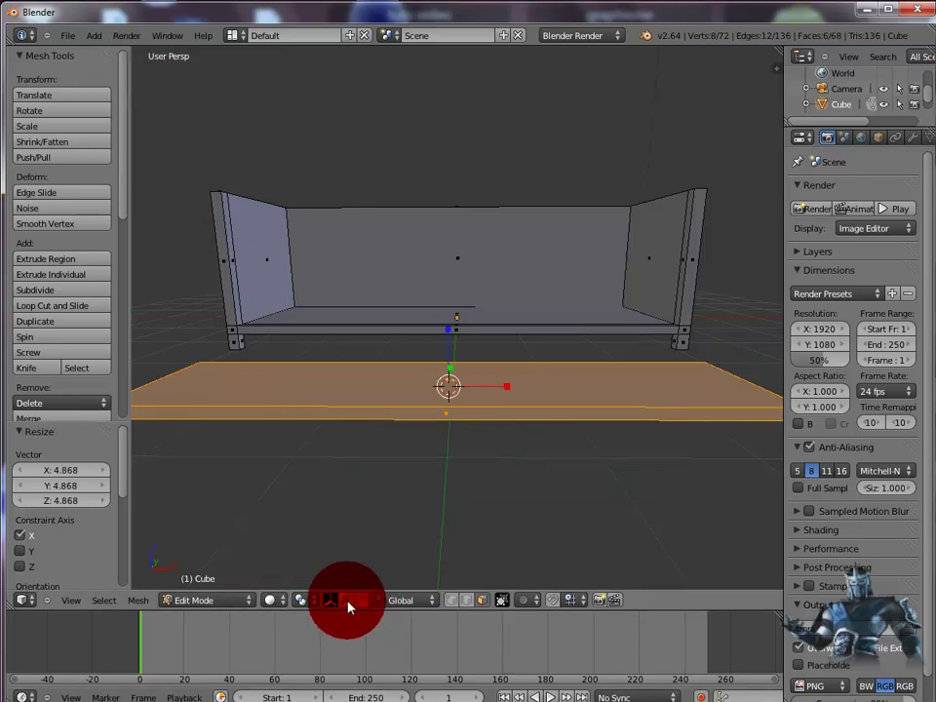
- Move the slab up about 3.223 along Z and about 1.483 along positive Y onto the tops of the walls
key("g")
key("z")
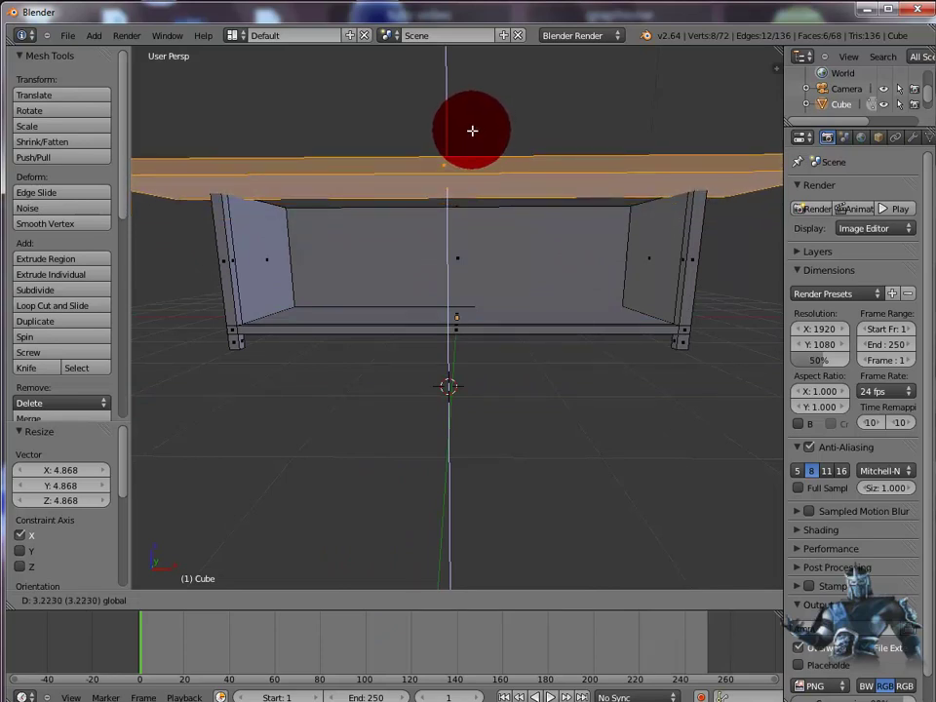
left_click(472, 130)
middle_click_drag(577, 492, 420, 527)
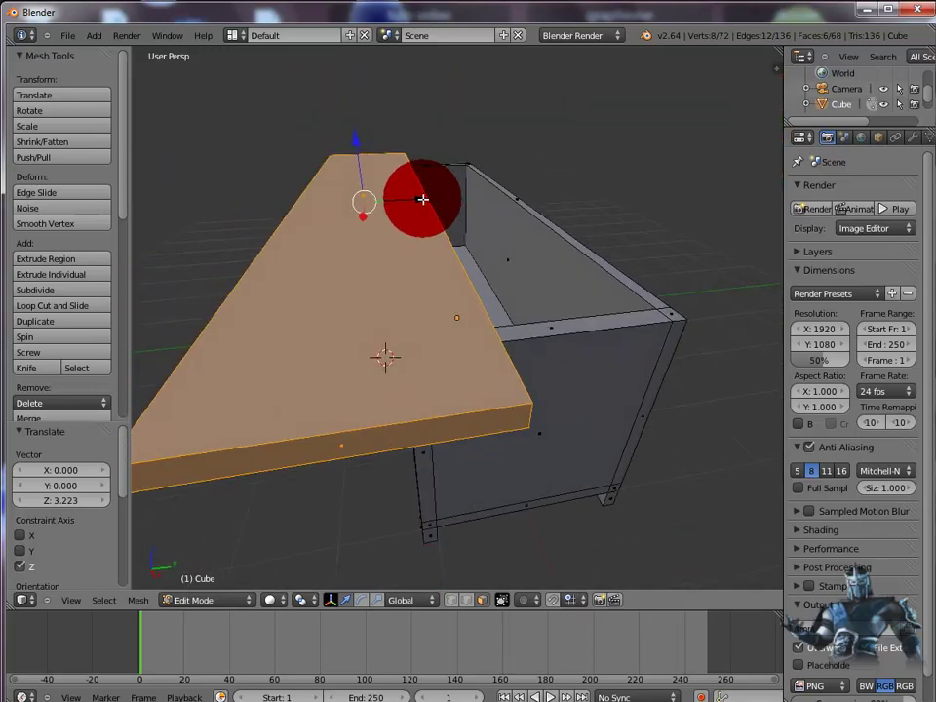
left_click_drag(422, 199, 587, 211)
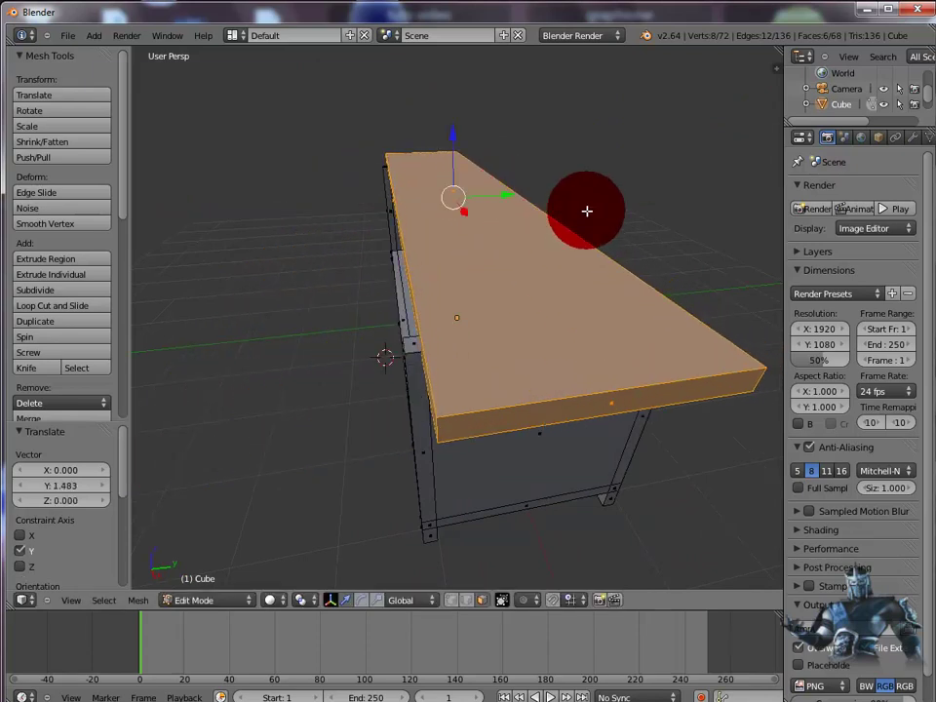
- Scale the top slab along X by about 0.870 to shorten its overhang past the side walls
mouse_move(587, 210)
middle_mouse_down()
mouse_move(673, 223)
mouse_move(660, 236)
mouse_move(649, 236)
mouse_move(735, 208)
mouse_move(796, 207)
mouse_move(820, 182)
mouse_move(819, 194)
middle_mouse_up()
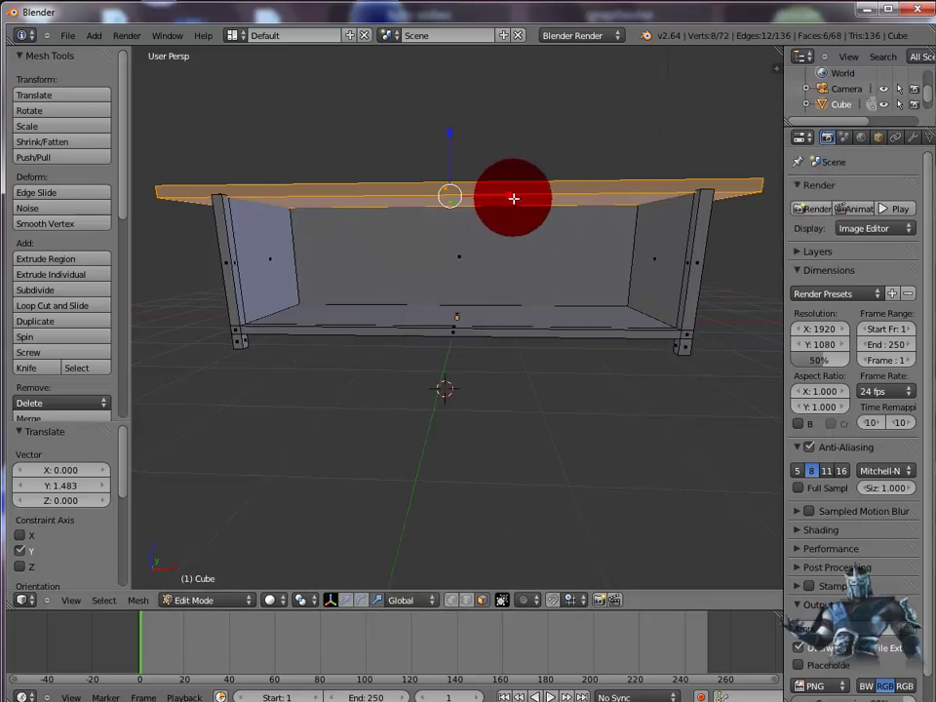
key("s")
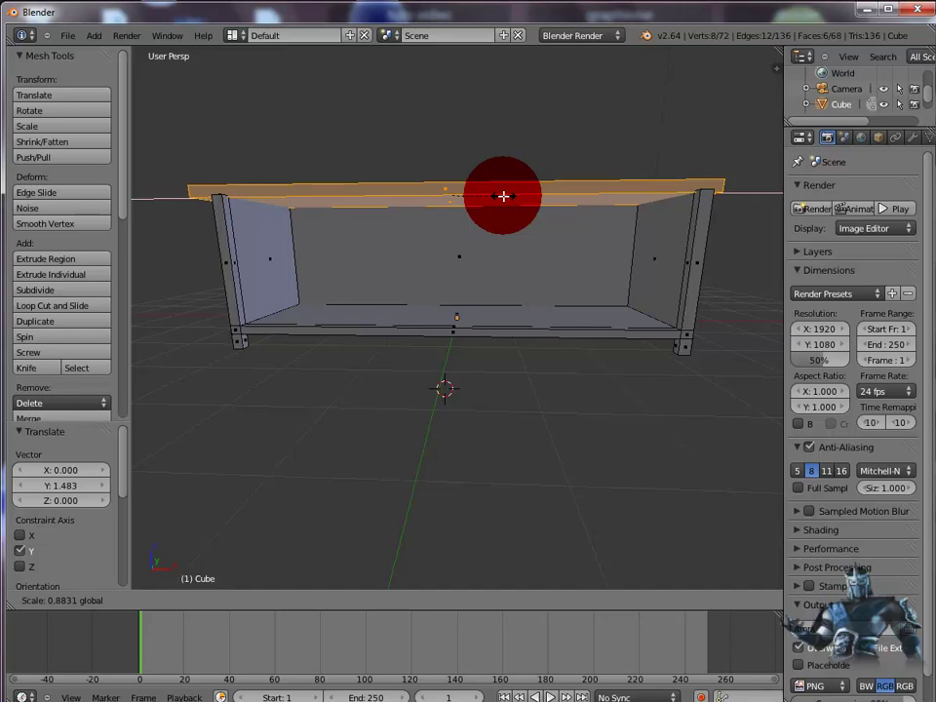
left_click(503, 196)
- Shift the top slab about 0.073 along positive X to center it over the walls
scroll(664, 400, "up", 3)
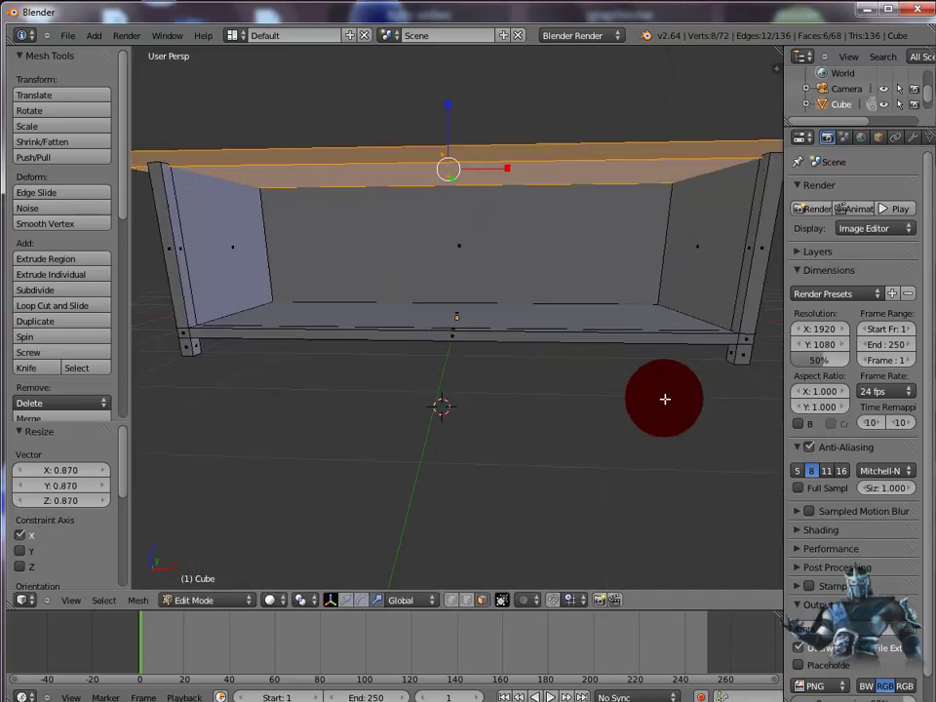
middle_click_drag(662, 416, 662, 424)
scroll(649, 459, "down", 2)
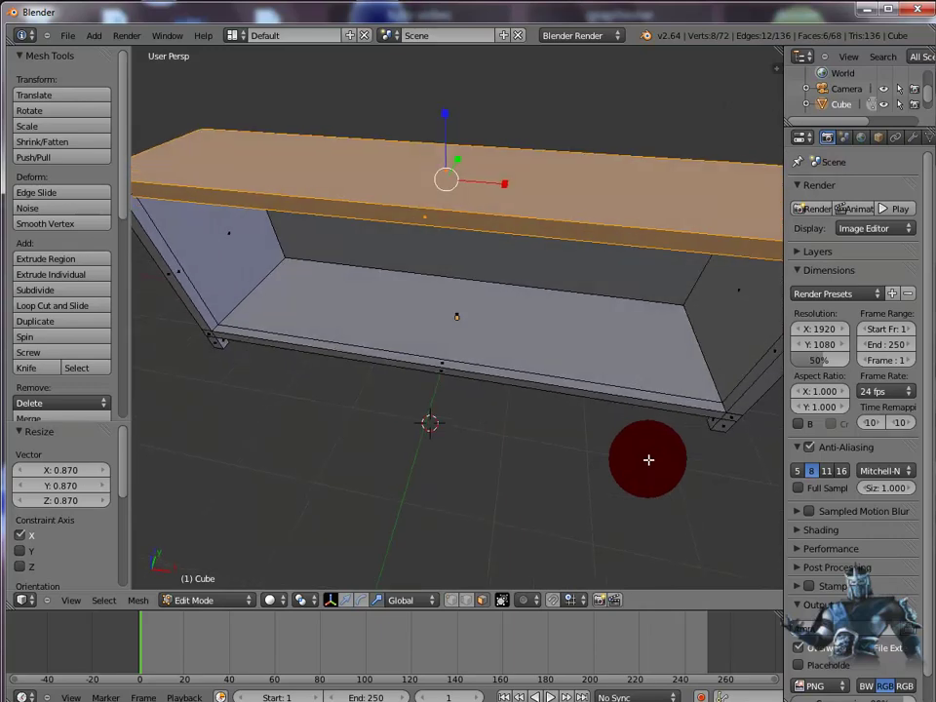
scroll(648, 458, "up", 4)
scroll(649, 459, "down", 5)
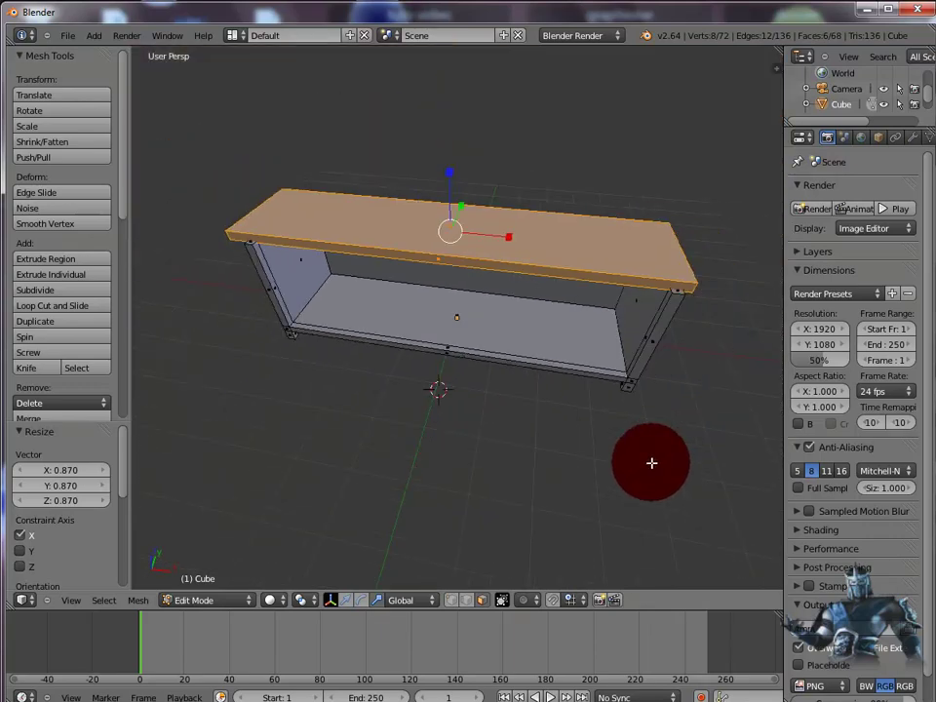
middle_click_drag(651, 463, 673, 396)
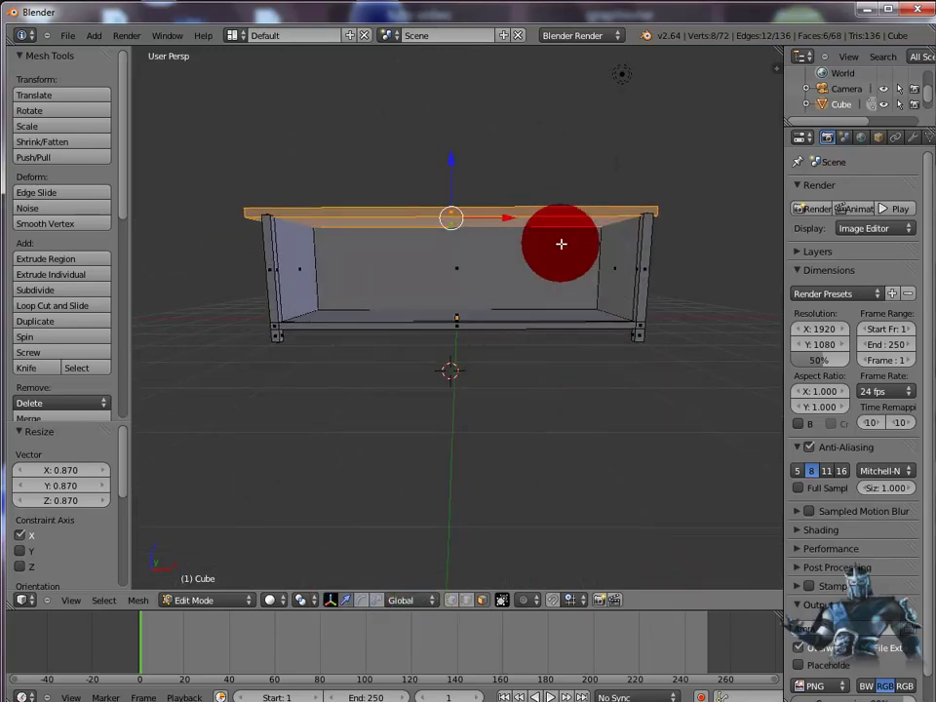
left_click_drag(506, 215, 507, 215)
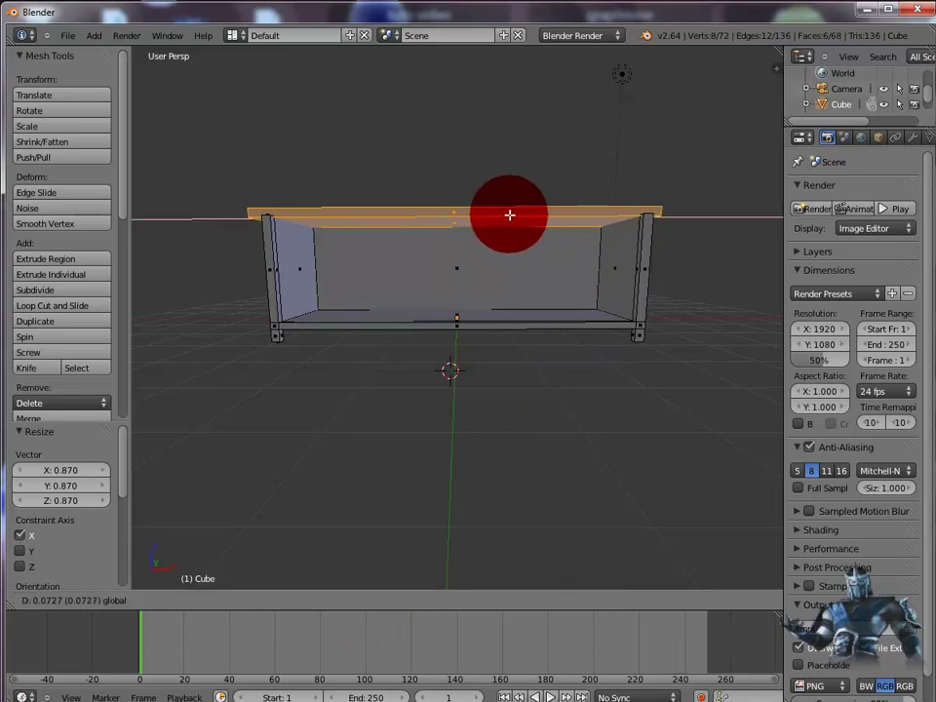
left_click_drag(509, 213, 510, 215)
middle_click_drag(542, 398, 522, 531)
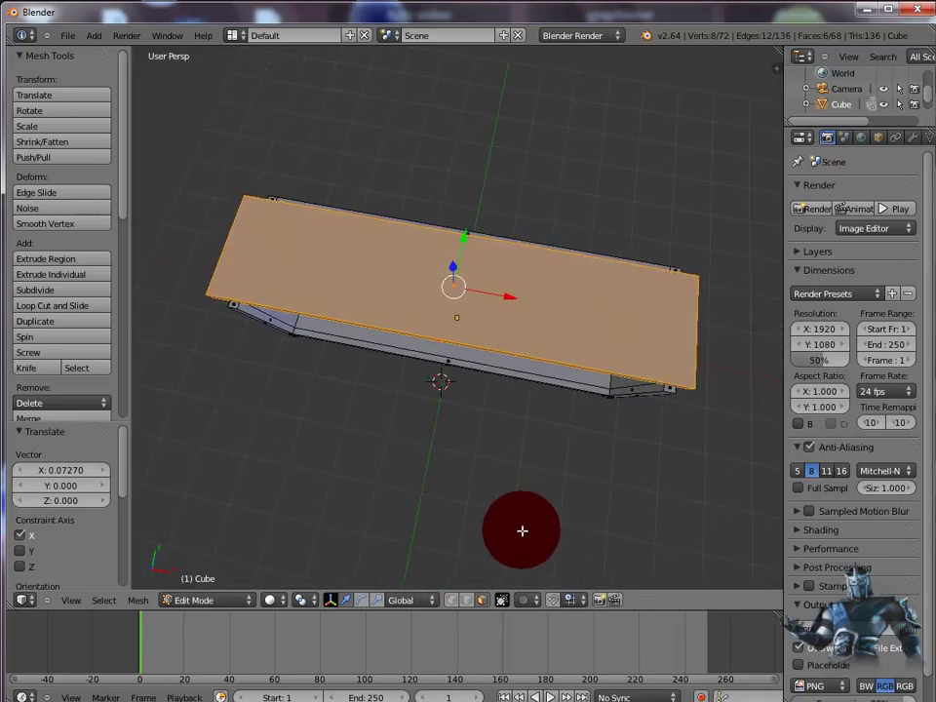
- Scale the top slab along Y by about 1.160 and shift it about 0.060 along negative Y
left_click(376, 600)
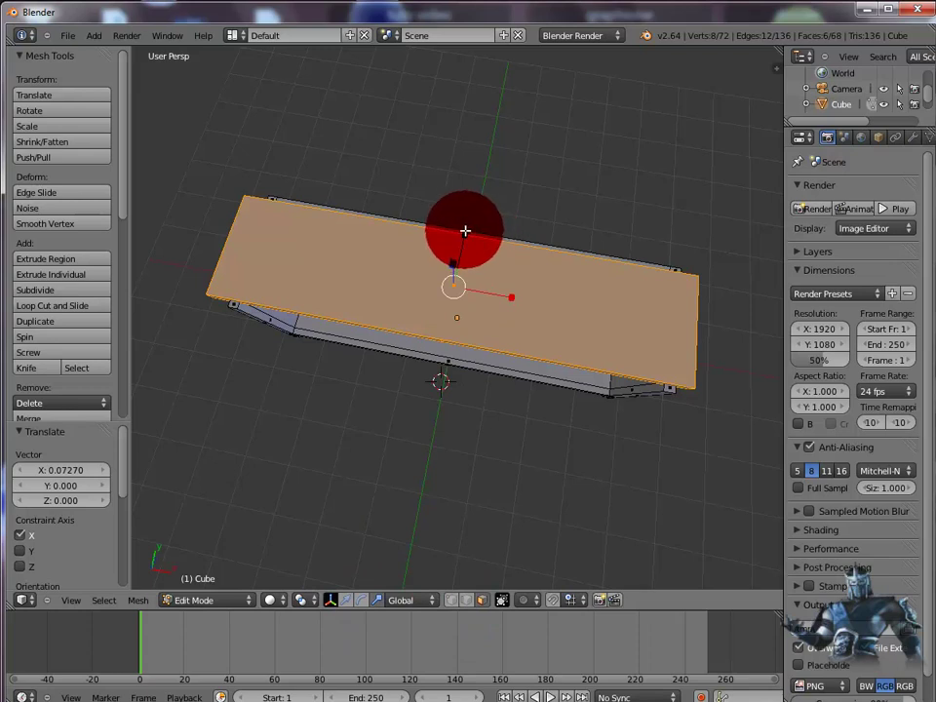
mouse_move(465, 231)
left_mouse_down()
mouse_move(480, 225)
mouse_move(464, 237)
left_mouse_up()
left_click(335, 601)
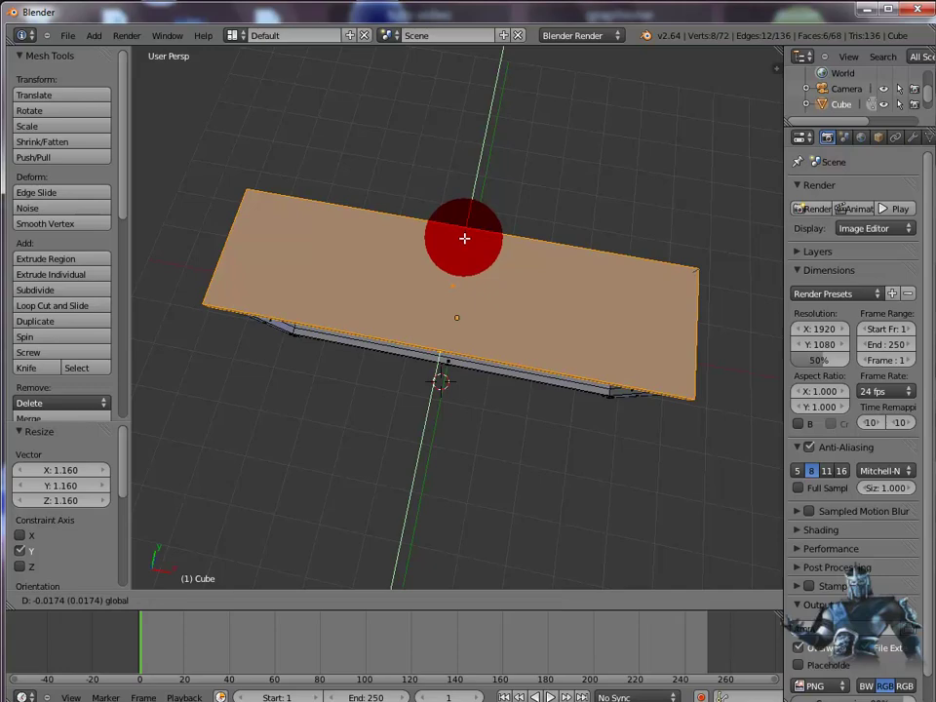
left_click_drag(487, 234, 487, 234)
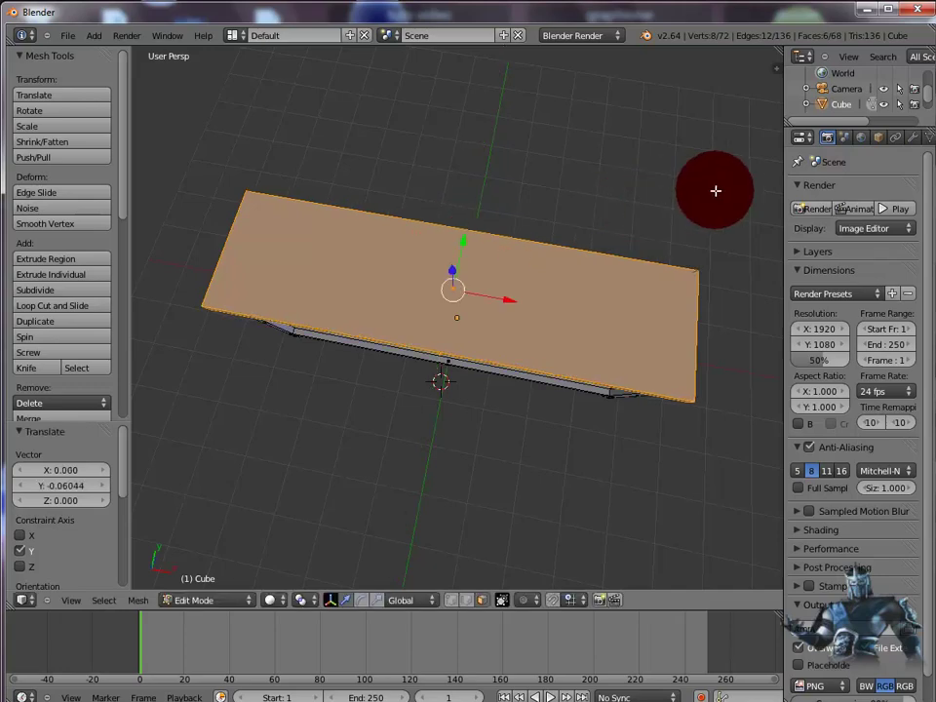
- Move the top slab about 0.071 along positive Y toward the back of the cabinet
middle_click_drag(716, 190, 508, 223)
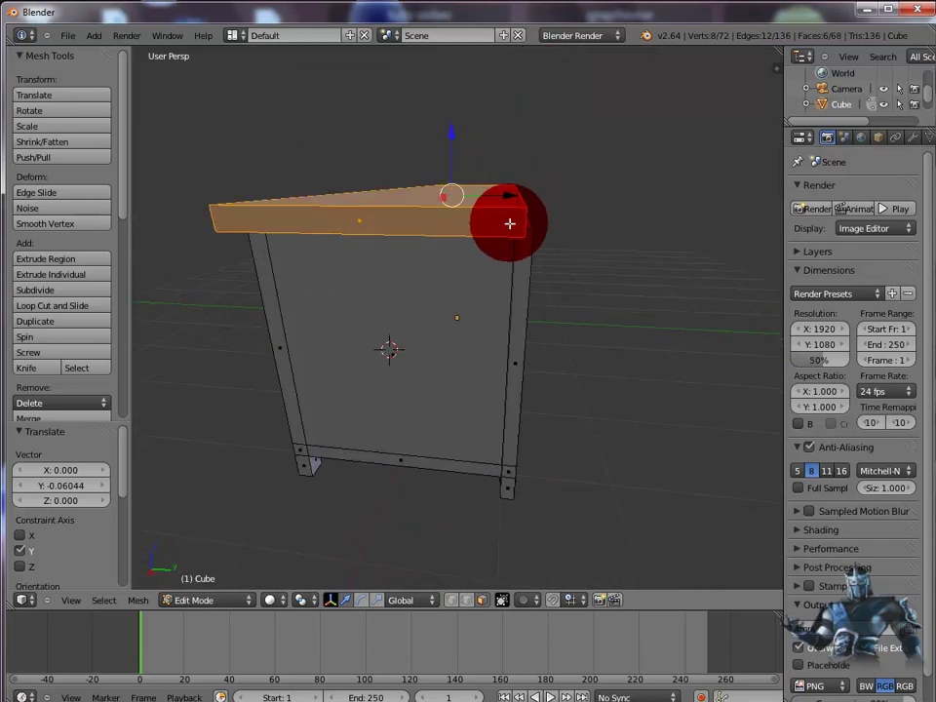
left_click_drag(510, 196, 513, 195)
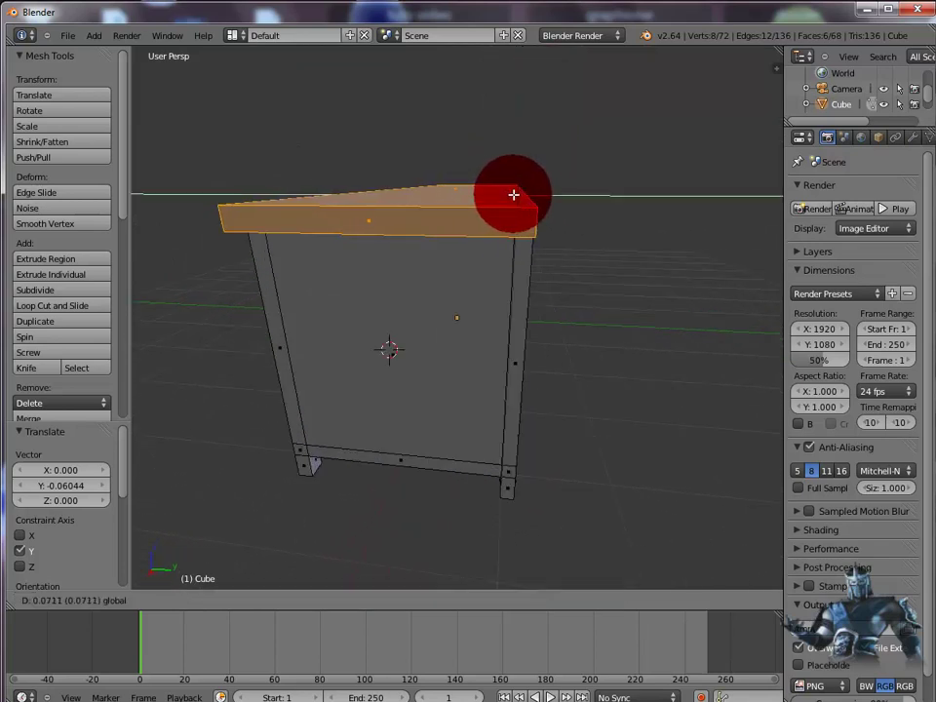
left_click(513, 195)
- Scale the top slab along Y by a further 1.160 or so and shift it about 0.195 along negative Y
middle_click_drag(654, 296, 742, 350)
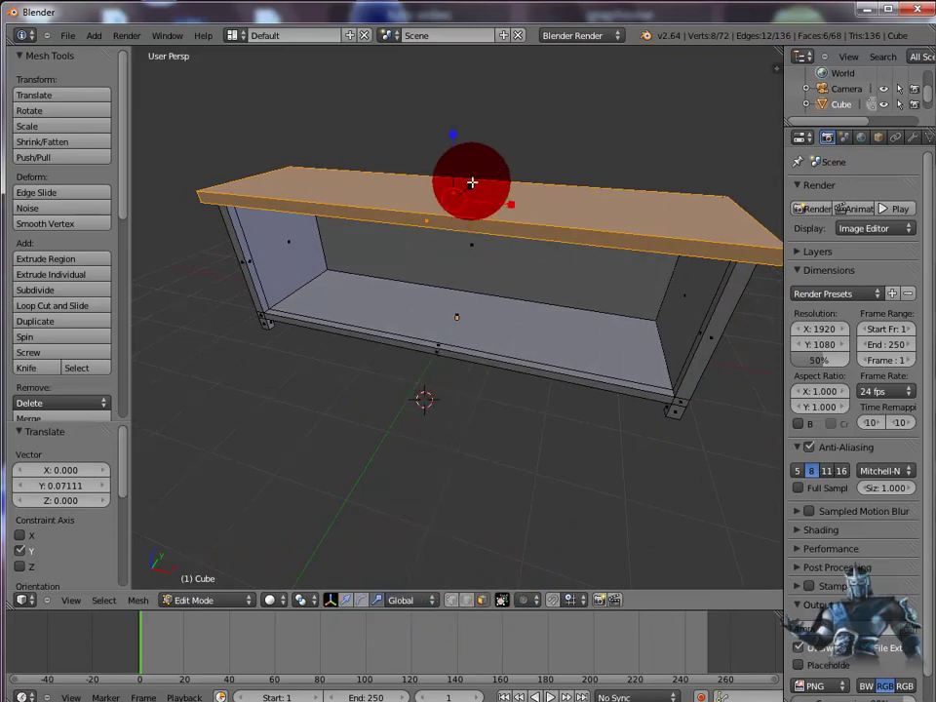
key("s")
left_click(473, 180)
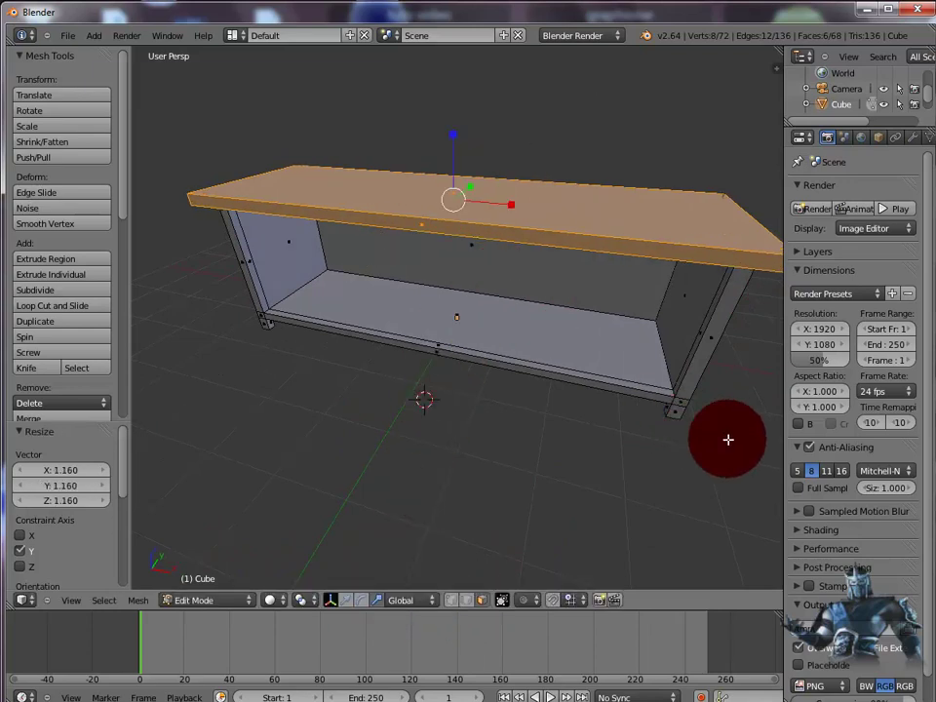
scroll(422, 559, "up", 1)
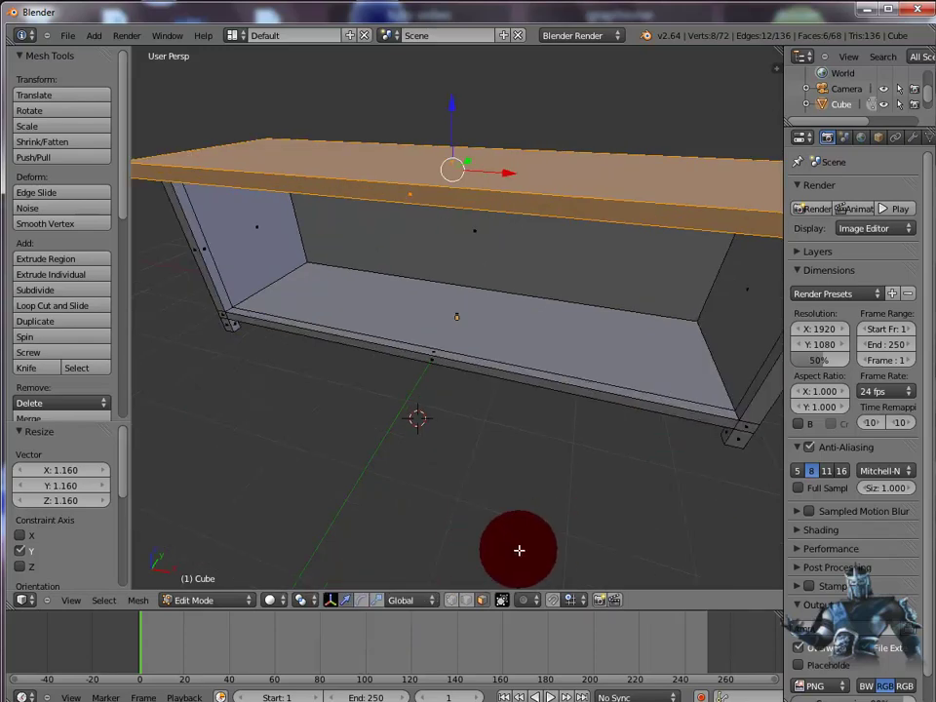
middle_click_drag(581, 532, 428, 512)
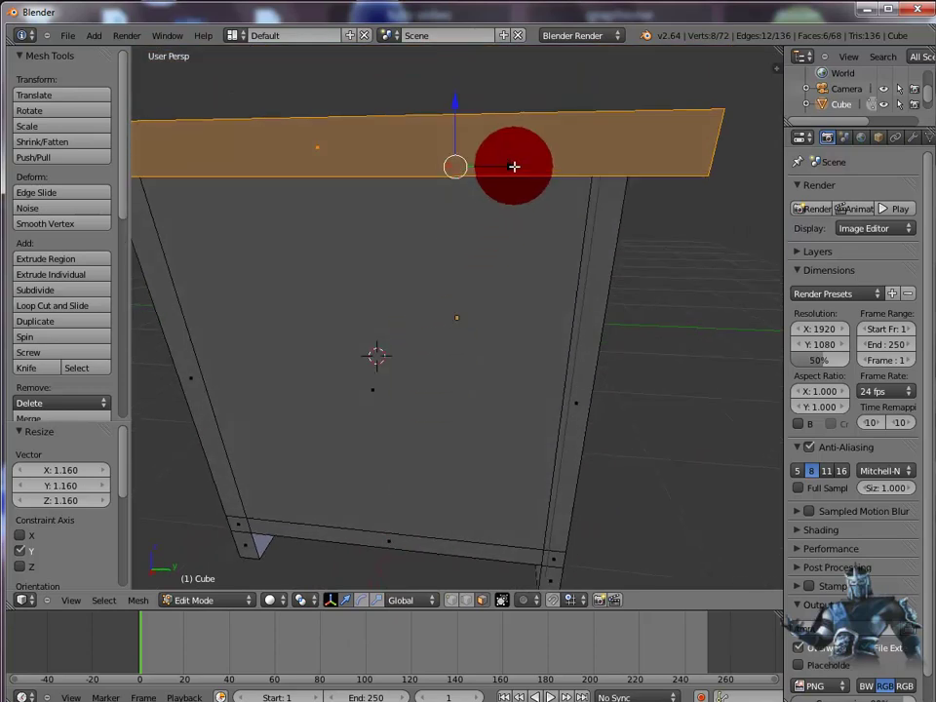
left_click_drag(514, 167, 502, 168)
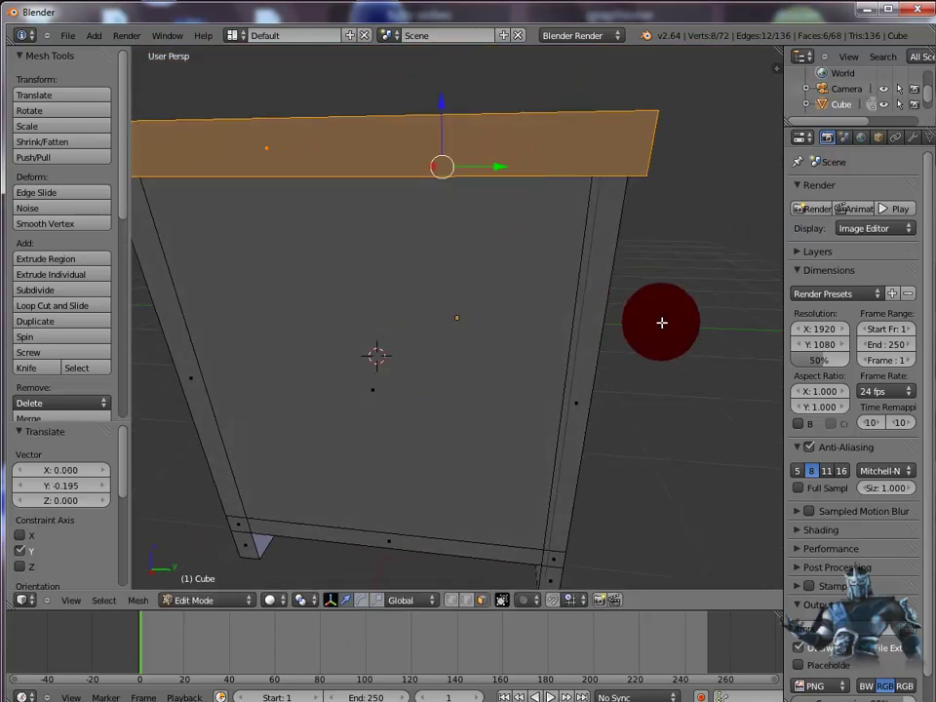
- Add a cube to the mesh and flatten it along Z with a scale factor of about -0.098
middle_click_drag(662, 322, 622, 507)
scroll(622, 507, "down", 5)
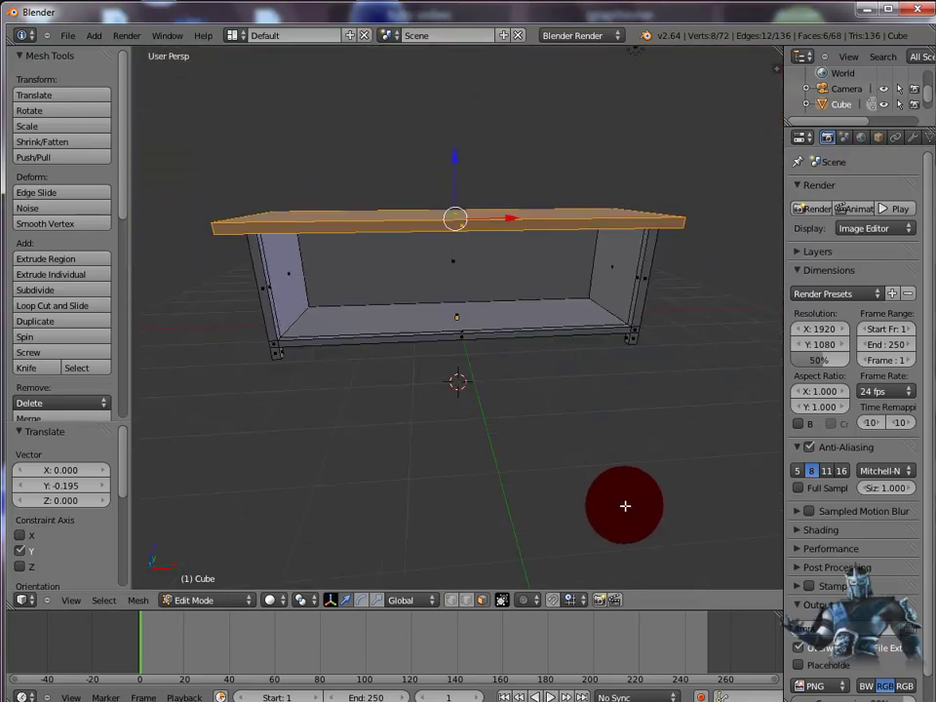
middle_click_drag(627, 449, 630, 425)
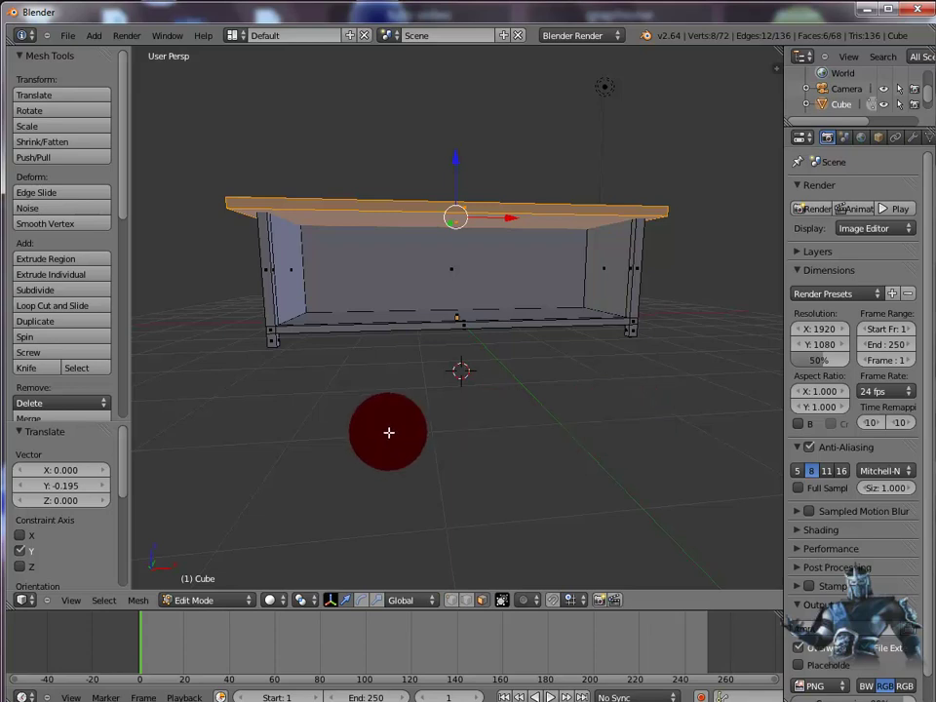
left_click(96, 36)
mouse_move(107, 49)
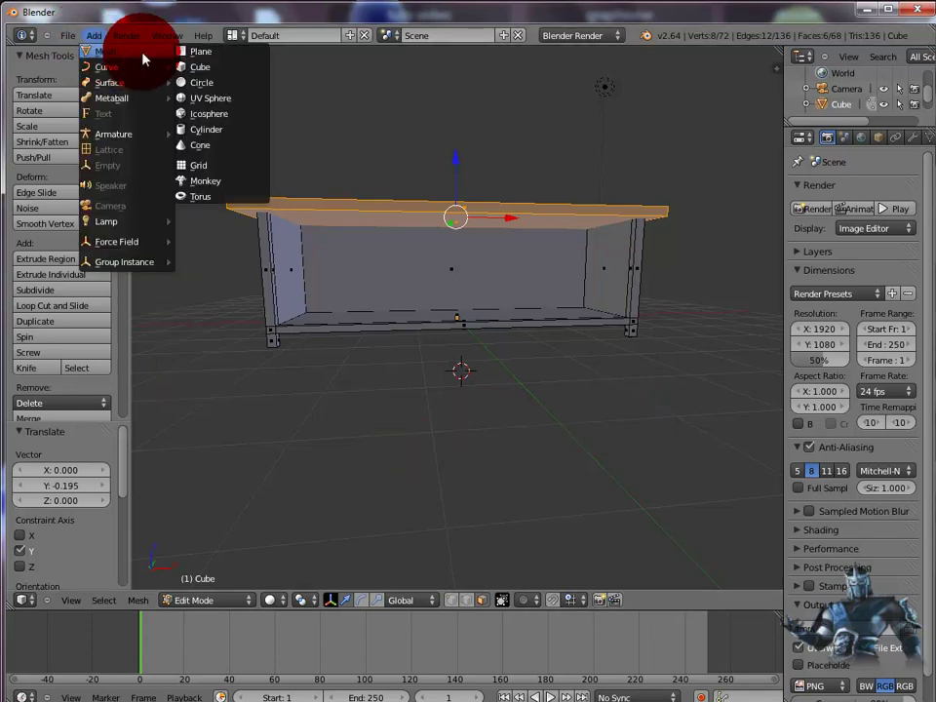
left_click(200, 64)
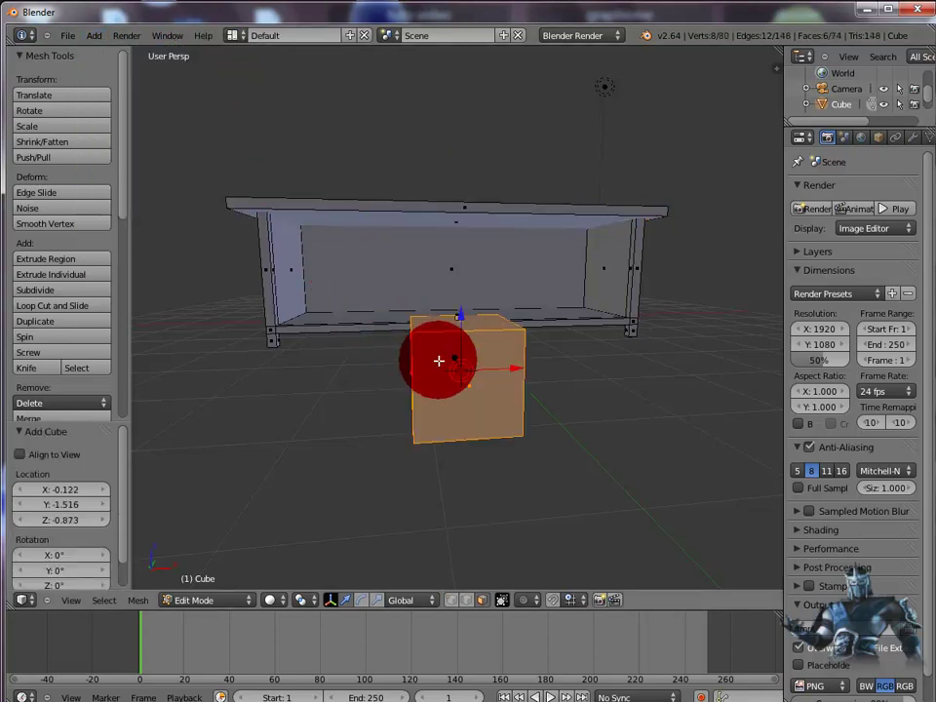
left_click(376, 611)
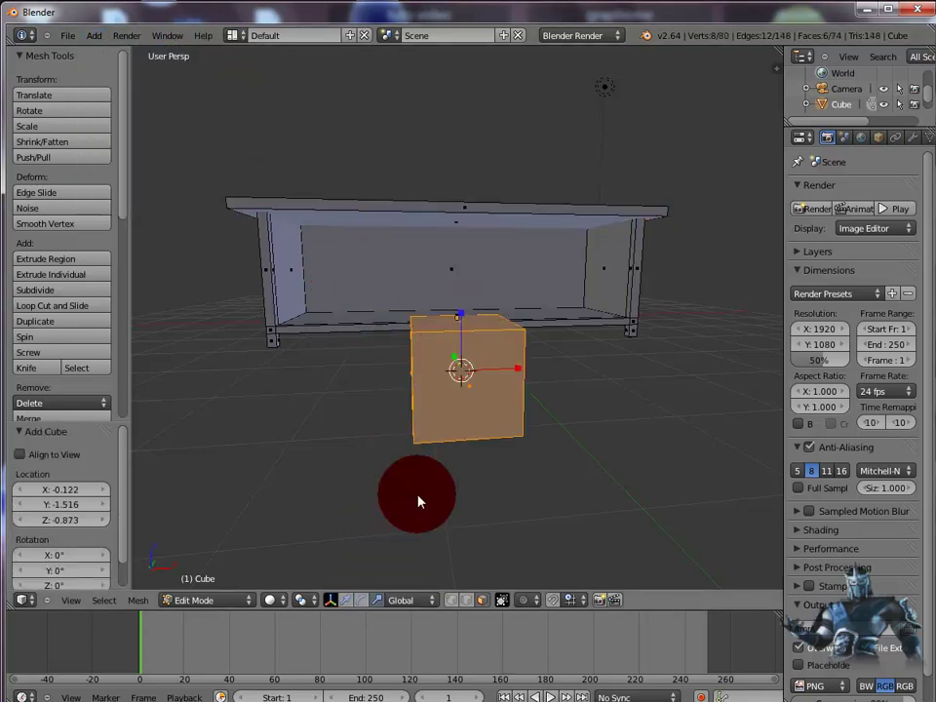
left_click_drag(462, 319, 467, 371)
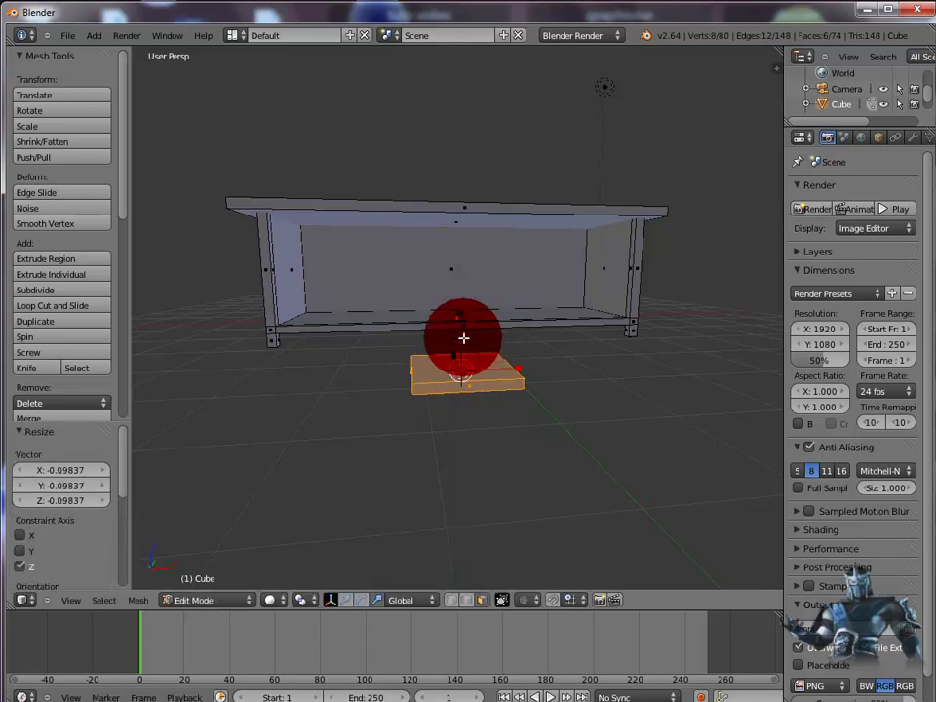
- Stretch the flattened cube along X by about 3.908 and raise it about 2.430 along Z to shelf height
left_click_drag(459, 313, 684, 362)
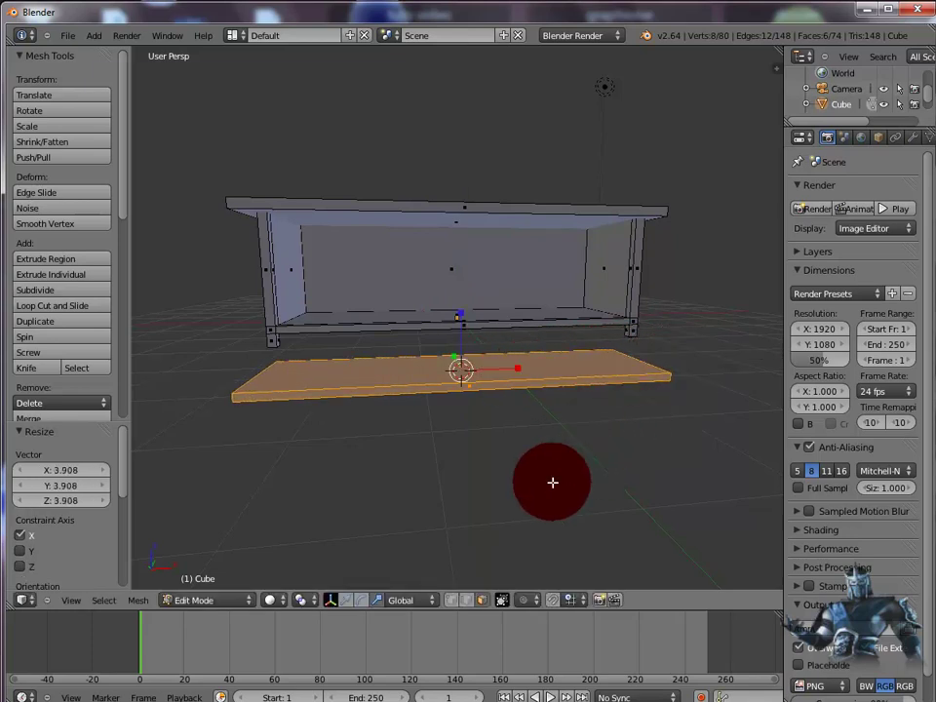
left_click(365, 601)
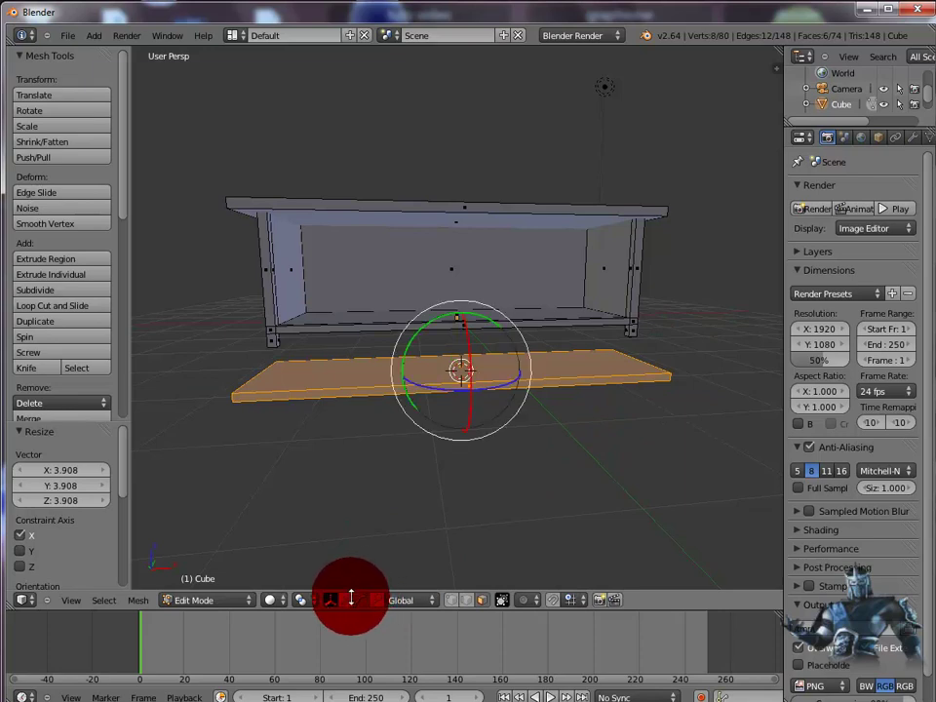
key("g")
key("z")
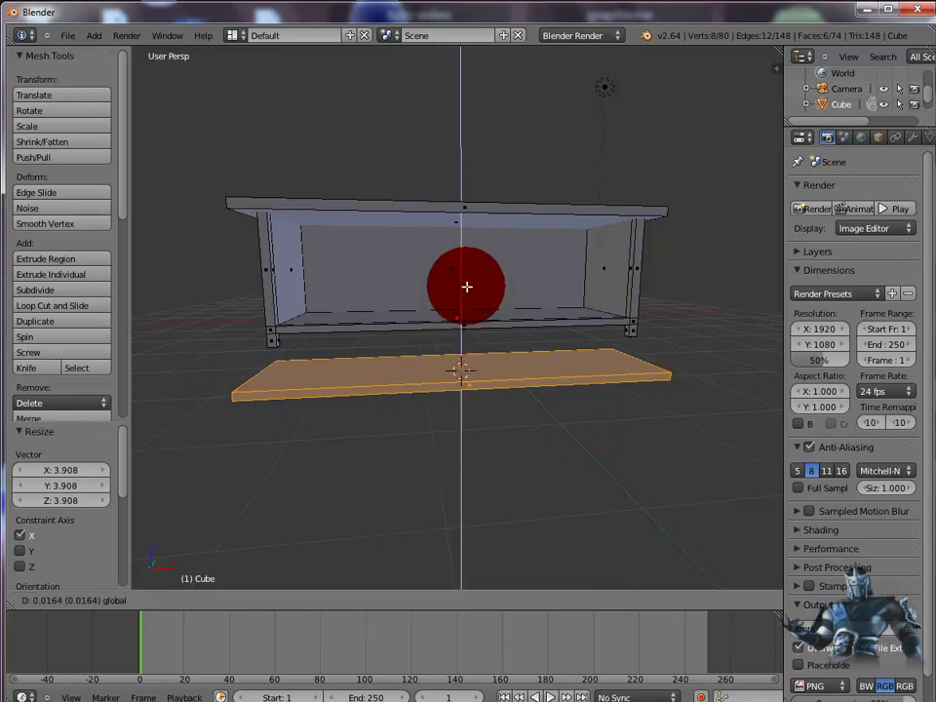
left_click(478, 198)
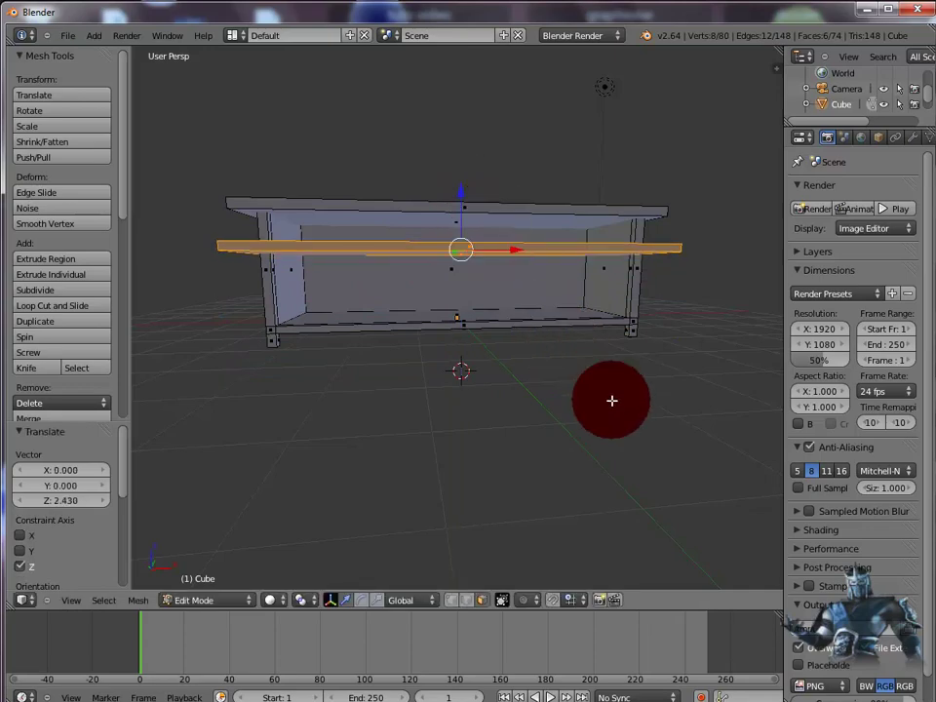
- Fit the shelf slab's width by scaling it along X by about 0.999 and 0.987 and shifting it about 0.119 along positive X
mouse_move(614, 404)
middle_mouse_down()
mouse_move(601, 410)
mouse_move(603, 422)
middle_mouse_up()
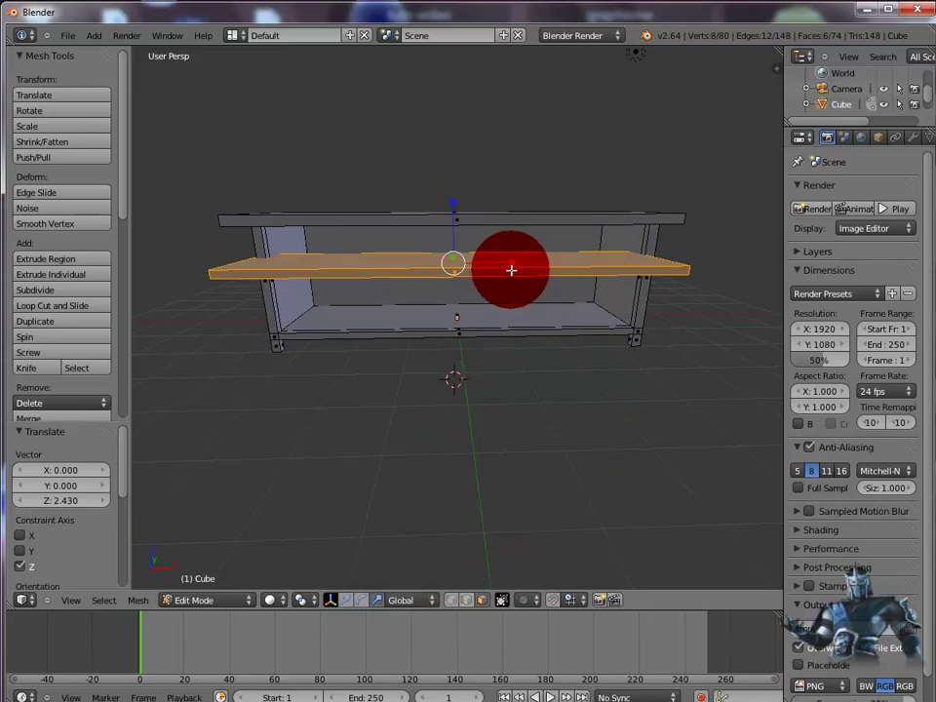
key("s")
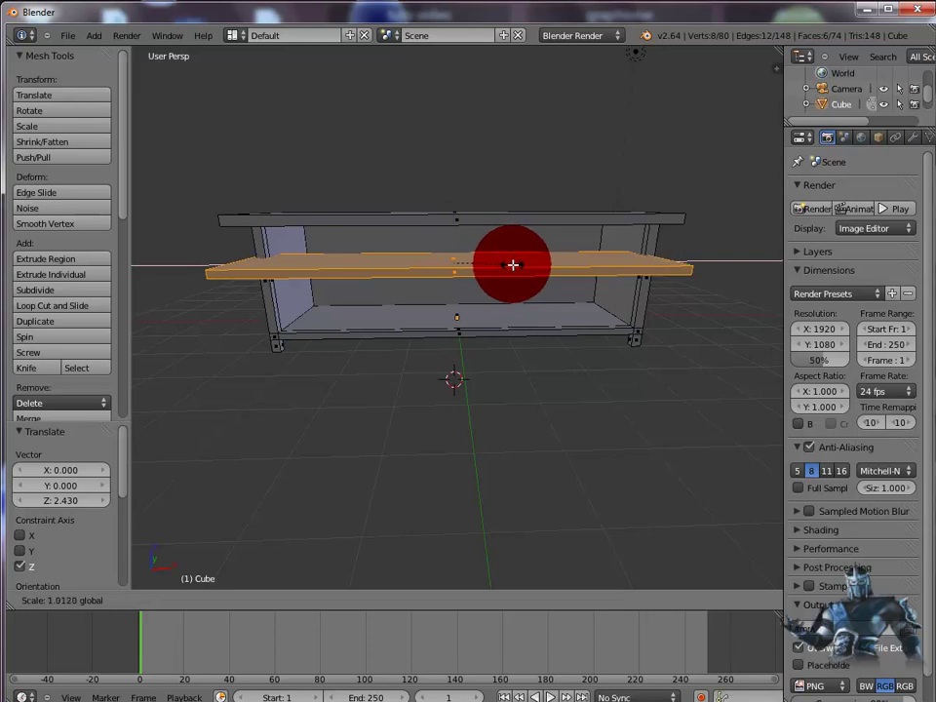
left_click(512, 264)
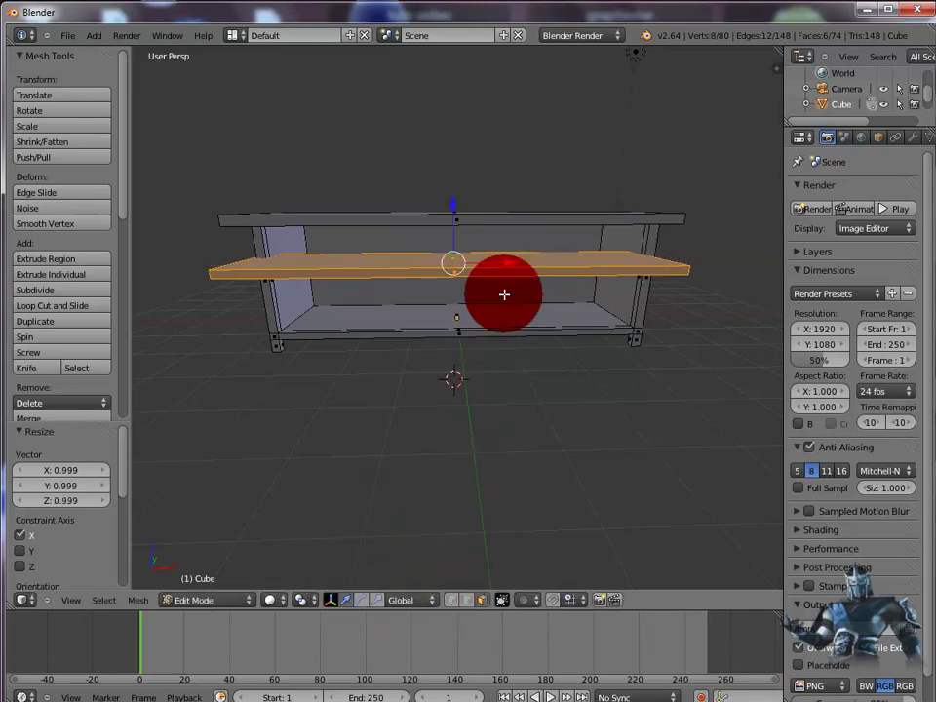
left_click_drag(510, 262, 512, 261)
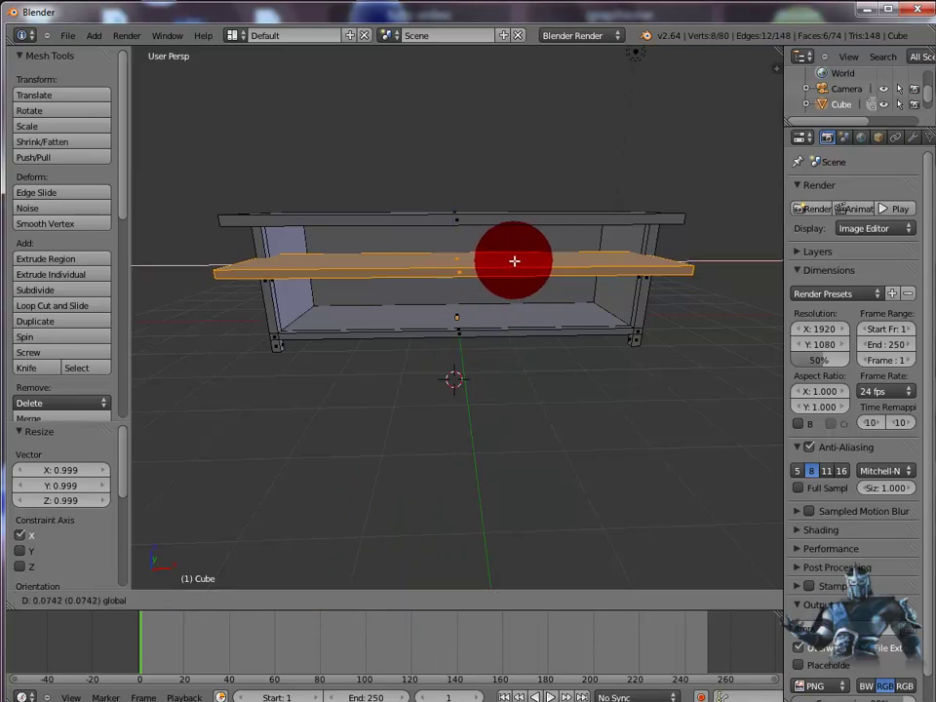
left_click_drag(515, 260, 511, 278)
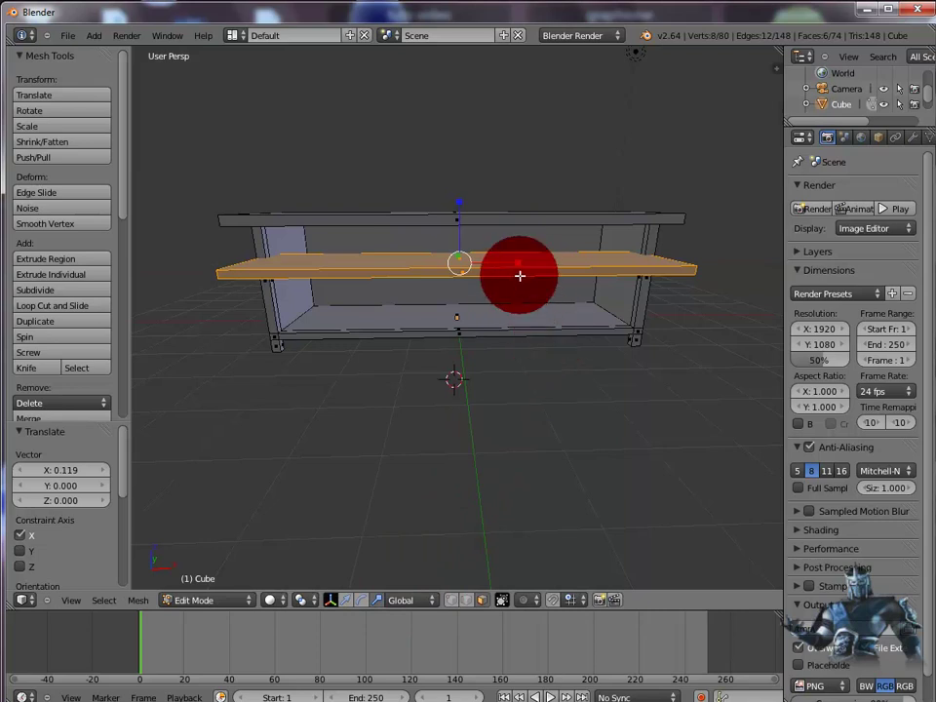
left_click_drag(520, 262, 520, 261)
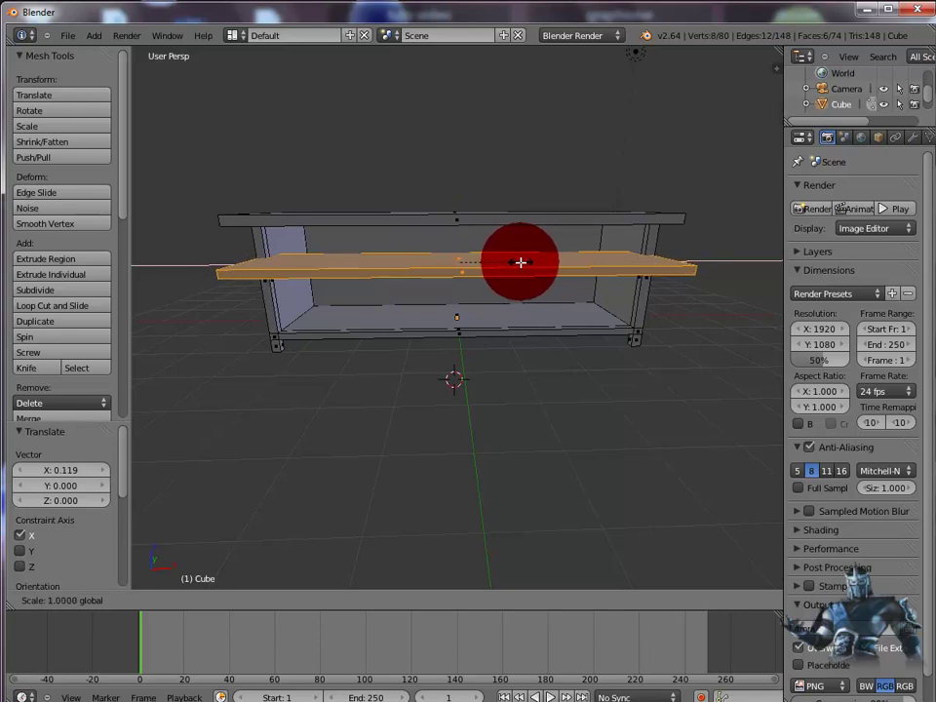
left_click_drag(521, 261, 521, 261)
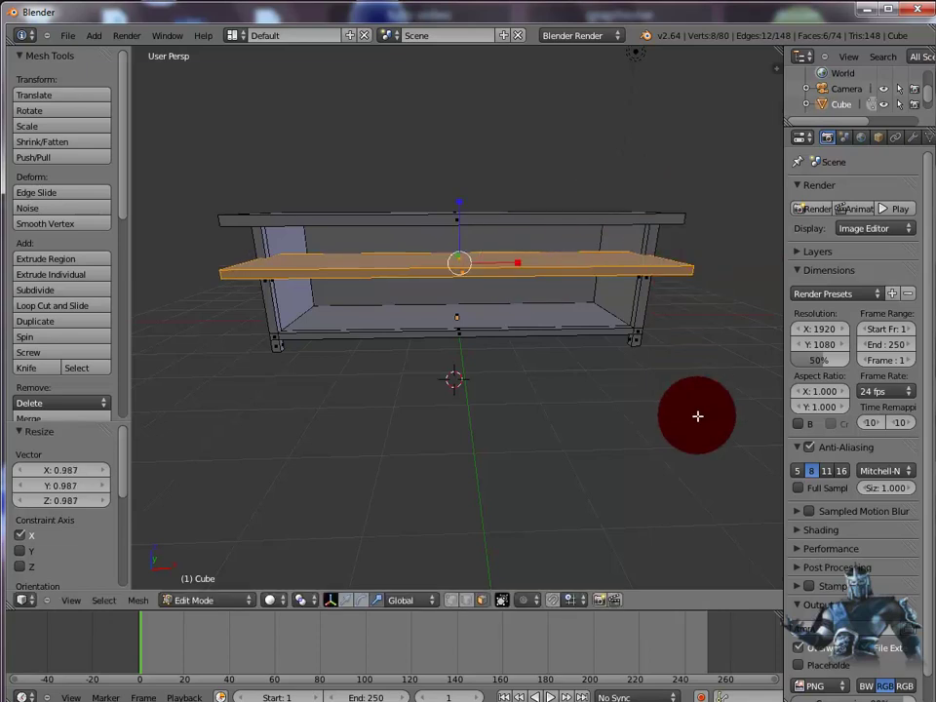
- Move the shelf slab about 1.513 along positive Y into the cabinet between the side walls
middle_click_drag(697, 417, 519, 426)
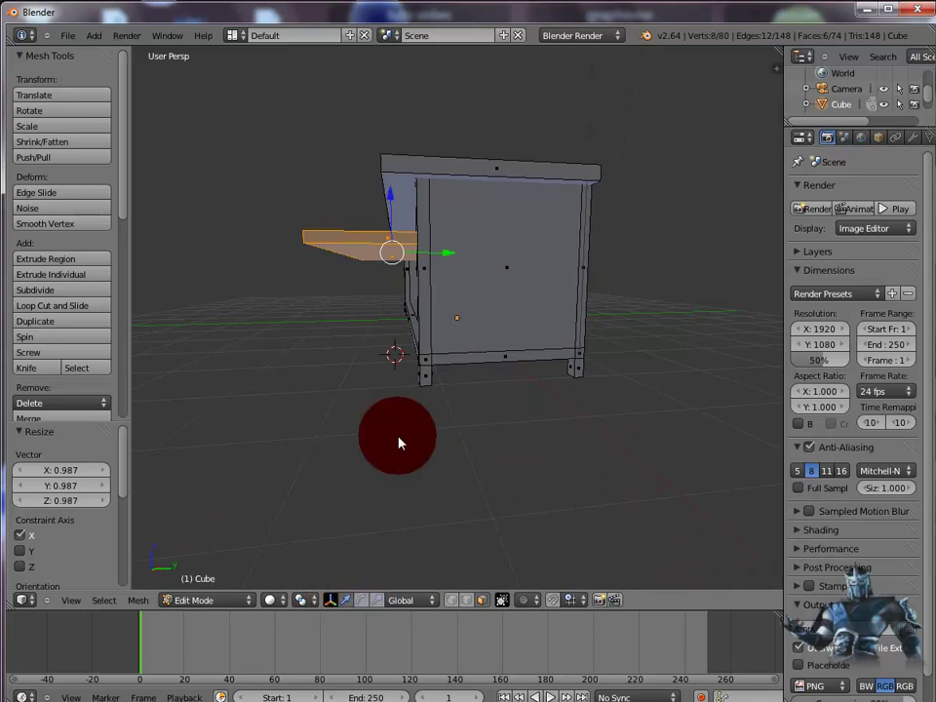
left_click_drag(450, 254, 521, 253)
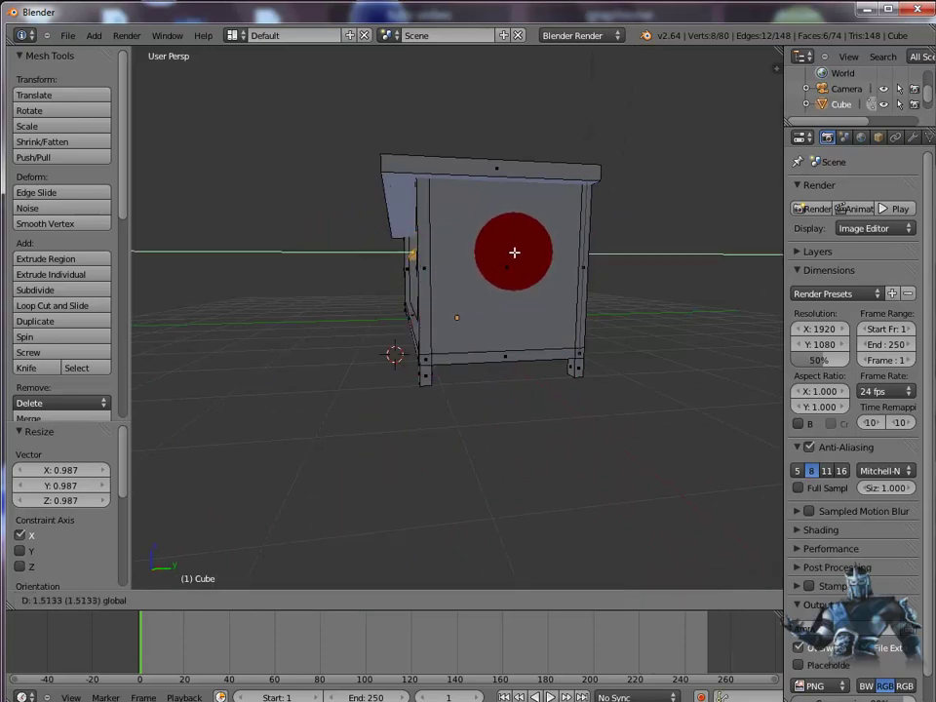
left_click_drag(513, 252, 514, 252)
- Pull the shelf about 0.117 along negative Y toward the cabinet's open front
middle_click_drag(479, 492, 679, 527)
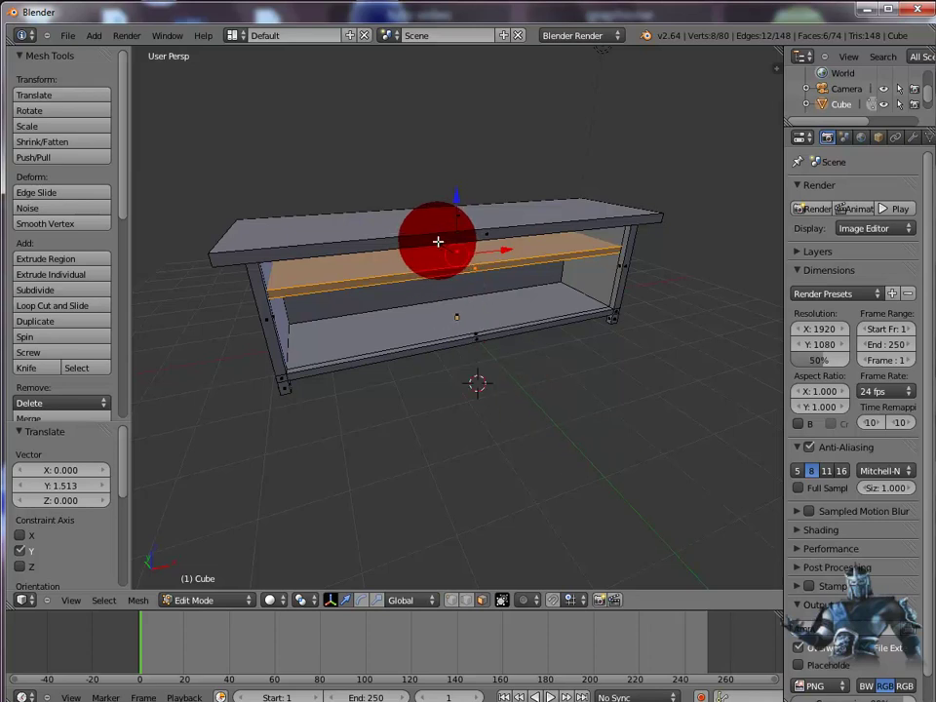
left_click_drag(438, 240, 438, 242)
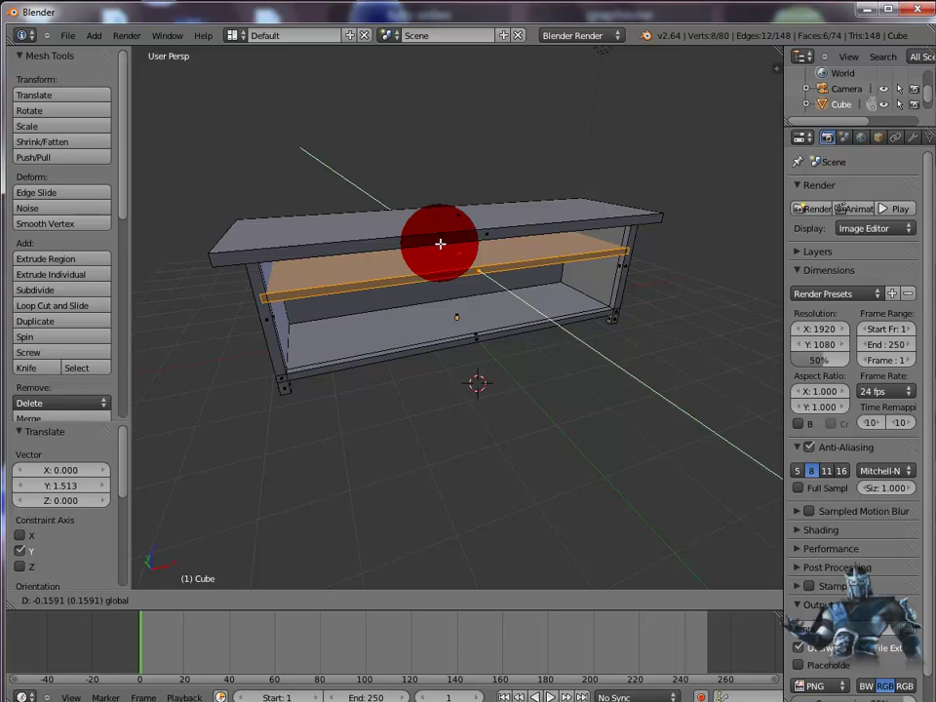
left_click_drag(441, 244, 439, 243)
left_click_drag(439, 244, 438, 244)
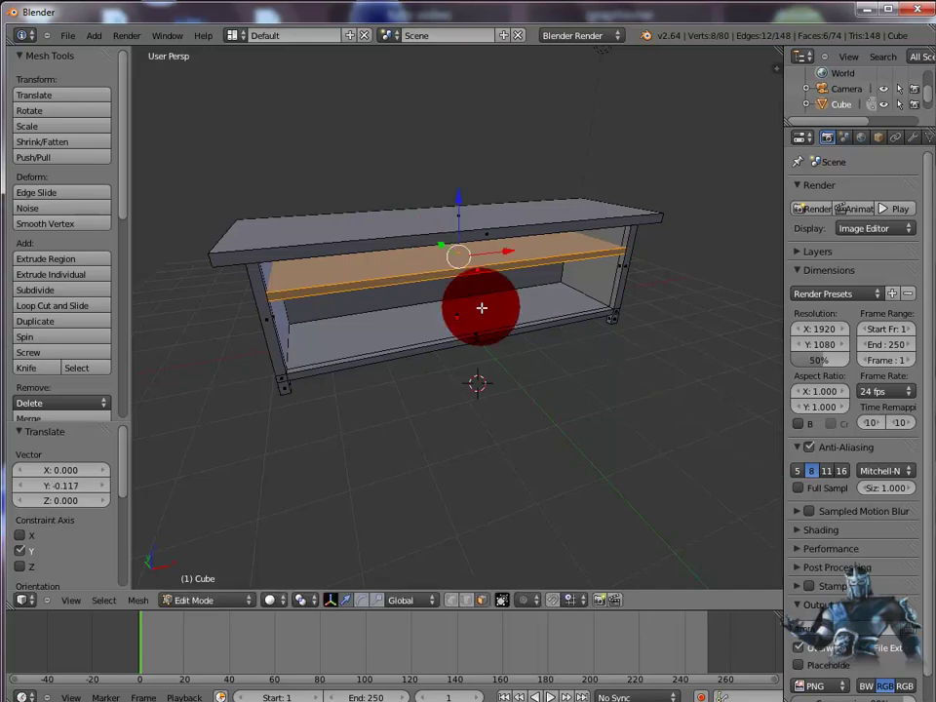
- Add another cube to the mesh at the 3D cursor in front of the cabinet
middle_click_drag(578, 370, 544, 348)
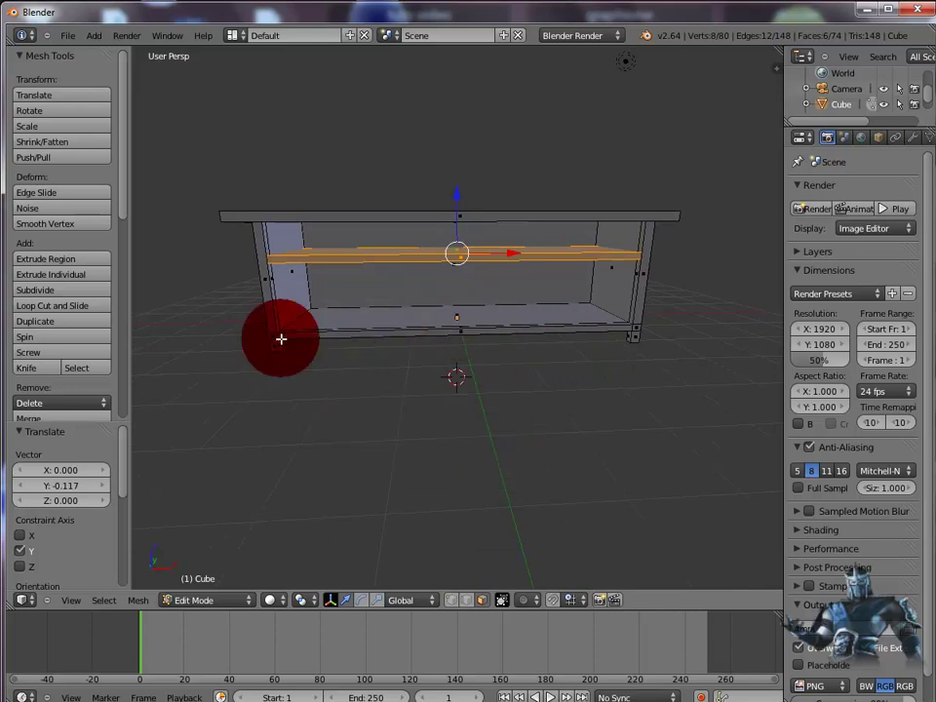
left_click(89, 41)
mouse_move(107, 51)
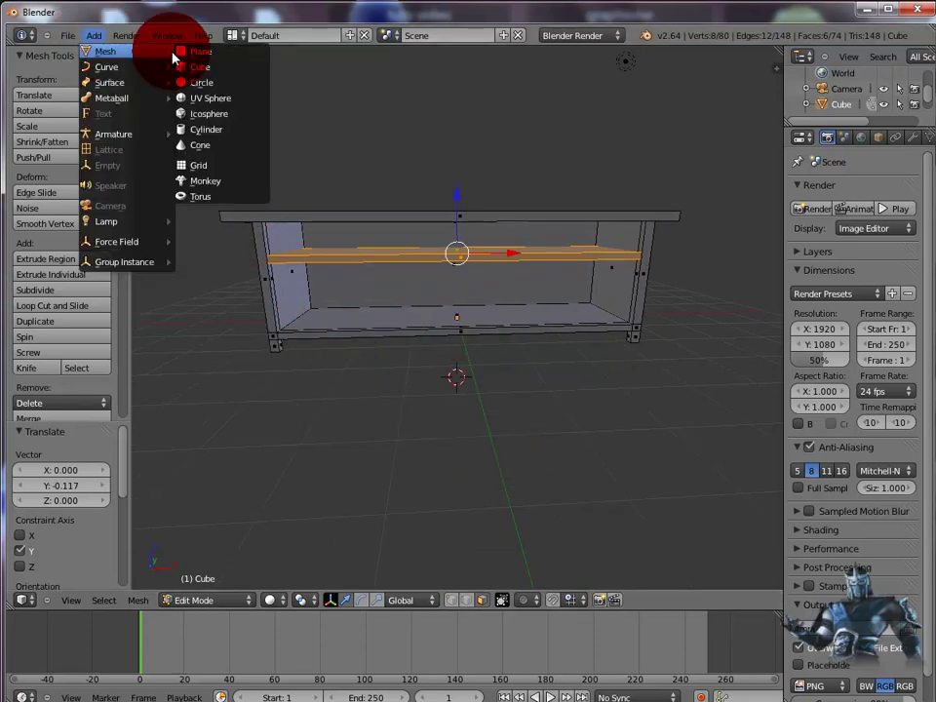
left_click(220, 66)
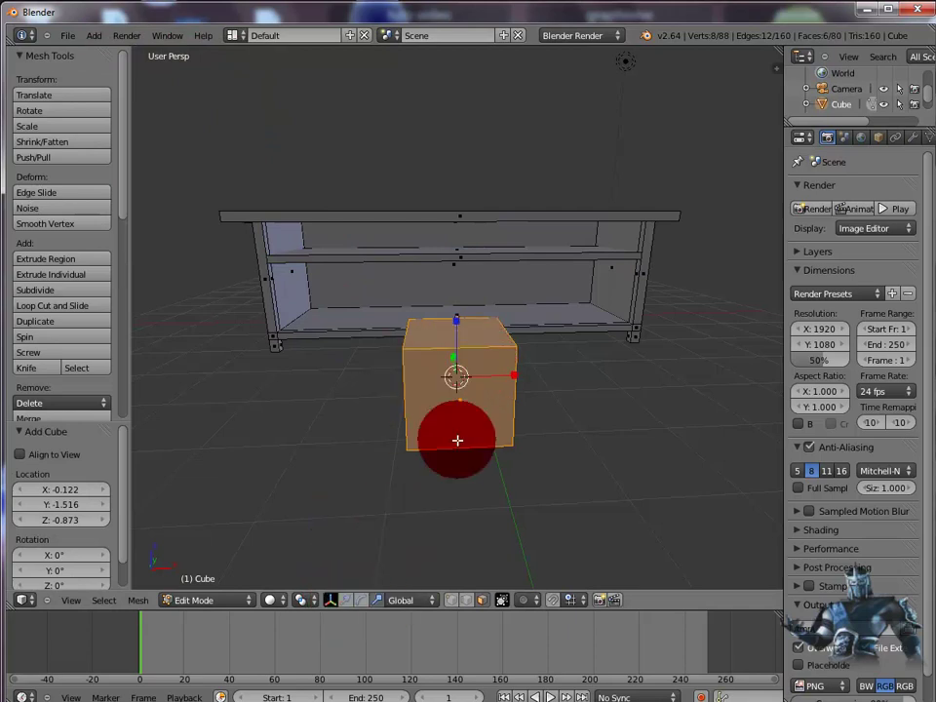
- Scale the new cube into a thin divider by about 0.144 along X, 0.808 along Y and 0.381 along Z
key("s")
key("x")
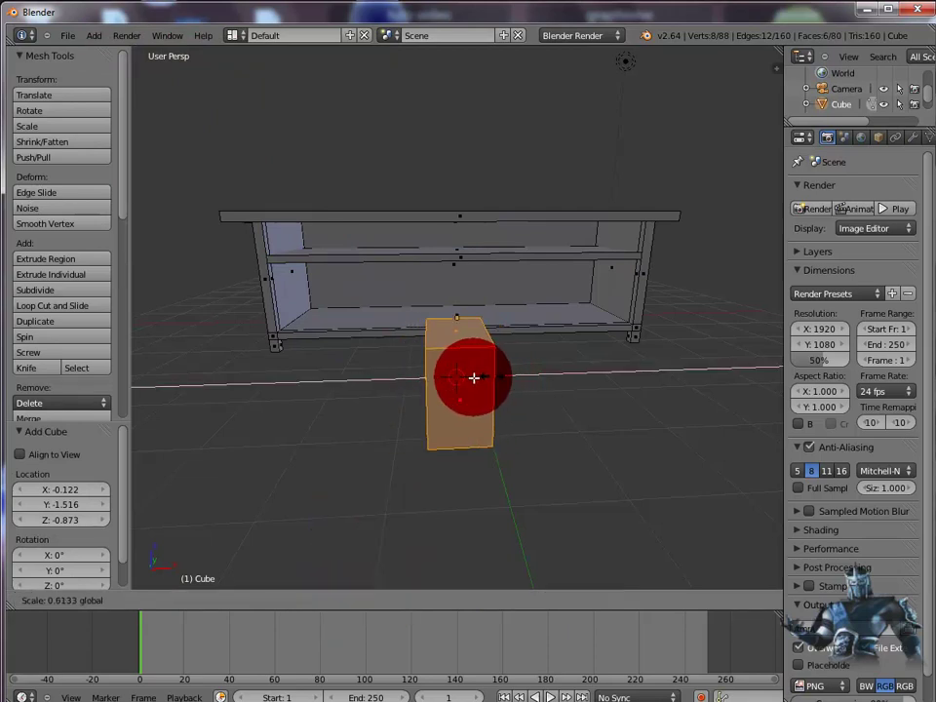
left_click(463, 381)
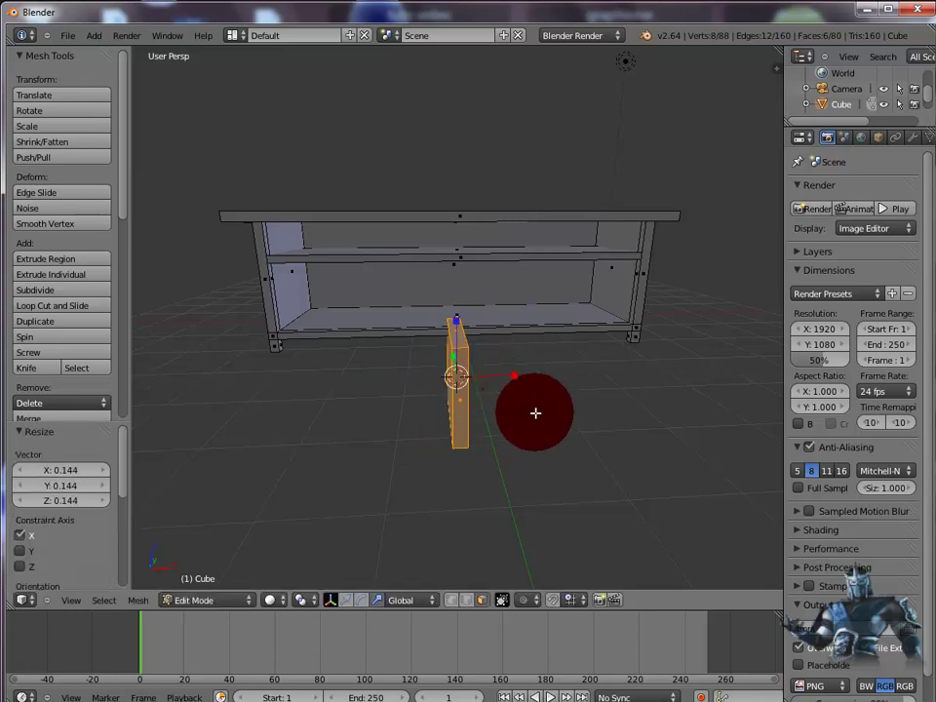
key("s")
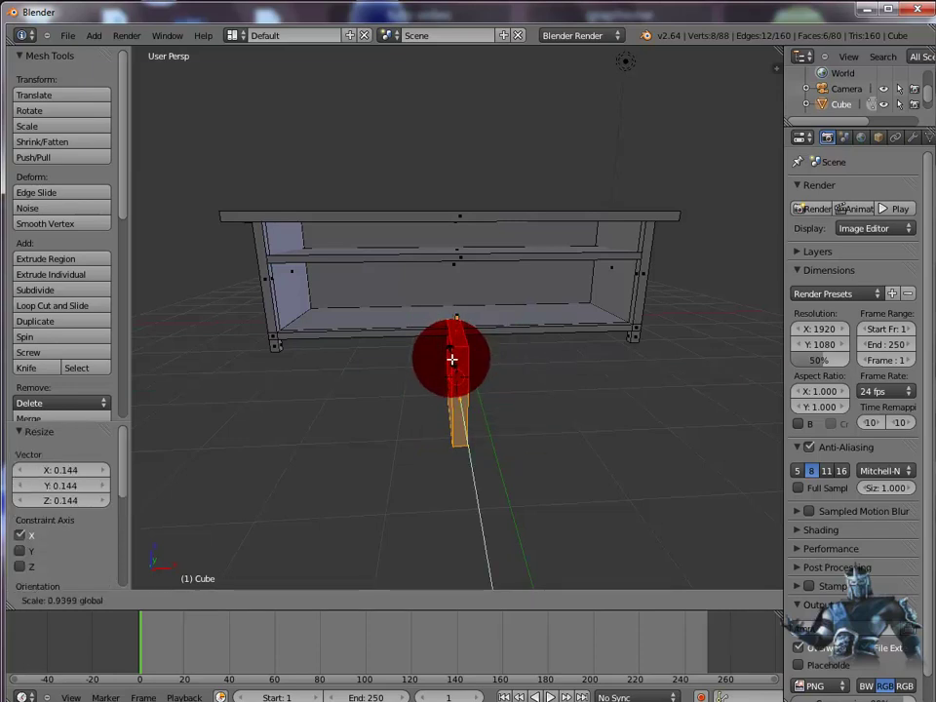
key("y")
left_click(455, 359)
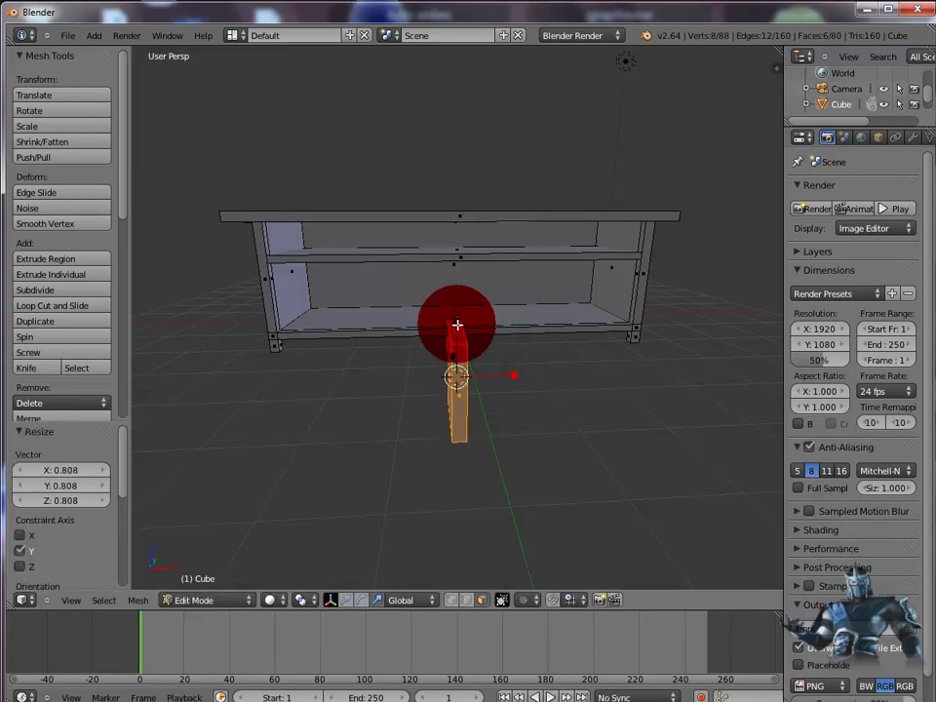
key("s")
left_click(459, 359)
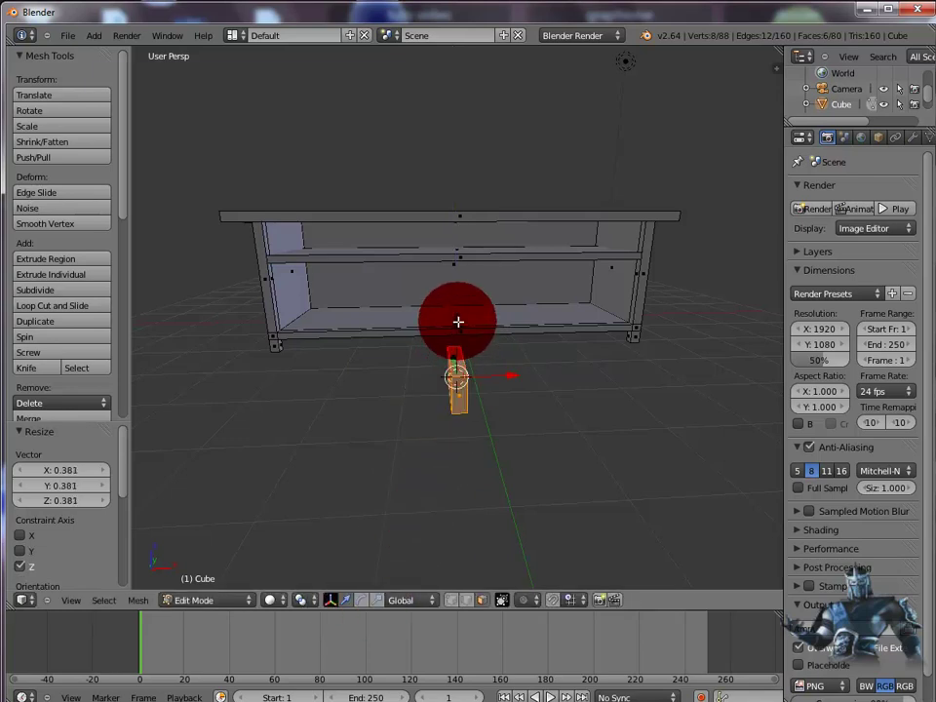
- Raise the divider about 2.838 along Z and move it about 1.216 along positive Y between the shelf and the top
key("g")
key("z")
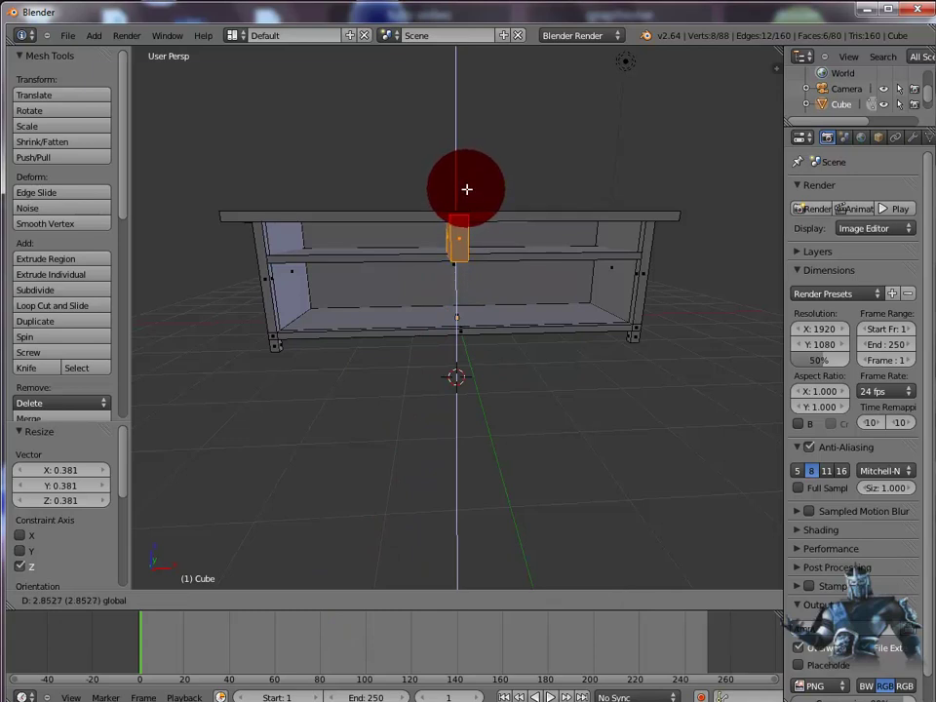
left_click(467, 189)
mouse_move(572, 362)
middle_mouse_down()
mouse_move(515, 374)
mouse_move(498, 363)
middle_mouse_up()
middle_click_drag(474, 361, 451, 236)
key("g")
key("y")
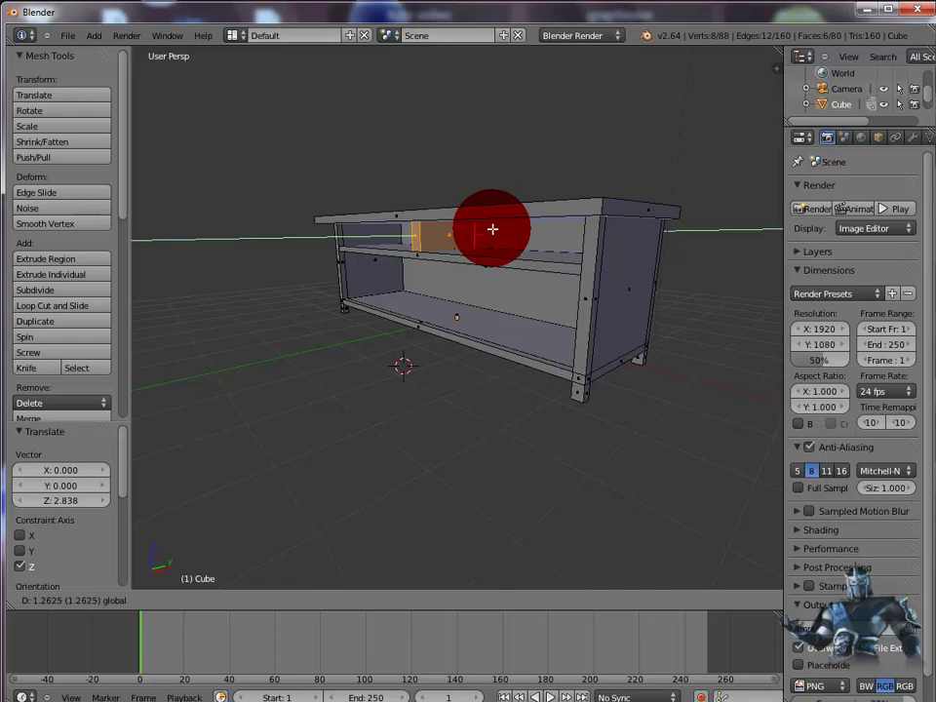
left_click(490, 233)
- Shift the divider about 0.088 along positive X to center it above the shelf
mouse_move(490, 233)
middle_mouse_down()
mouse_move(469, 426)
mouse_move(568, 424)
mouse_move(490, 240)
middle_mouse_up()
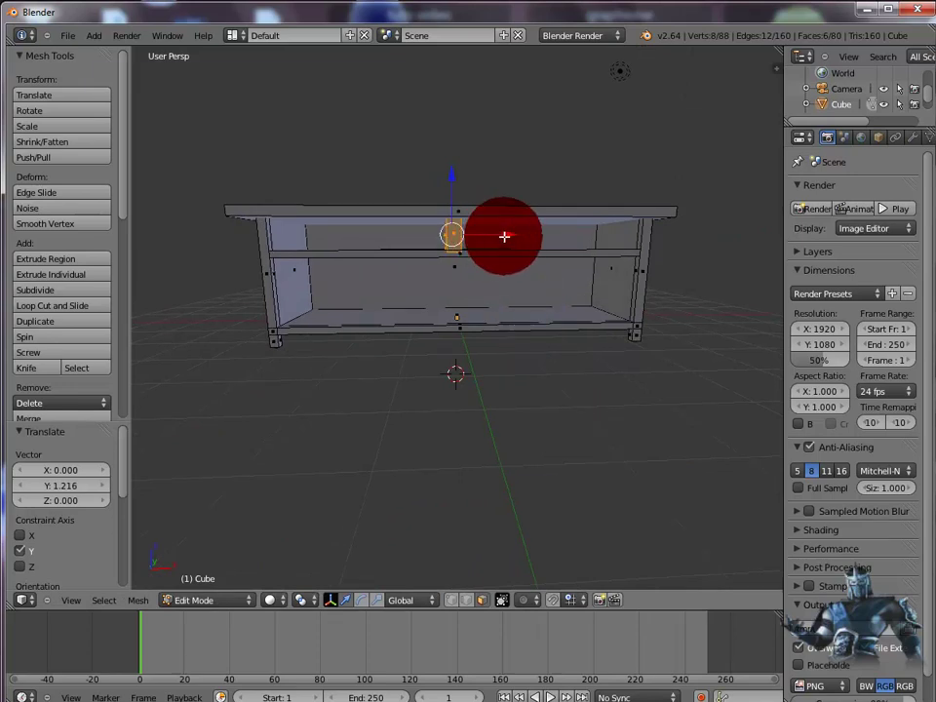
left_click_drag(509, 235, 512, 235)
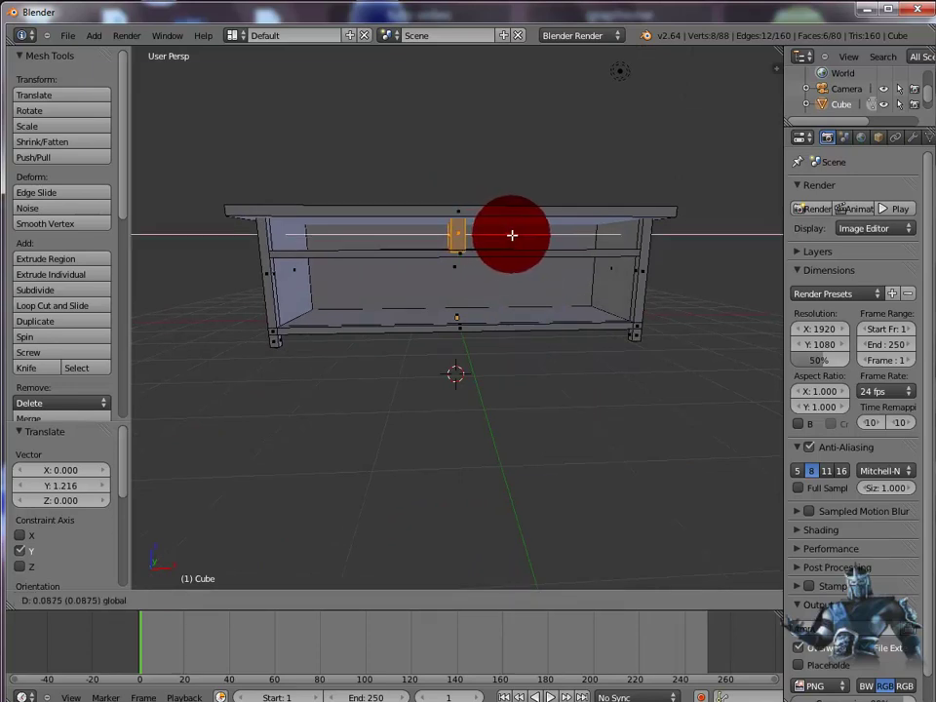
left_click_drag(512, 235, 512, 235)
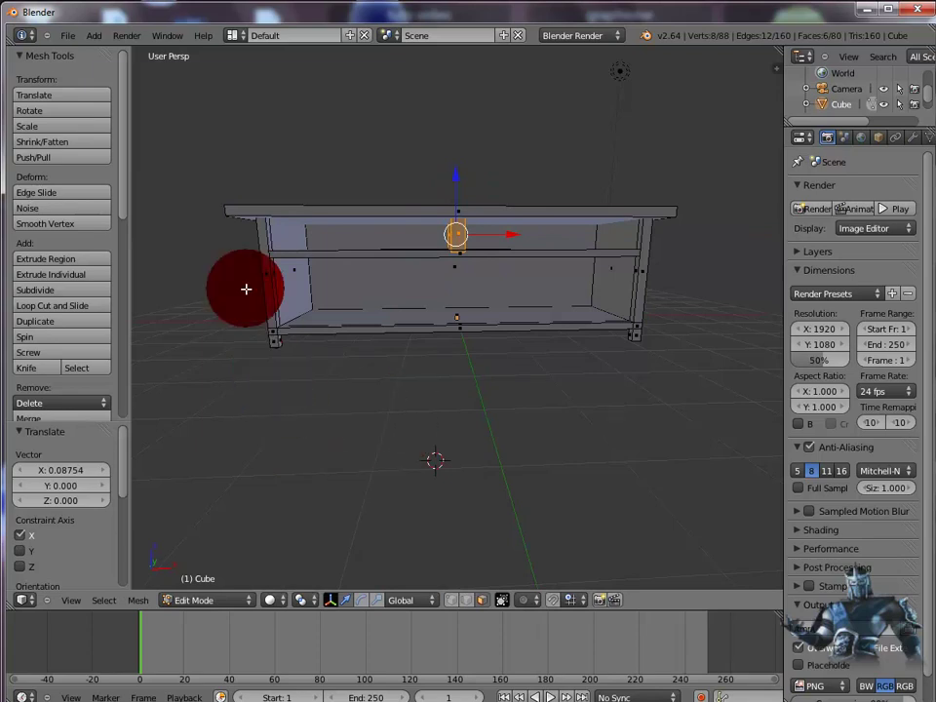
- Leave the cabinet's Edit Mode and switch to Object Mode
left_click(95, 37)
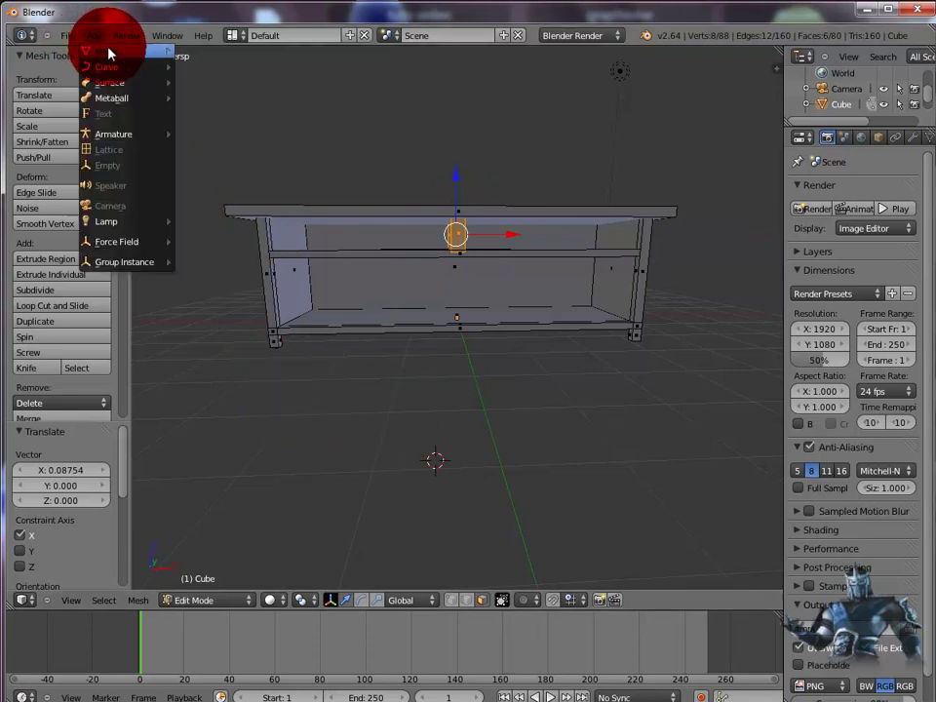
left_click(336, 403)
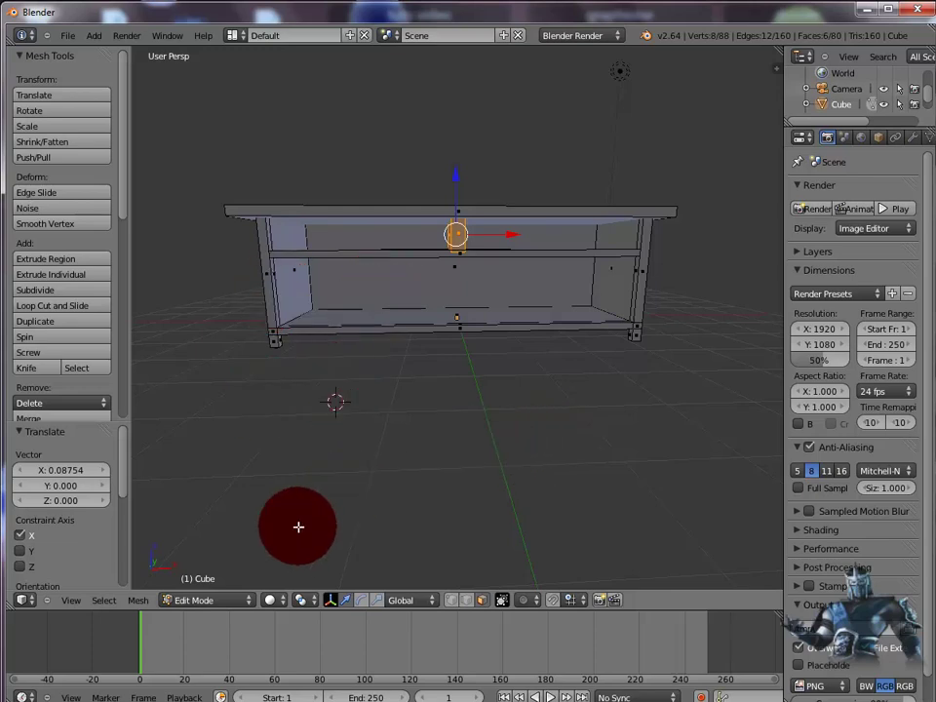
left_click(250, 603)
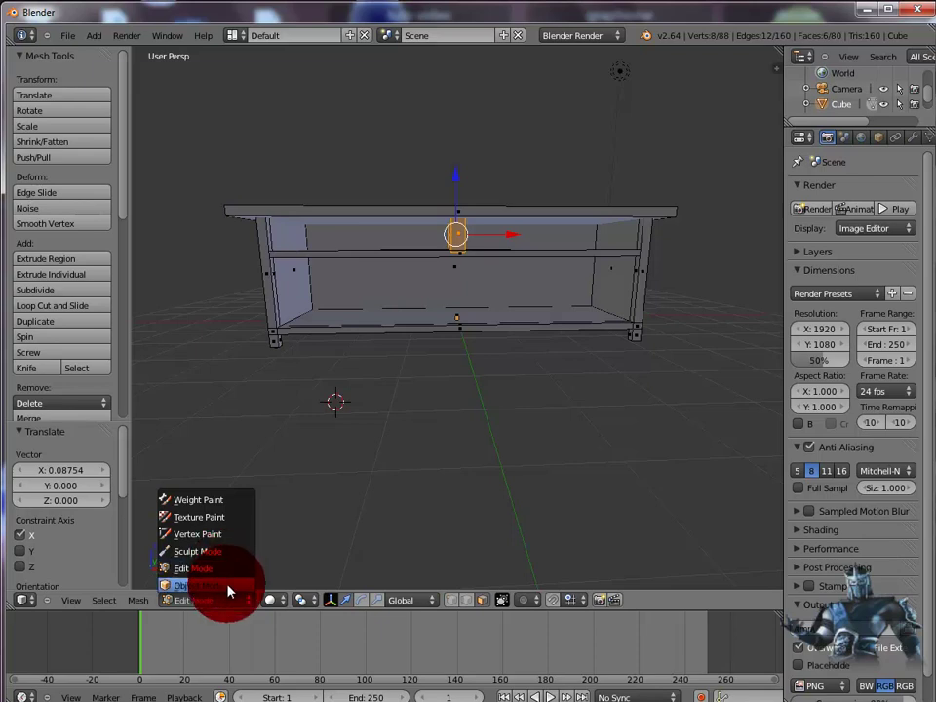
left_click(229, 586)
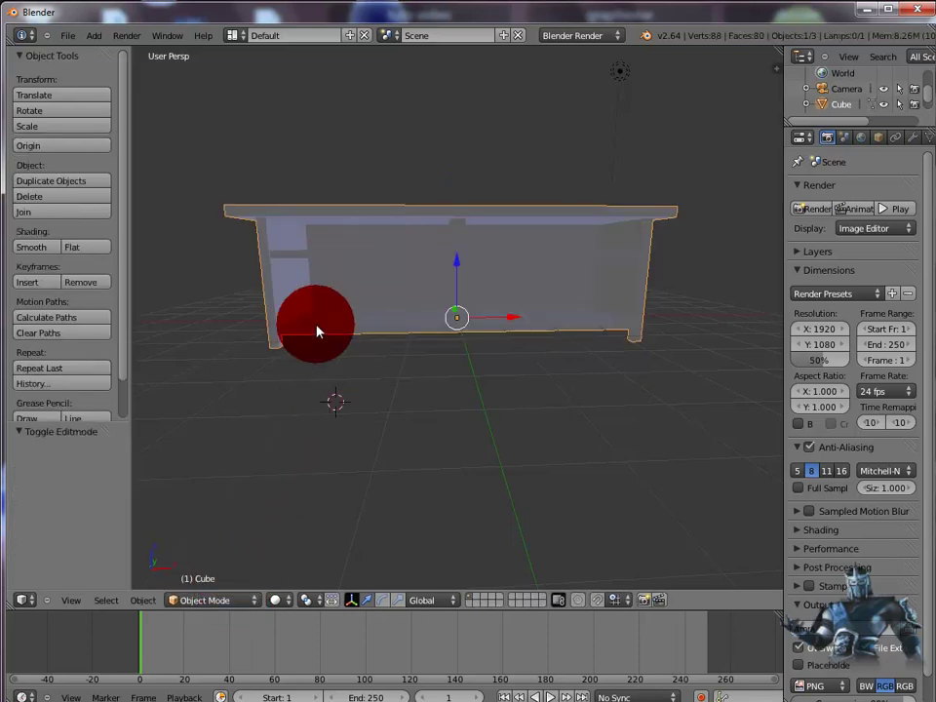
- Render the cabinet with the existing lighting and return to the 3D view
middle_click_drag(497, 445, 569, 454)
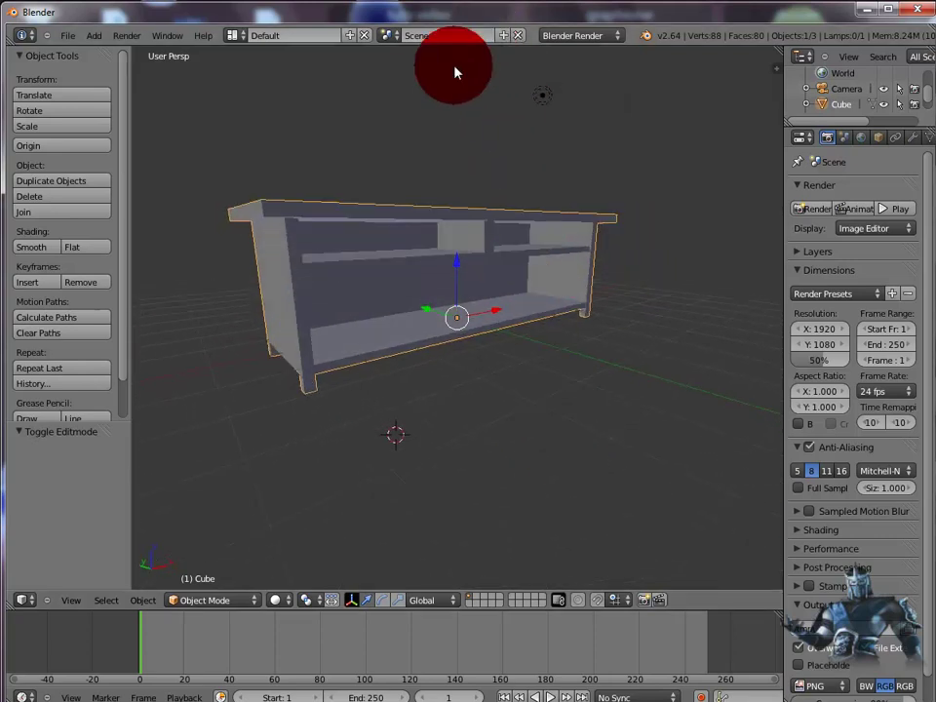
key("F12")
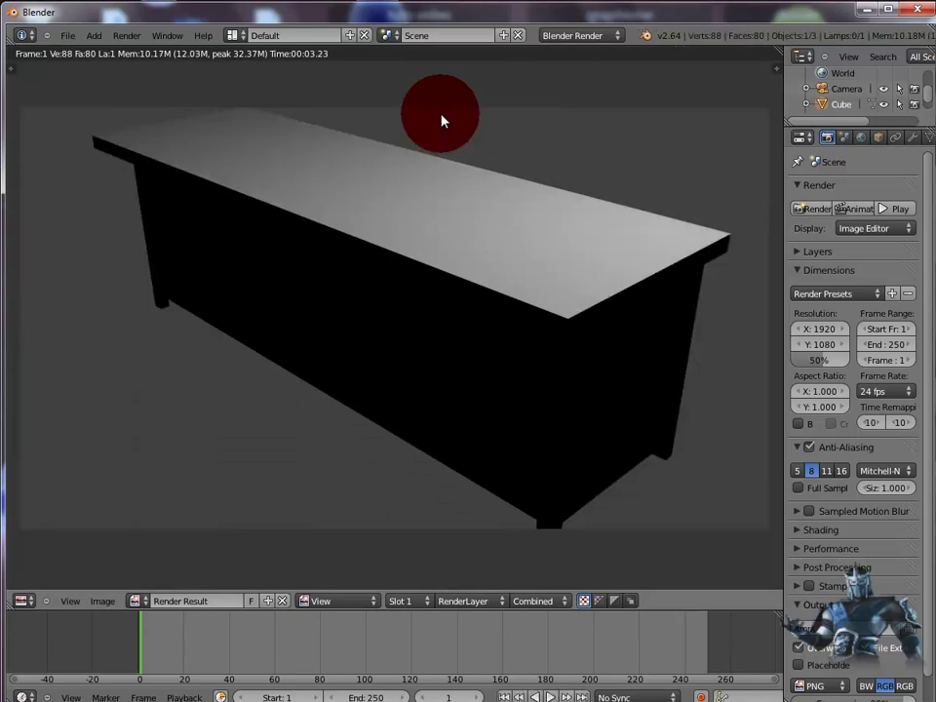
key("Escape")
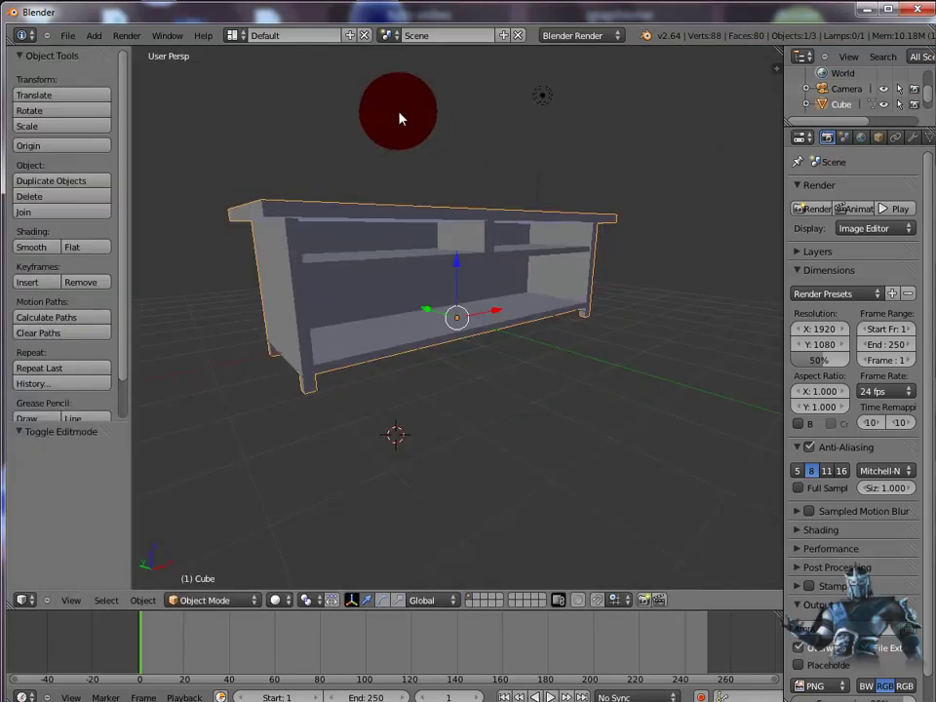
- Add a Sun lamp at the 3D cursor in front of the cabinet
left_click(91, 36)
mouse_move(110, 70)
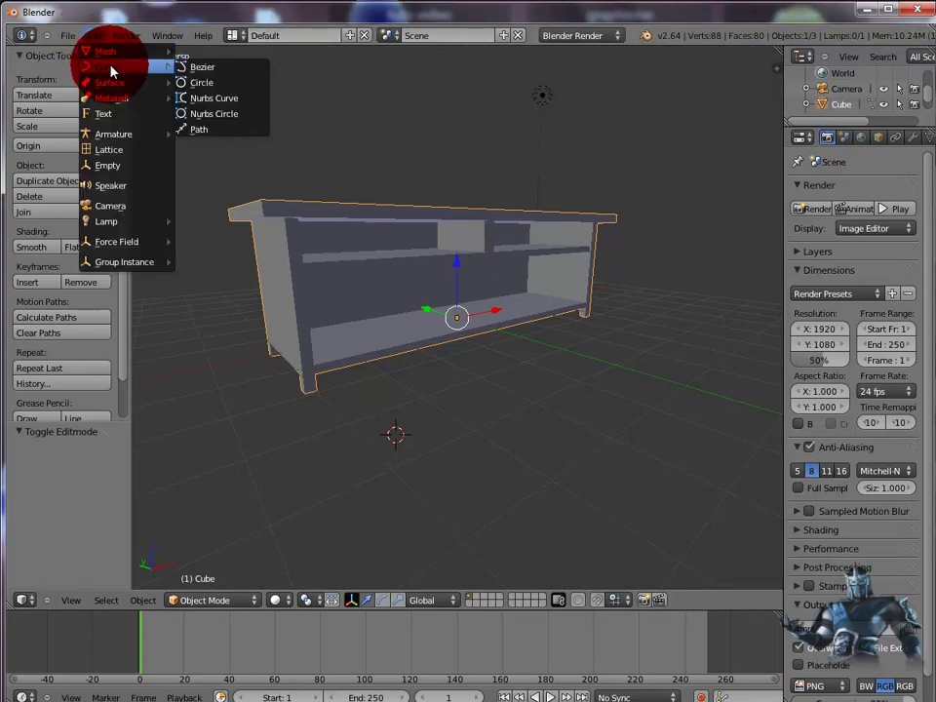
mouse_move(127, 221)
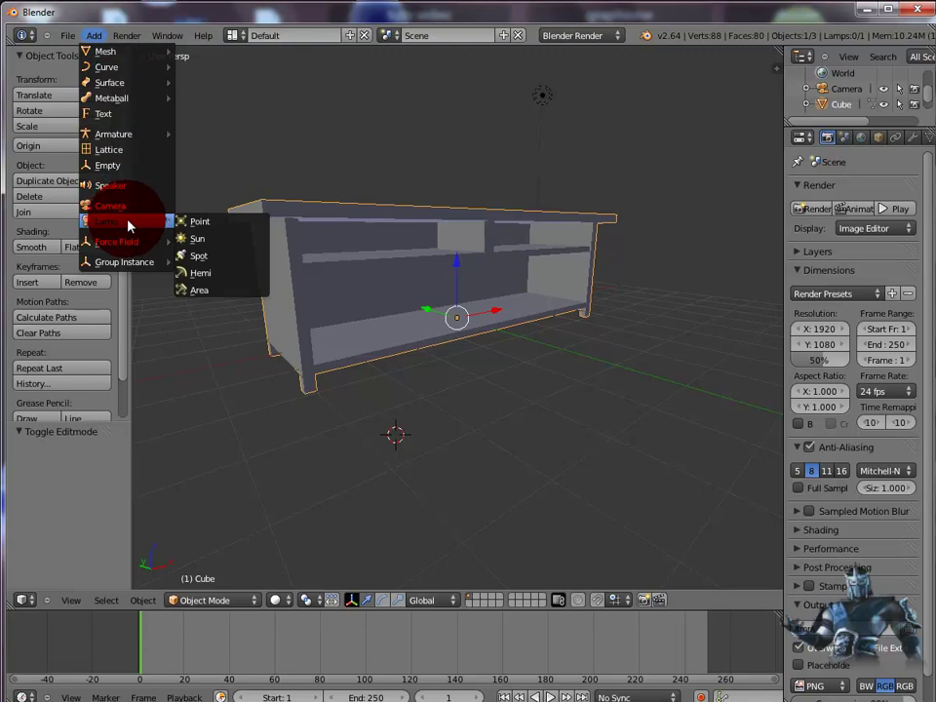
left_click(200, 238)
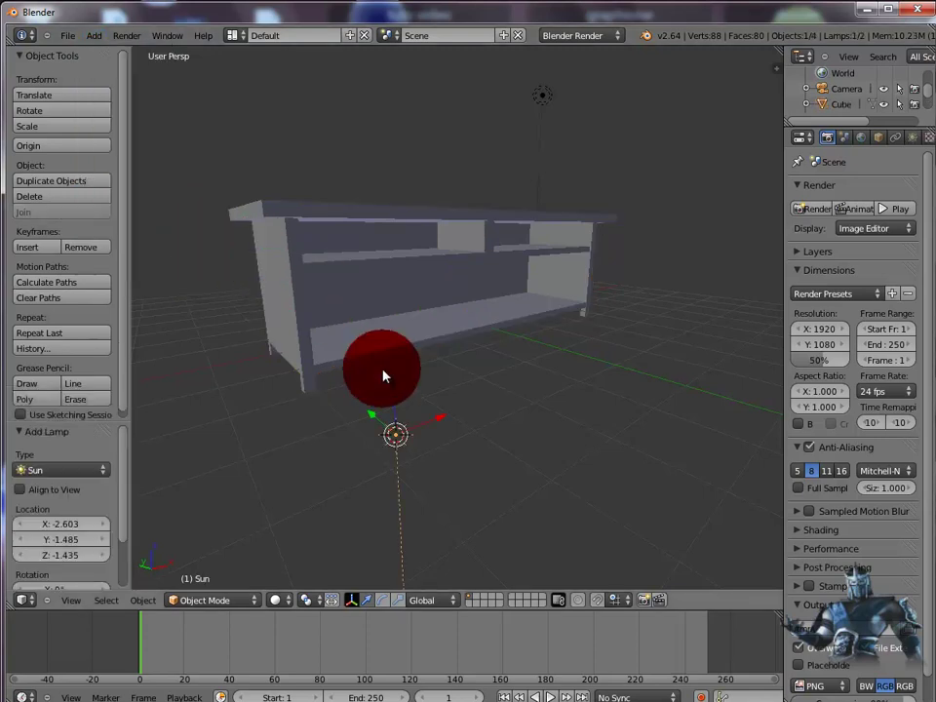
- Move the Sun lamp about 1.989 along negative Y and raise it about 3.584 along Z
key("g")
key("y")
left_click(459, 463)
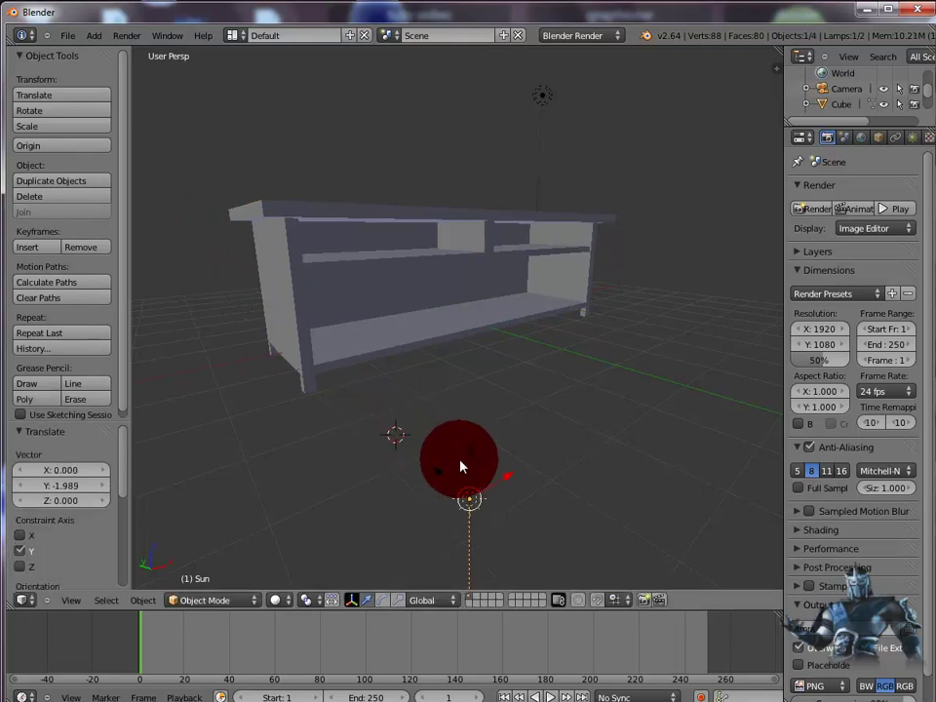
key("g")
key("z")
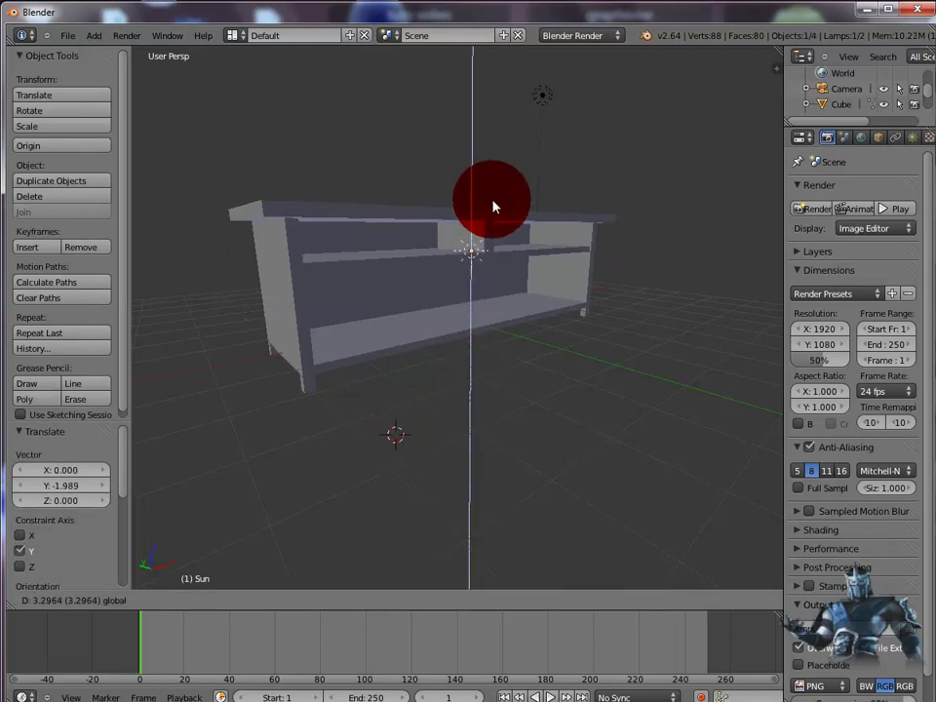
left_click(499, 178)
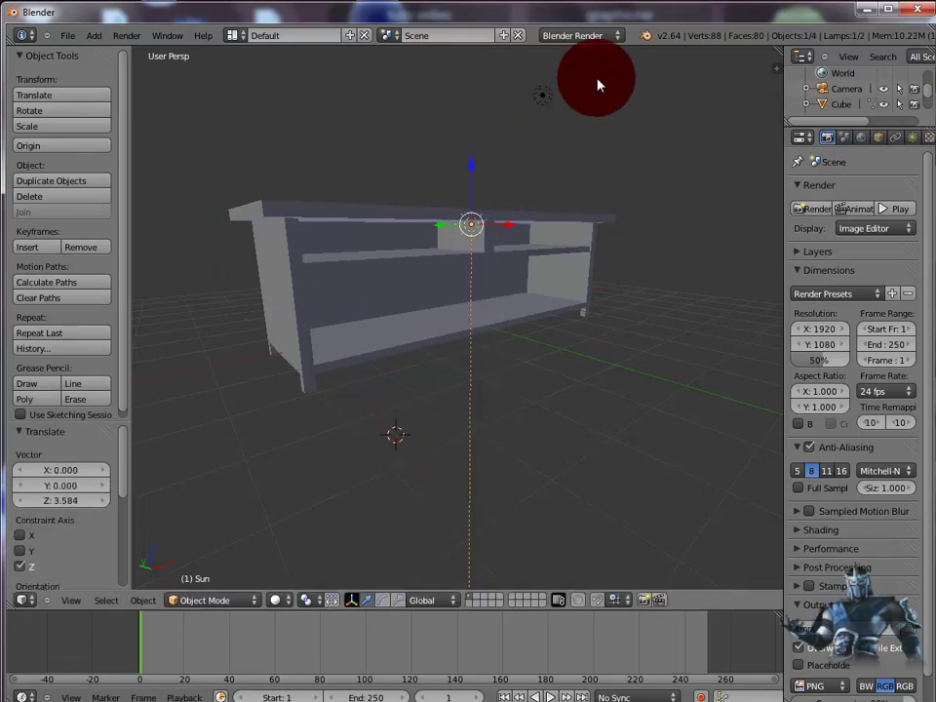
- Render the cabinet lit by the Sun lamp and return to the 3D view
key("F12")
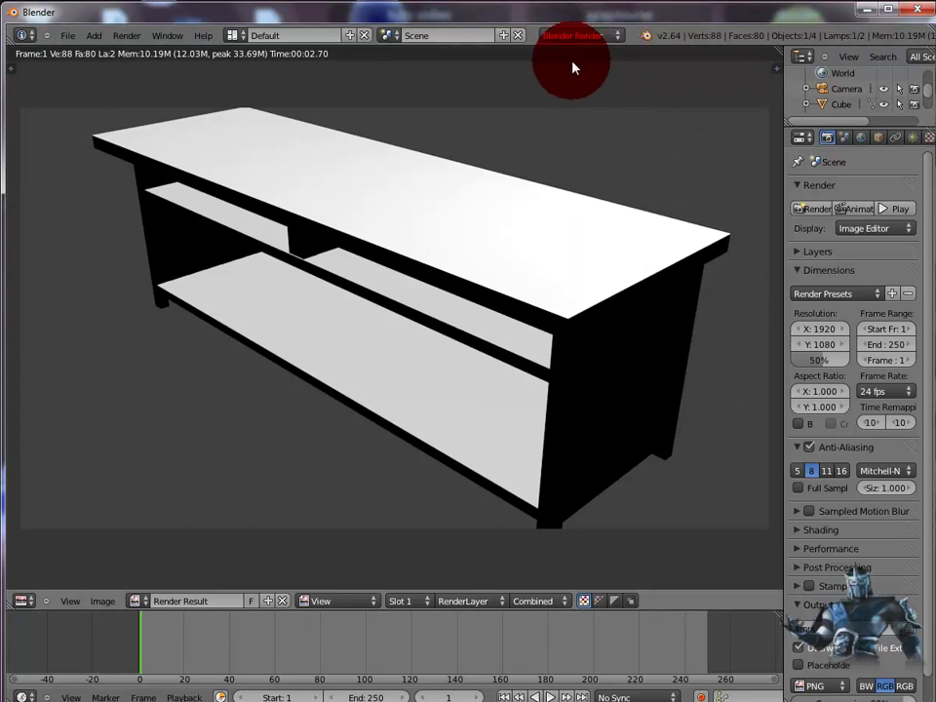
key("Escape")
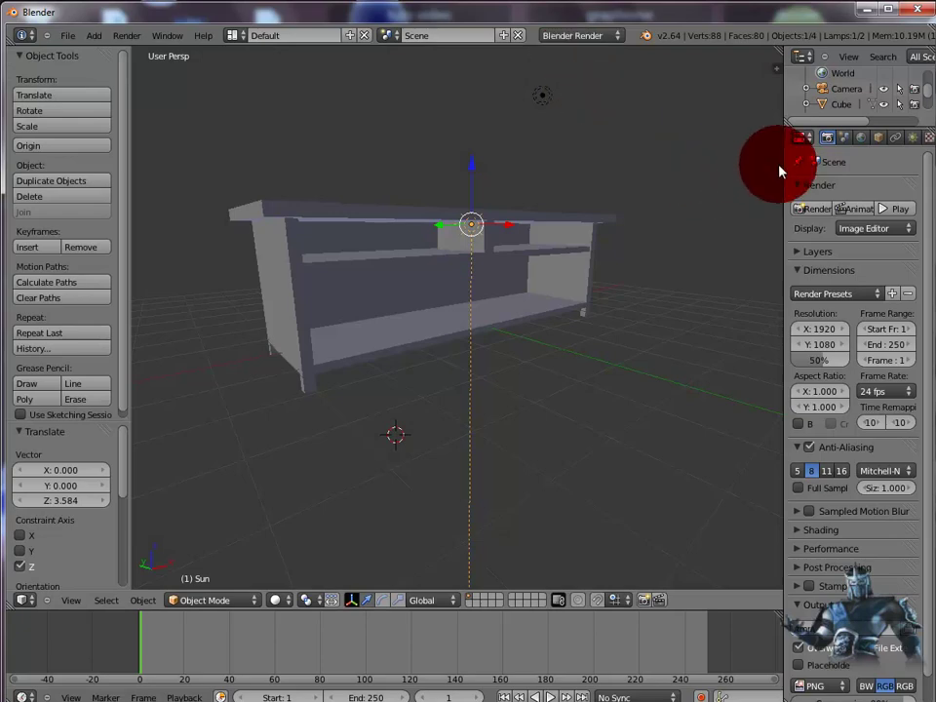
- Widen the properties area and look at the world settings, including the horizon color
left_click_drag(783, 161, 659, 175)
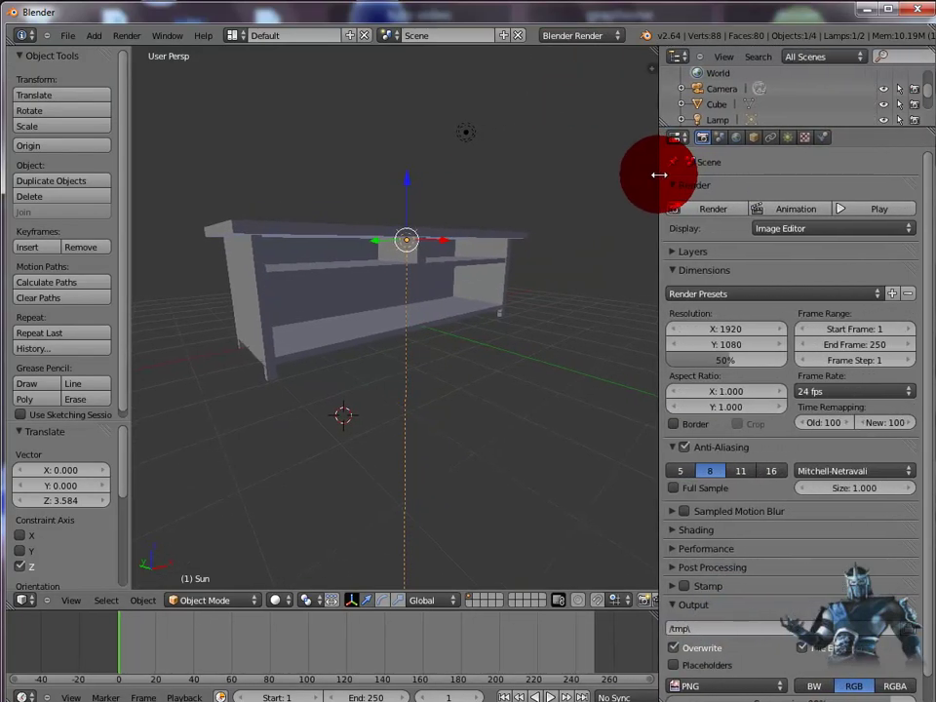
left_click(738, 143)
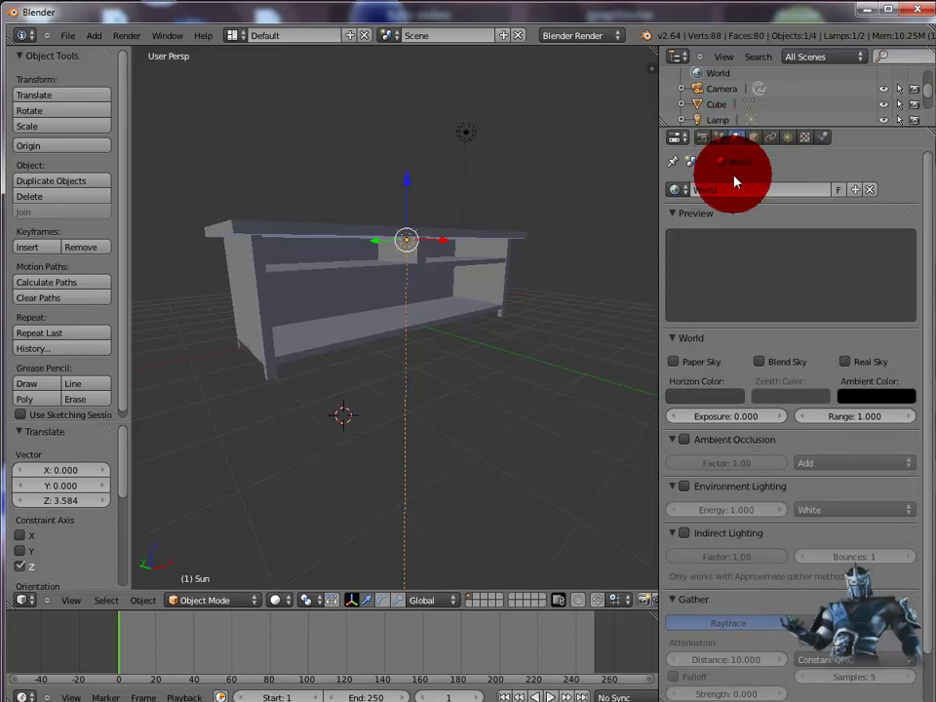
left_click(709, 402)
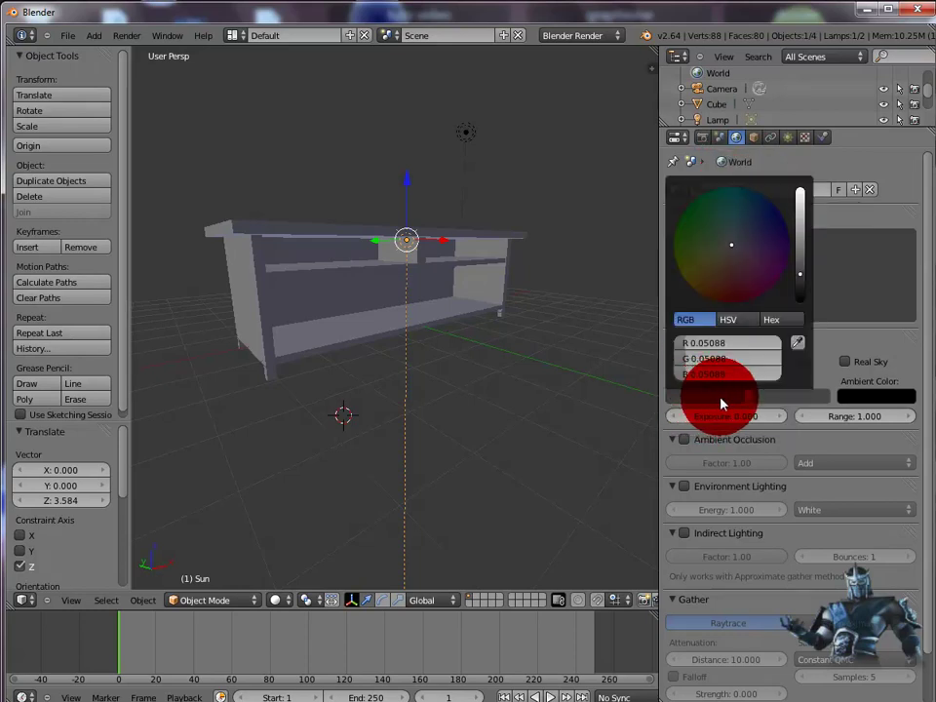
left_click(256, 606)
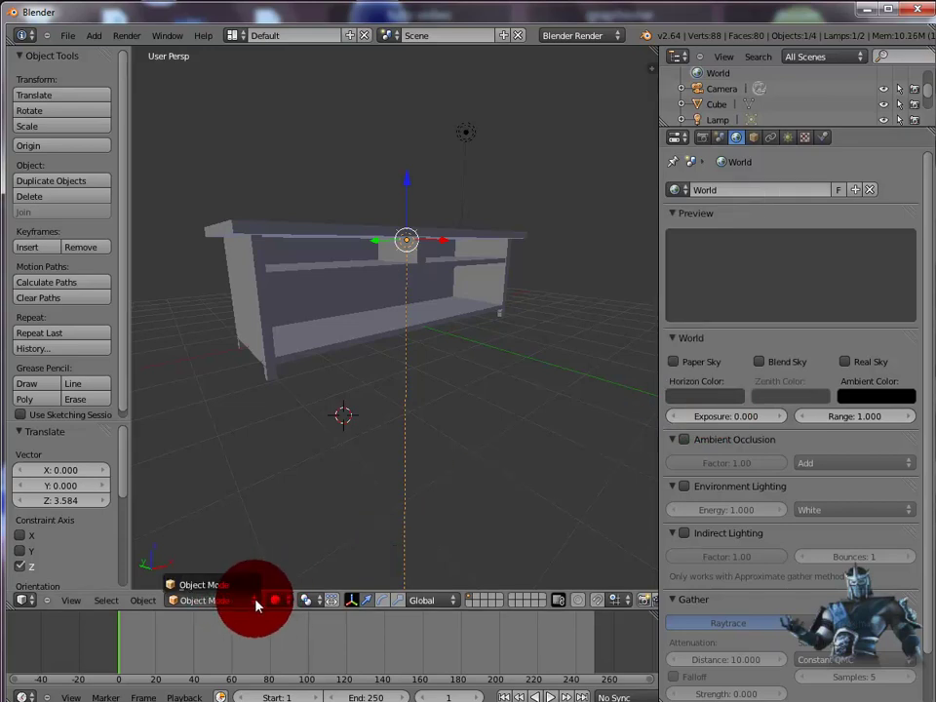
- Give the cabinet a new material with a light tan diffuse color and render the scene
right_click(278, 231)
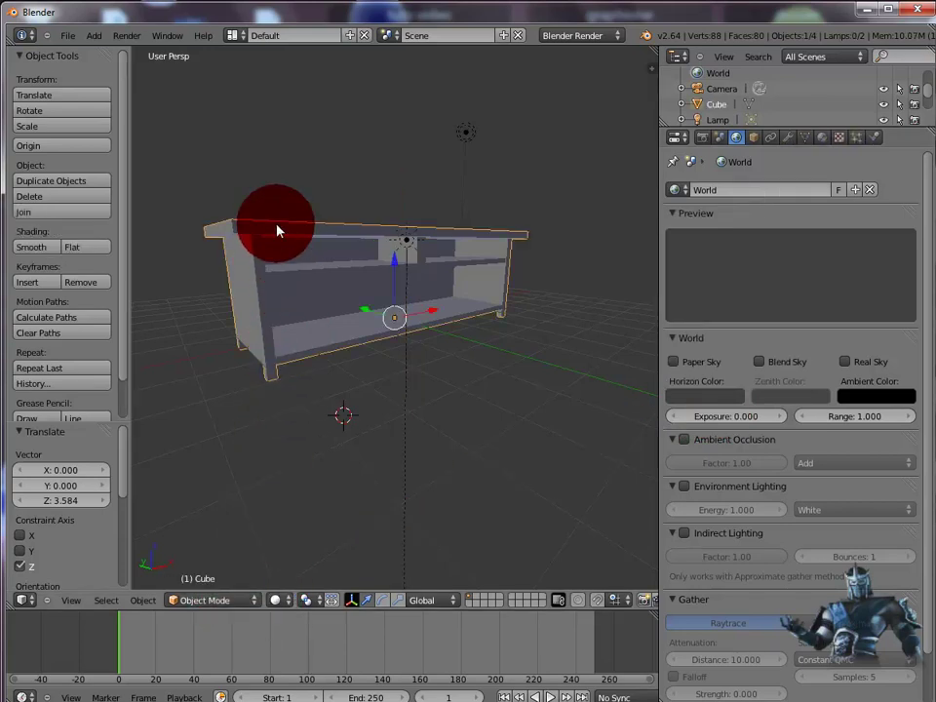
left_click(822, 139)
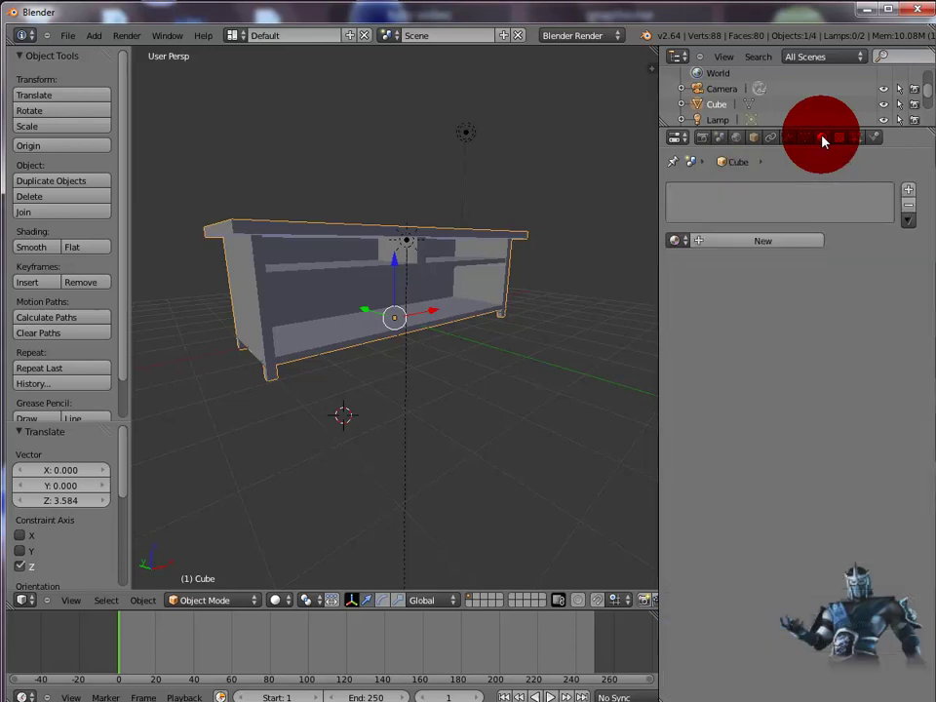
left_click(744, 241)
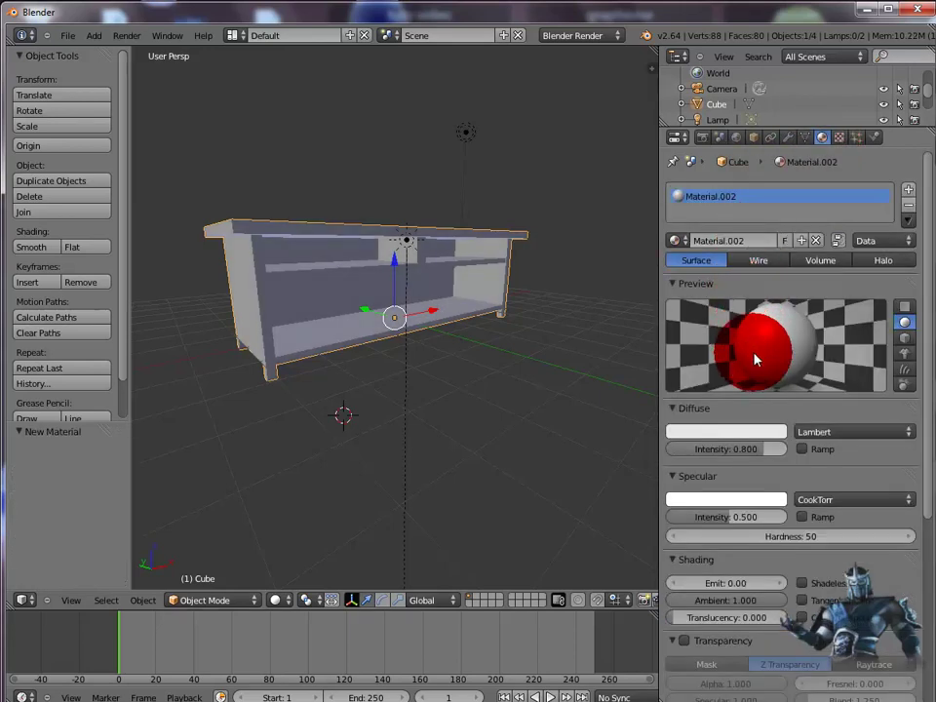
left_click(733, 437)
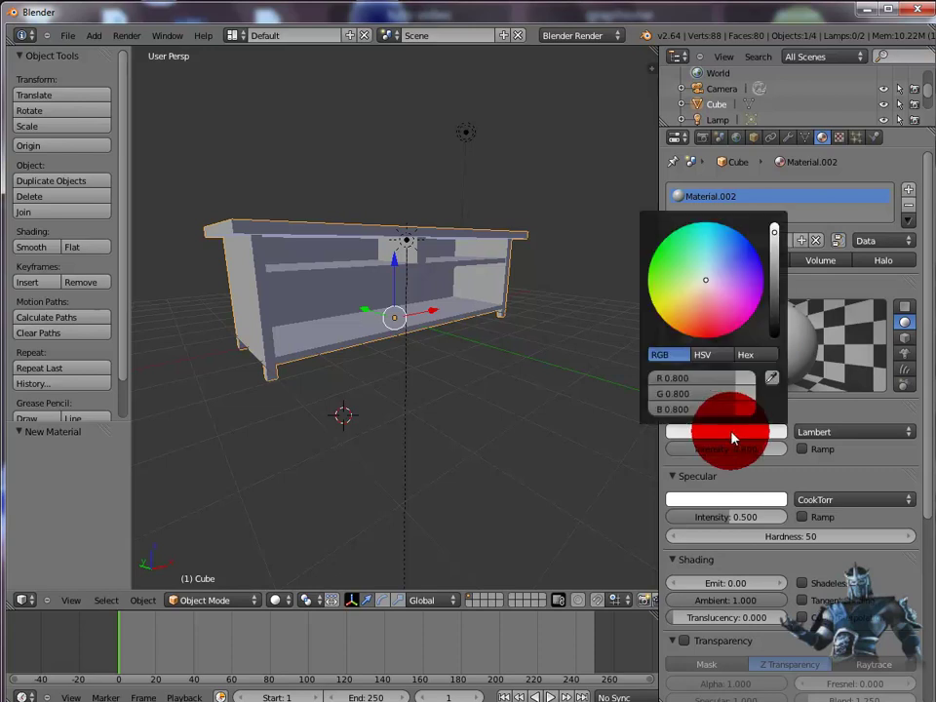
left_click(684, 318)
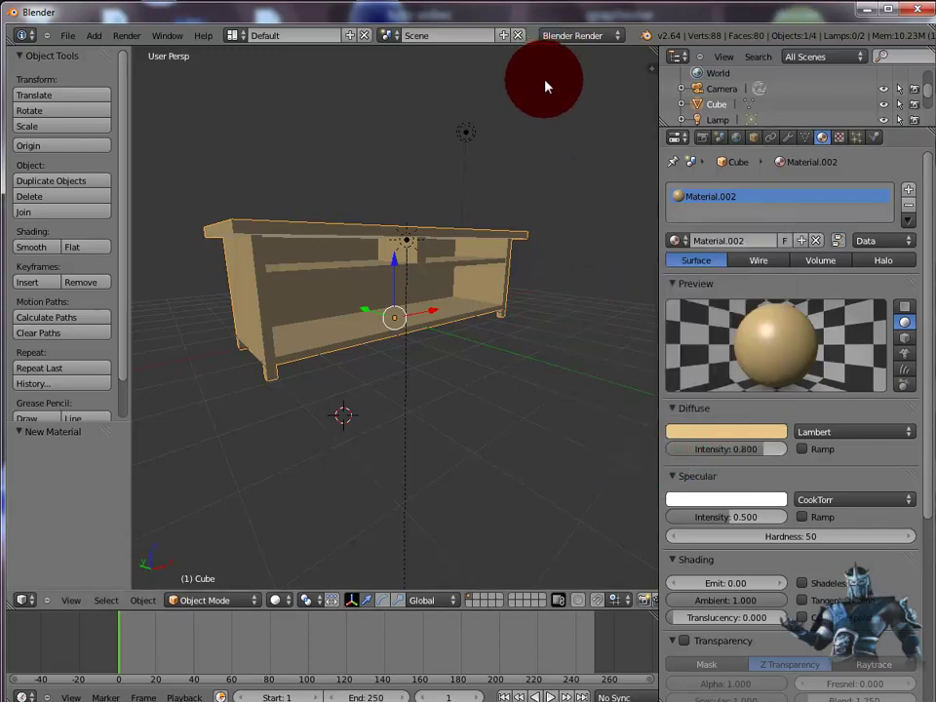
key("F12")
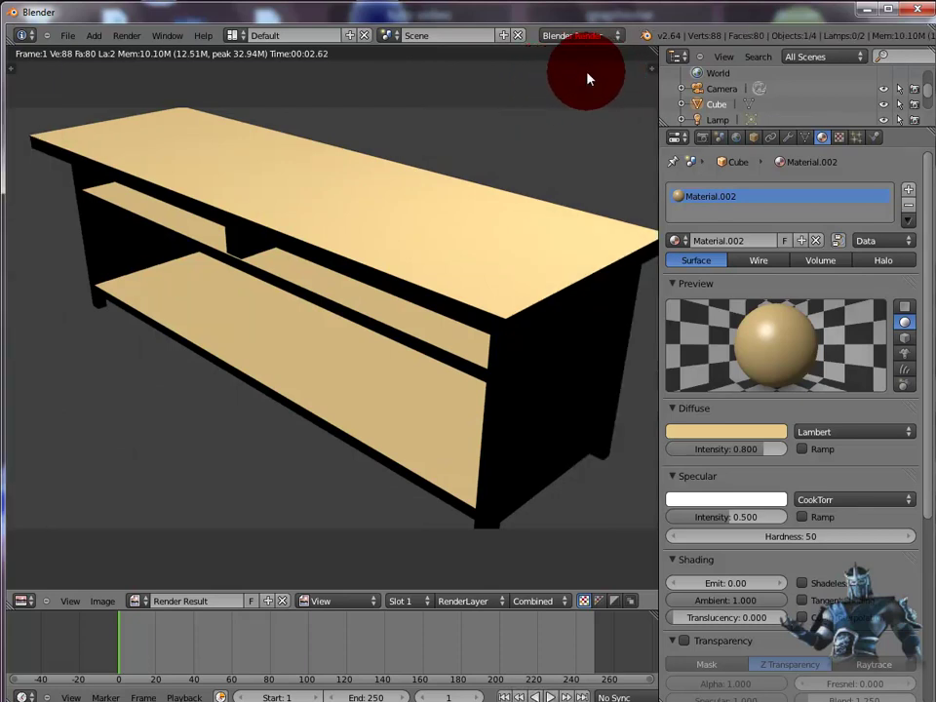
- Lower the cabinet about 1.092 along Z, and move the Sun lamp about 2.826 along X and about 1.159 up along Z
key("Escape")
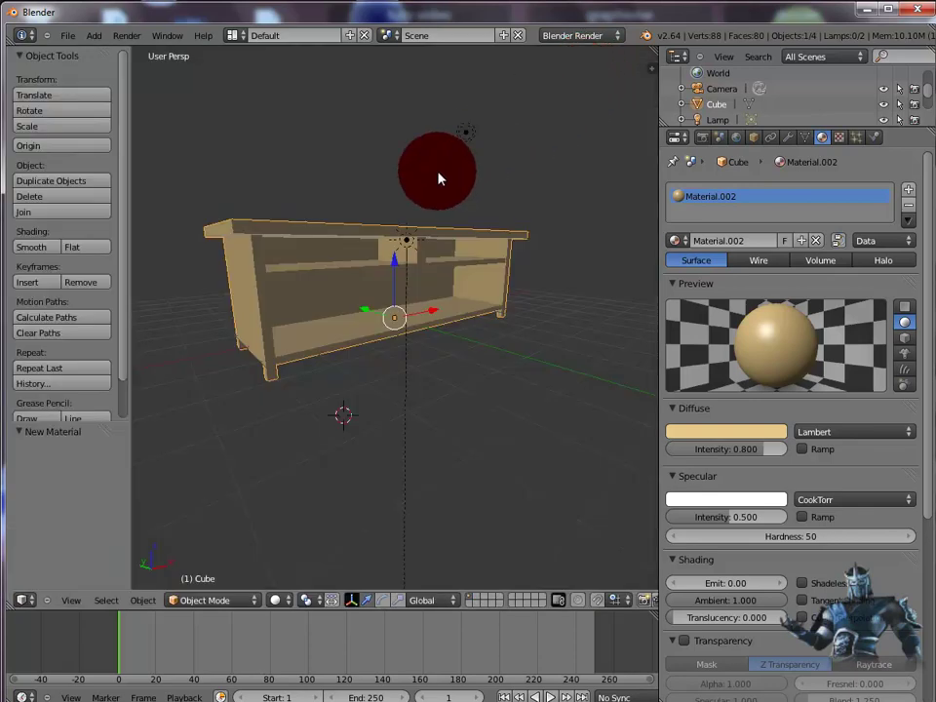
mouse_move(394, 264)
left_mouse_down()
mouse_move(385, 213)
mouse_move(398, 274)
mouse_move(393, 248)
left_mouse_up()
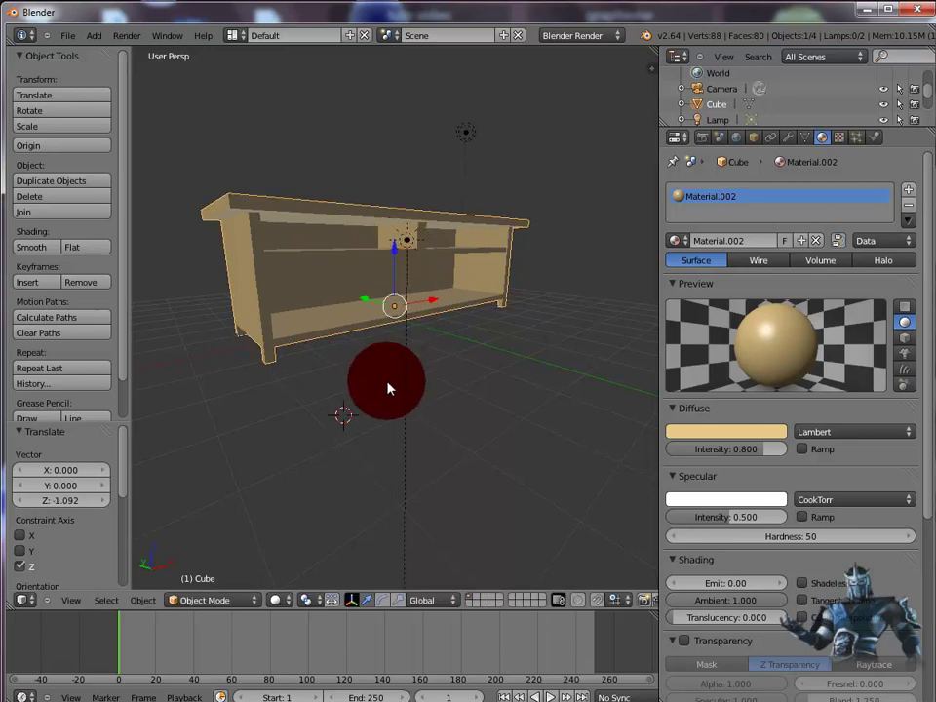
right_click(408, 246)
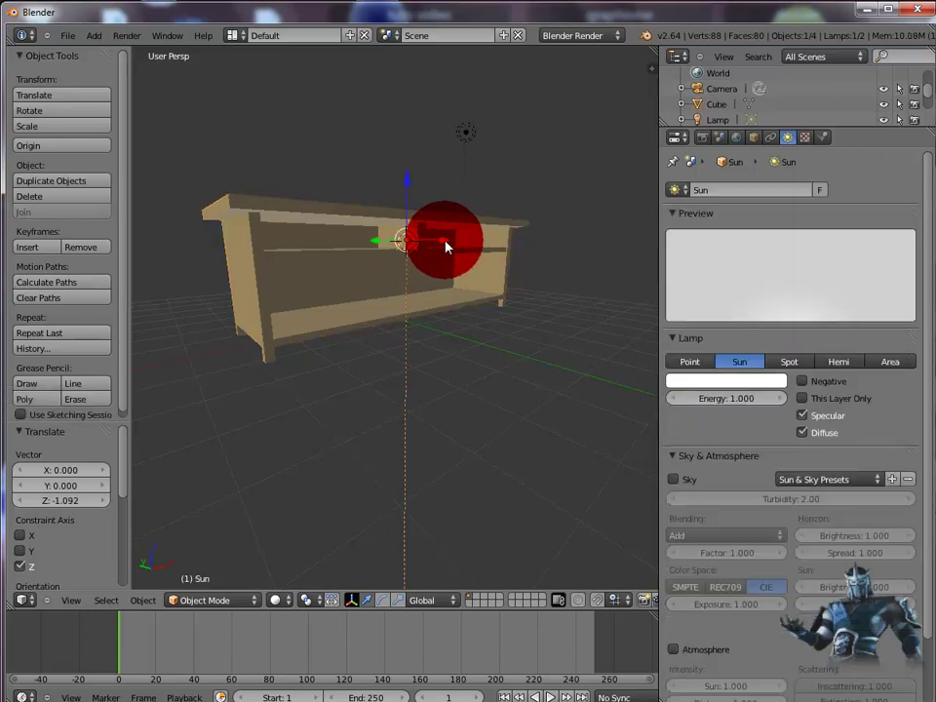
left_click_drag(444, 247, 552, 253)
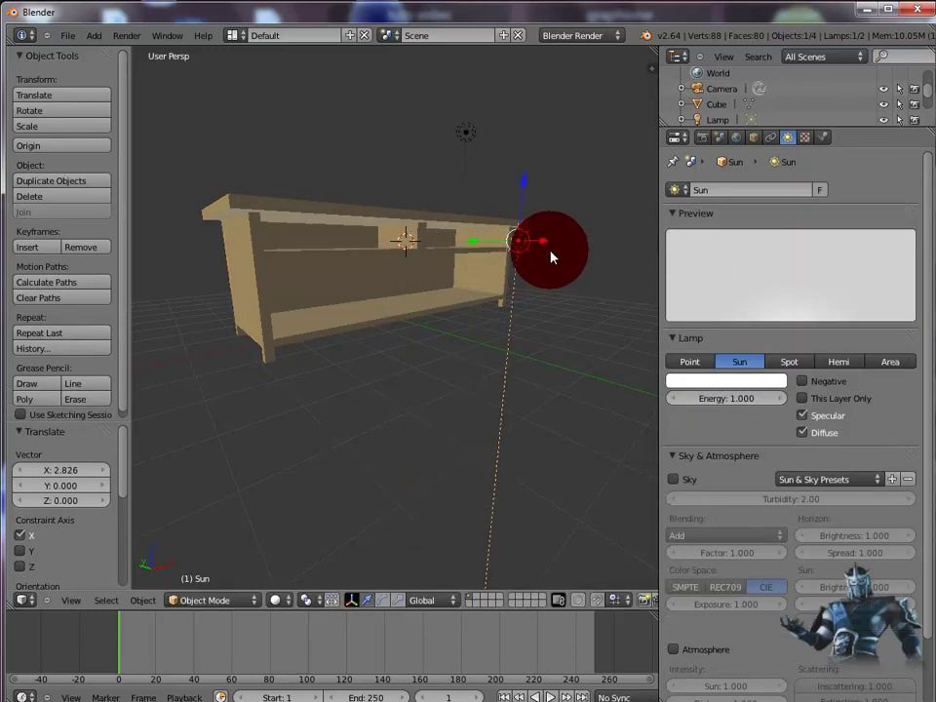
left_click_drag(524, 181, 529, 119)
- Move the point lamp about 4.287 along negative Y and about 3.805 along X, and render the cabinet with the adjusted lighting
right_click(466, 137)
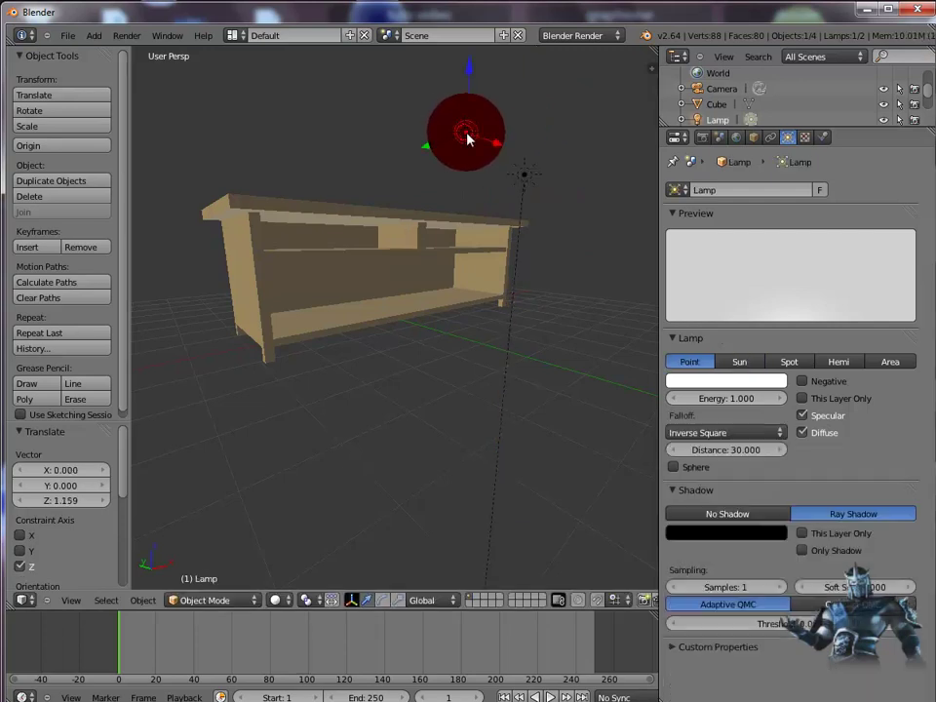
key("g")
key("y")
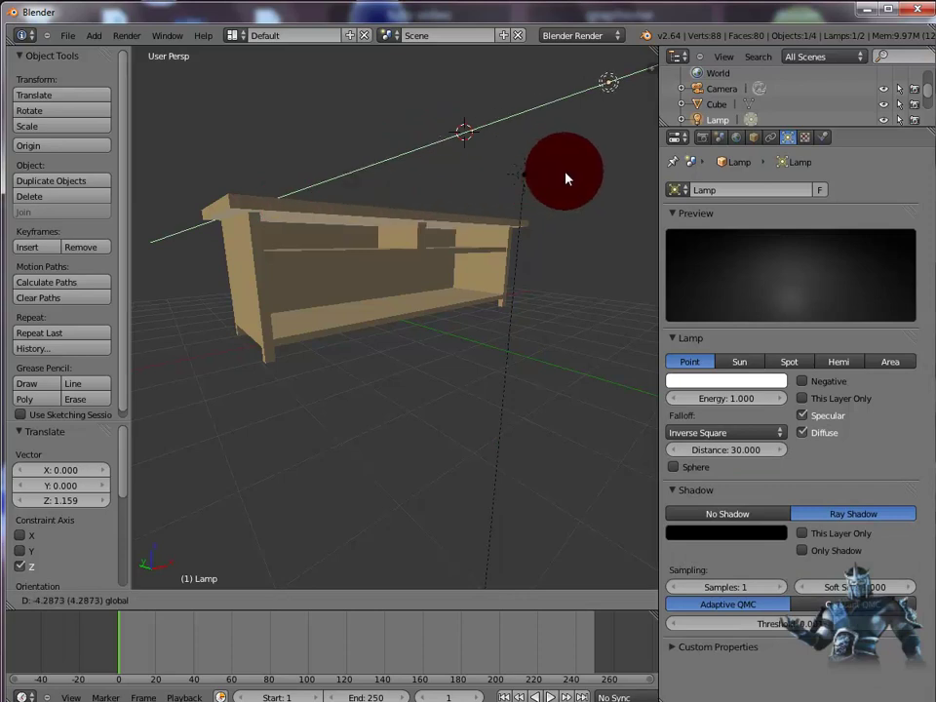
left_click(567, 178)
key("g")
key("x")
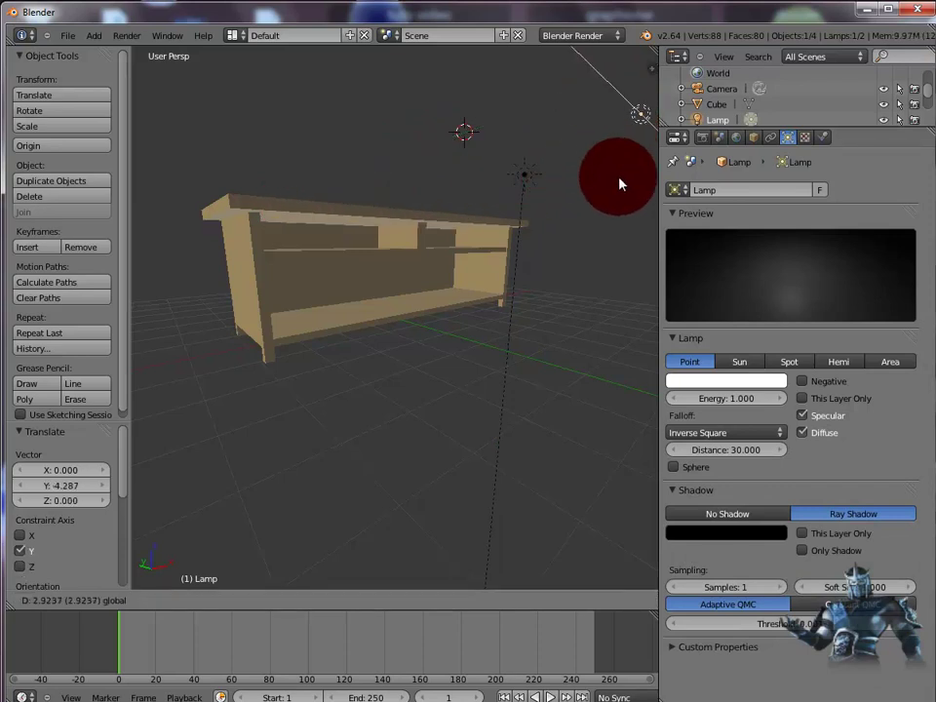
left_click(618, 182)
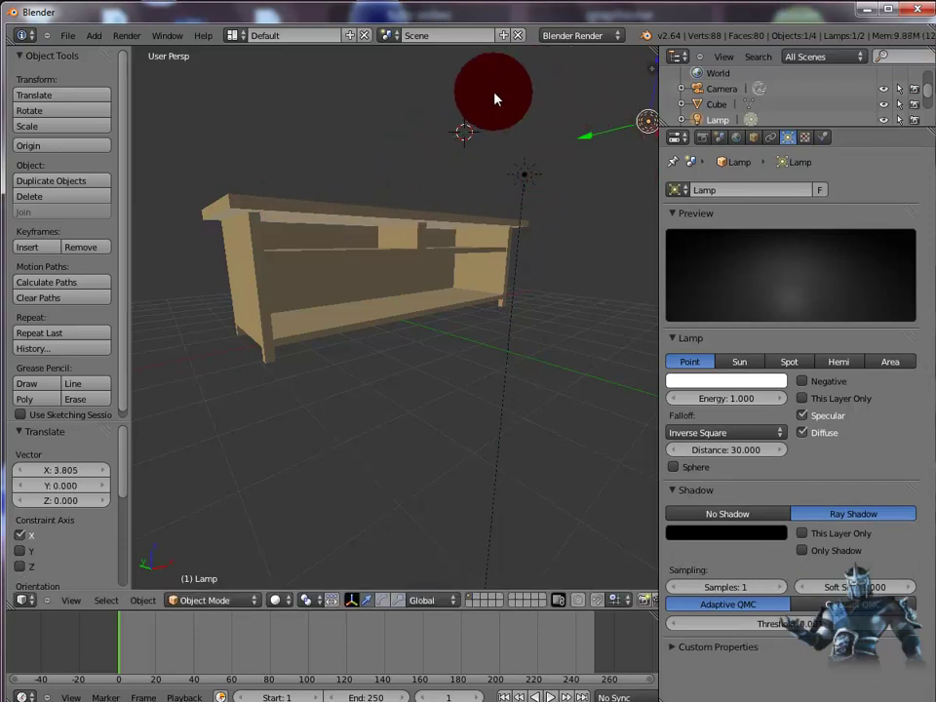
key("F12")
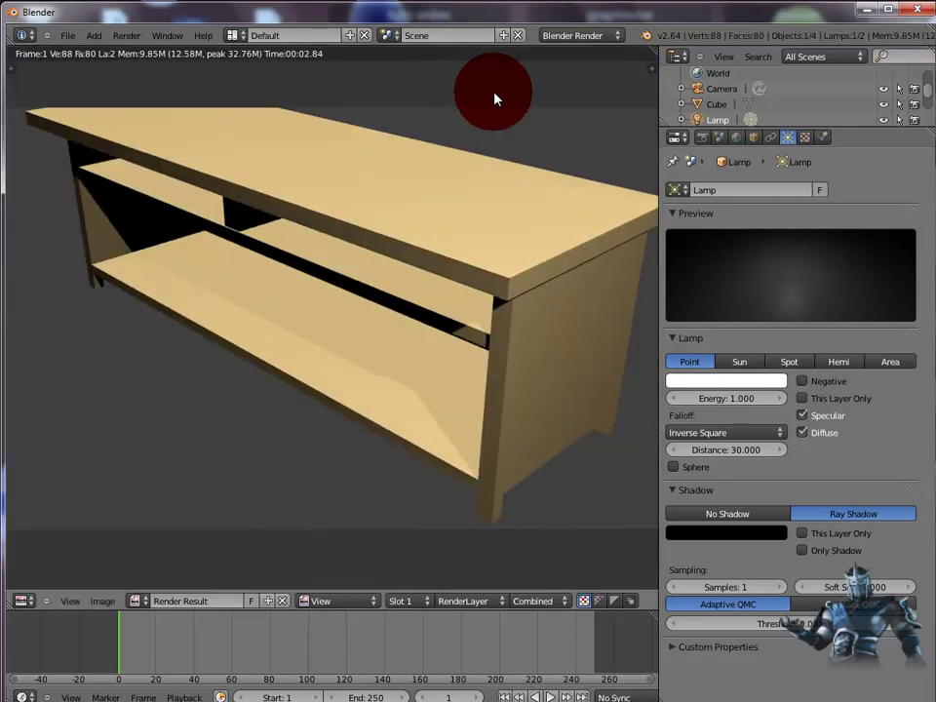
key("Escape")
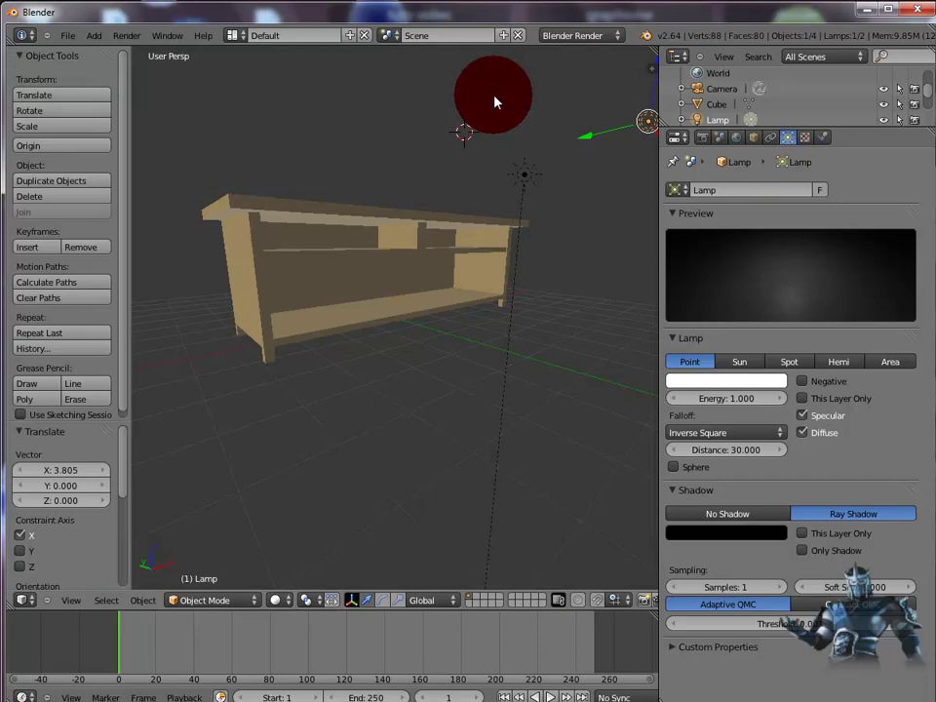
- Switch the scene to the empty second layer and enlarge the 3D view by hiding the tool shelf and narrowing the properties area
left_click(478, 602)
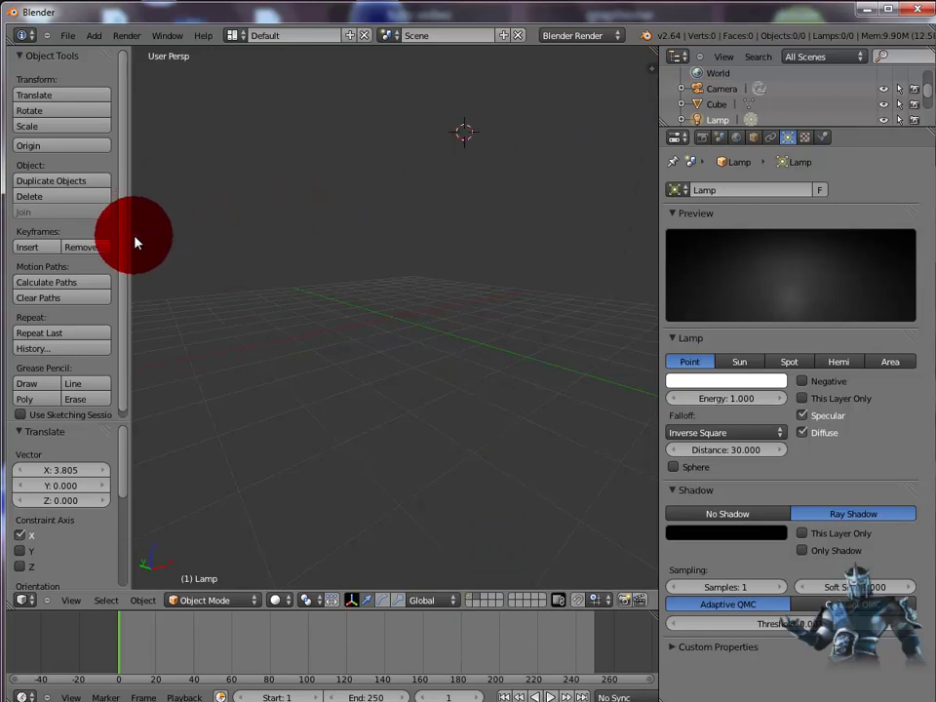
mouse_move(130, 245)
left_mouse_down()
mouse_move(15, 247)
mouse_move(119, 249)
left_mouse_up()
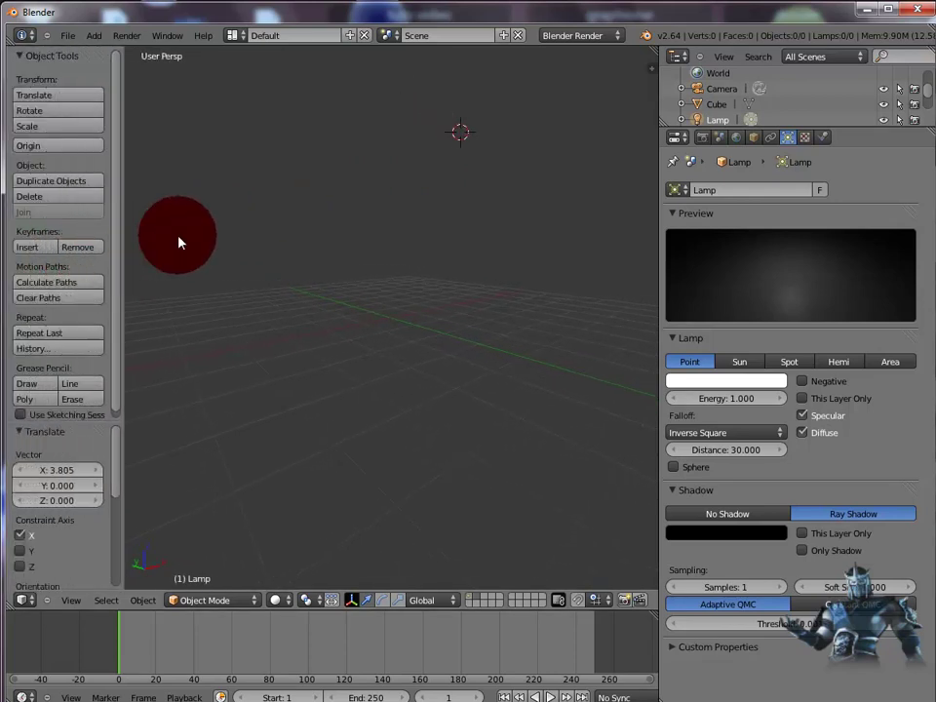
key("t")
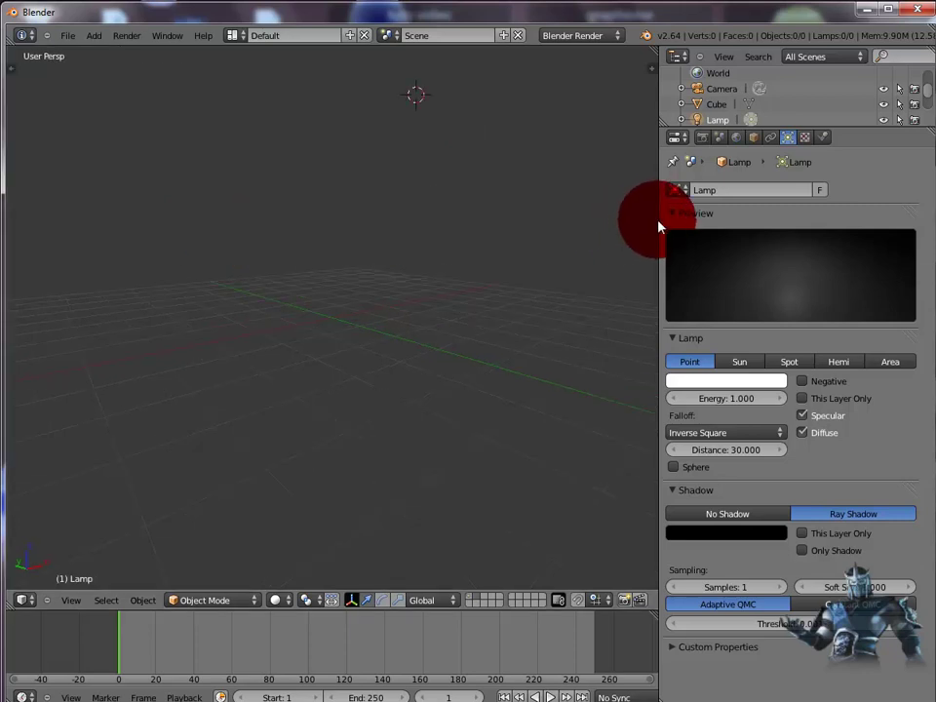
left_click_drag(659, 220, 816, 225)
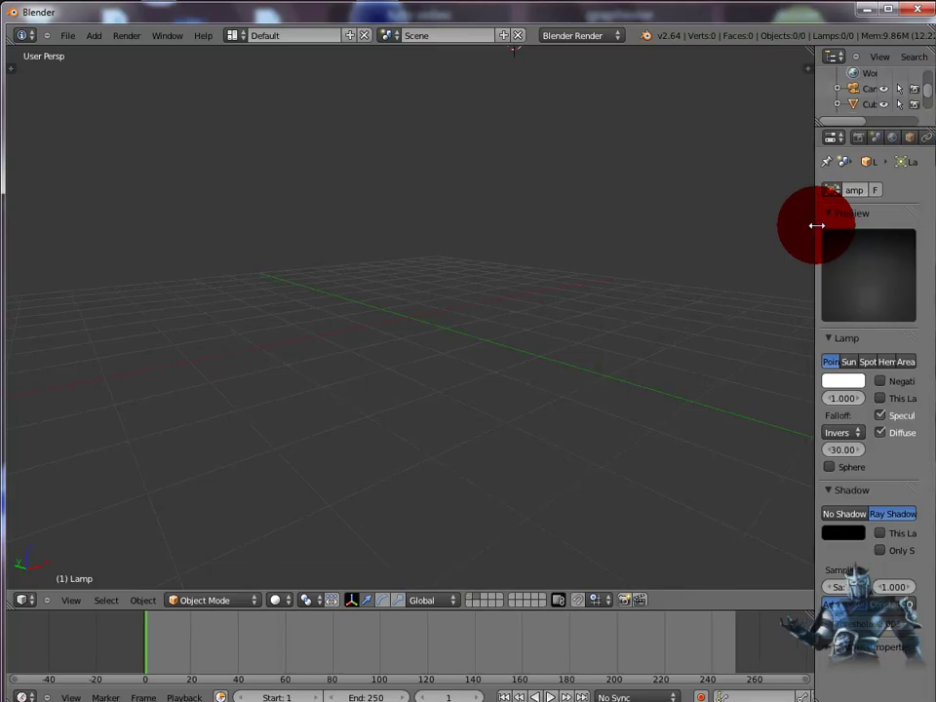
- Add a cube mesh and place it at the scene center by centering the 3D cursor and snapping the cube to it
left_click(92, 36)
mouse_move(108, 53)
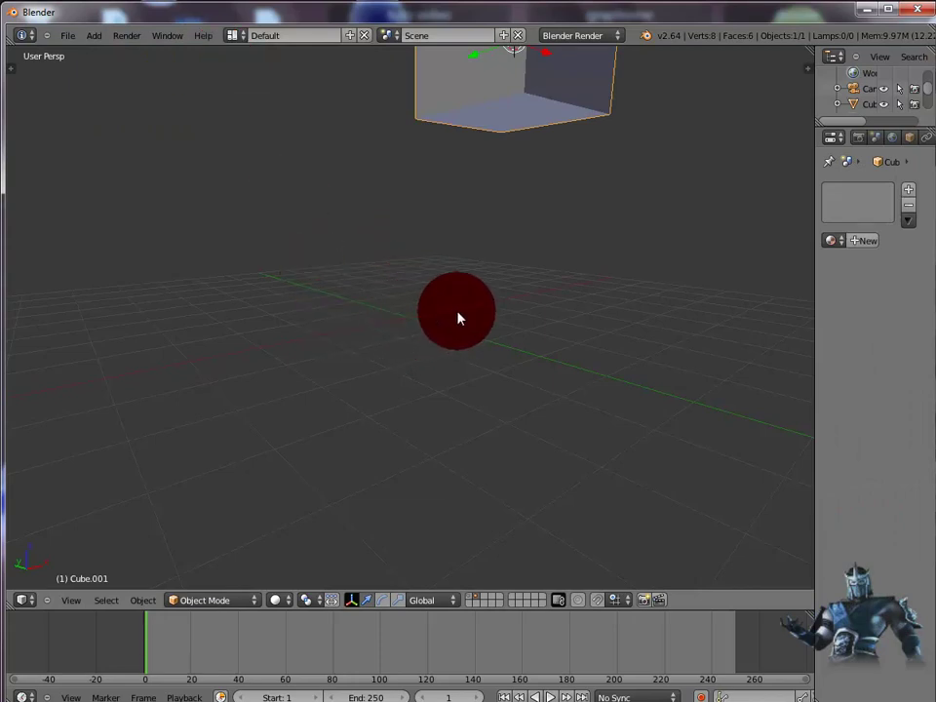
key("shift+s")
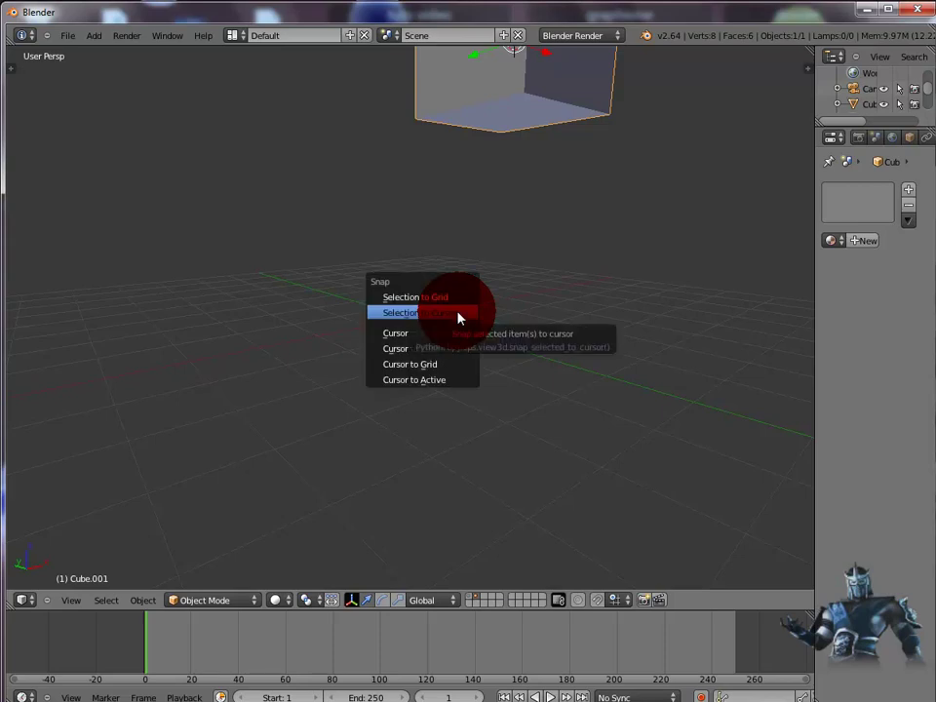
left_click(443, 349)
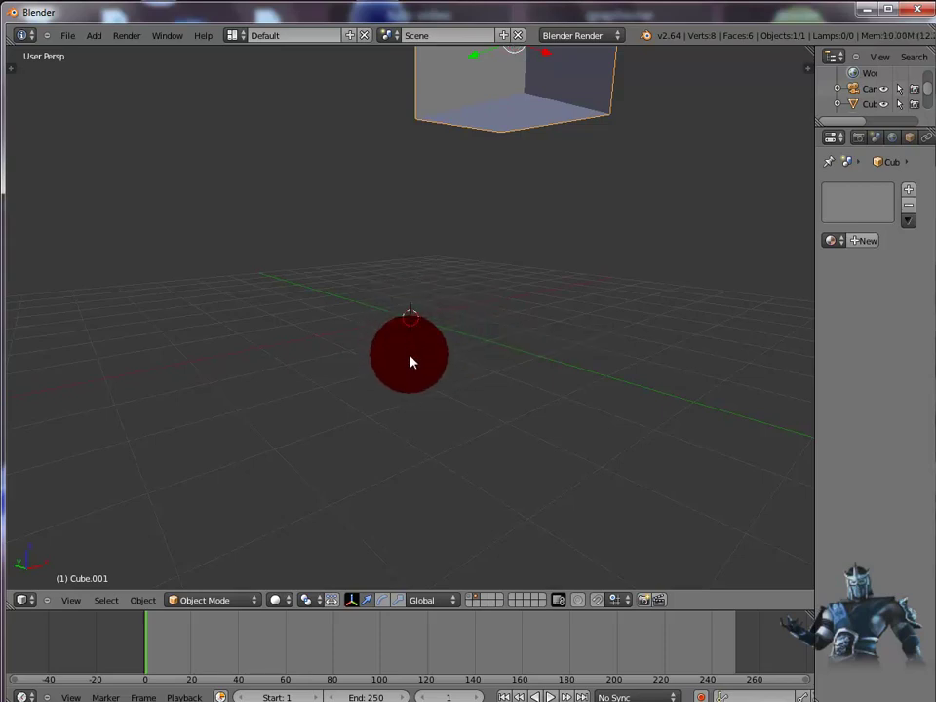
key("shift+s")
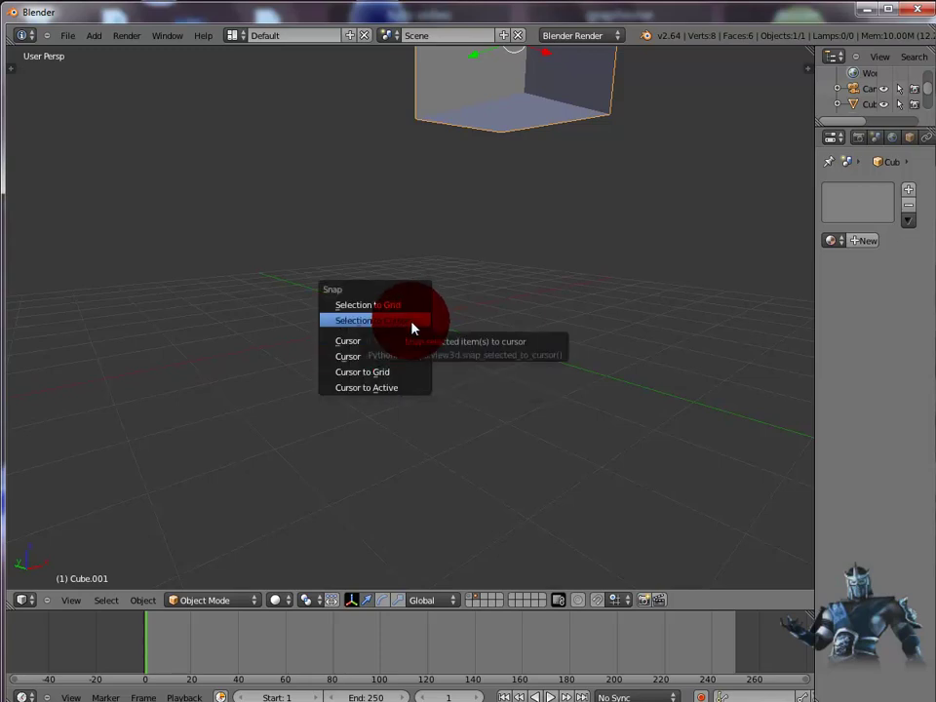
left_click(411, 328)
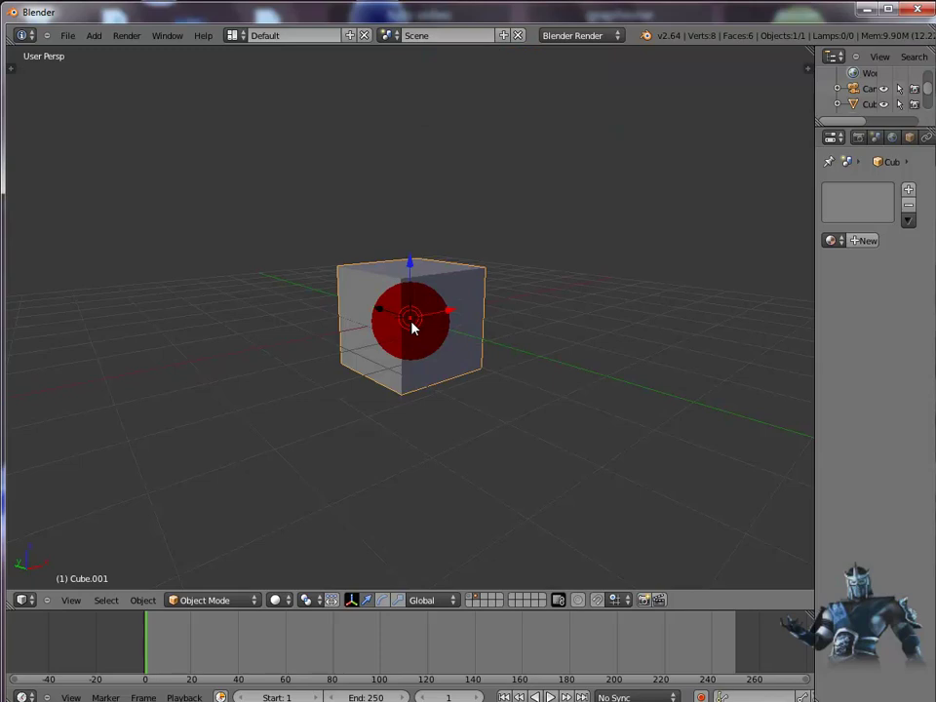
- In Object Mode, flatten the cube along Z and stretch it along Y into a thin rectangular board
middle_click_drag(537, 380, 289, 556)
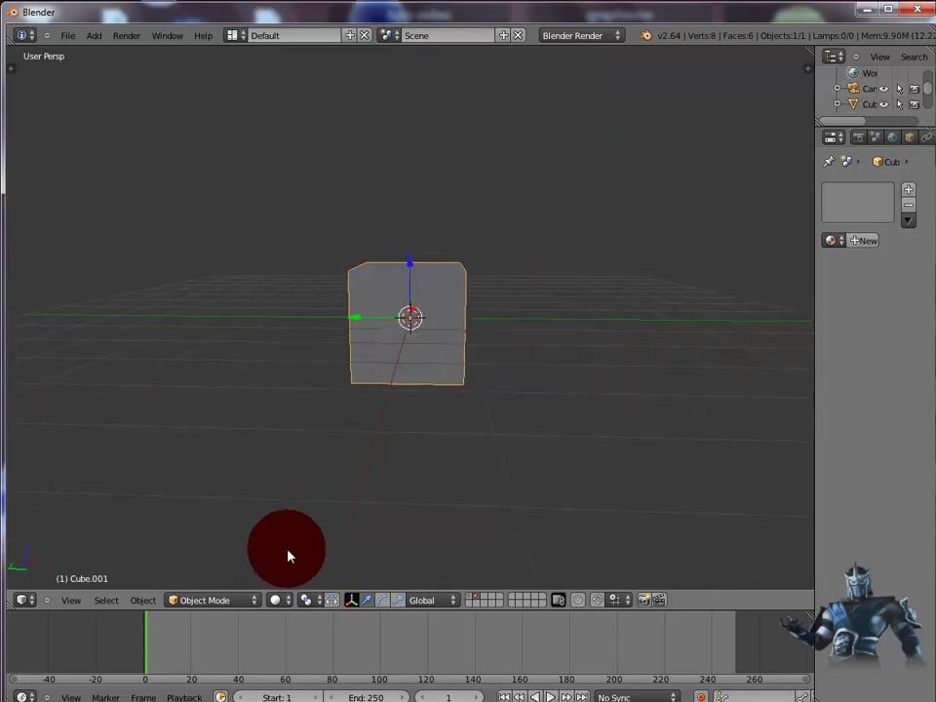
left_click(256, 605)
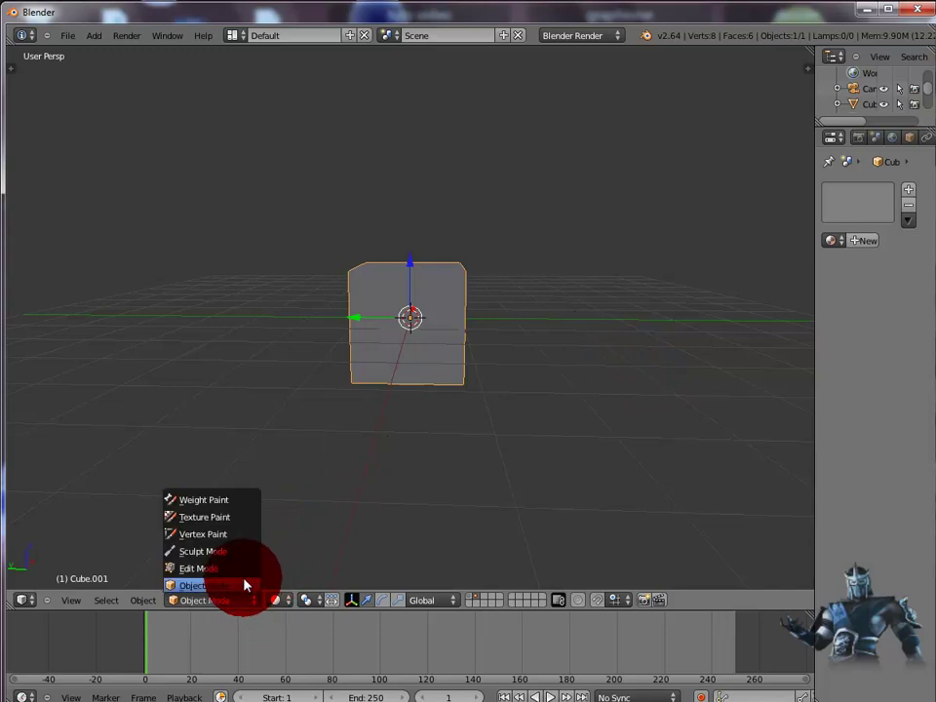
left_click(238, 568)
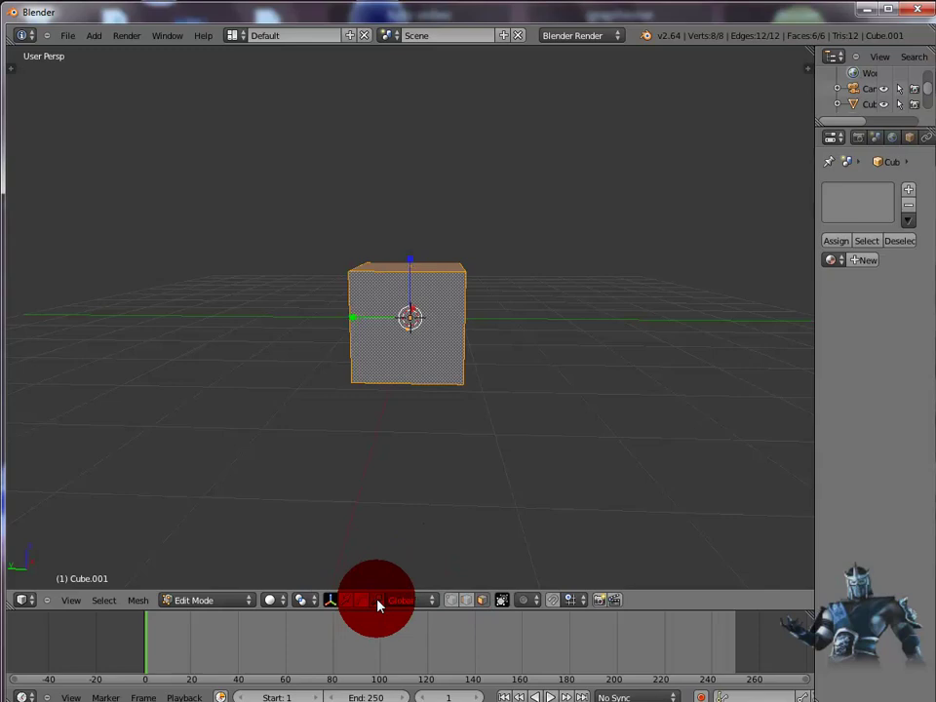
left_click(247, 603)
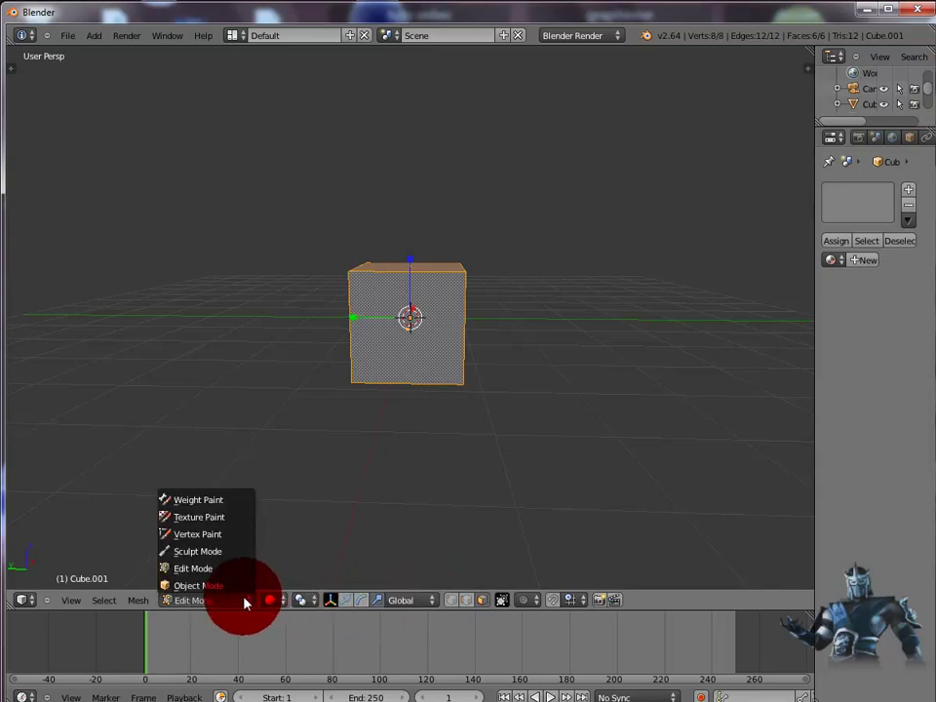
left_click(231, 587)
key("s")
key("z")
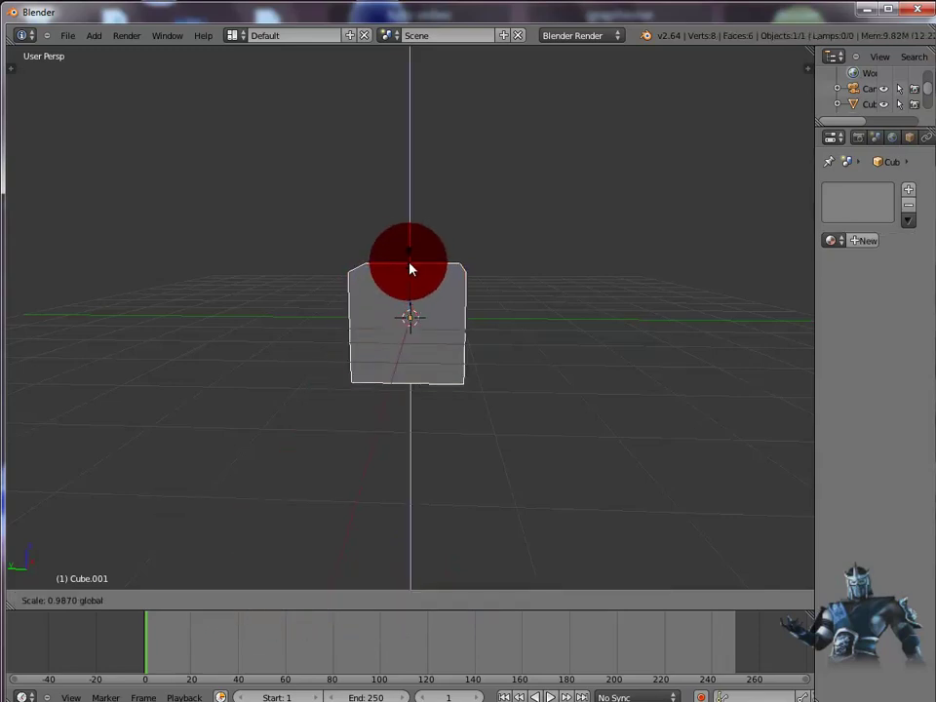
left_click(413, 320)
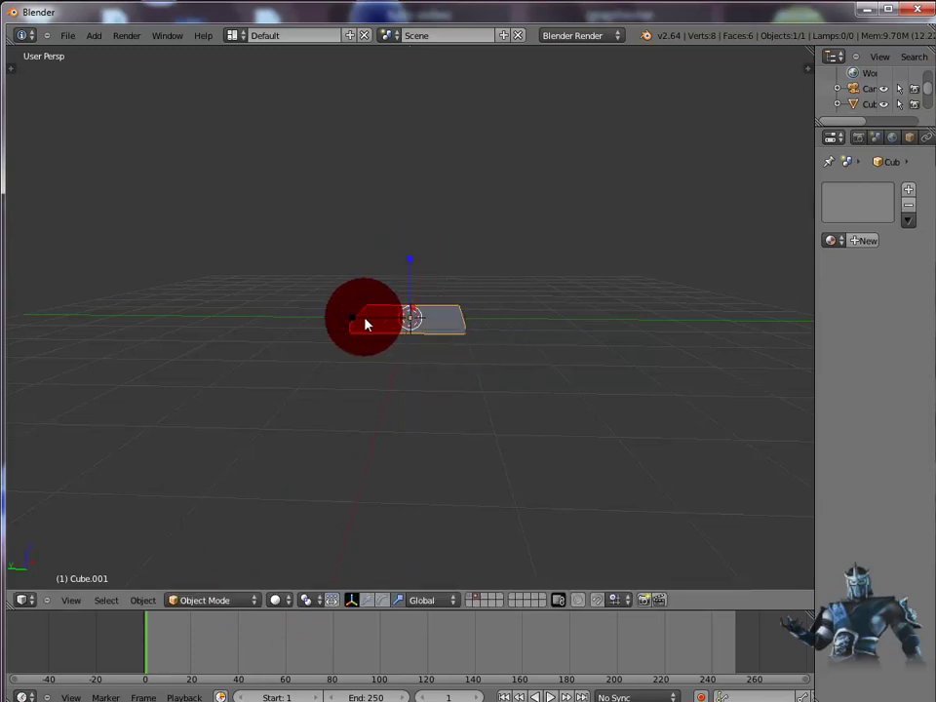
key("s")
key("x")
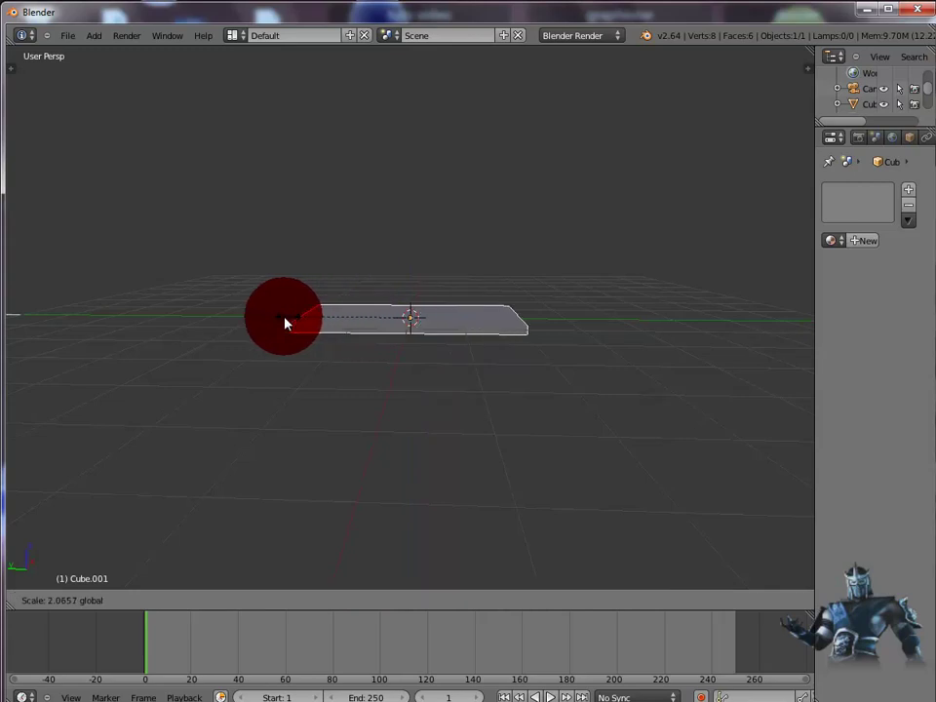
left_click(266, 321)
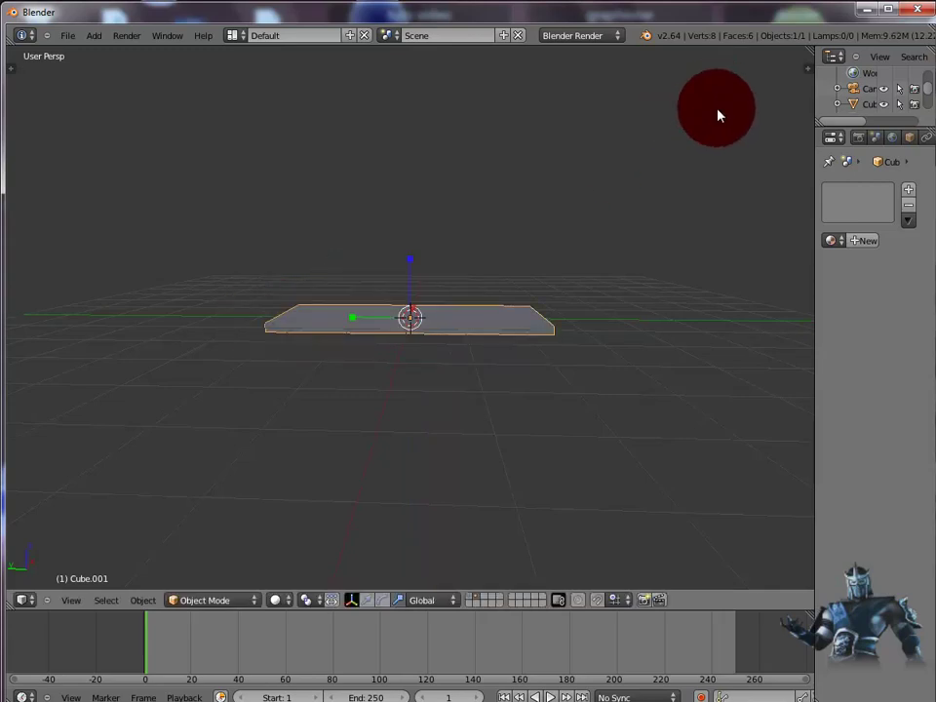
- In Edit Mode, extrude the board's narrow face along one long side outward by about 0.15
middle_click_drag(696, 172, 700, 221)
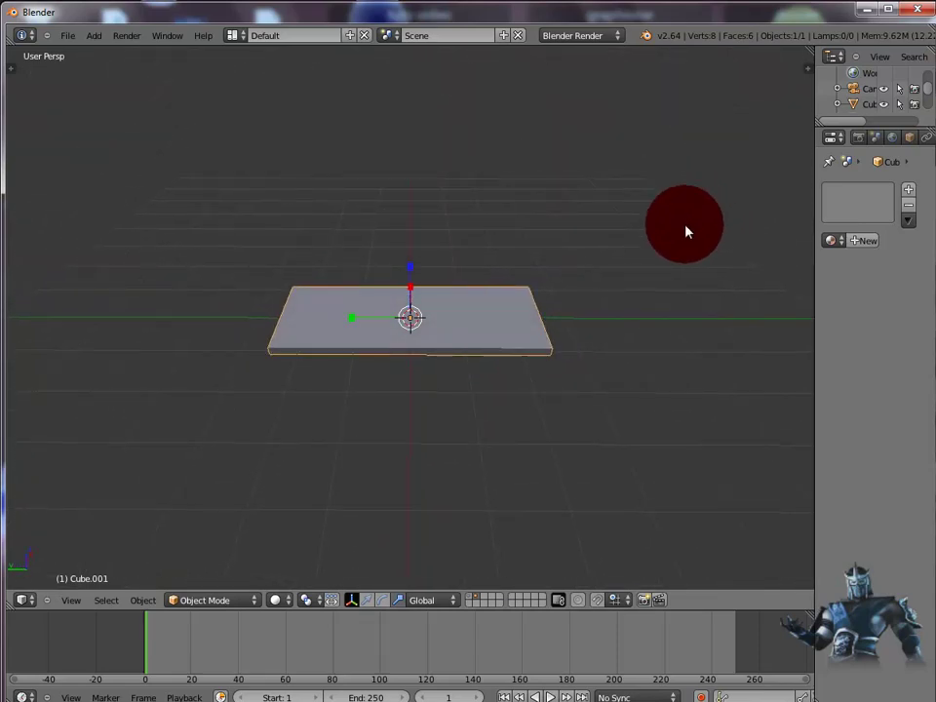
left_click(255, 603)
left_click(236, 569)
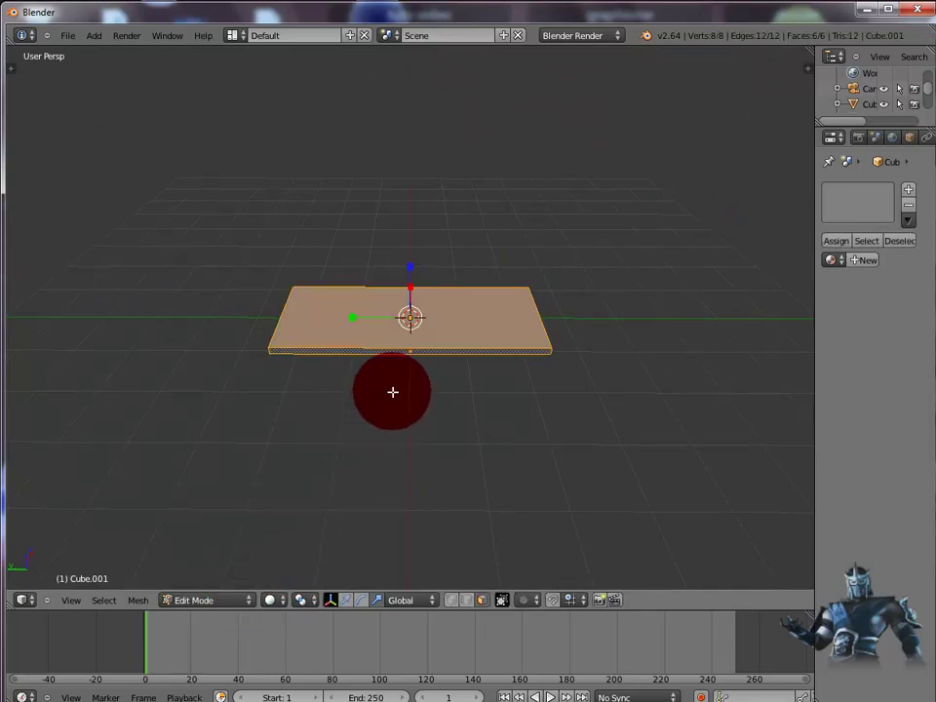
right_click(385, 353)
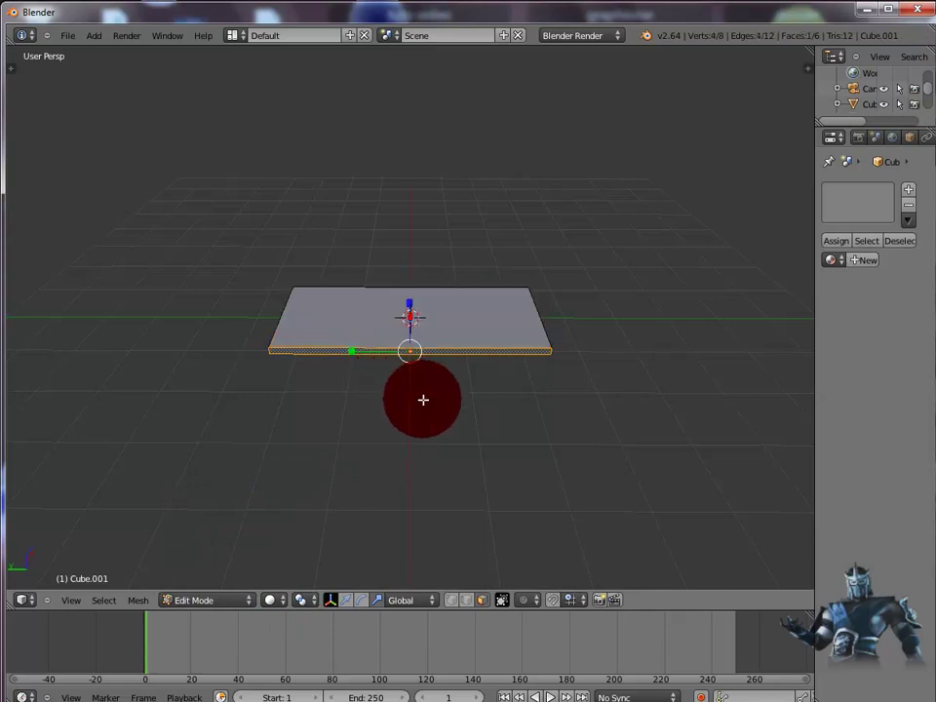
middle_click_drag(423, 400, 422, 493)
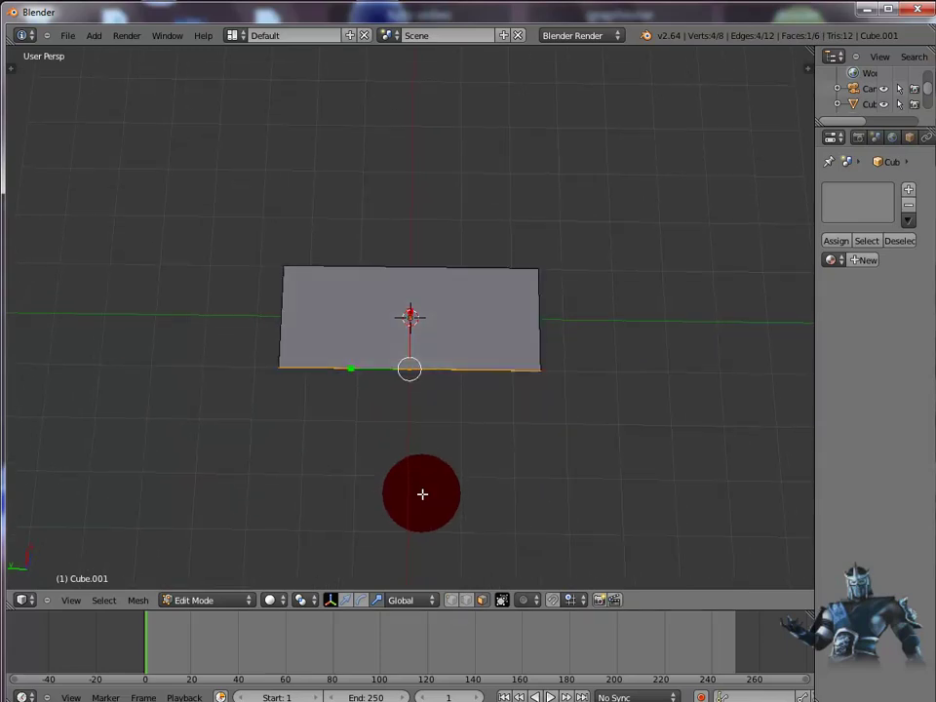
key("e")
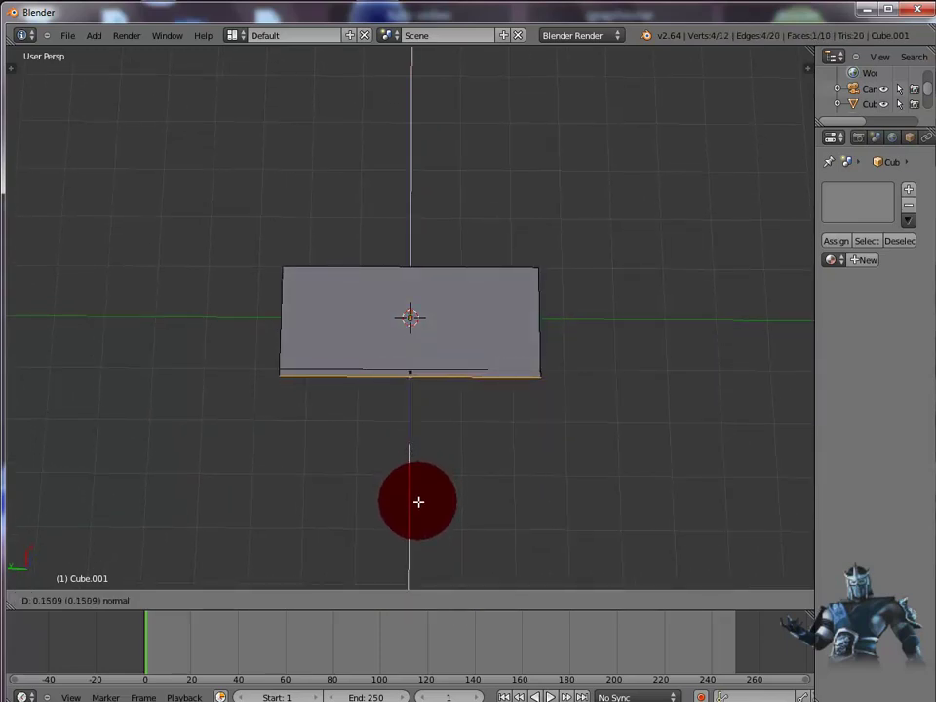
left_click(418, 502)
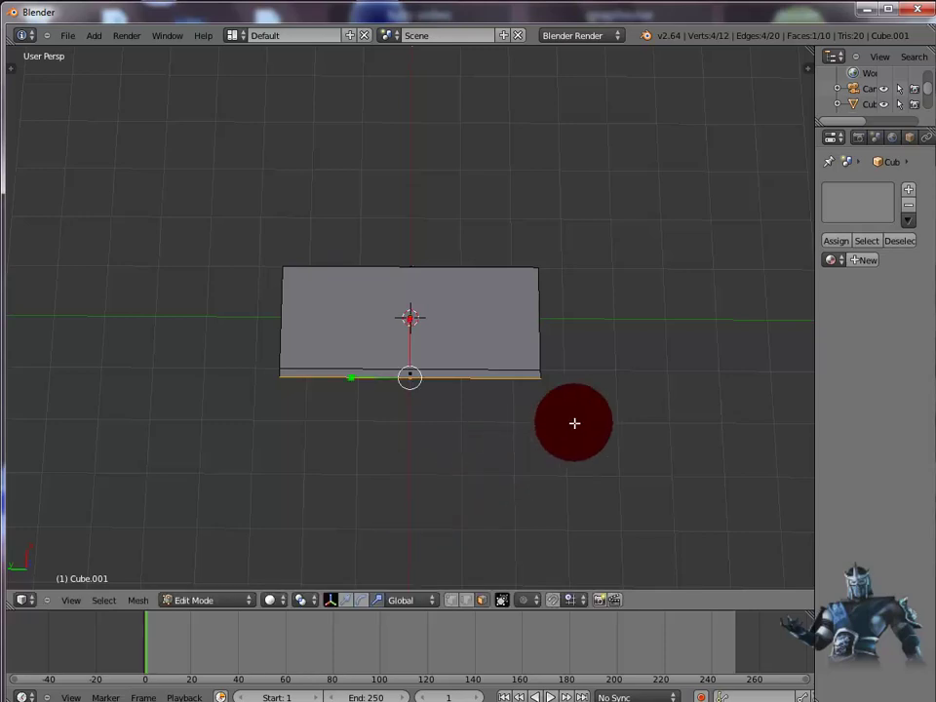
- Extrude the faces across one short end of the board, including the new strip's end, outward by about 0.19
middle_click_drag(603, 398, 426, 238)
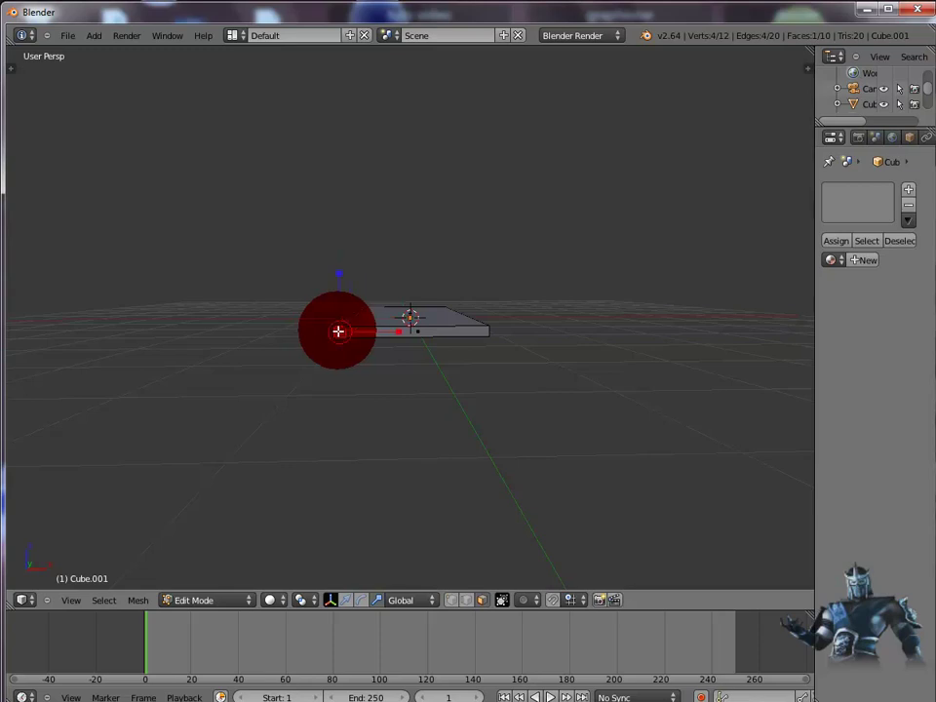
right_click(433, 333, "shift")
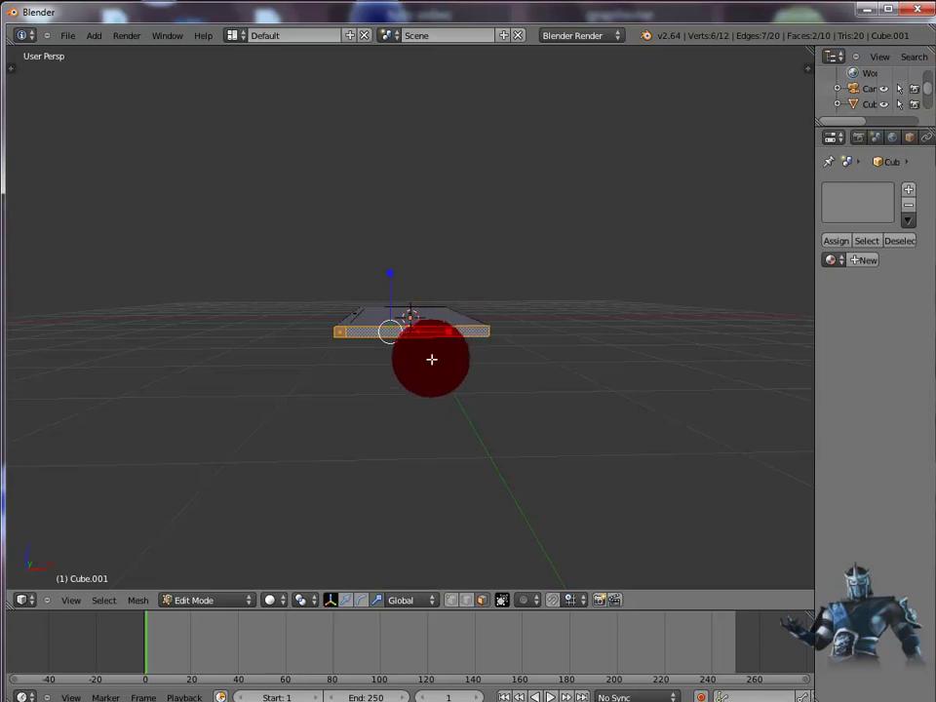
middle_click_drag(476, 364, 451, 501)
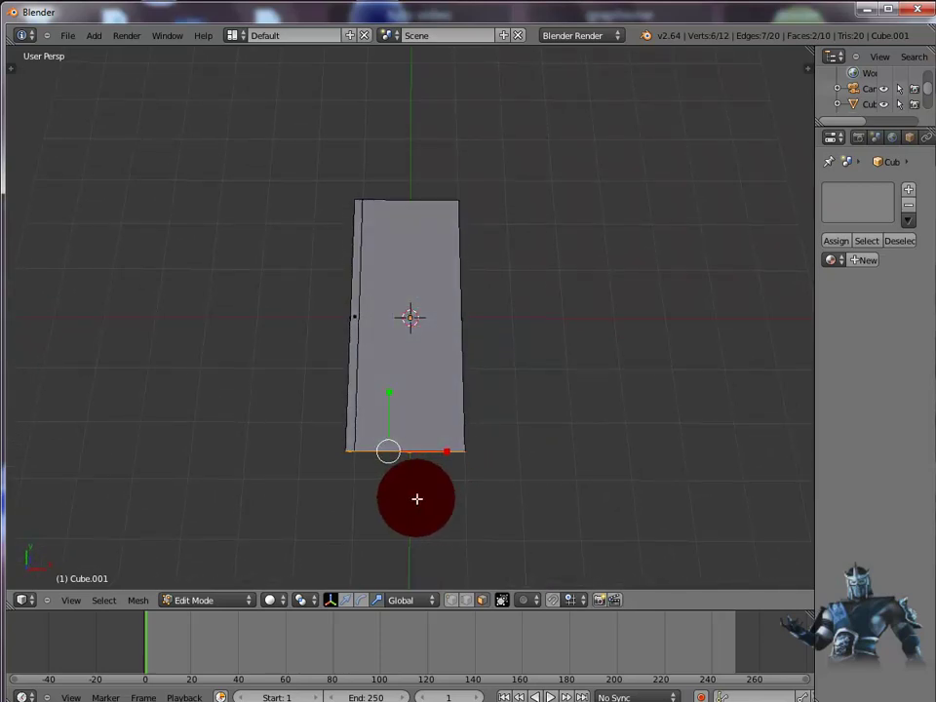
key("e")
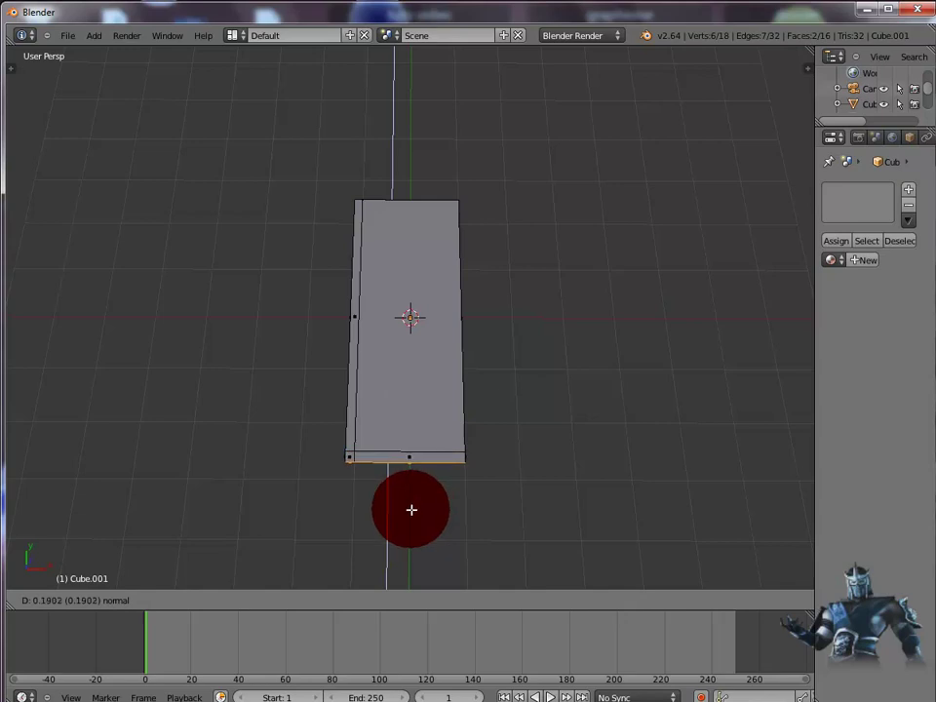
left_click(411, 509)
- Extrude the faces along the board's remaining long side, including the corner strip's end, outward by about 0.16
middle_click_drag(562, 451, 234, 337)
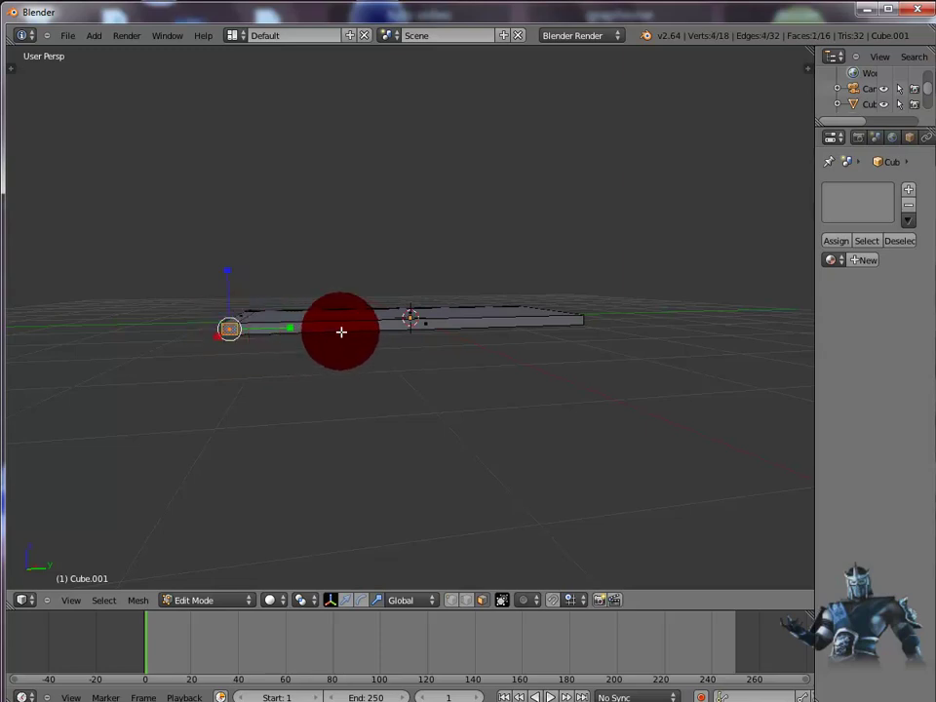
left_click(347, 329)
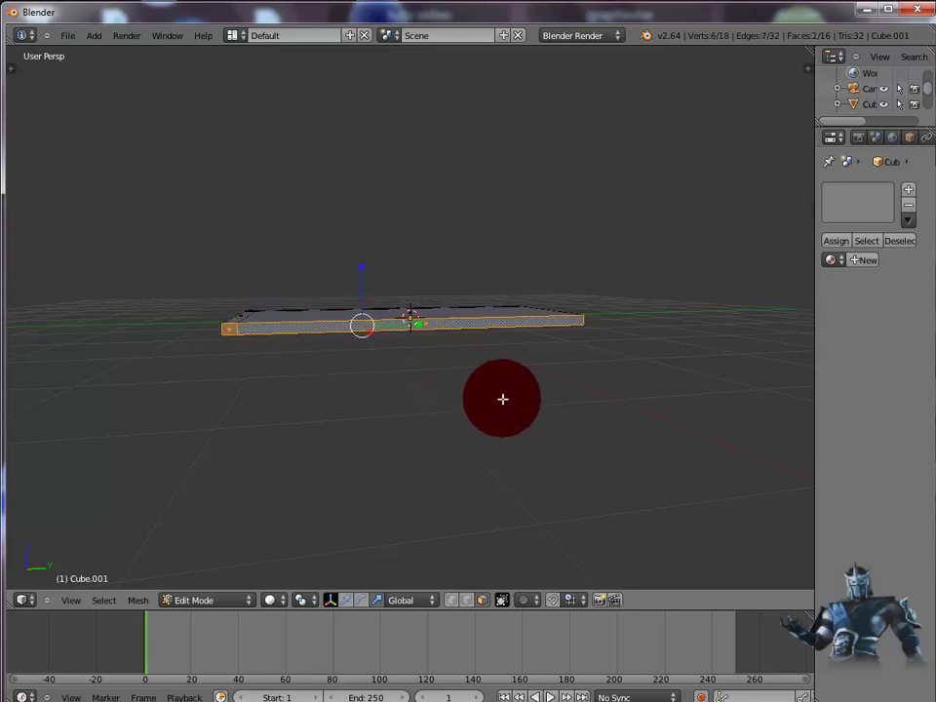
middle_click_drag(502, 398, 474, 534)
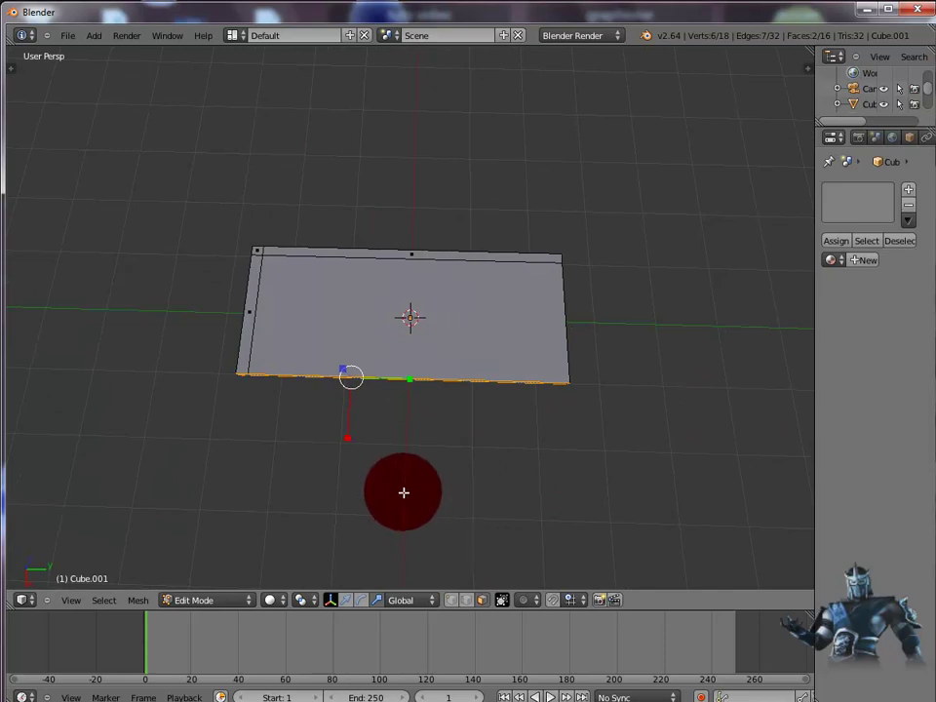
key("e")
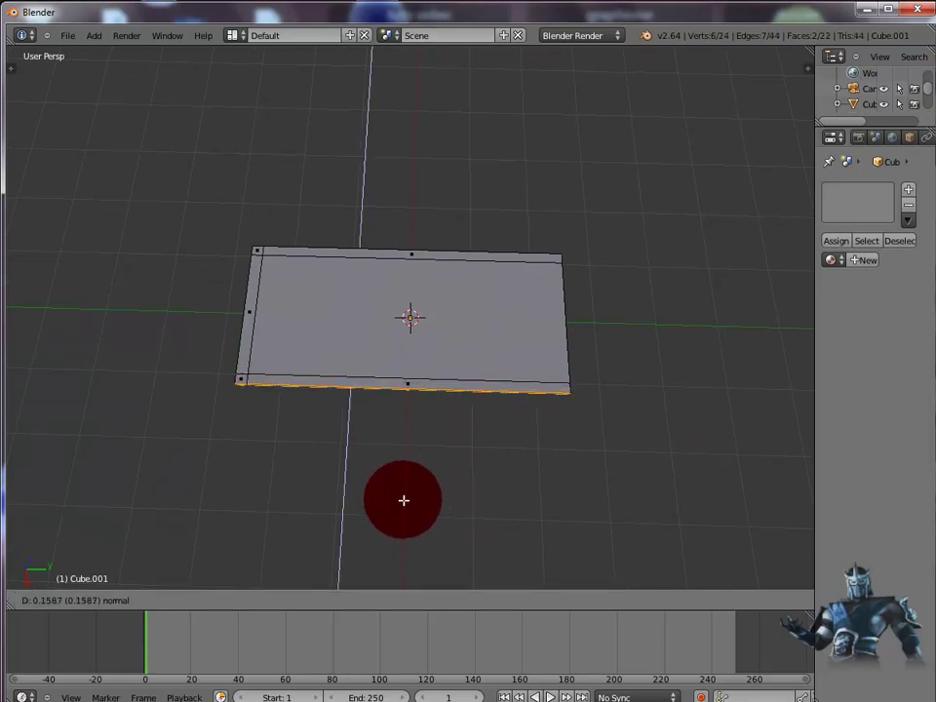
left_click(404, 500)
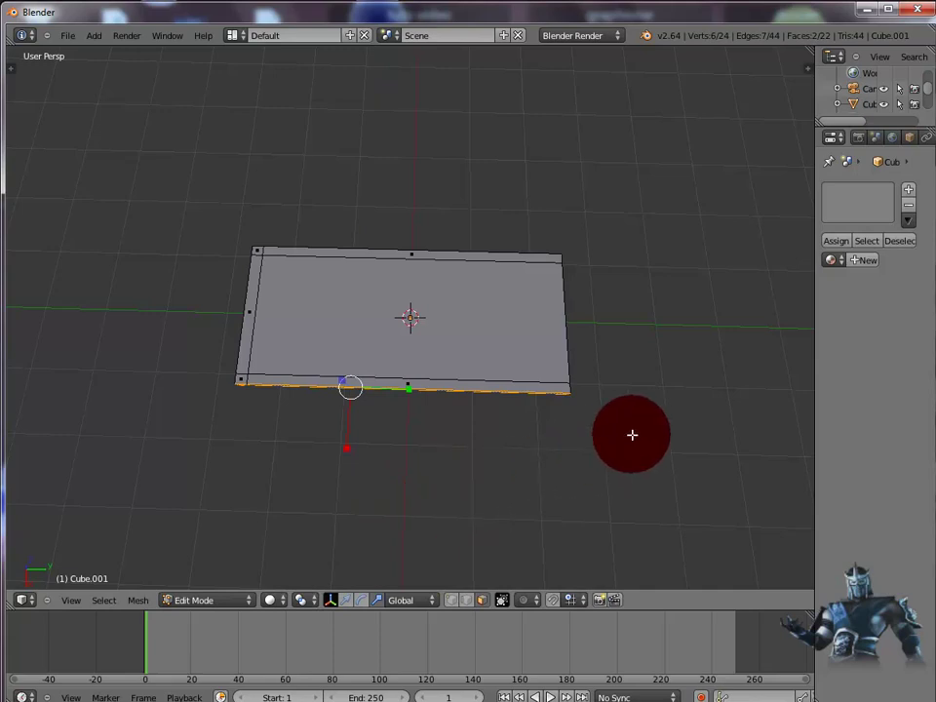
- Extrude the three faces across the board's remaining short end outward by about 0.17 to complete the border strip
middle_click_drag(631, 435, 345, 336)
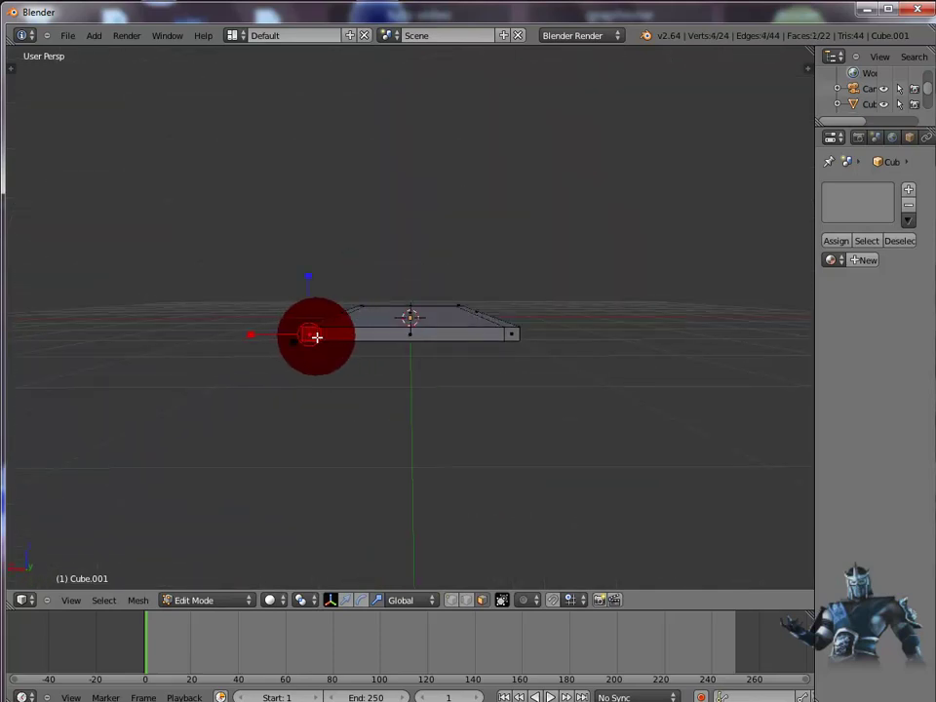
right_click(390, 335, "shift")
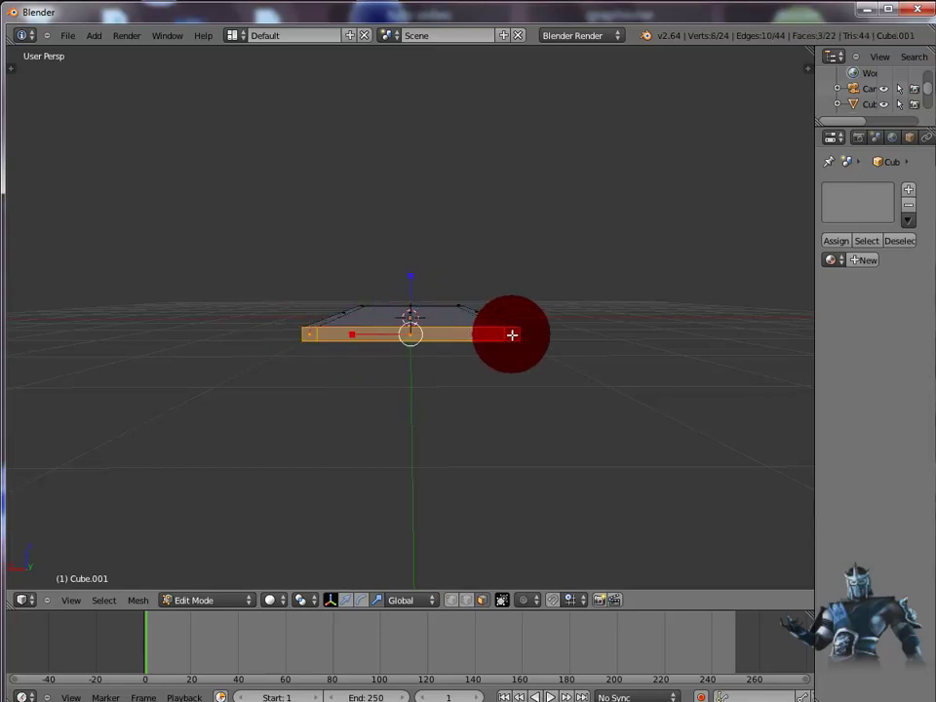
middle_click_drag(471, 380, 465, 509)
key("e")
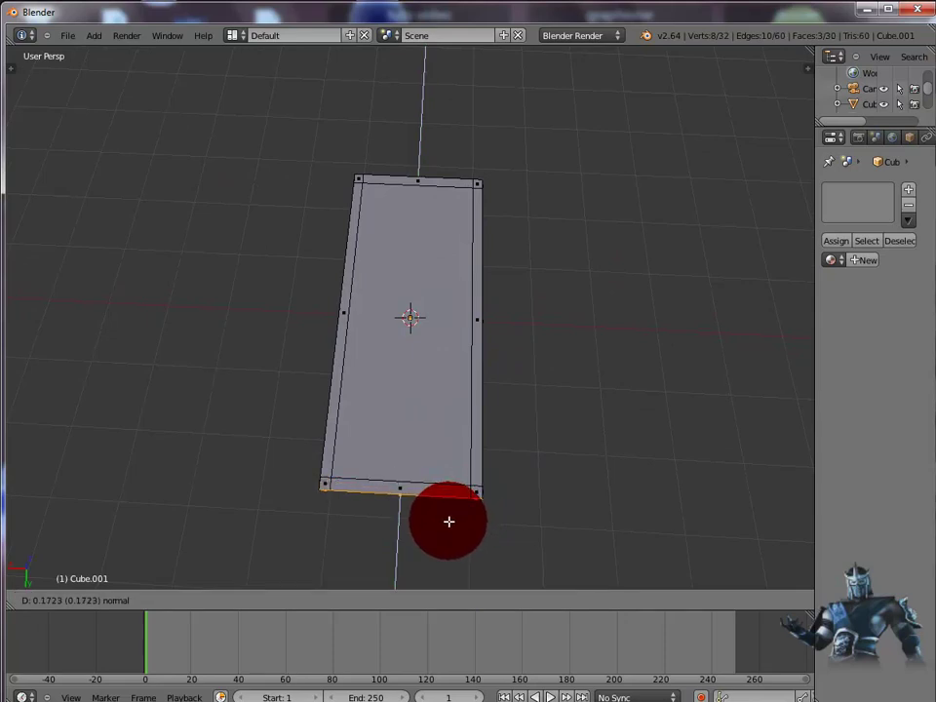
left_click(450, 522)
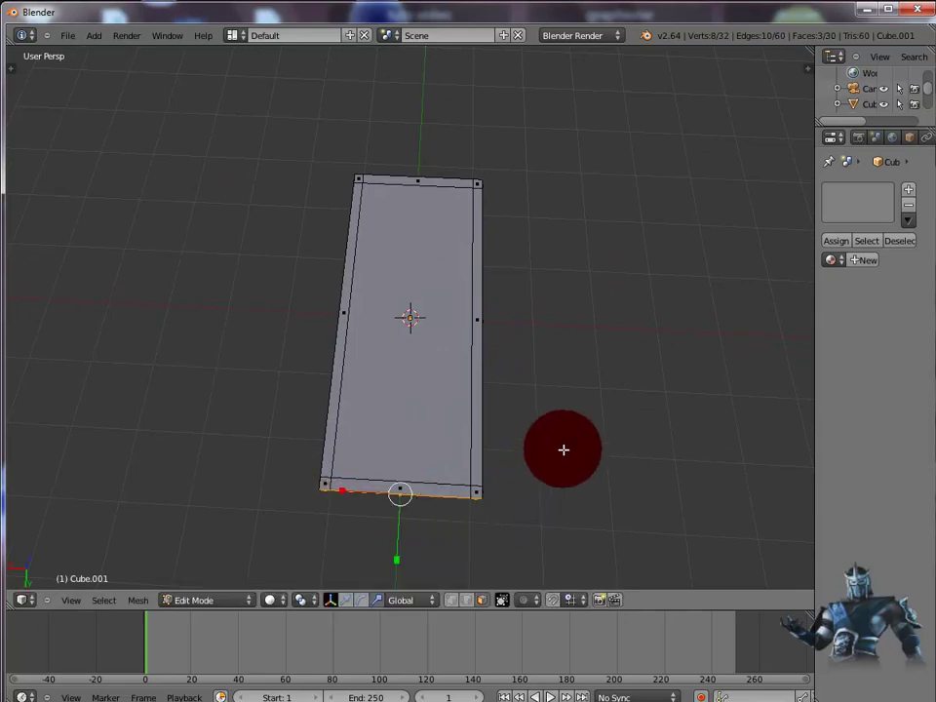
- In Object Mode, raise the whole board along Z well above the grid floor
middle_click_drag(566, 448, 755, 313)
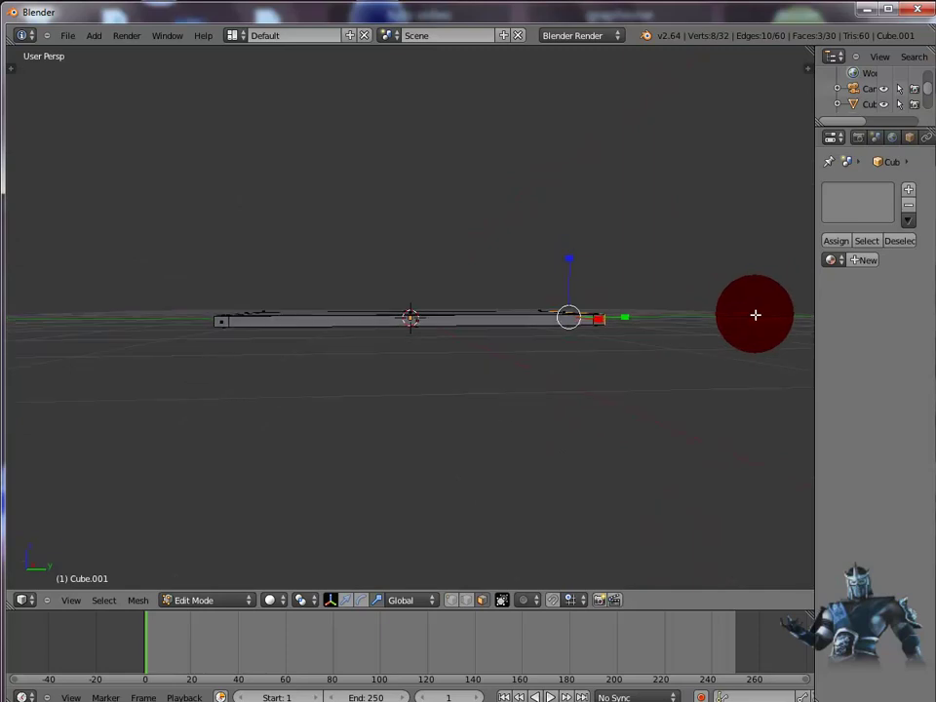
left_click(245, 603)
left_click(223, 589)
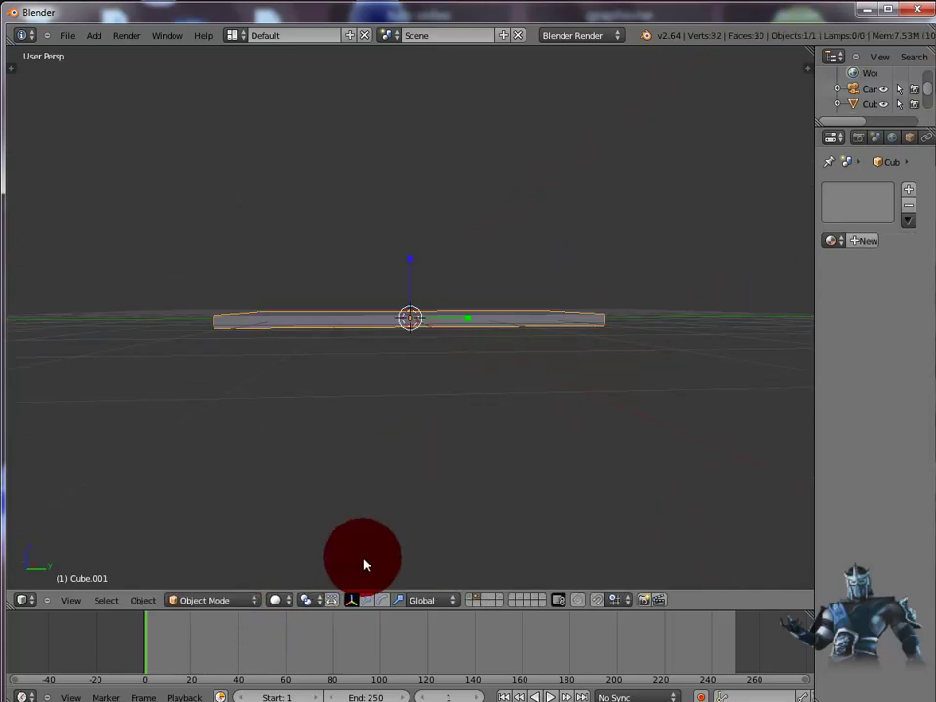
left_click(365, 599)
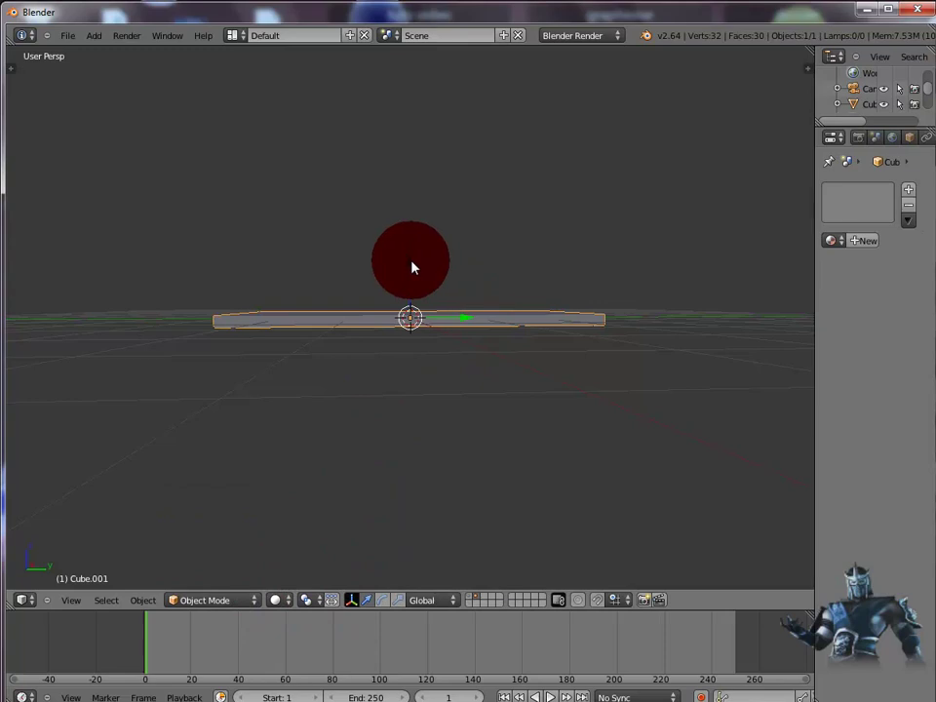
left_click_drag(411, 267, 419, 190)
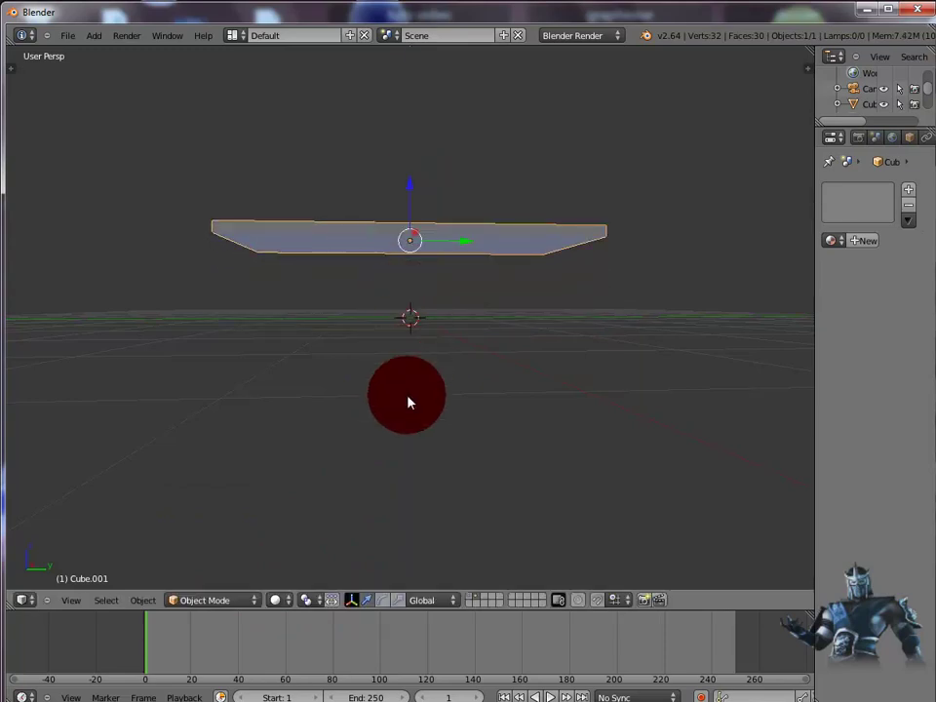
- In Edit Mode, extrude the four small corner faces of the board's underside downward by about 1.6 as table legs, and return to Object Mode
left_click(251, 602)
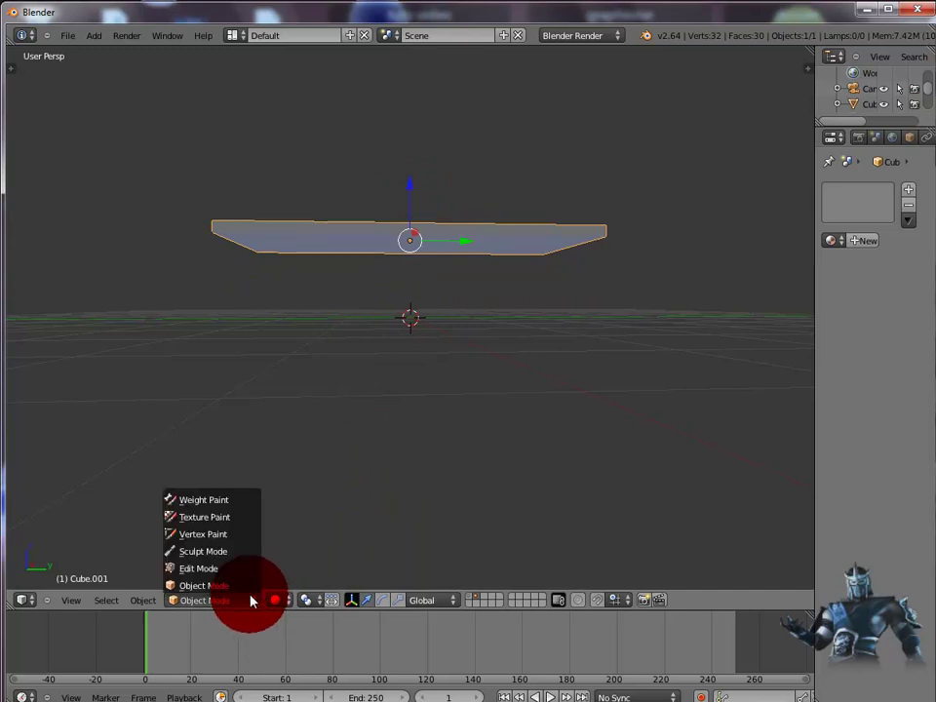
left_click(222, 569)
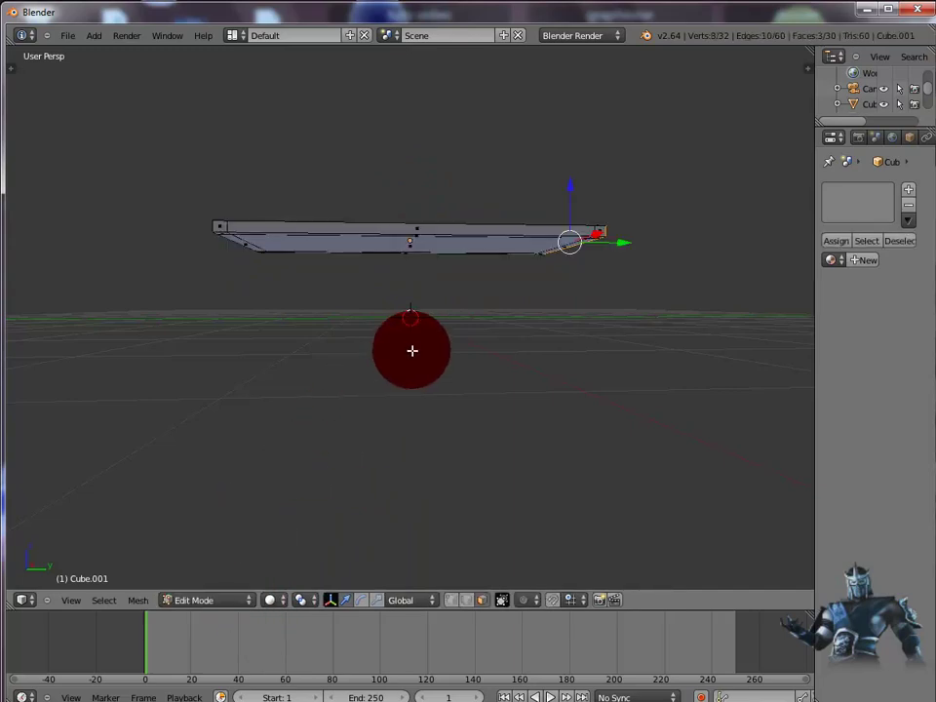
middle_click_drag(412, 350, 280, 229)
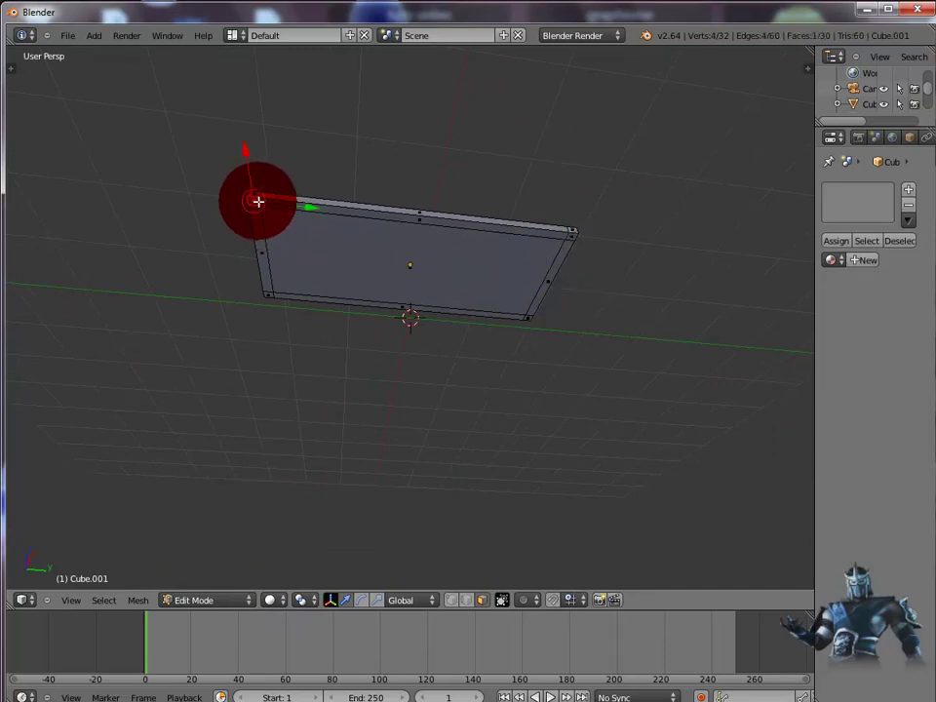
right_click(572, 236, "shift")
right_click(528, 319, "shift")
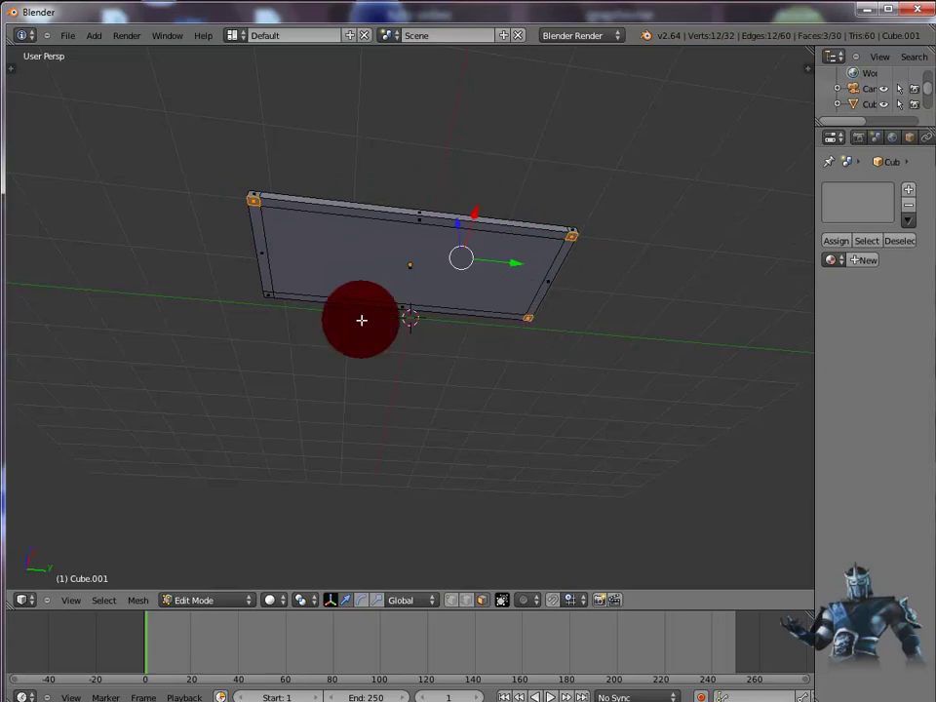
right_click(270, 296, "shift")
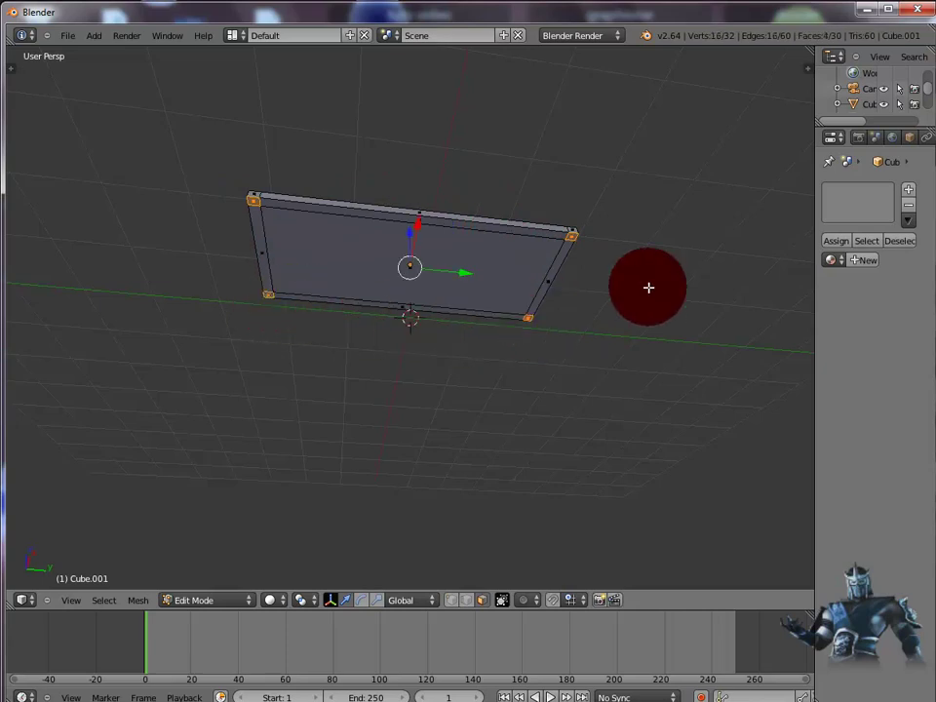
middle_click_drag(648, 287, 646, 363)
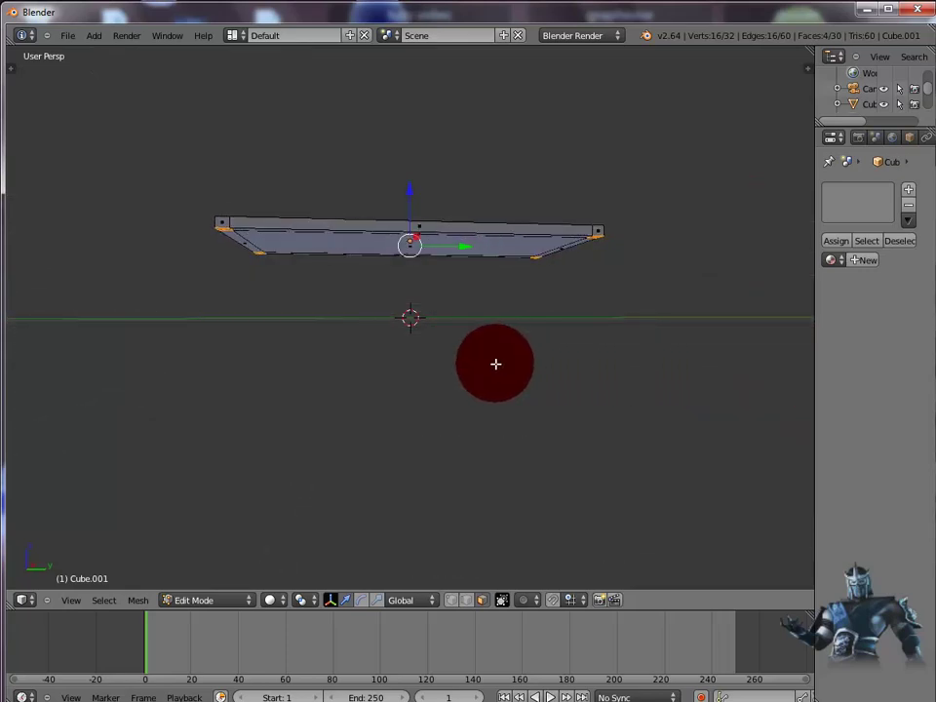
key("e")
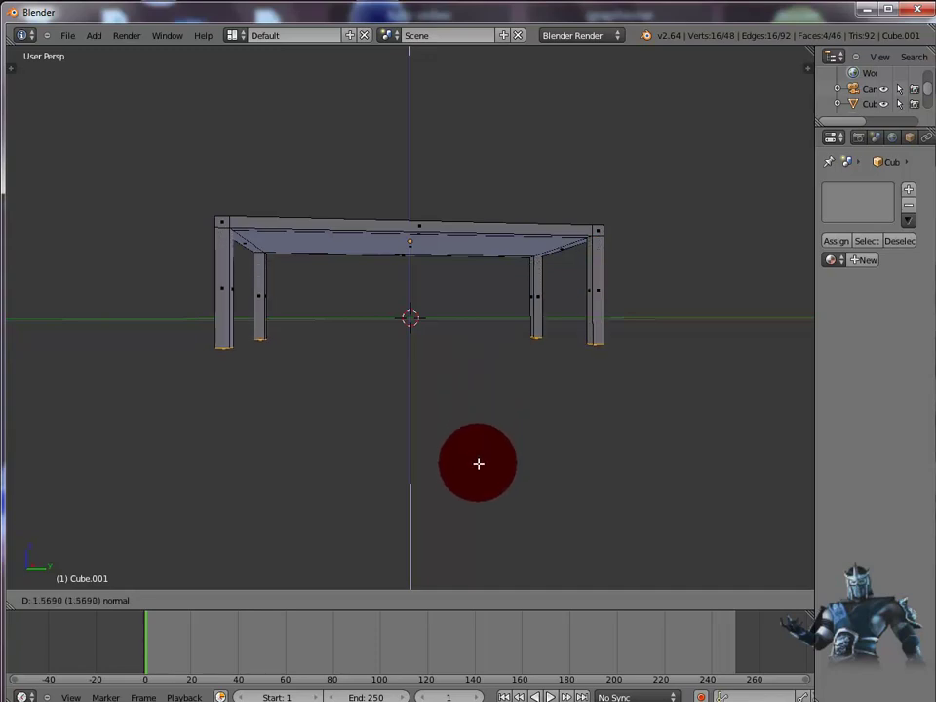
left_click(477, 468)
middle_click_drag(730, 371, 645, 422)
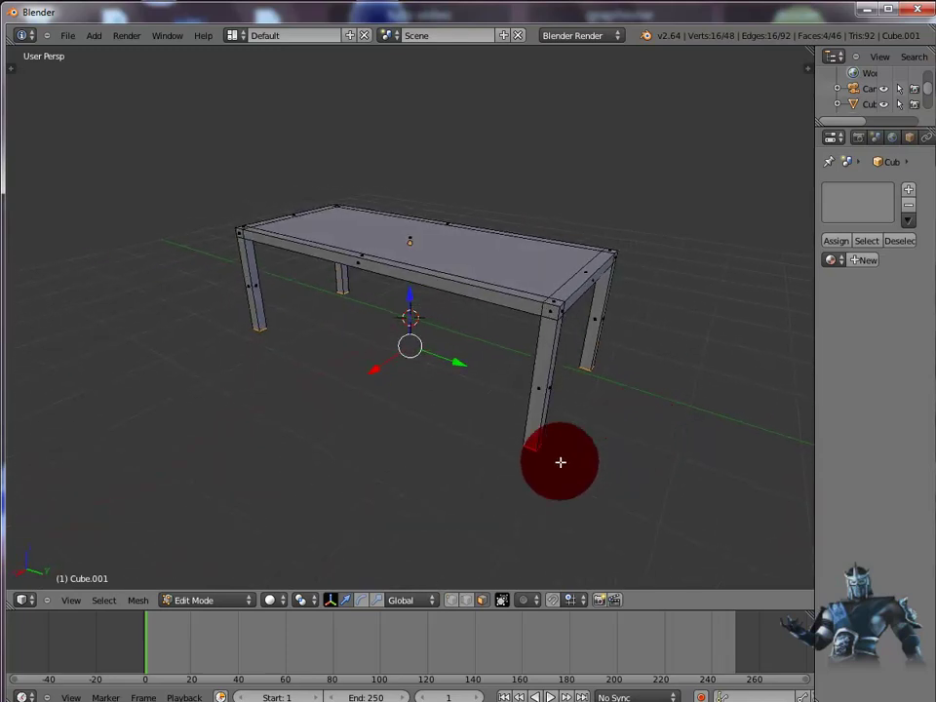
left_click(252, 602)
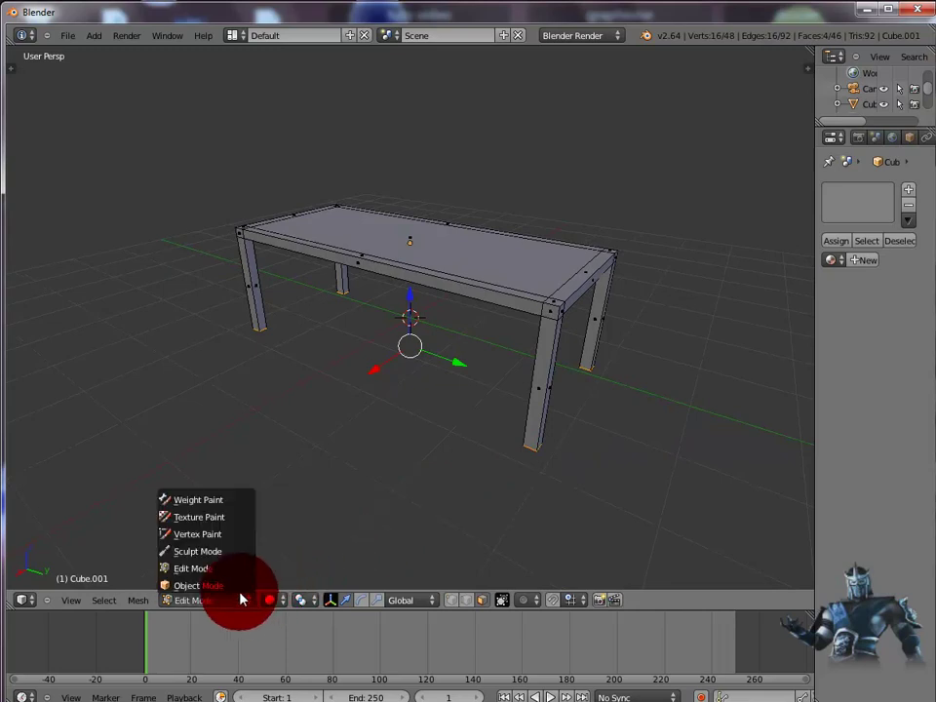
left_click(234, 586)
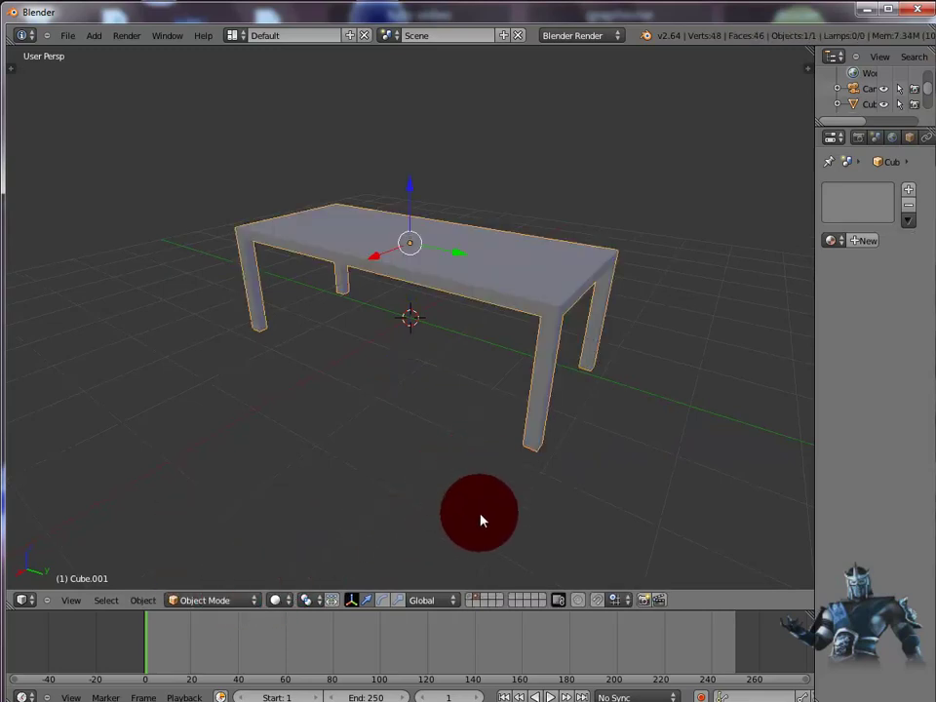
- Show the first layer with the cabinet alongside the table's layer and move the table along Y, out in front of the cabinet
left_click(471, 600, "shift")
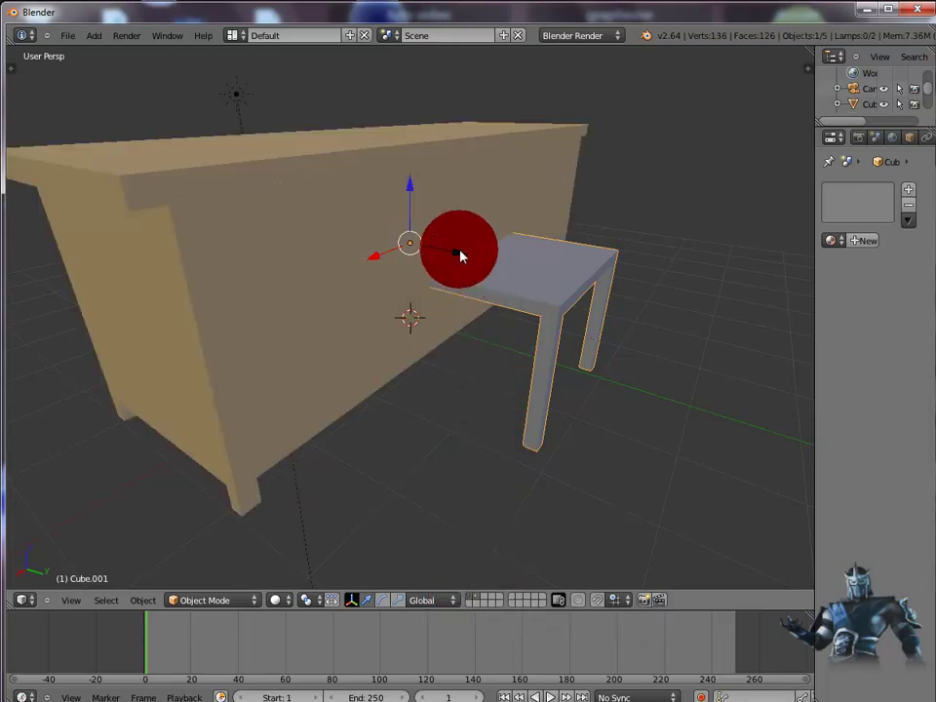
middle_click_drag(697, 336, 878, 334)
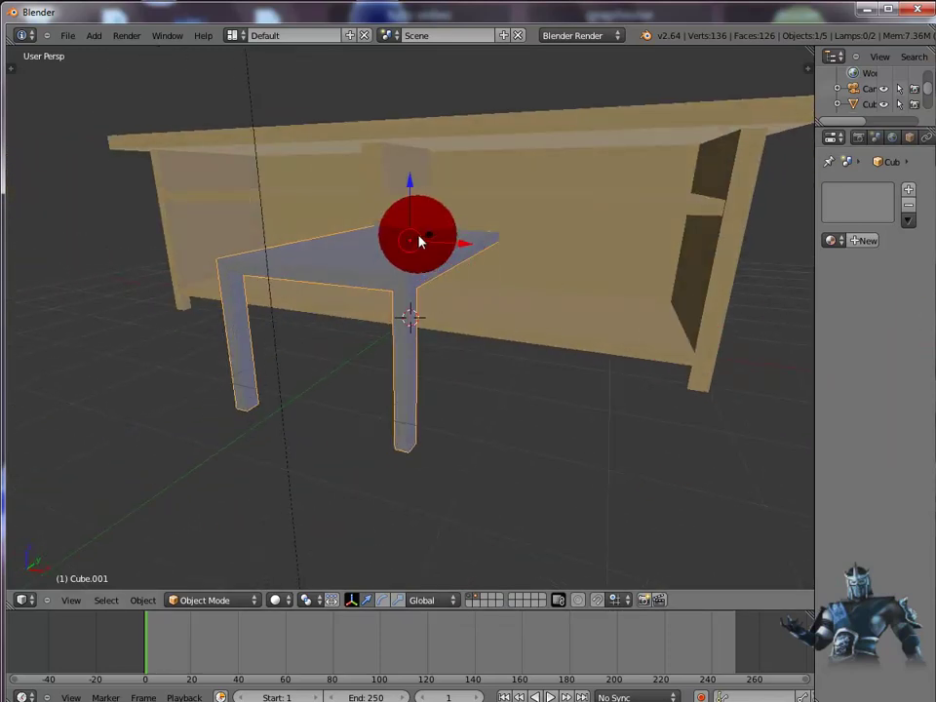
left_click_drag(430, 236, 338, 325)
scroll(419, 351, "down", 5)
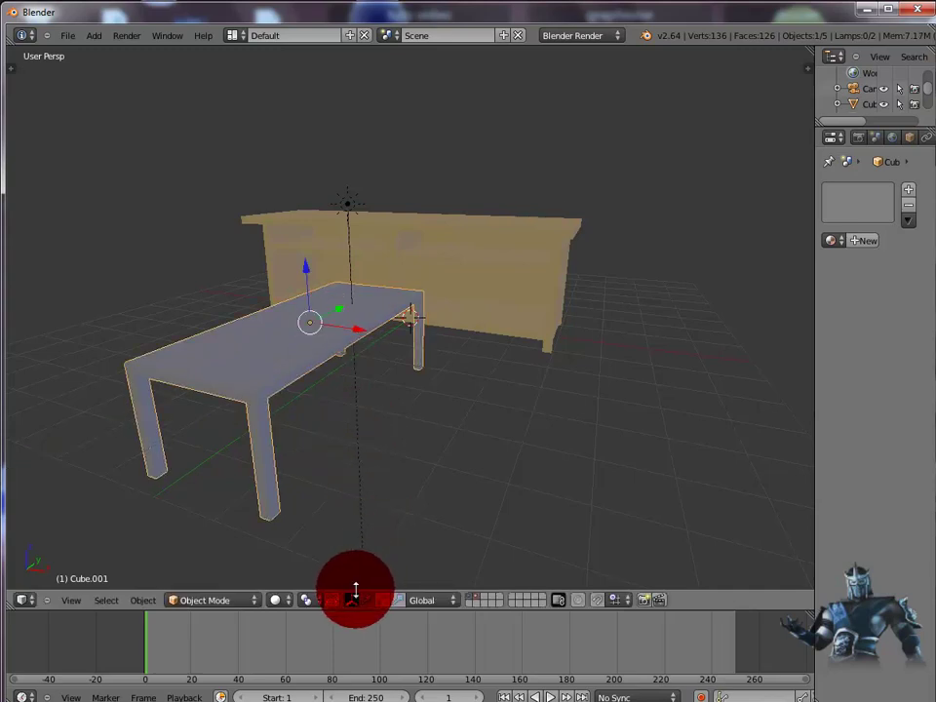
- Rotate the table about -89° around the global Z axis so its long side runs parallel to the cabinet
left_click(396, 598)
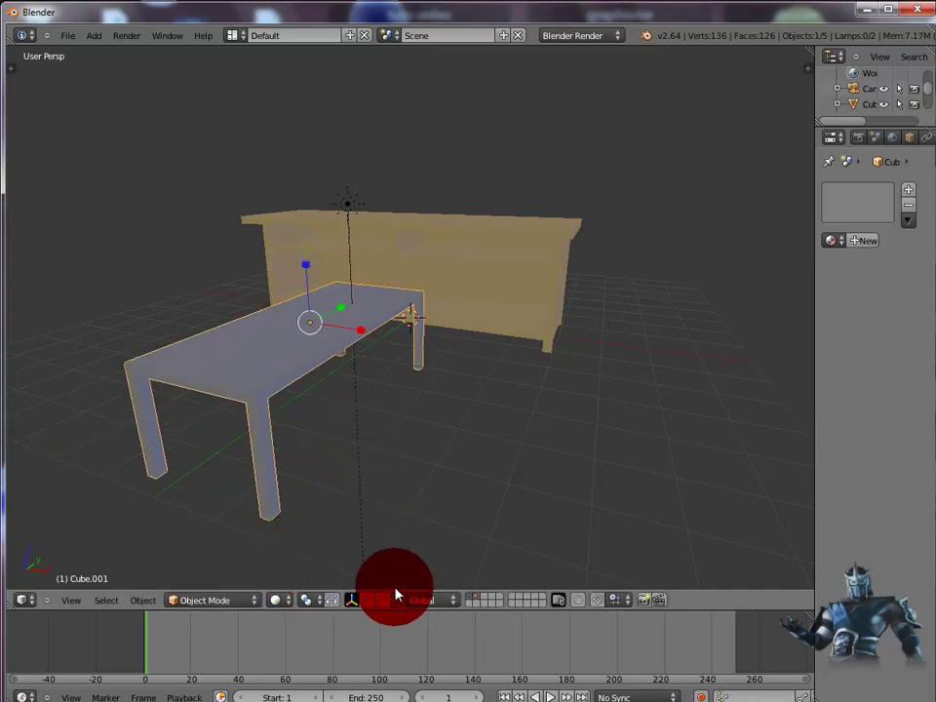
left_click(382, 600)
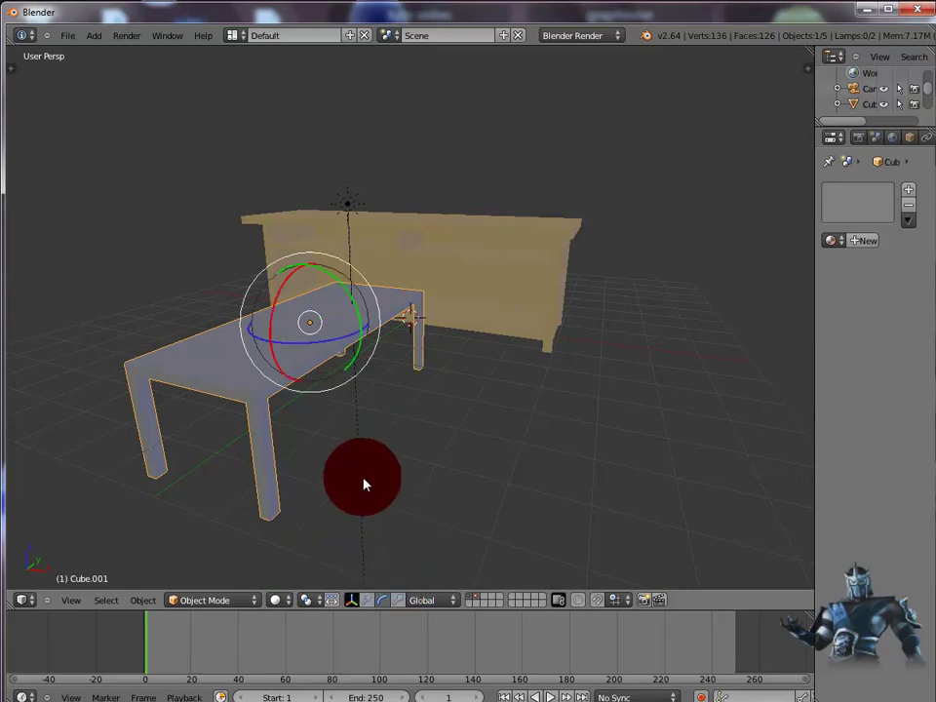
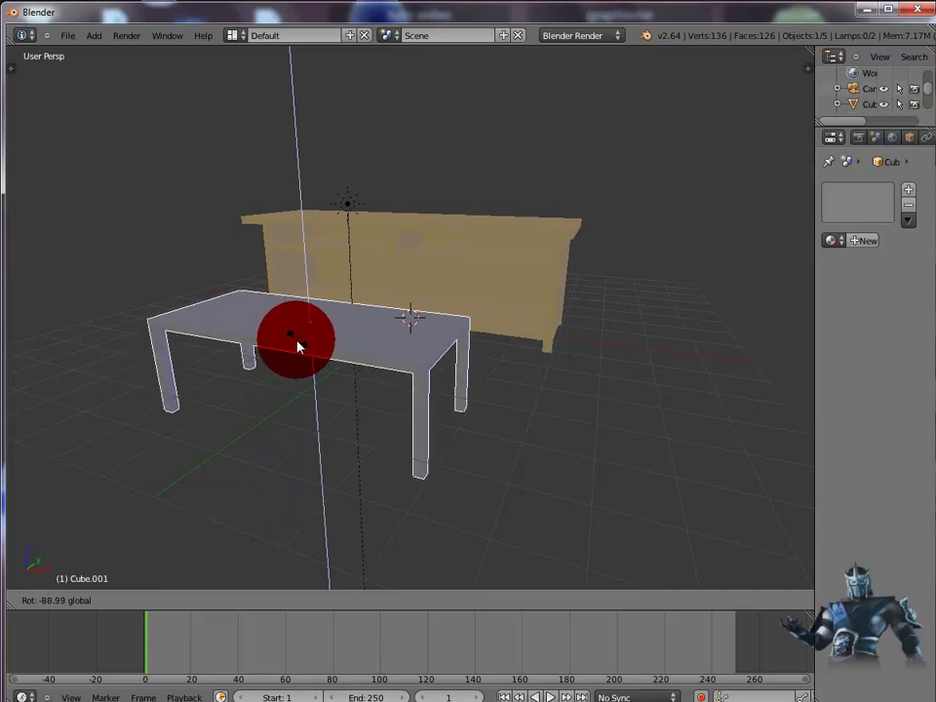
left_click(298, 345)
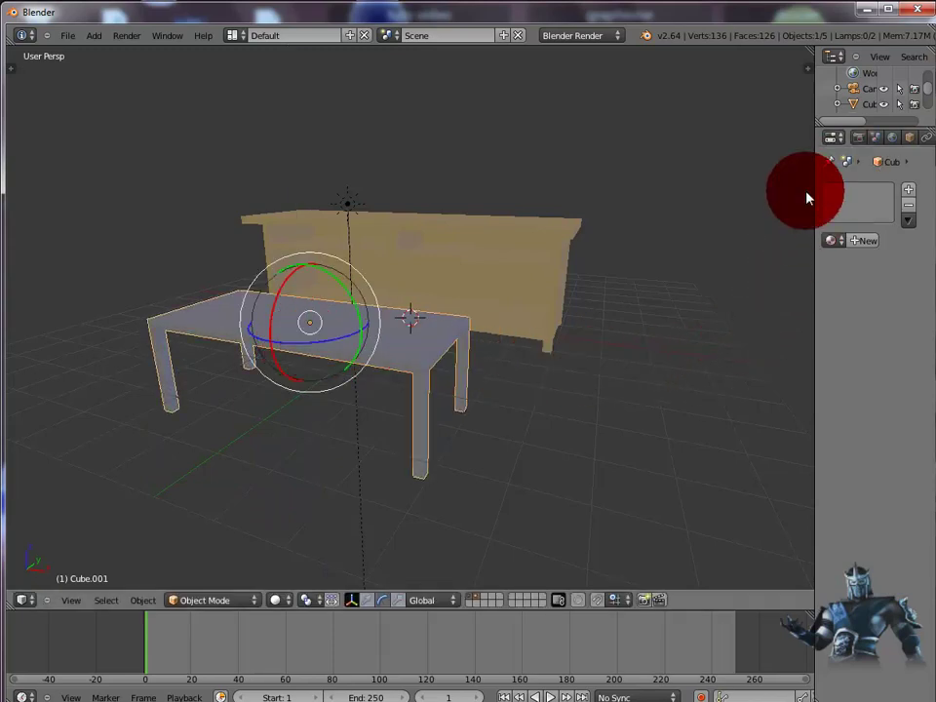
- Widen the properties area to give the table's material settings more room
left_click_drag(815, 179, 725, 184)
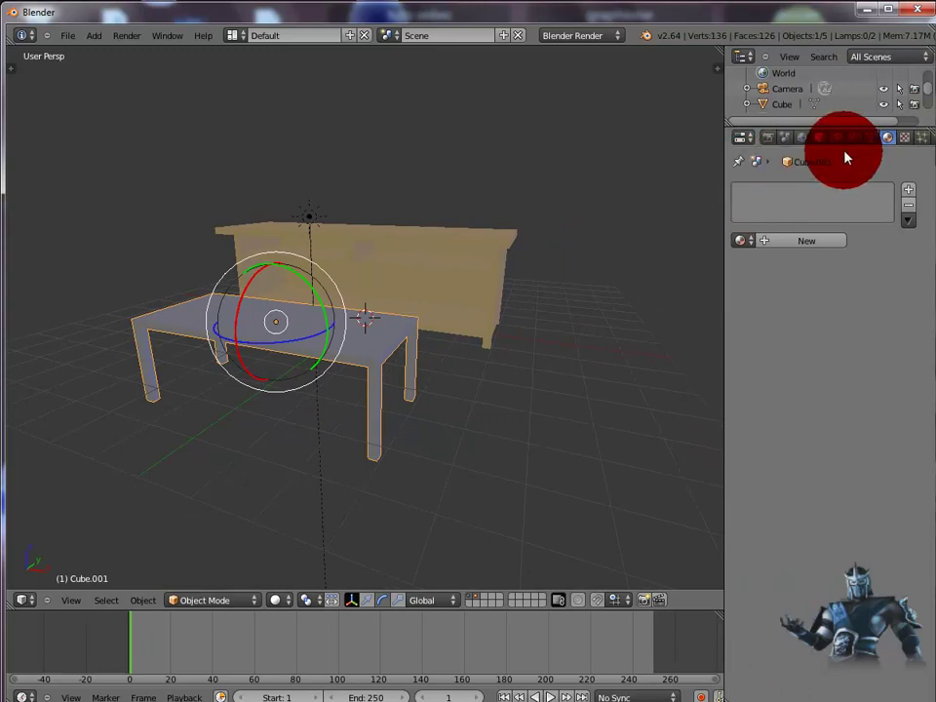
- Give the table a new material with a pale pink diffuse color and render the scene as a check
left_click(808, 246)
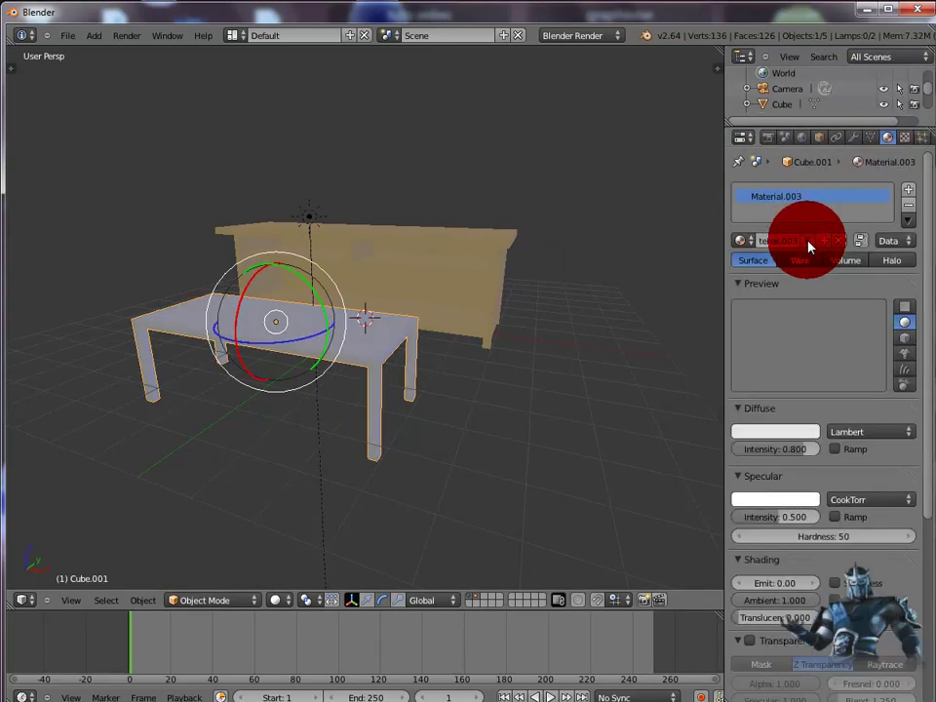
left_click(769, 435)
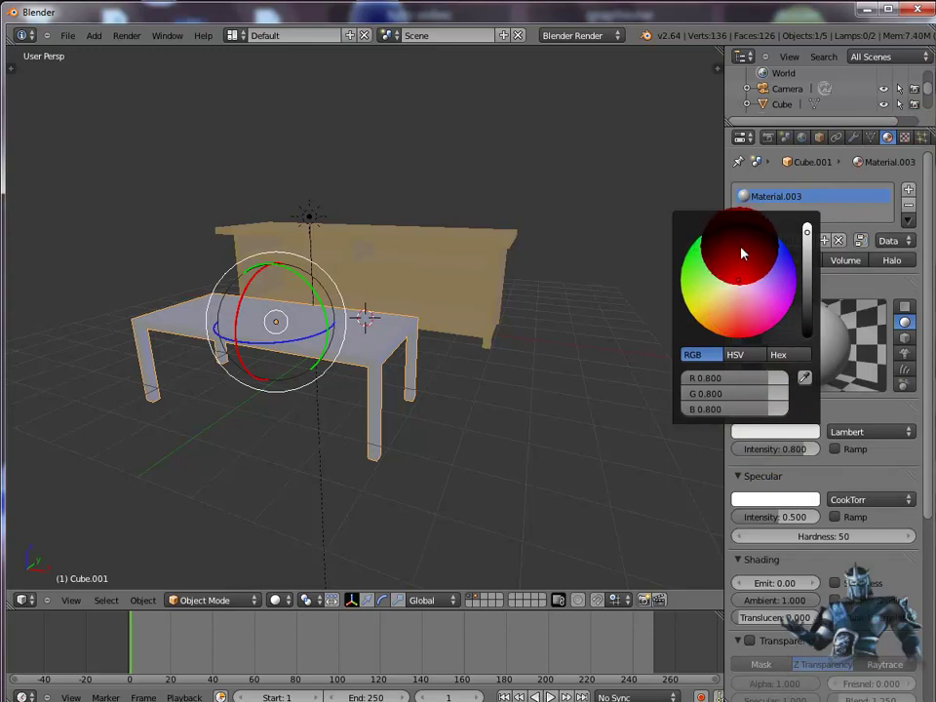
left_click(732, 301)
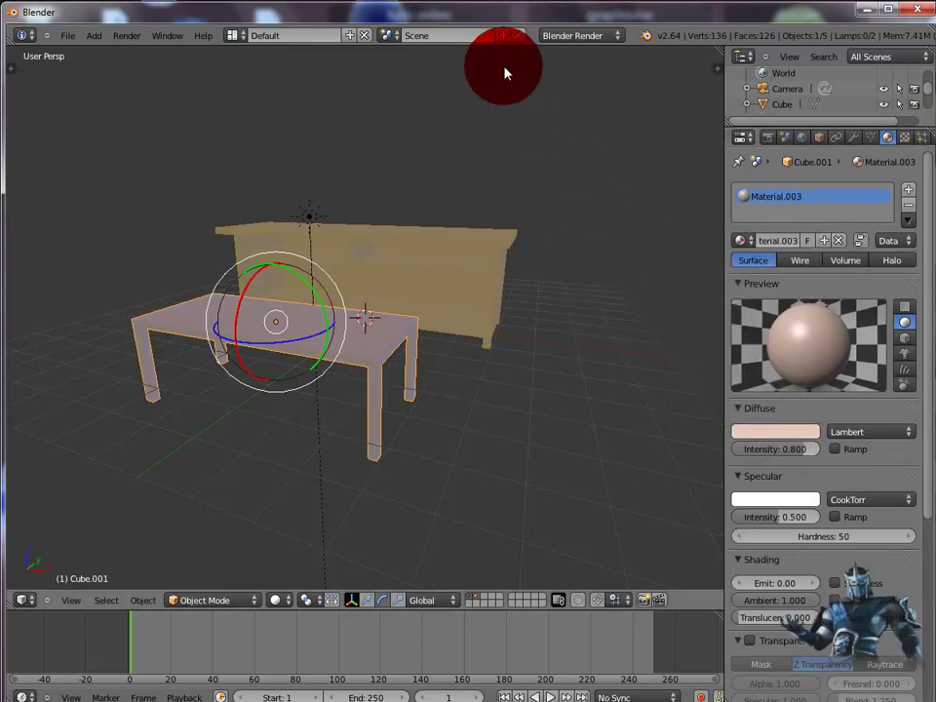
key("F12")
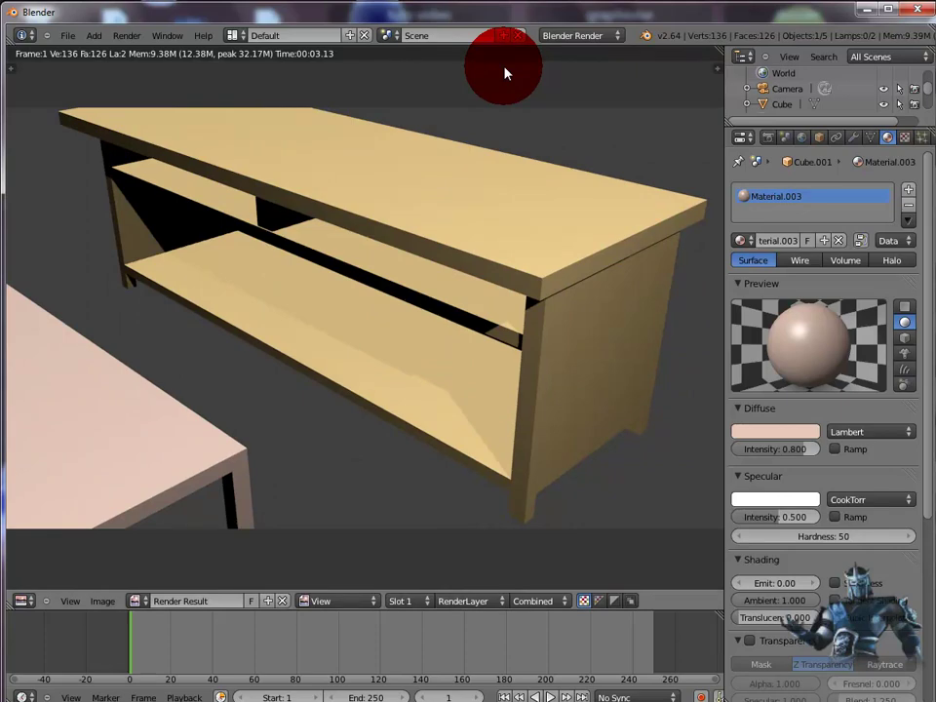
key("Escape")
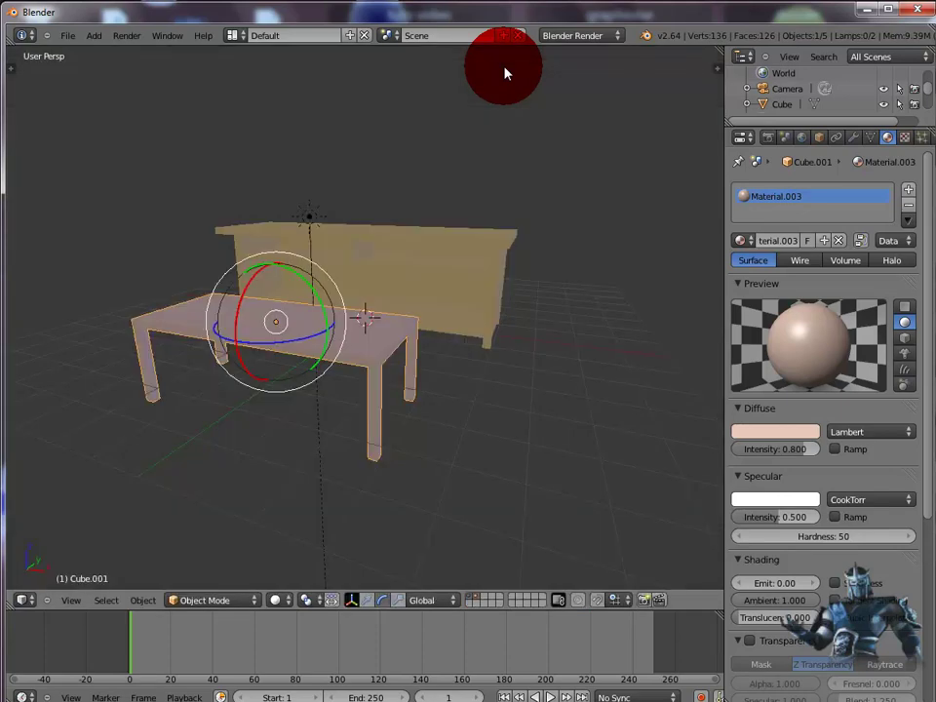
- Select the camera, move it along Y away from the cabinet toward the table's side, and test the framing with a render
scroll(509, 86, "down", 3)
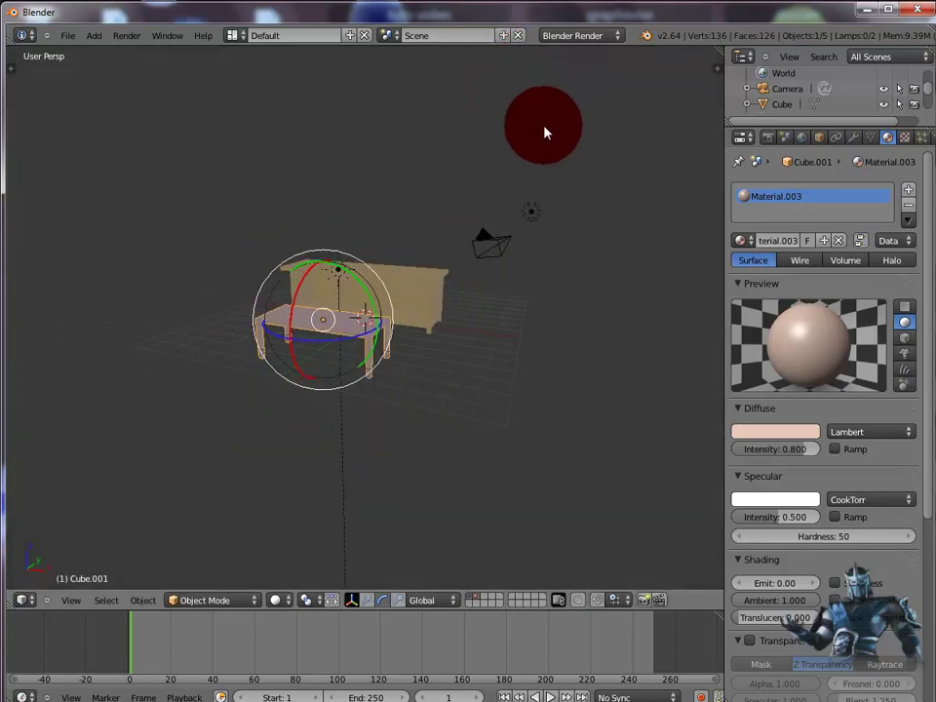
scroll(541, 135, "up", 1)
middle_click_drag(537, 139, 568, 207)
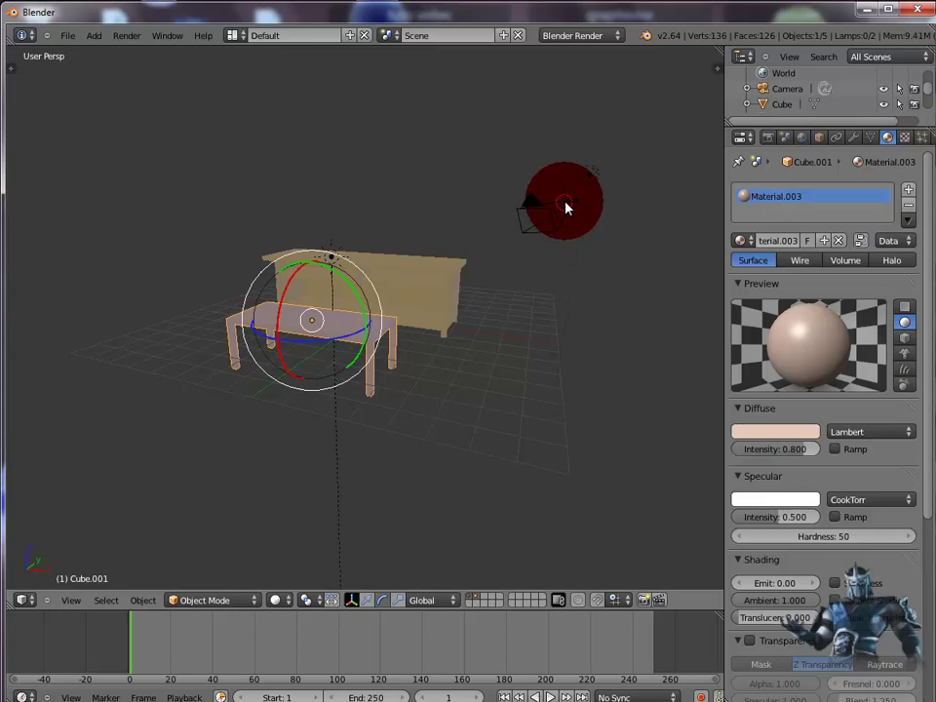
right_click(572, 208)
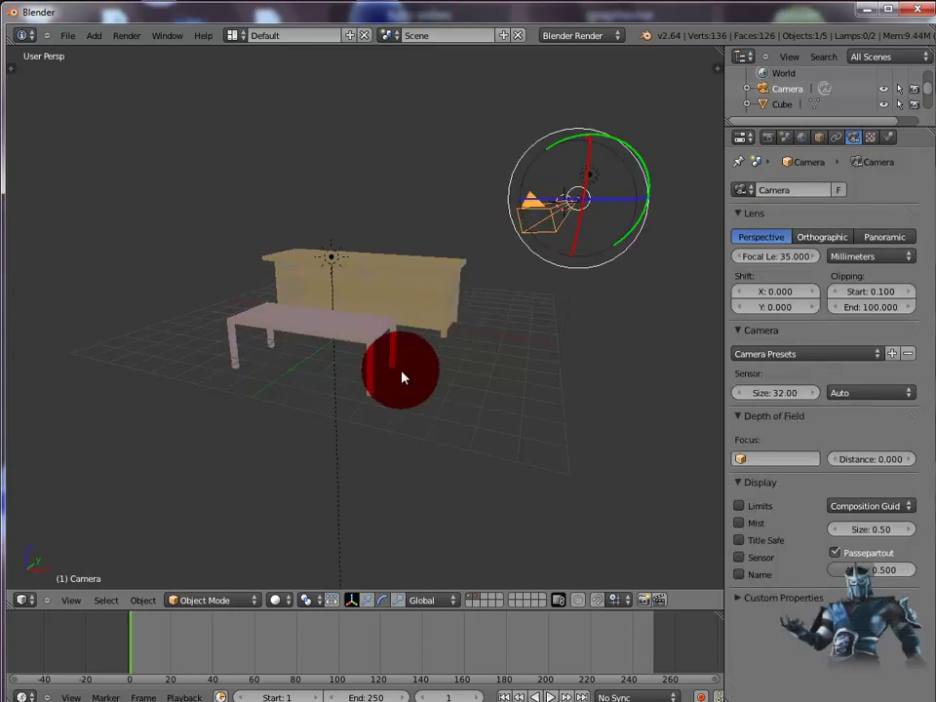
left_click(367, 601)
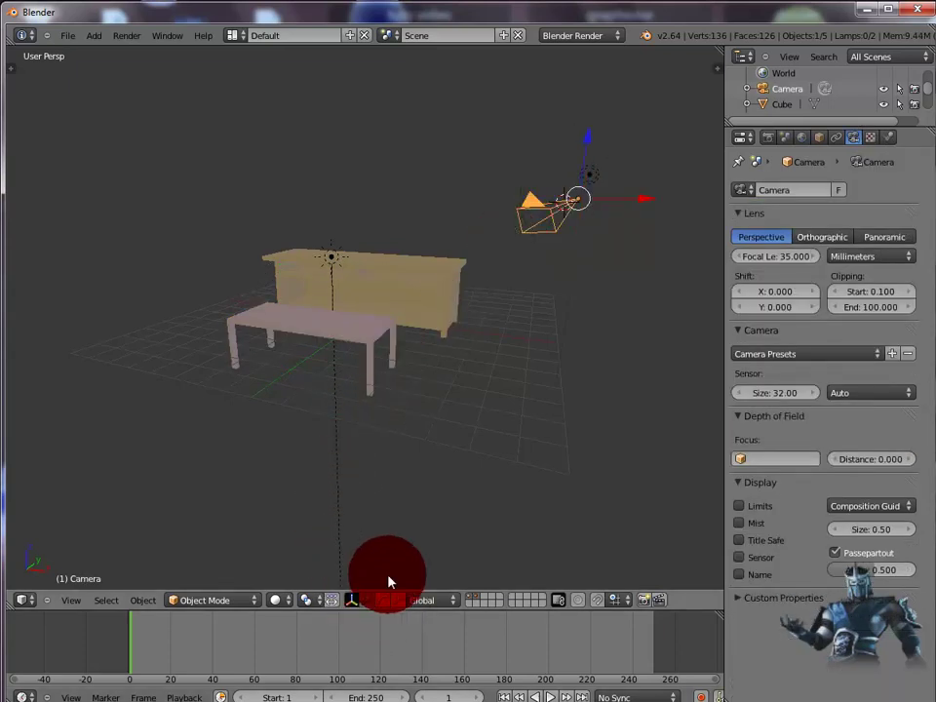
left_click(641, 203)
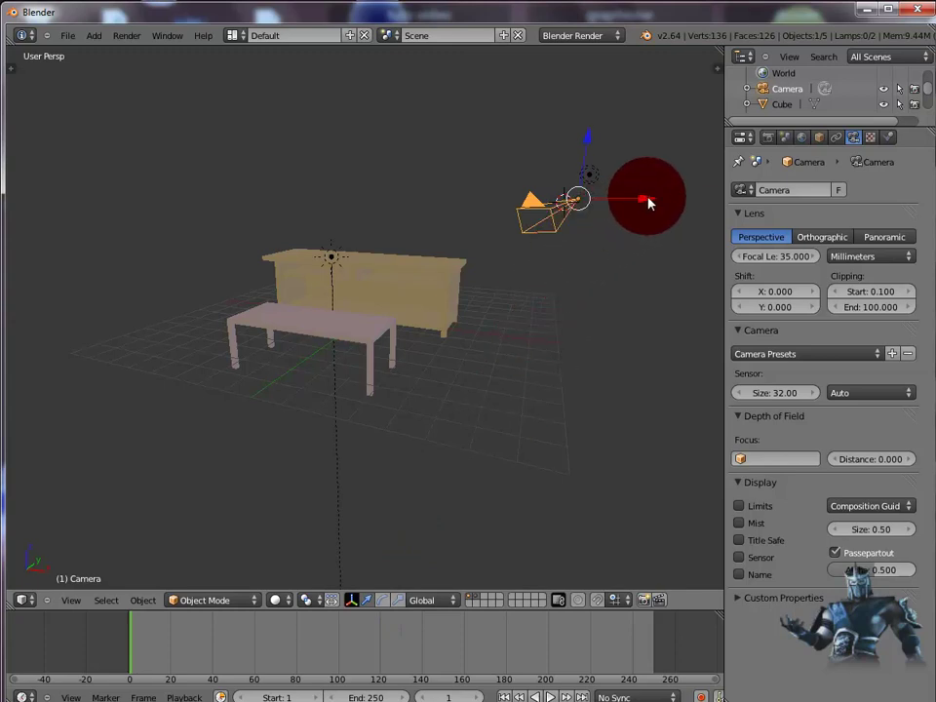
left_click_drag(649, 203, 610, 169)
key("z")
middle_click_drag(645, 313, 404, 412)
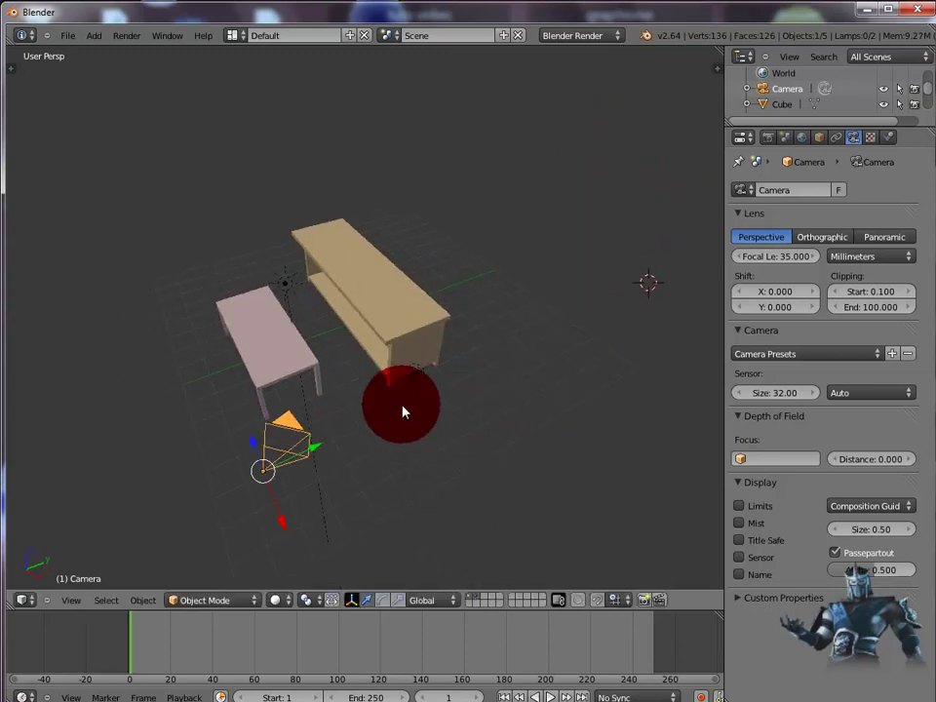
key("y")
right_click_drag(314, 450, 178, 515)
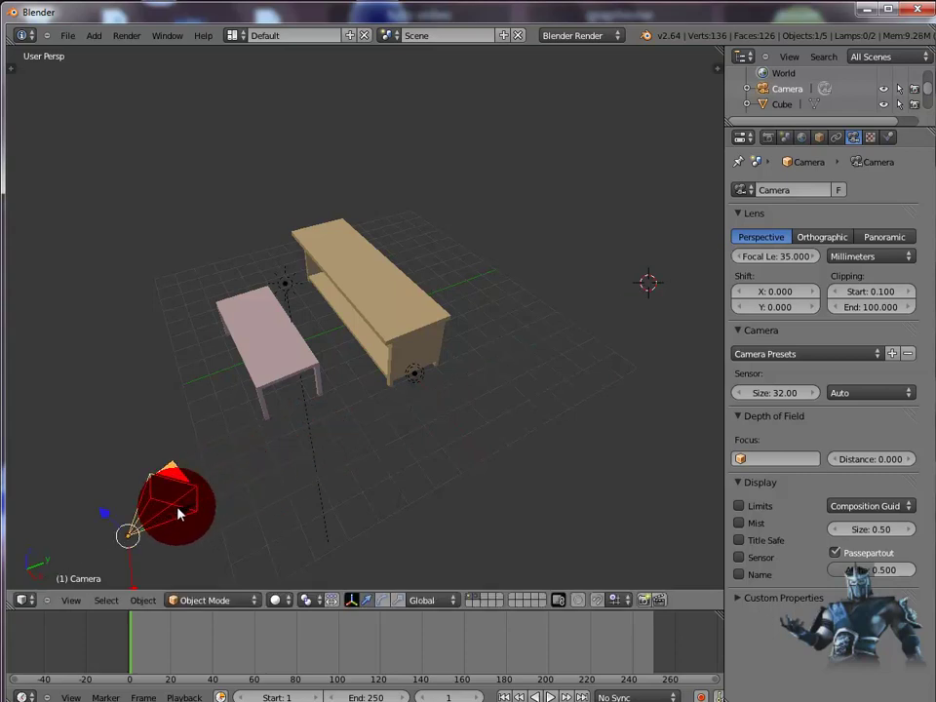
key("F12")
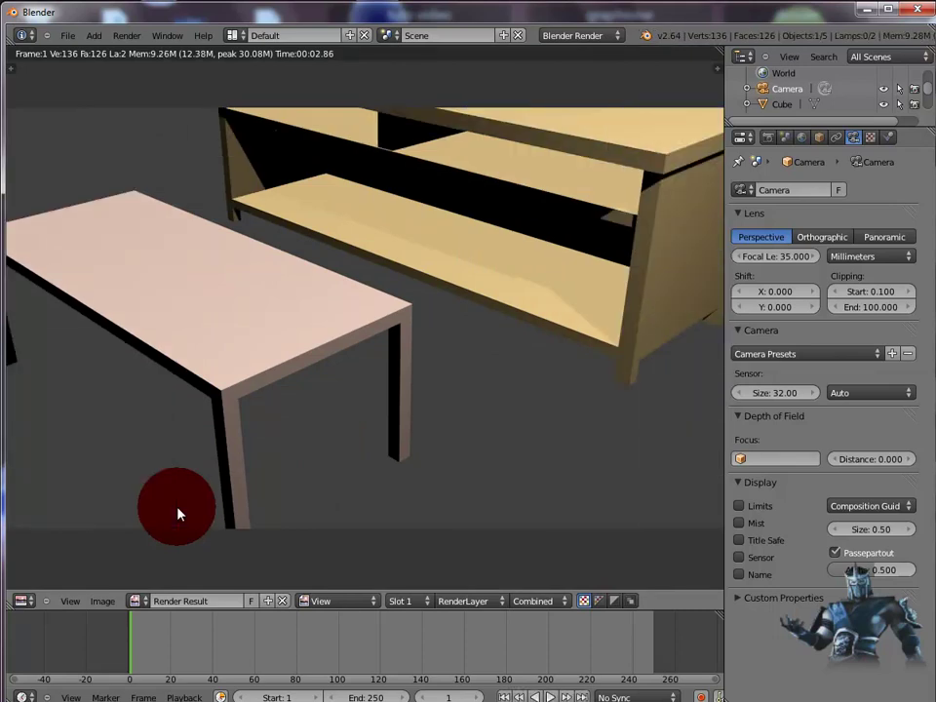
key("Escape")
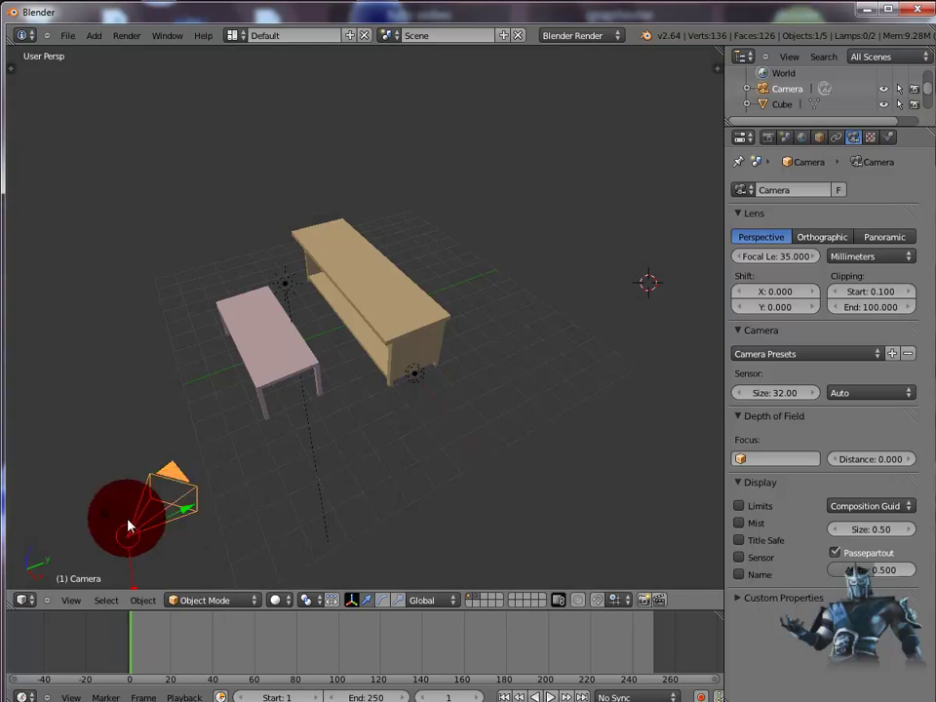
- Move the camera farther back along the global Y axis and render the scene again
key("g")
key("y")
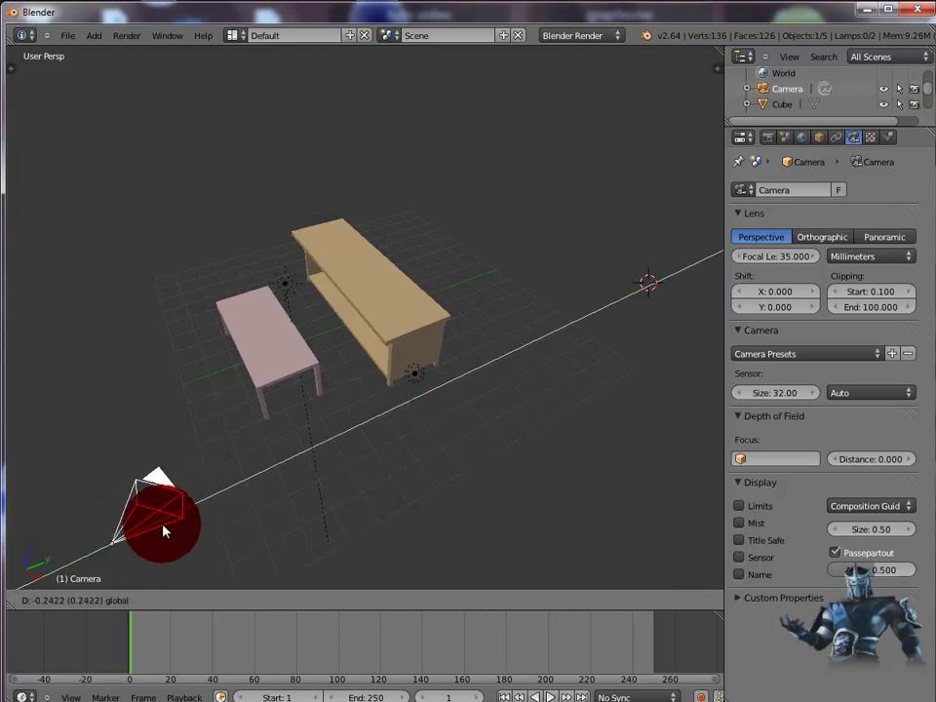
left_click(133, 544)
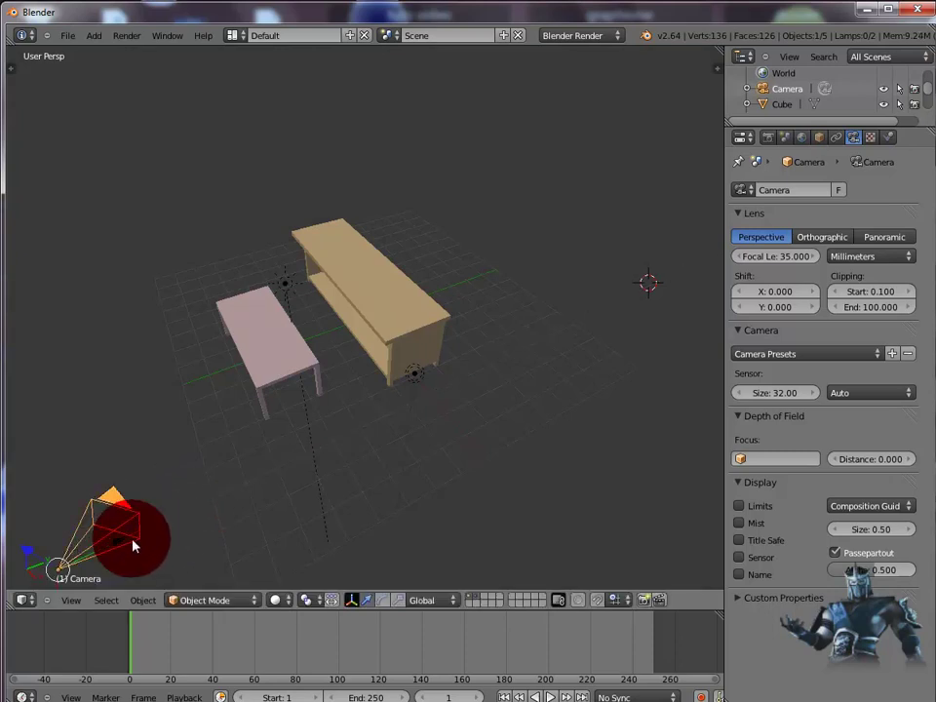
key("F12")
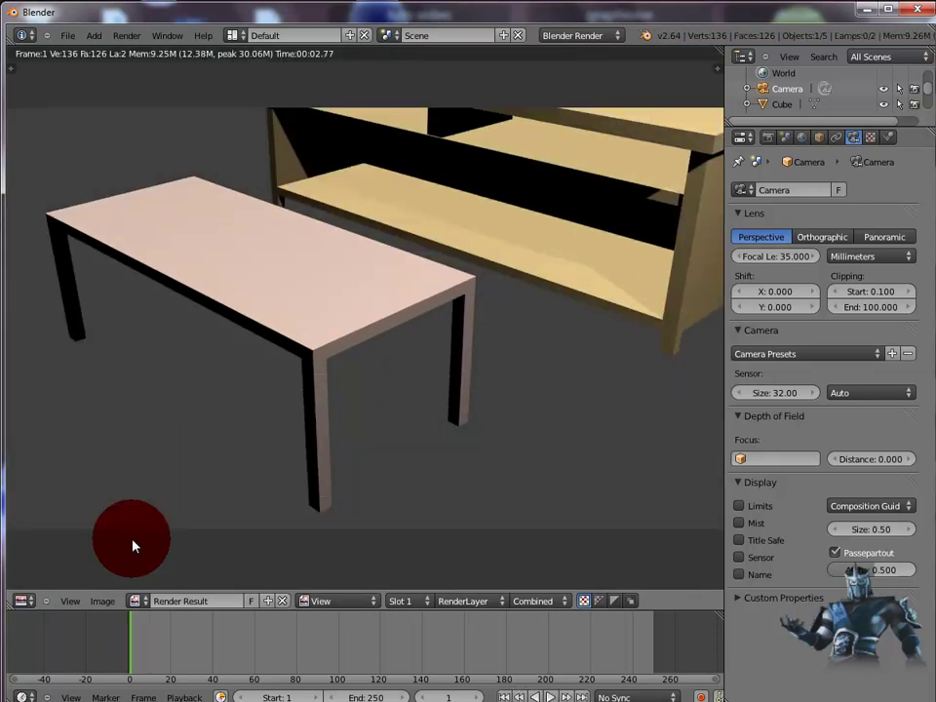
key("Escape")
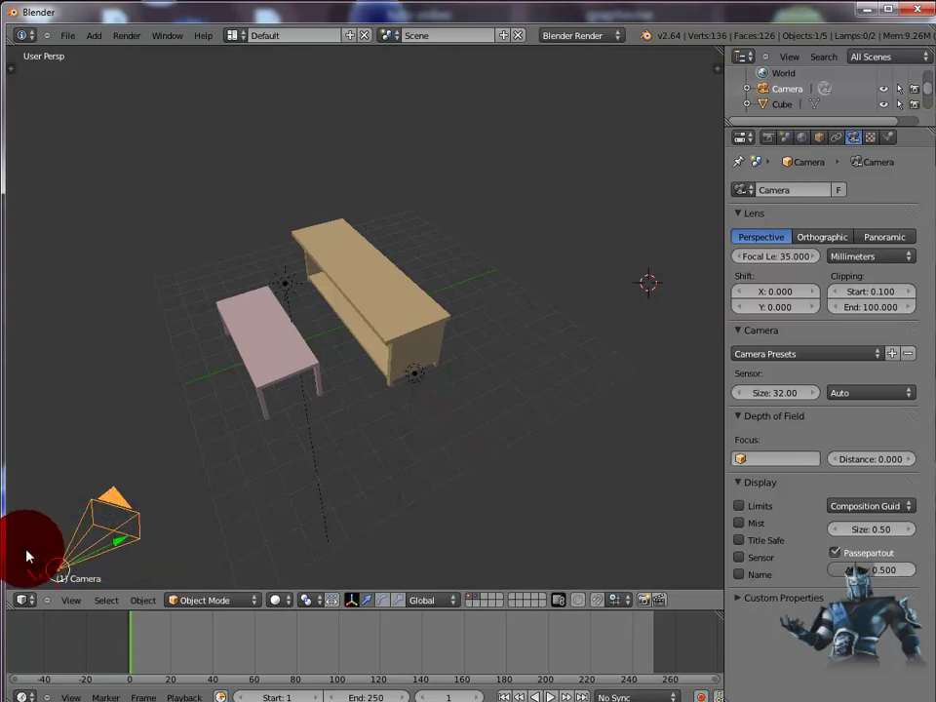
- Raise the camera along the global Z axis and render the table and cabinet from the higher viewpoint
key("g")
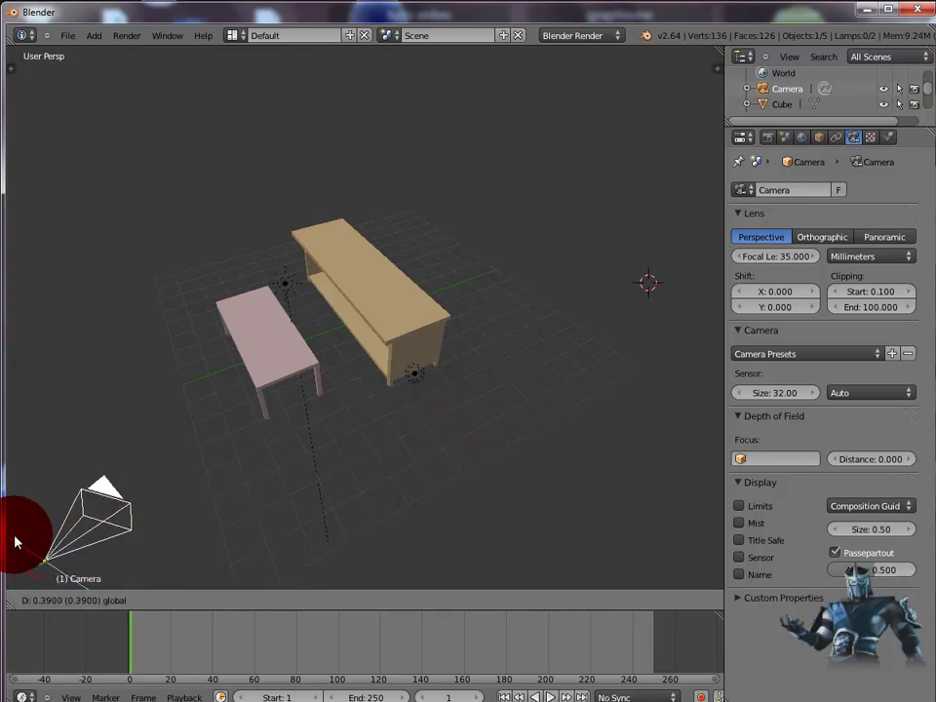
left_click(5, 527)
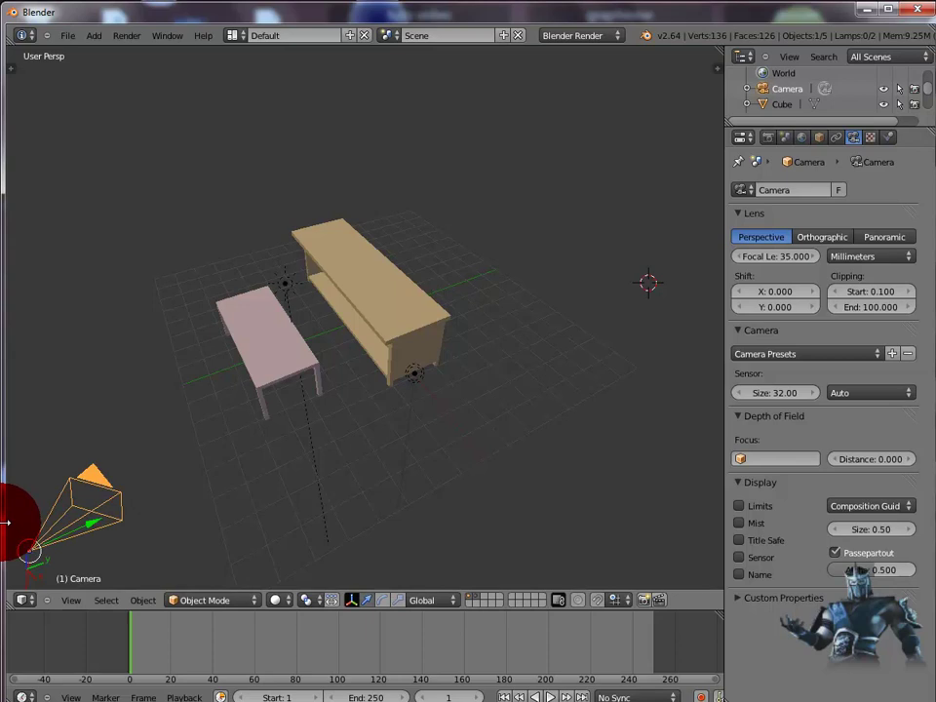
key("F12")
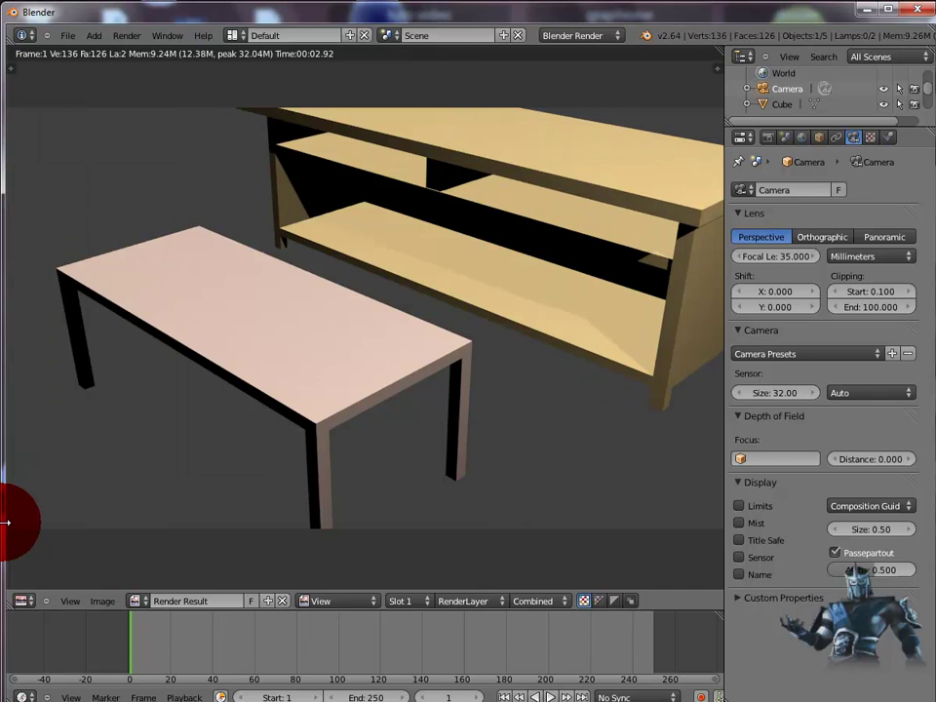
key("Escape")
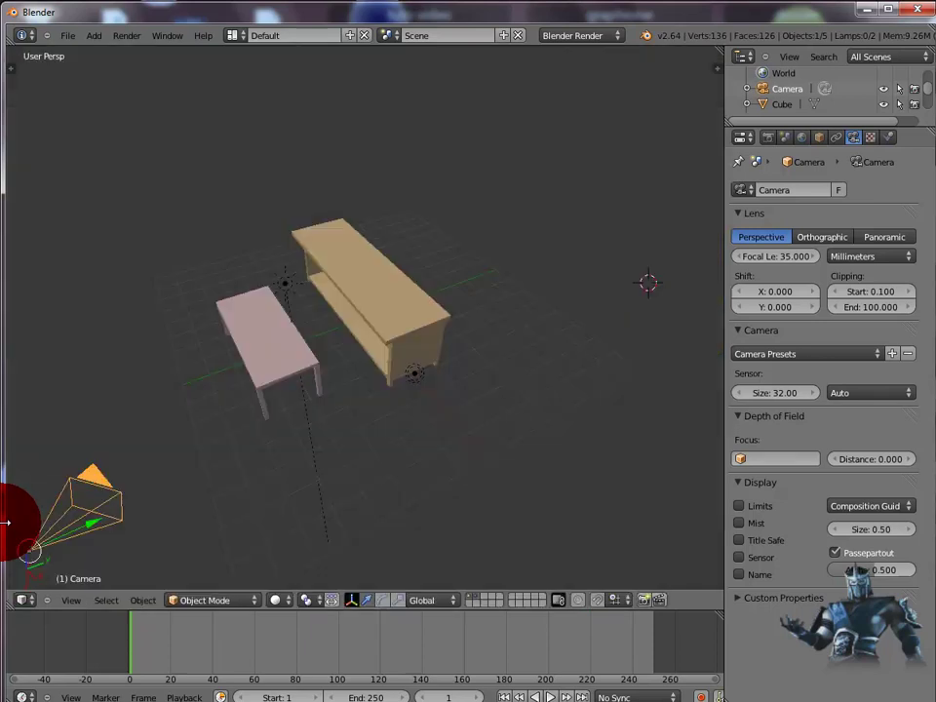
- On the empty third layer, snap the 3D cursor to the center and add a cube there
left_click(485, 602)
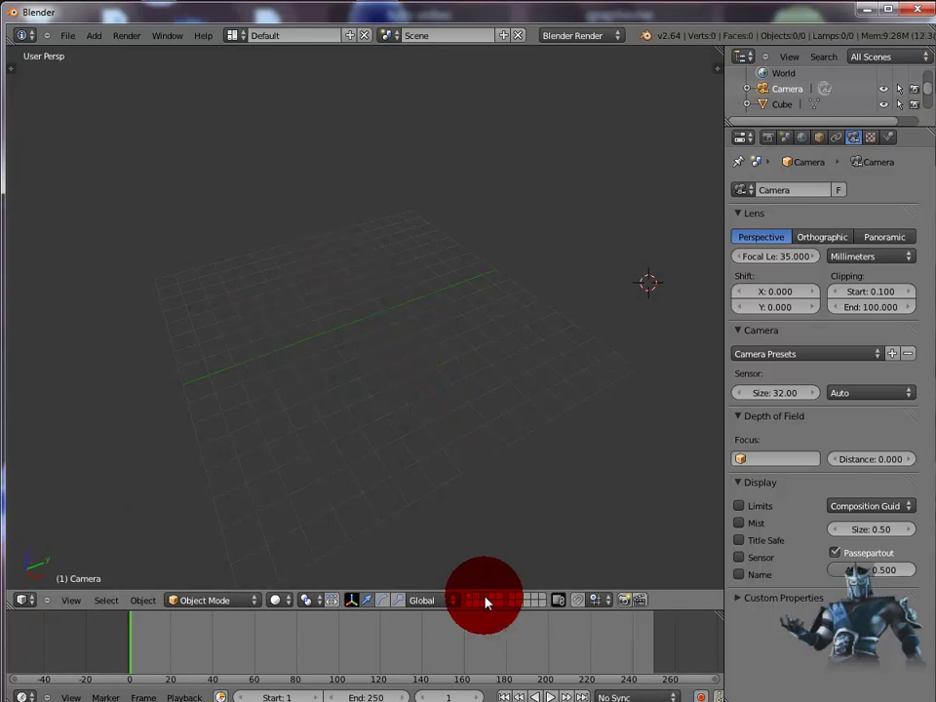
middle_click_drag(565, 407, 681, 383)
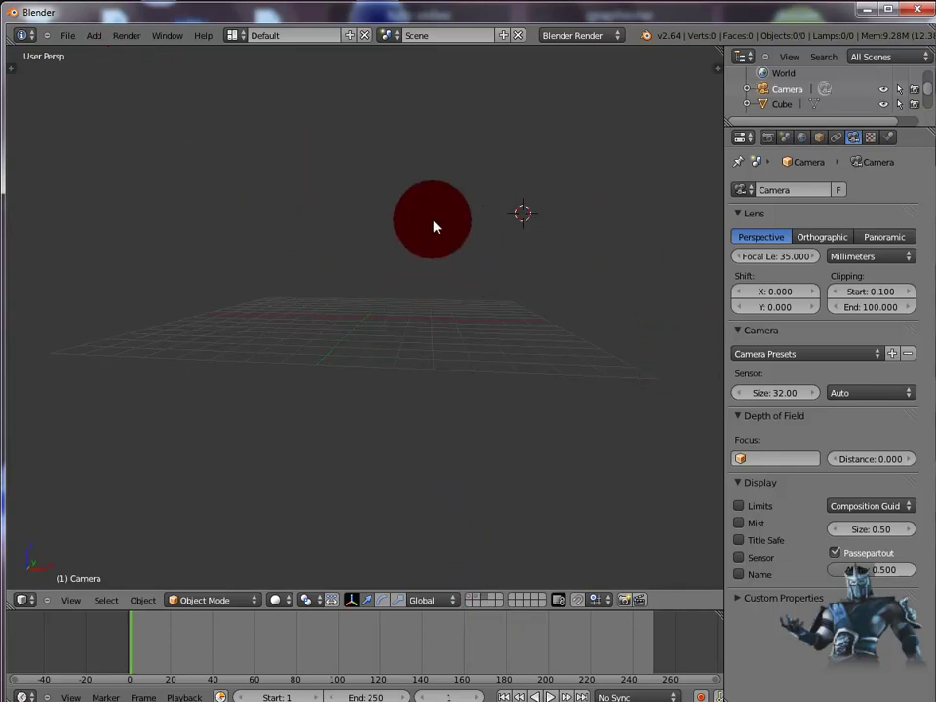
key("shift+s")
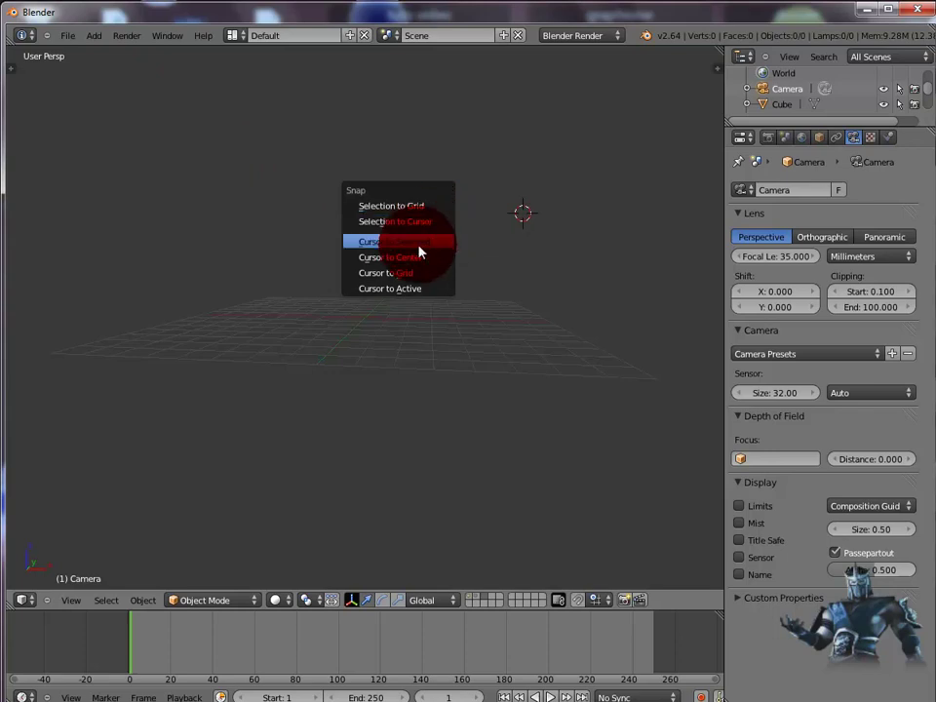
left_click(421, 258)
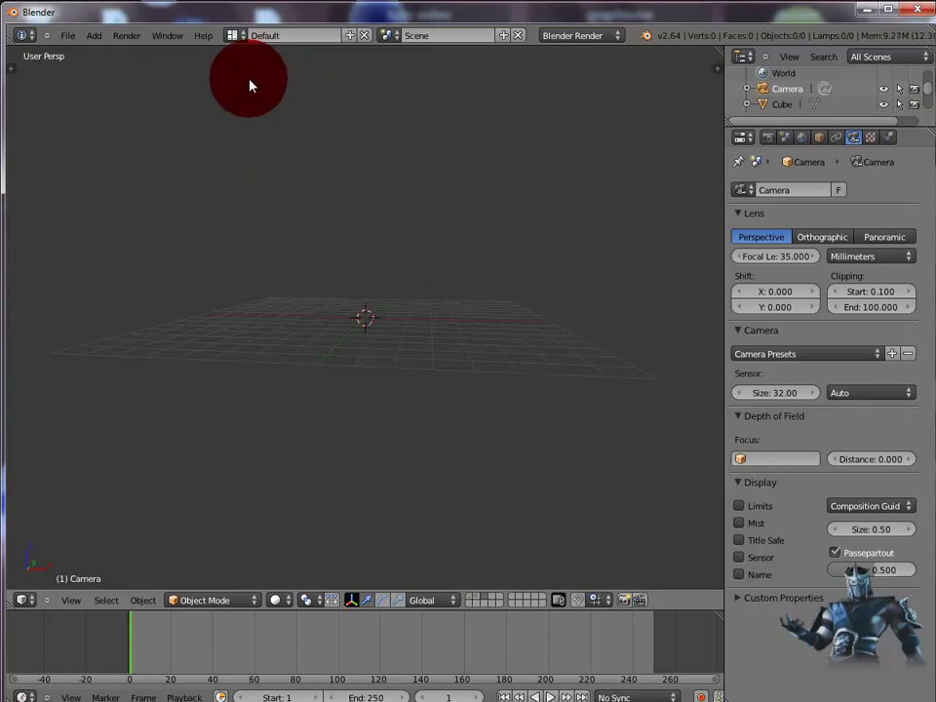
left_click(93, 41)
mouse_move(103, 54)
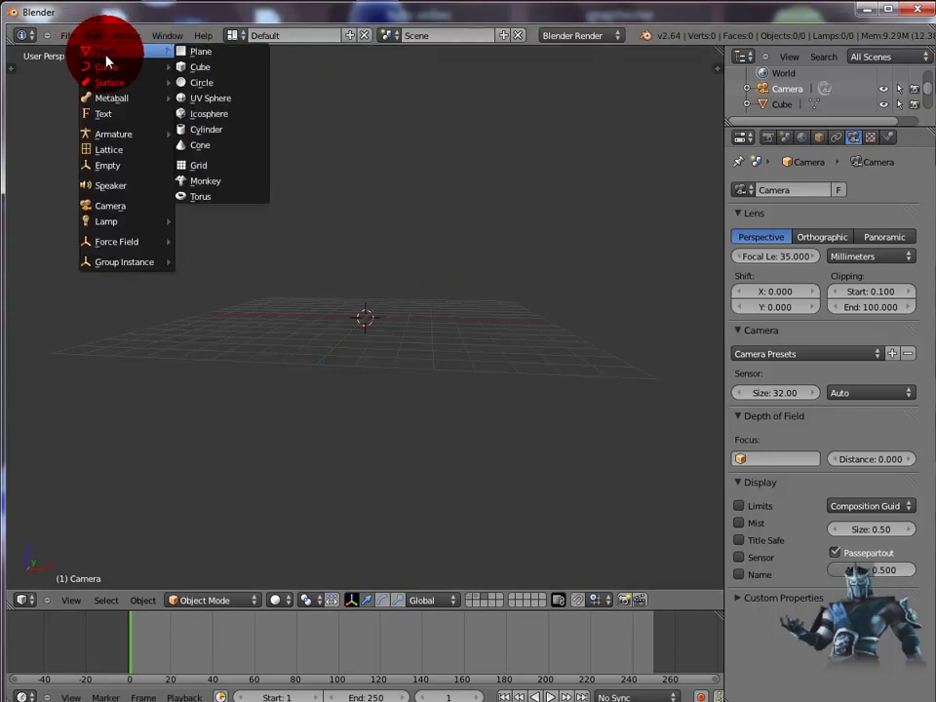
left_click(201, 70)
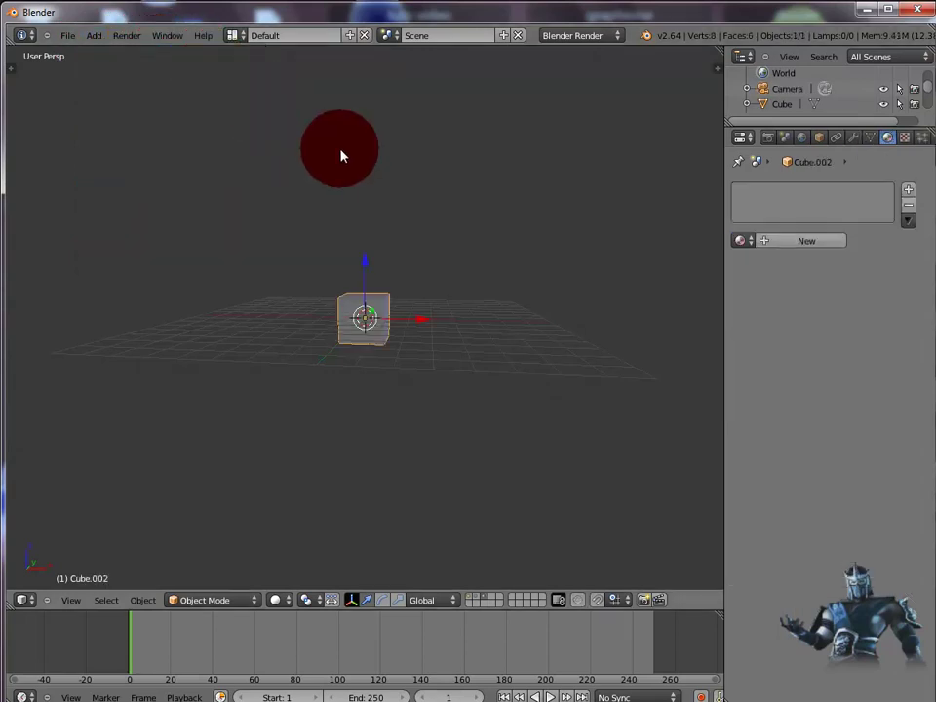
- Flatten the new cube into a thin slab by scaling it to about 0.10 along Z
middle_click_drag(464, 416, 486, 373)
scroll(486, 373, "up", 5)
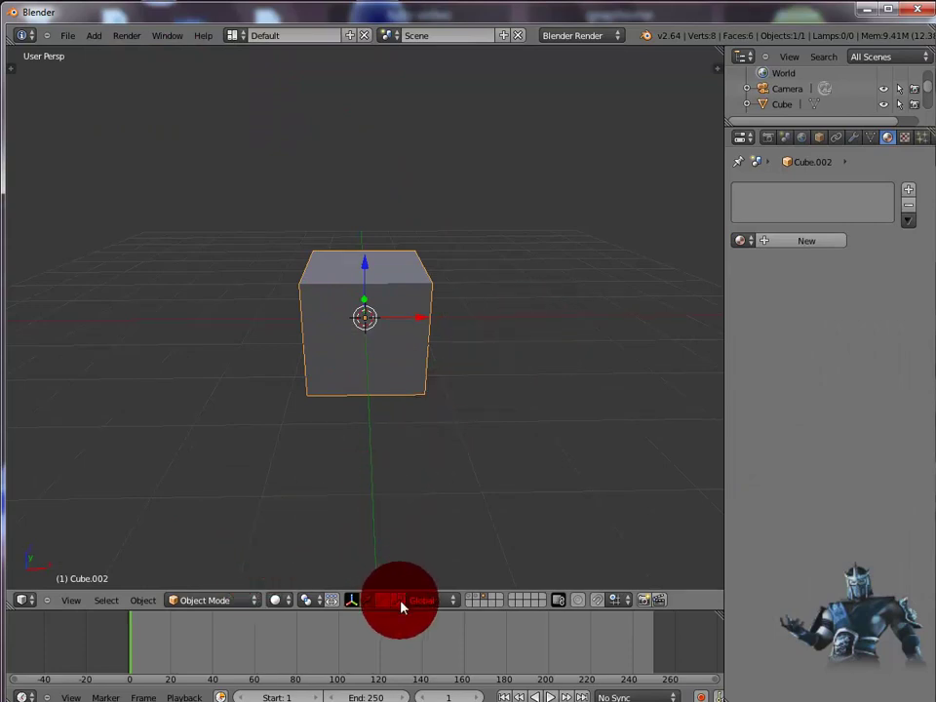
key("s")
key("z")
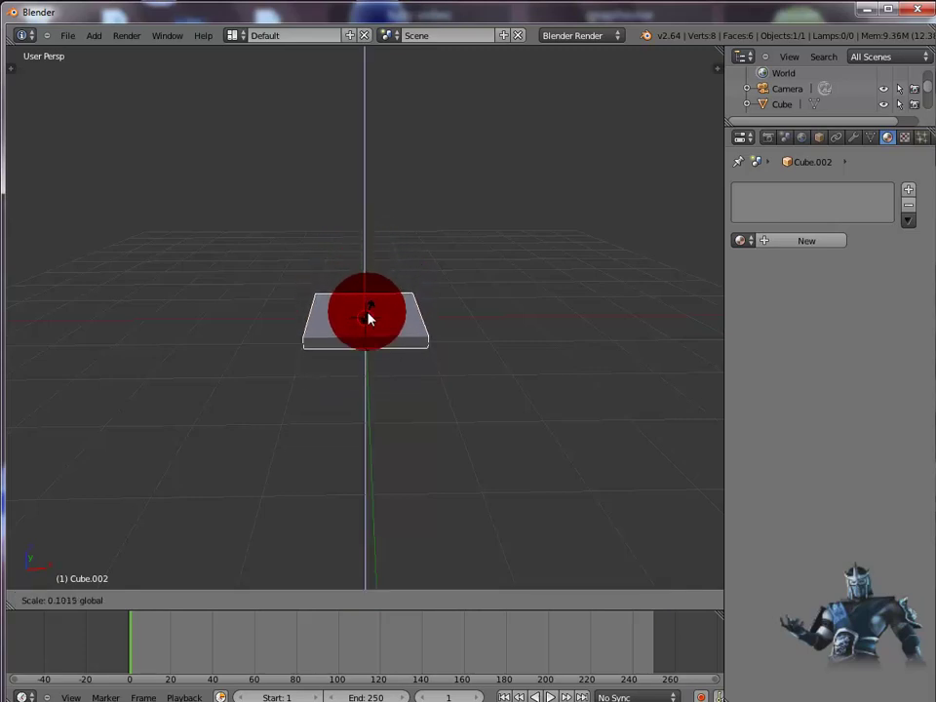
left_click(368, 318)
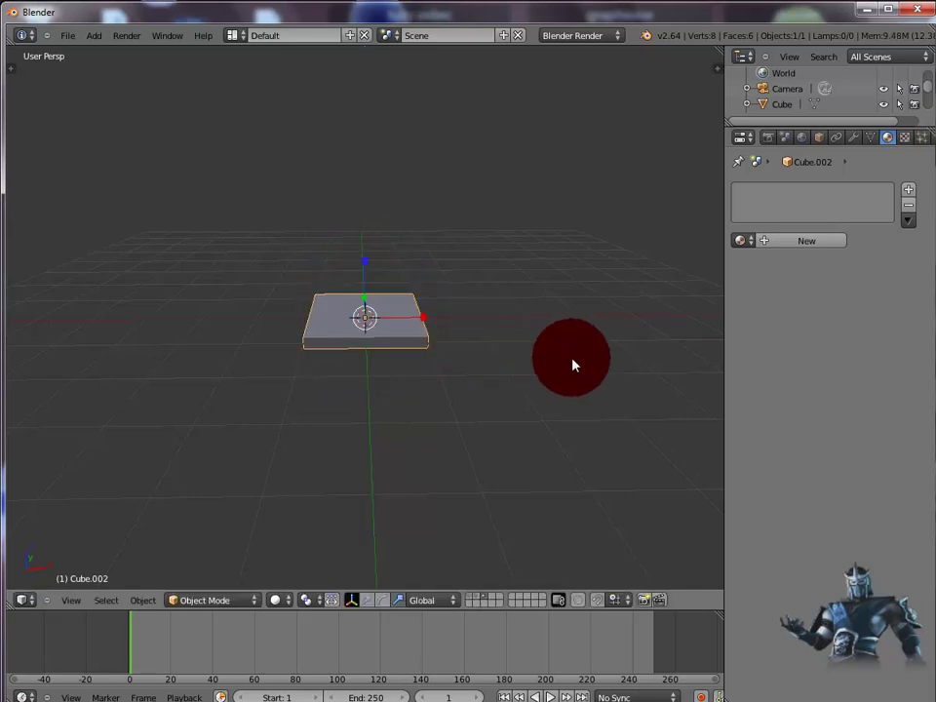
- Scale the slab down along the X and Y axes into a smaller, roughly square board
middle_click_drag(574, 363, 382, 385)
key("s")
key("x")
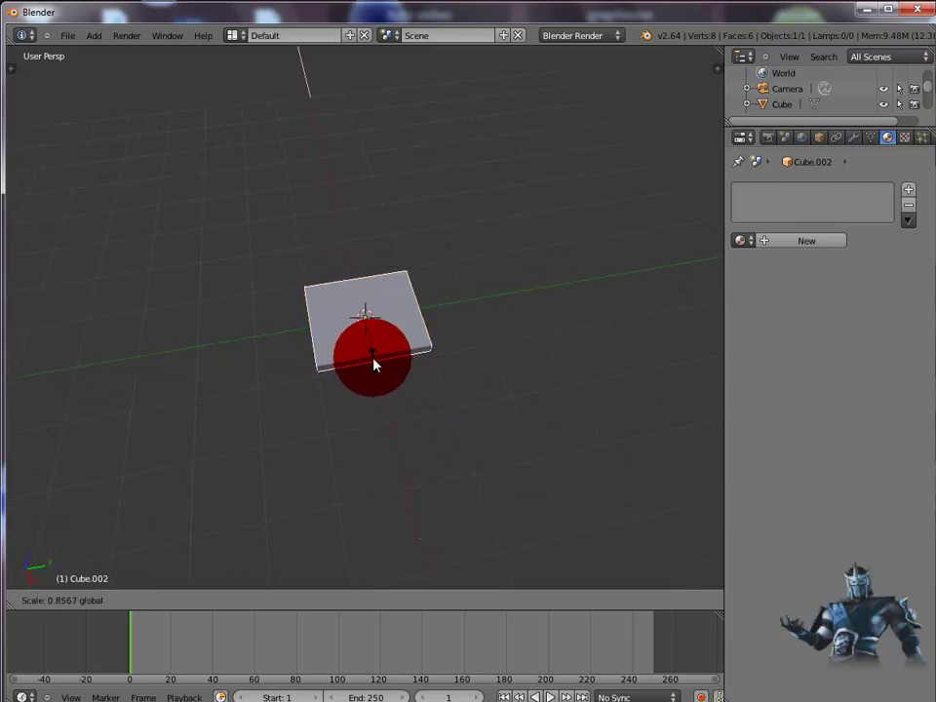
left_click(408, 328)
key("s")
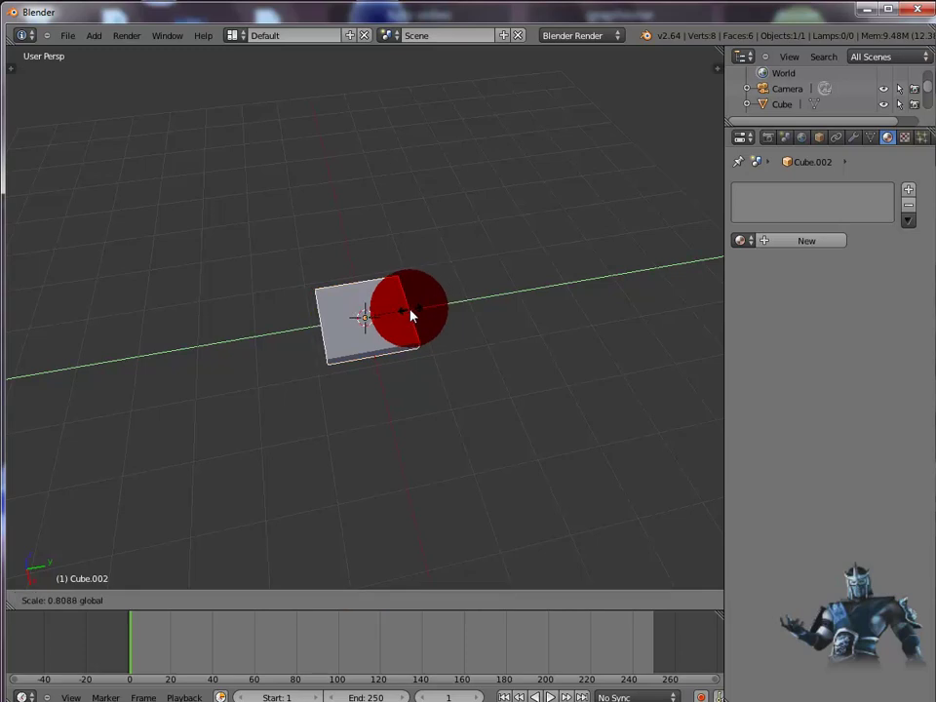
left_click(378, 354)
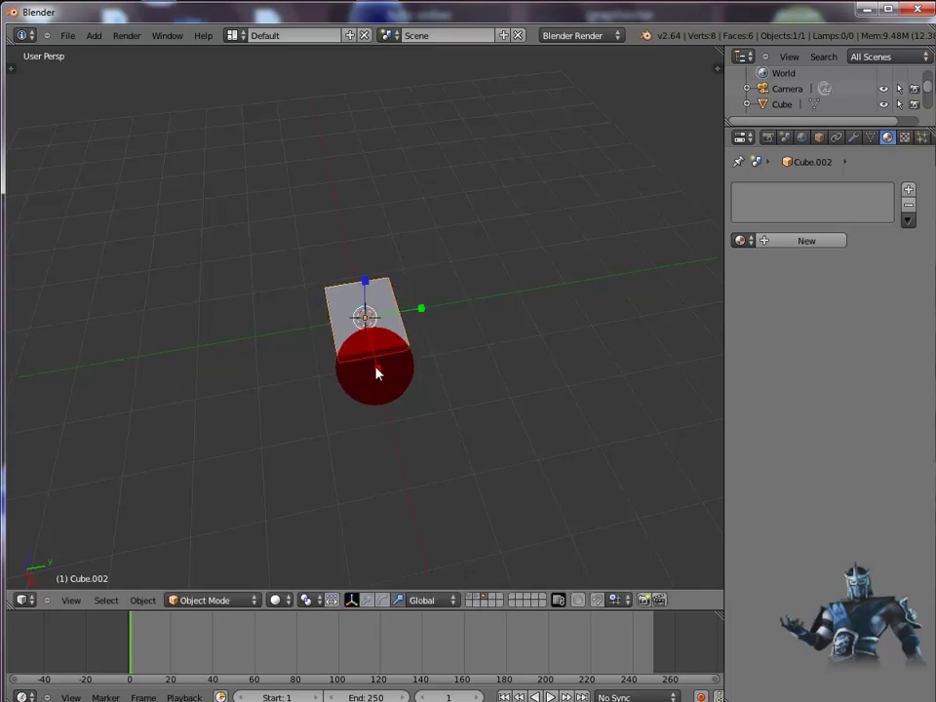
key("s")
left_click(376, 362)
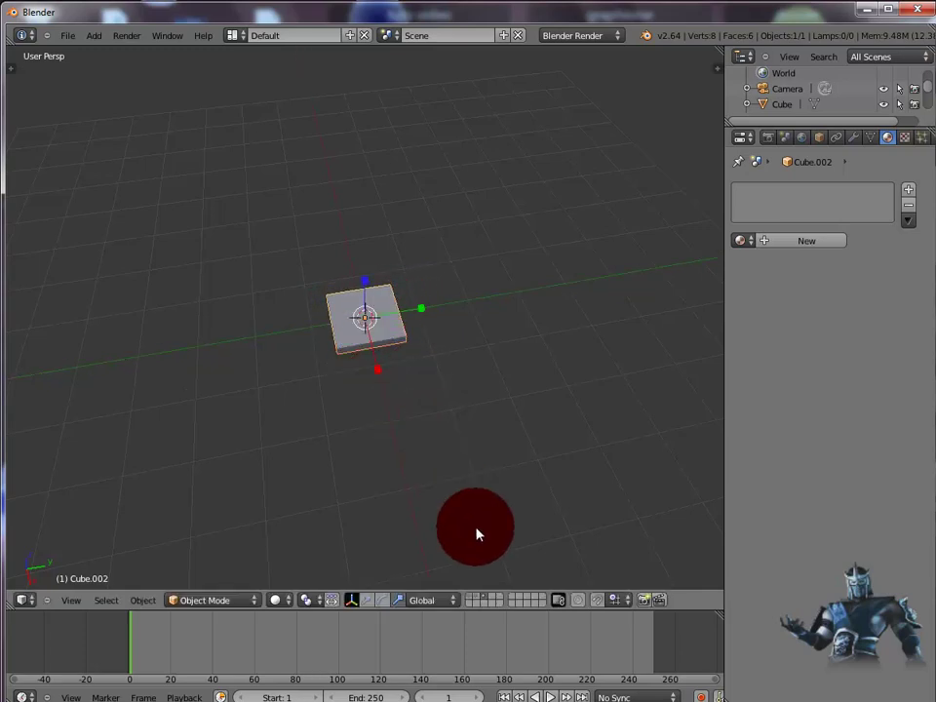
- Show the table's layer together with the slab to compare their sizes, and return to the slab's layer alone
left_click(477, 601, "shift")
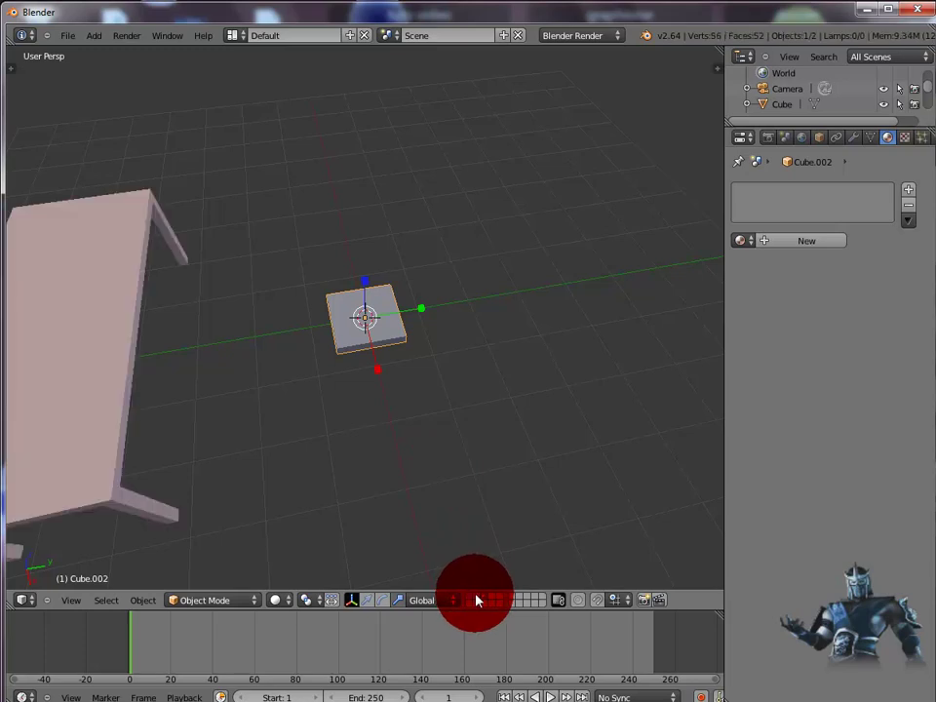
middle_click_drag(349, 478, 406, 407)
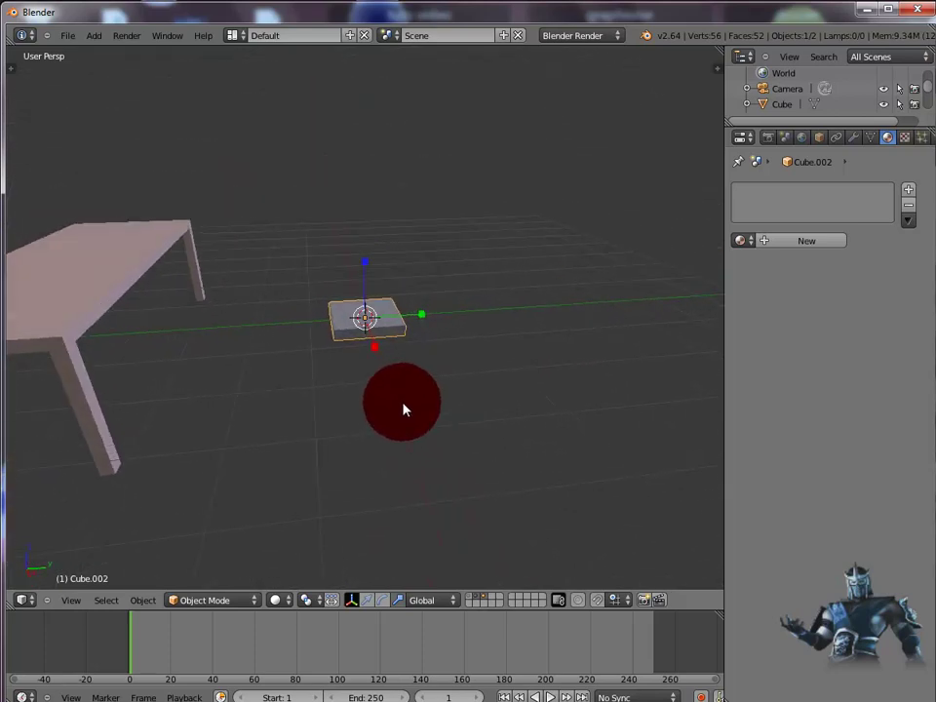
left_click(480, 601)
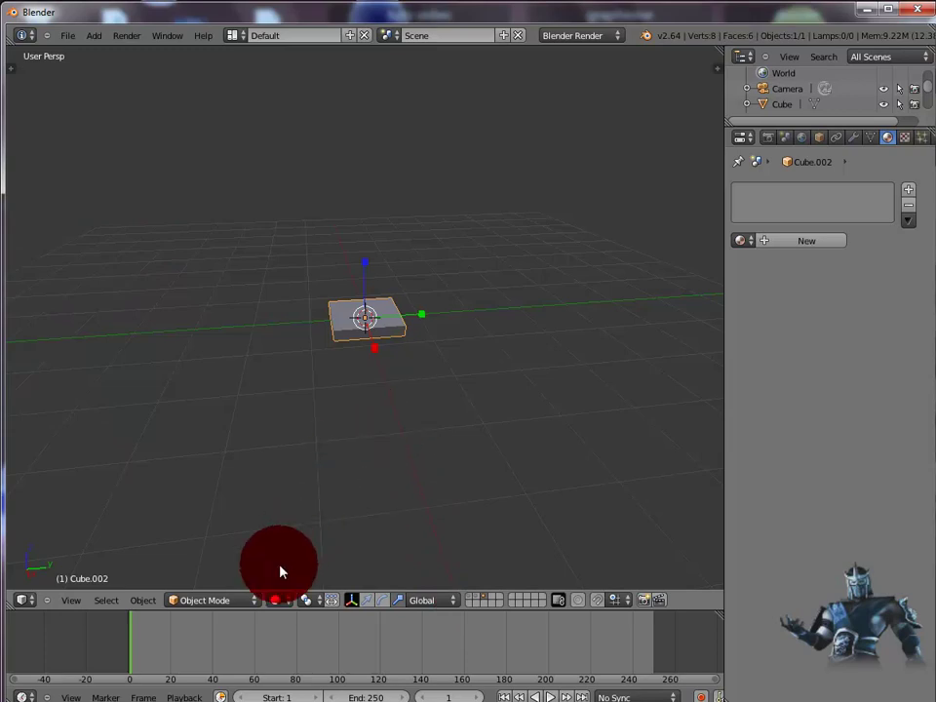
- Enter Edit Mode on the slab and extrude one of its side faces outward by about 0.125
left_click(254, 602)
left_click(243, 565)
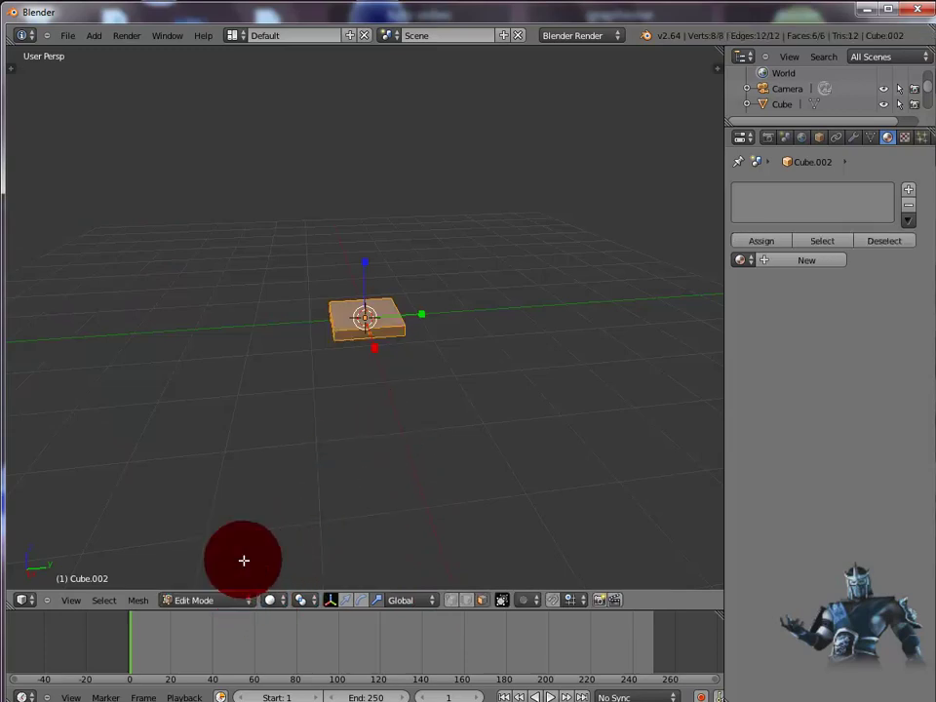
middle_click_drag(465, 394, 383, 449)
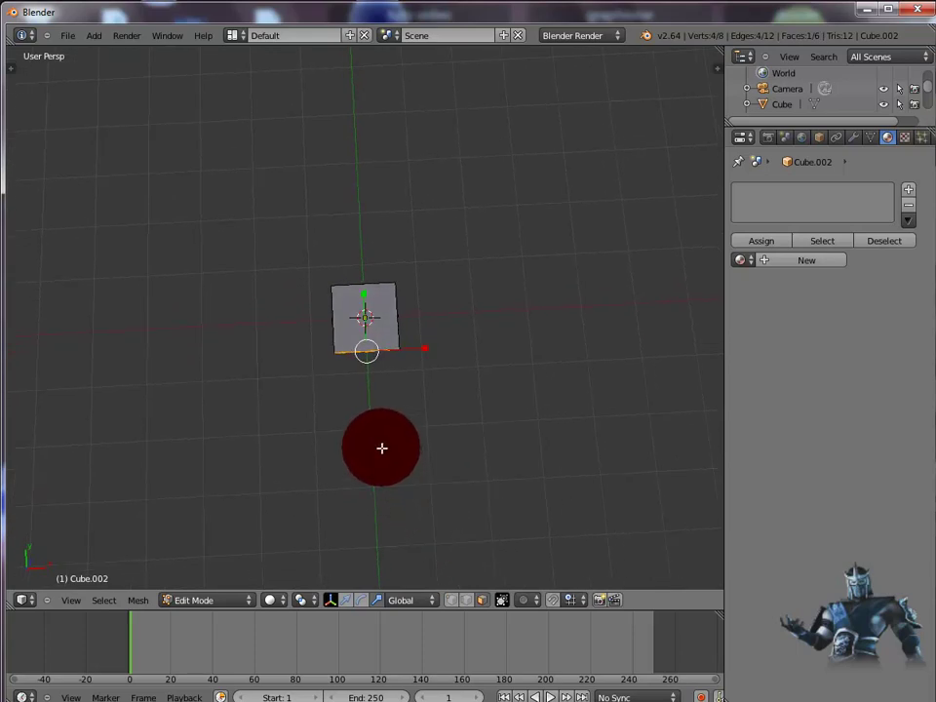
key("e")
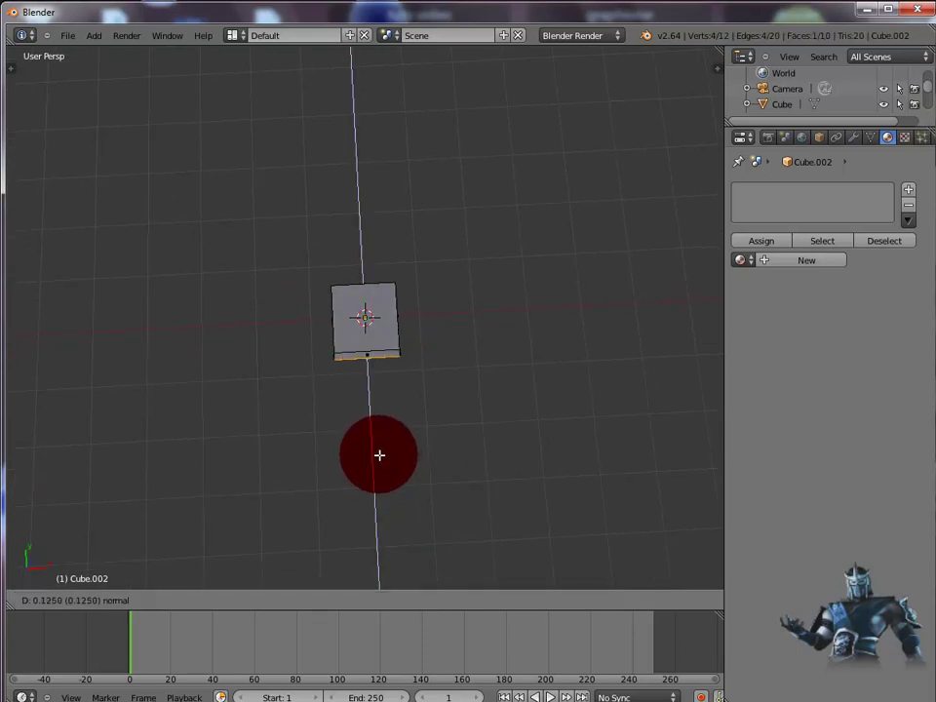
left_click(379, 454)
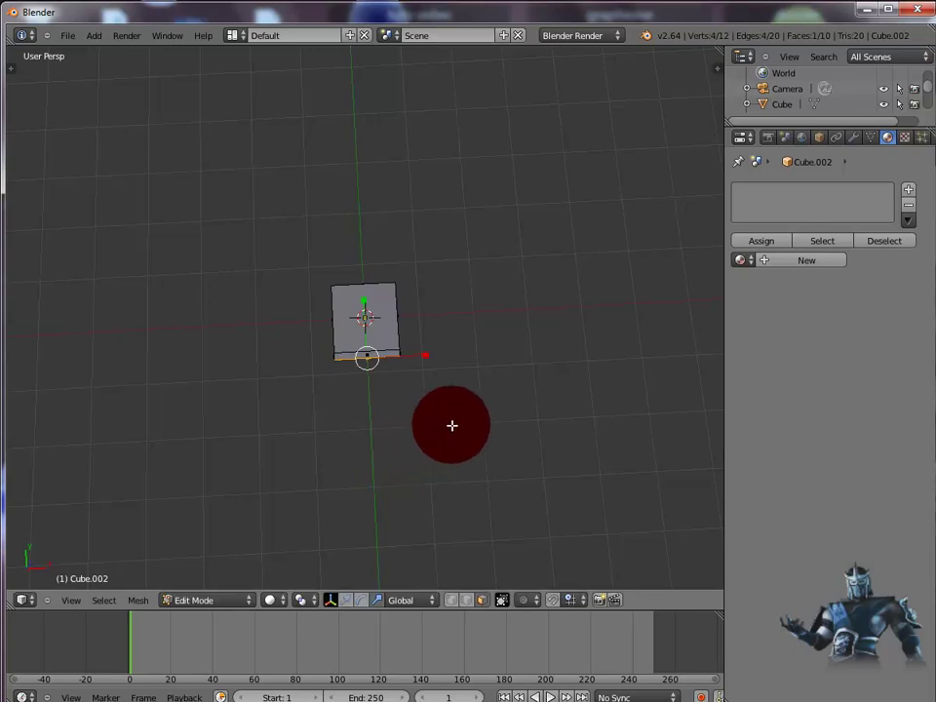
- Select the adjoining side face together with the end of the new strip and extrude both outward by about 0.156
middle_click_drag(435, 427, 333, 336)
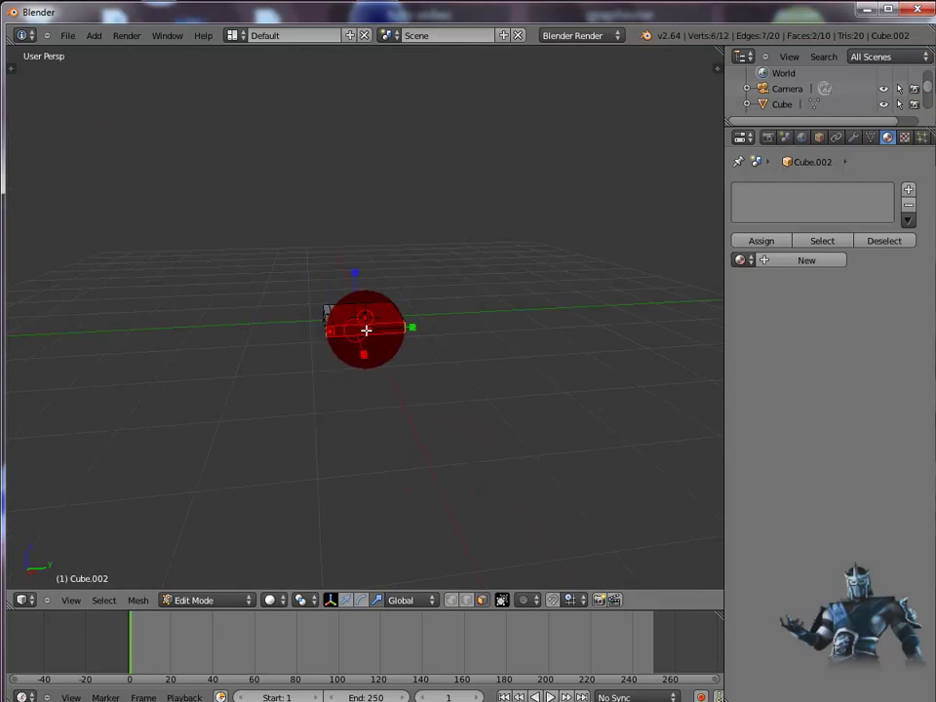
middle_click_drag(366, 330, 372, 511)
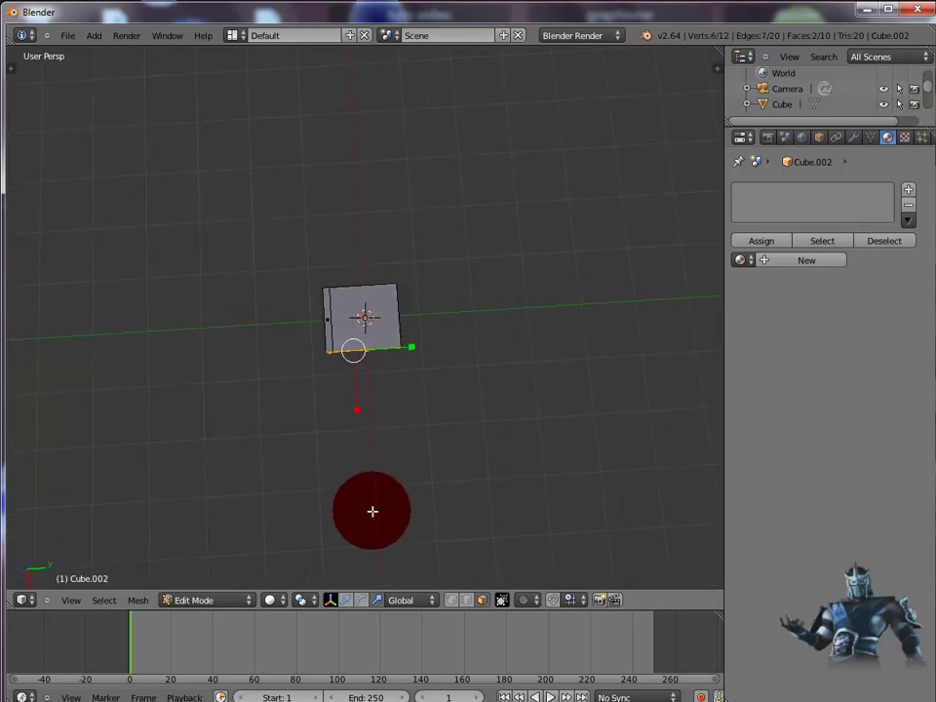
key("e")
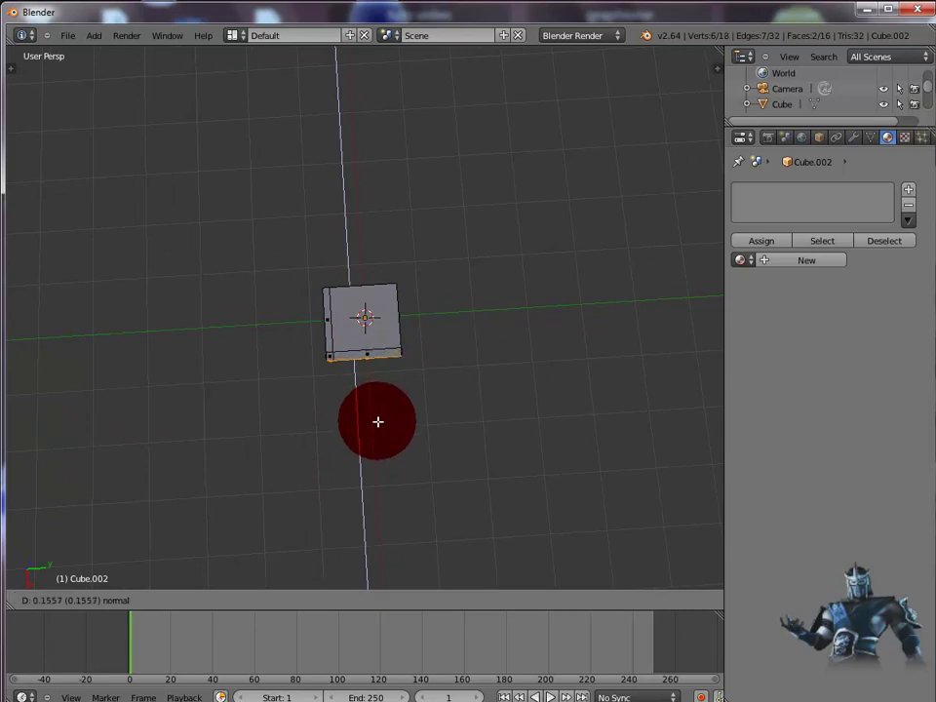
left_click(378, 421)
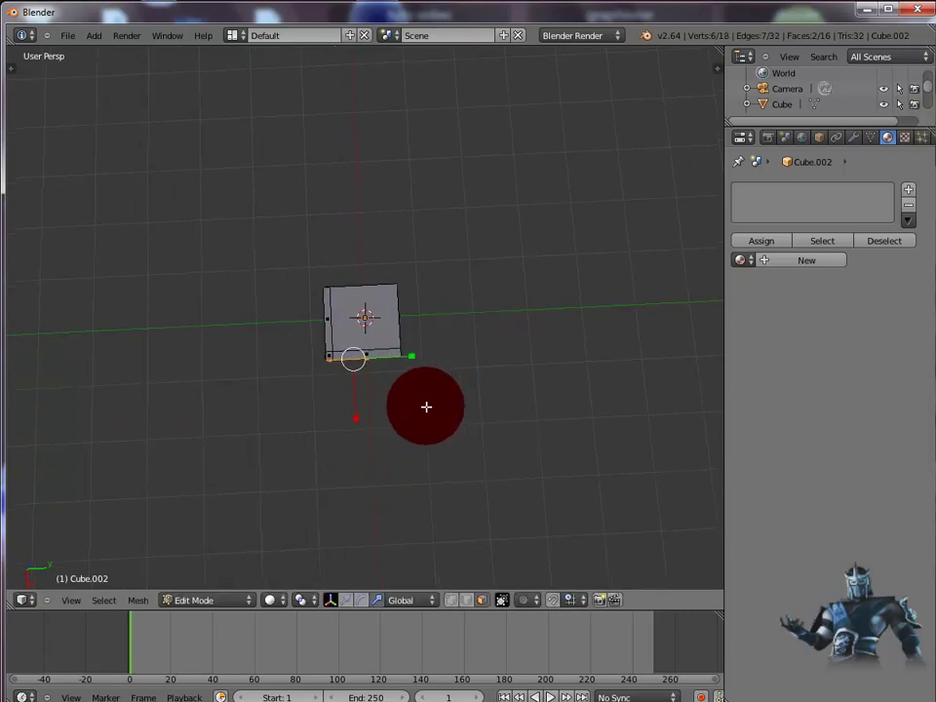
- Select the two faces on the side opposite the second strip and extrude them outward by about 0.141
middle_click_drag(427, 406, 315, 336)
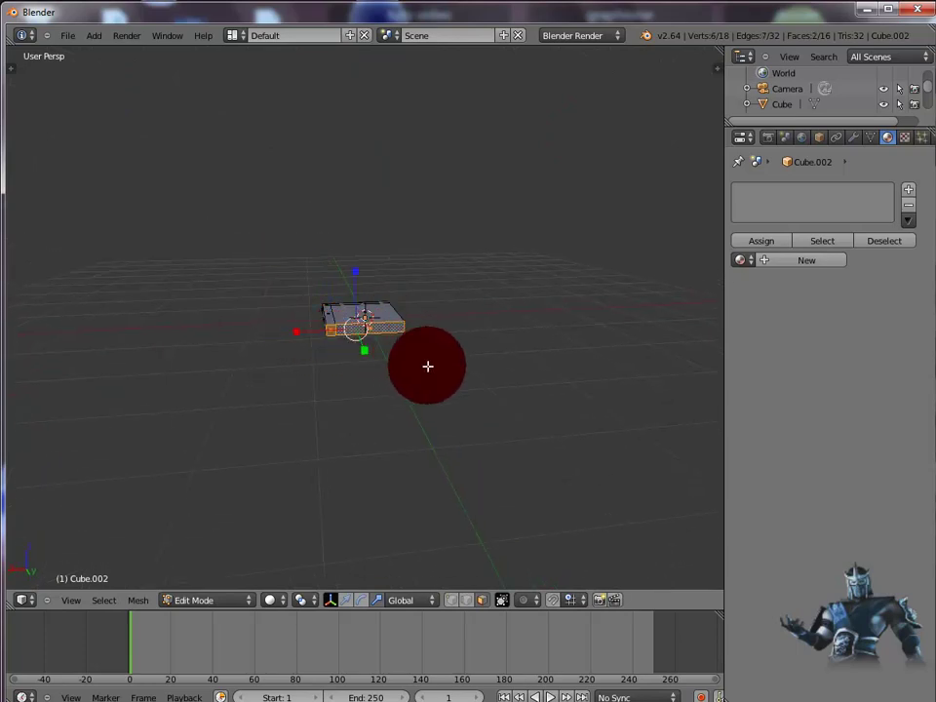
middle_click_drag(428, 366, 397, 485)
key("e")
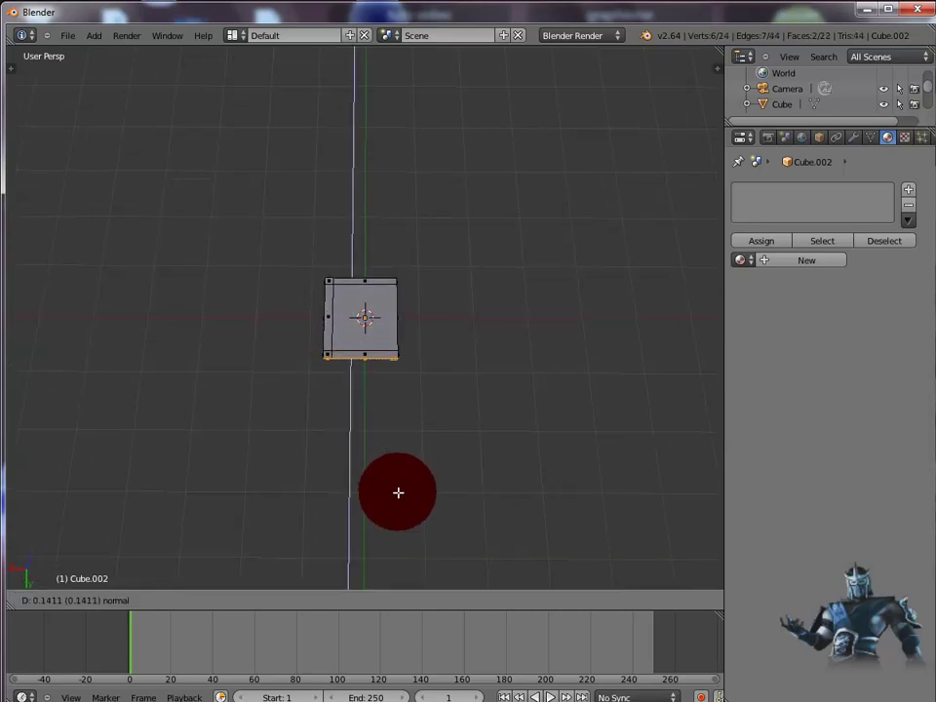
left_click(398, 491)
- Select all three faces on the slab's remaining side and extrude them outward by about 0.151
middle_click_drag(467, 400, 326, 300)
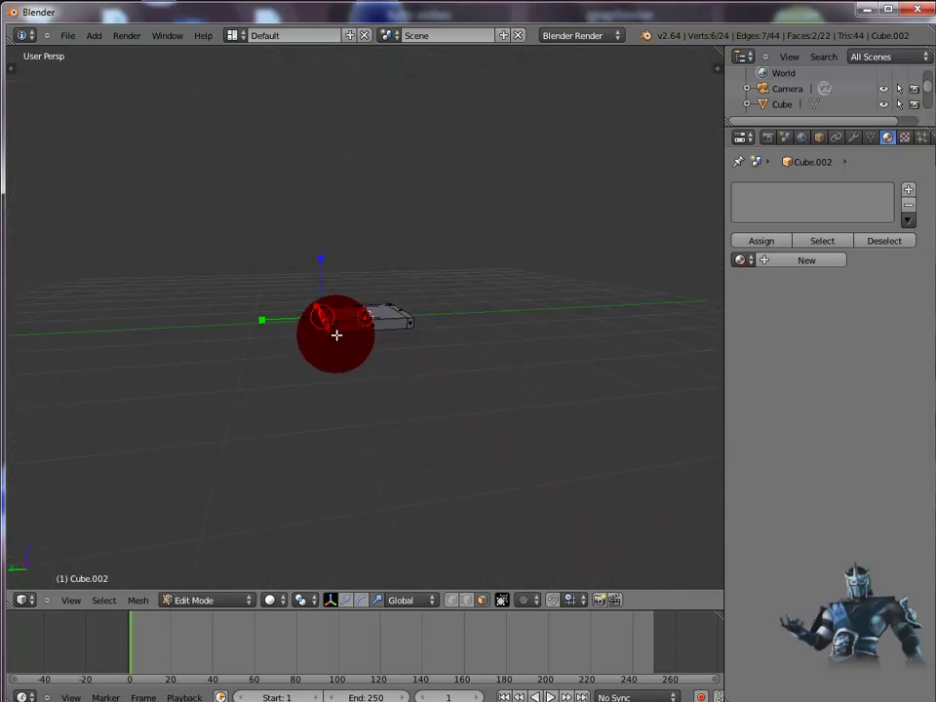
right_click(349, 328)
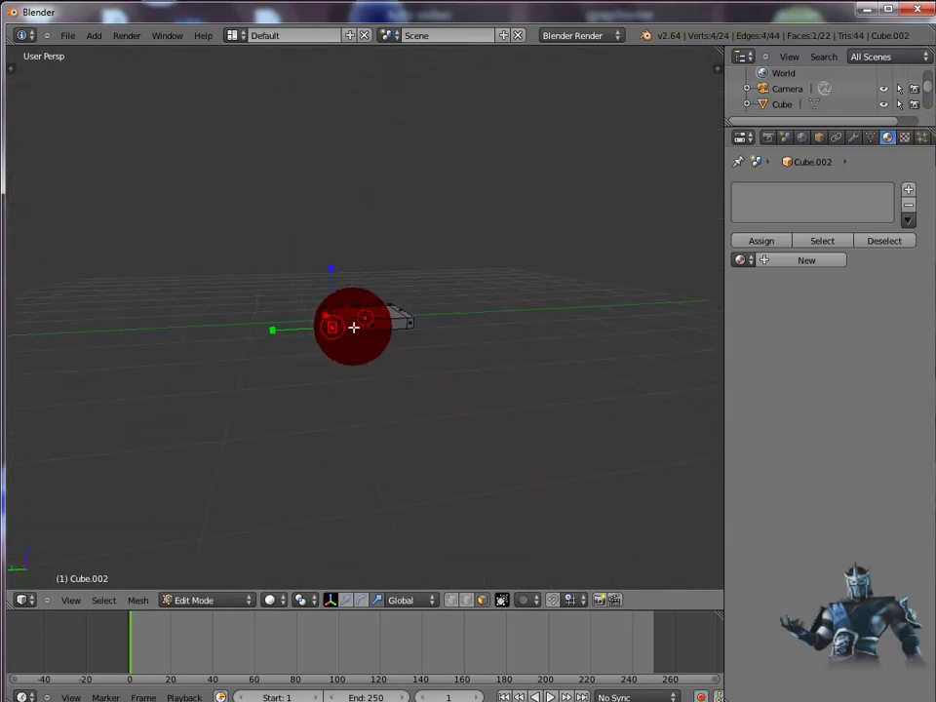
right_click(414, 327, "shift")
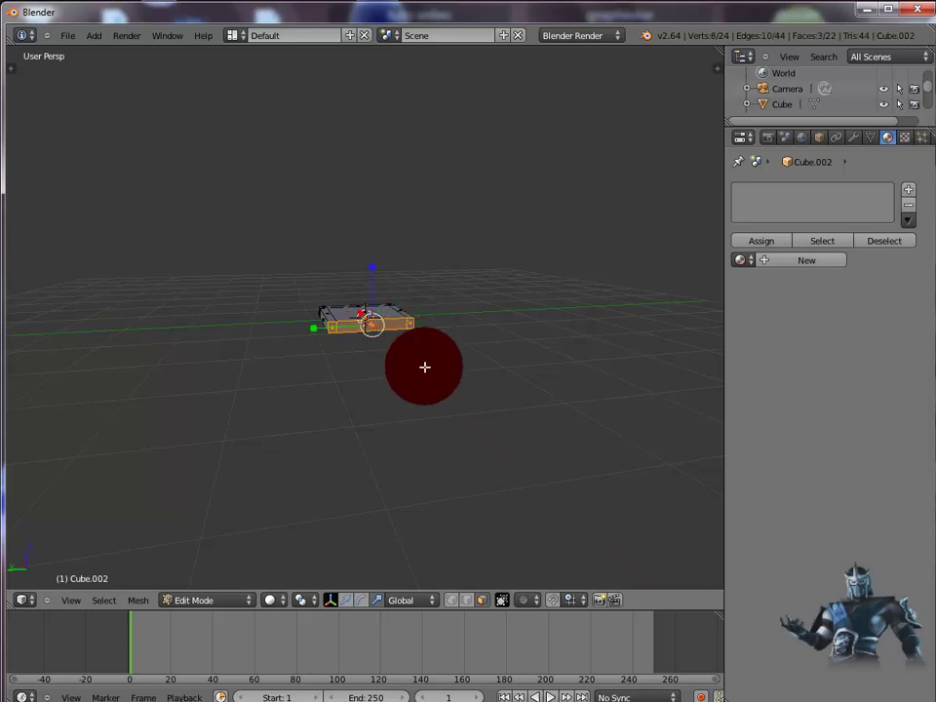
middle_click_drag(413, 415, 401, 508)
key("e")
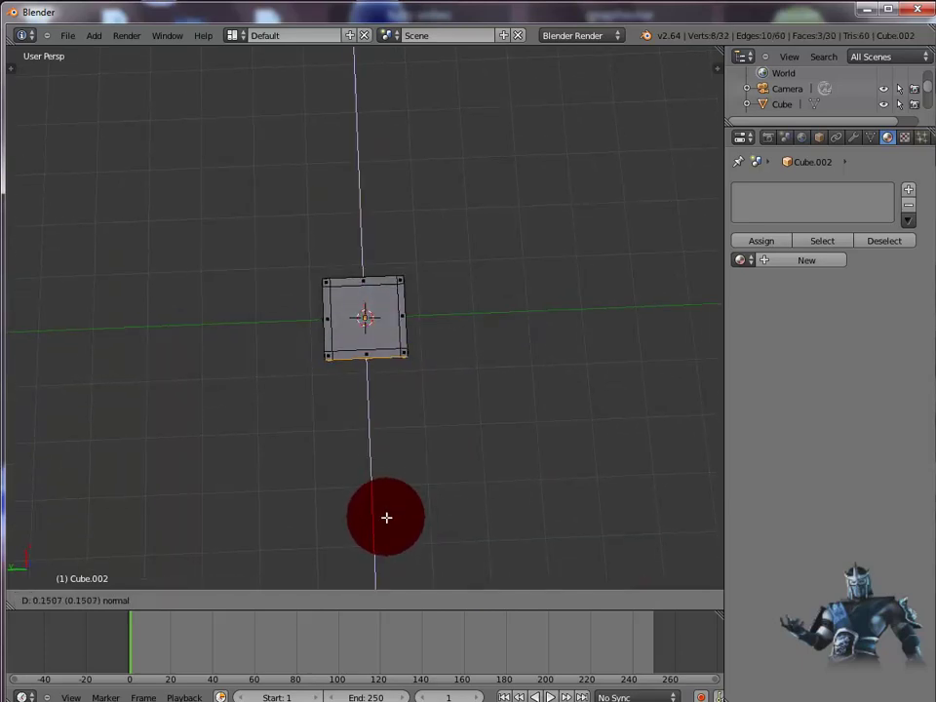
left_click(386, 518)
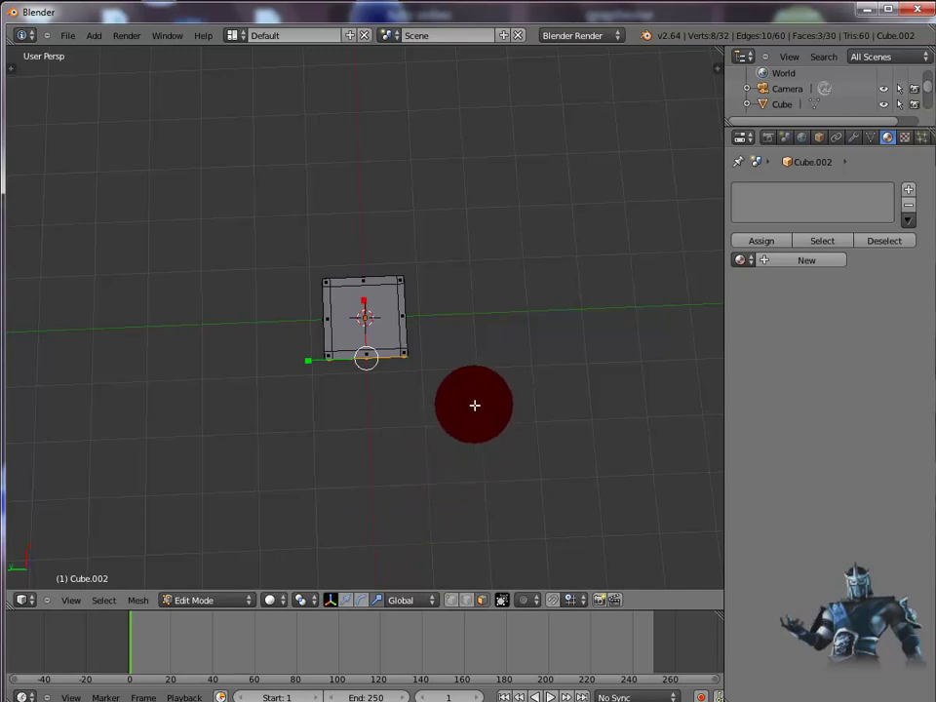
- Select the four small corner faces on the underside of the slab
middle_click_drag(474, 402, 619, 245)
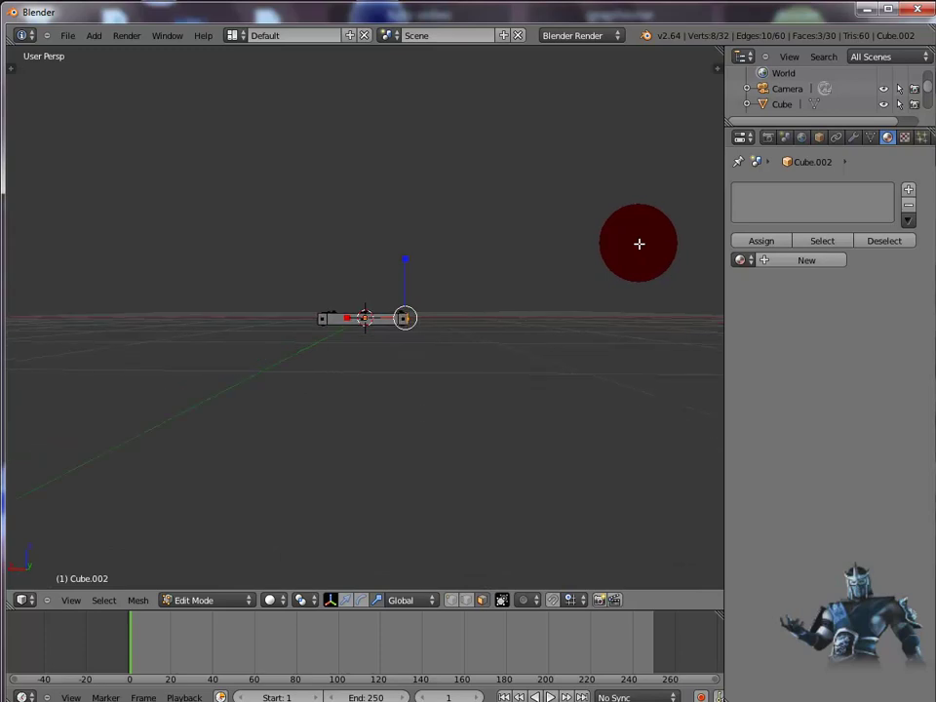
middle_click_drag(638, 244, 333, 285)
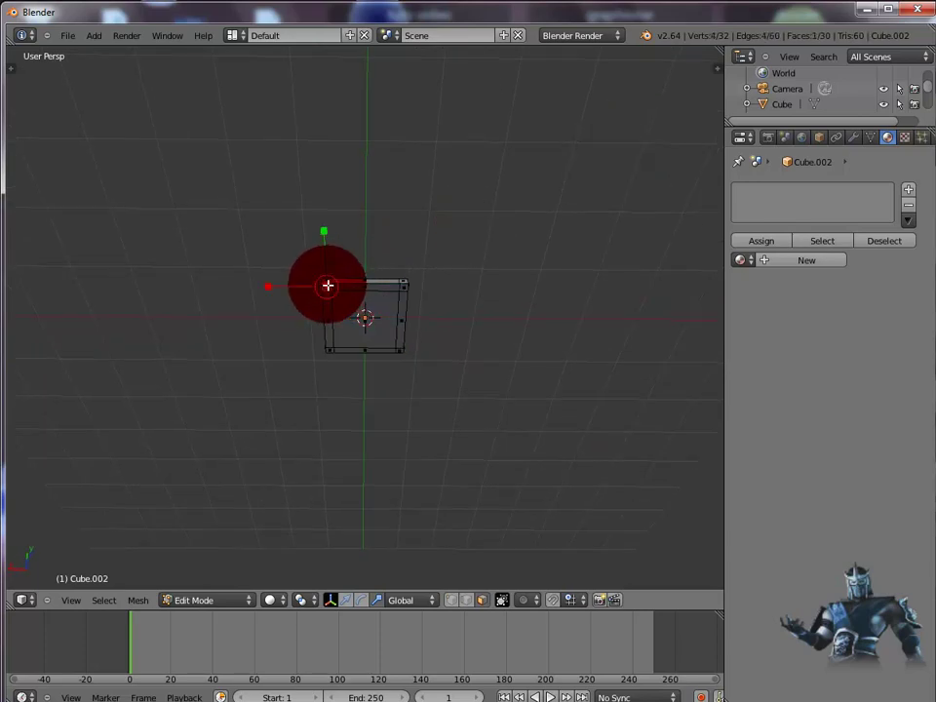
right_click(405, 287, "shift")
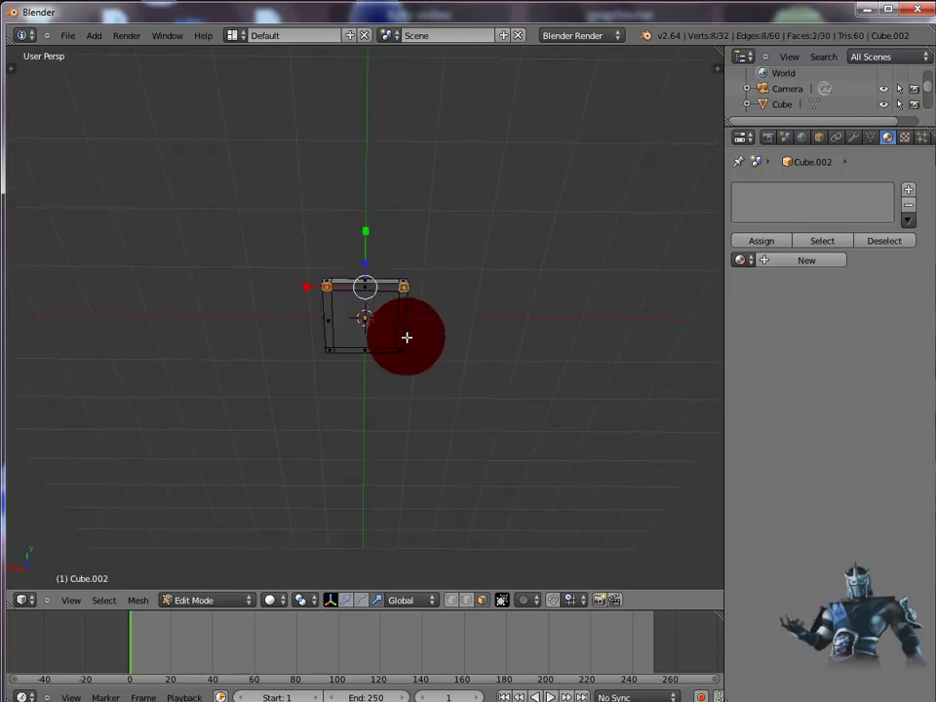
right_click(402, 351, "shift")
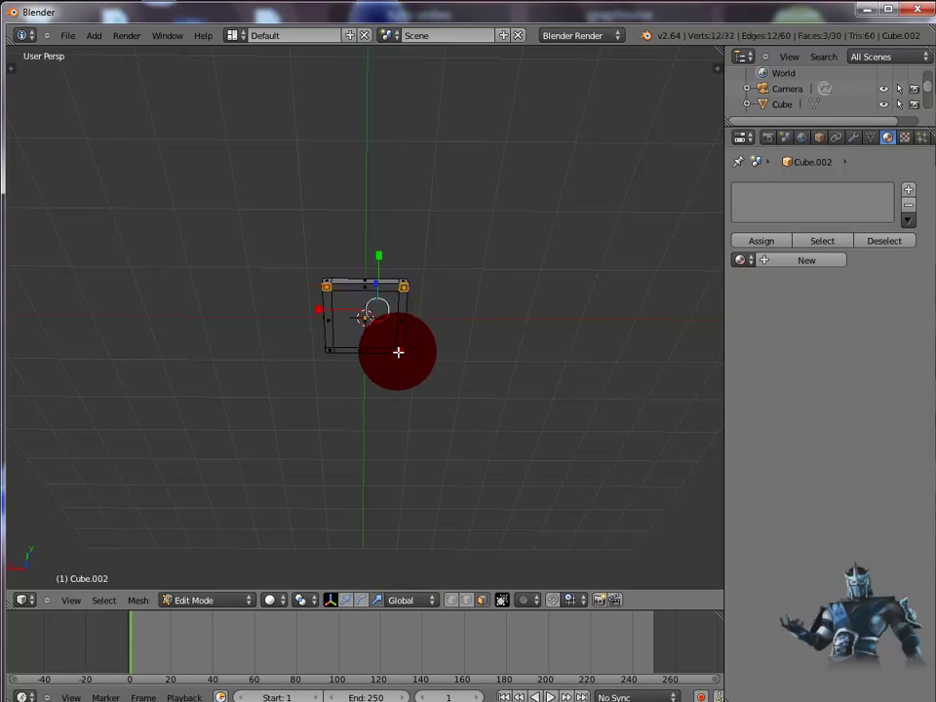
right_click(330, 351, "shift")
middle_click_drag(497, 364, 486, 466)
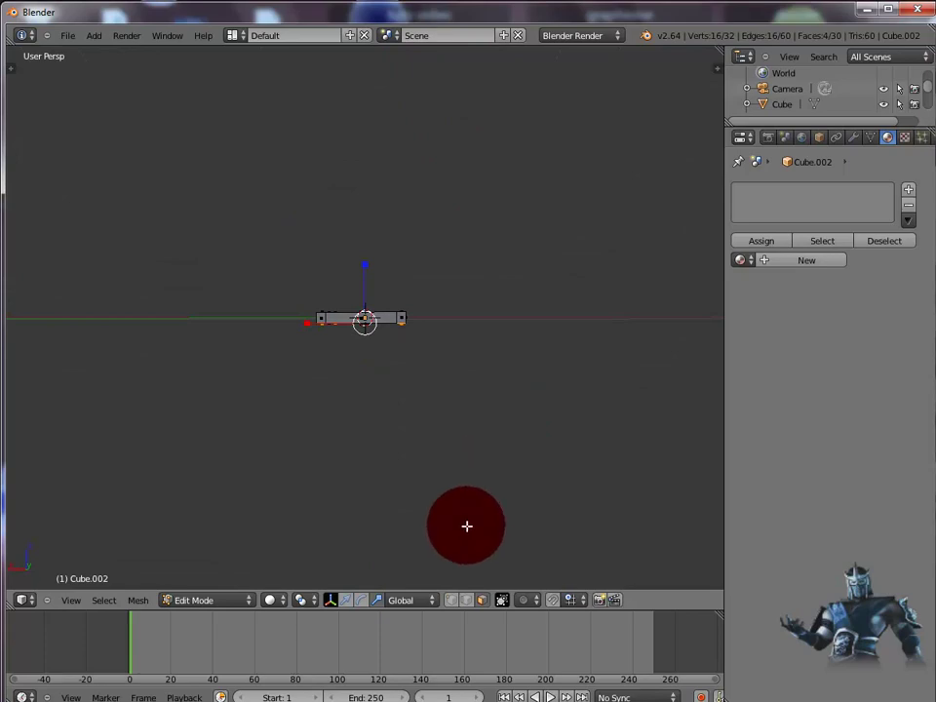
- Return to Object Mode and show the table and cabinet layers together with the slab
left_click(248, 603)
left_click(236, 585)
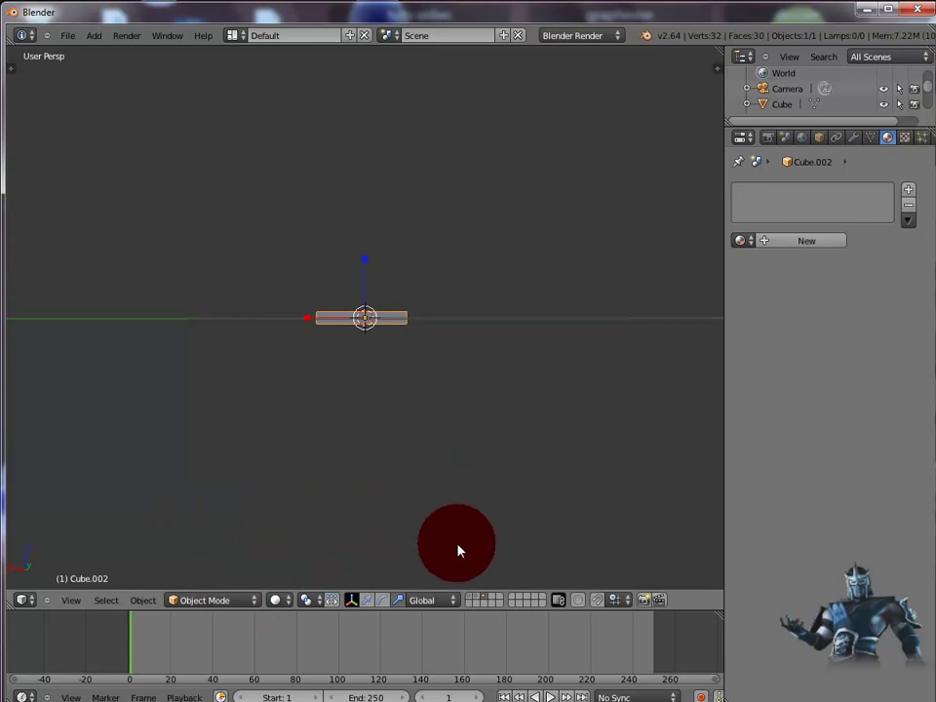
left_click(476, 602, "shift")
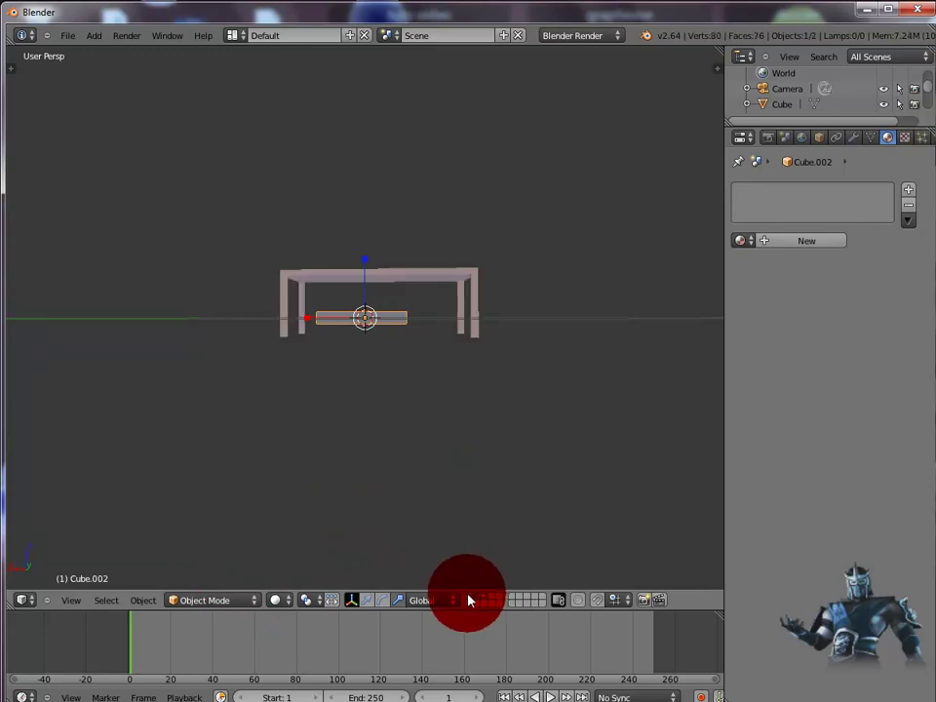
left_click(468, 602, "shift")
middle_click_drag(583, 422, 334, 441)
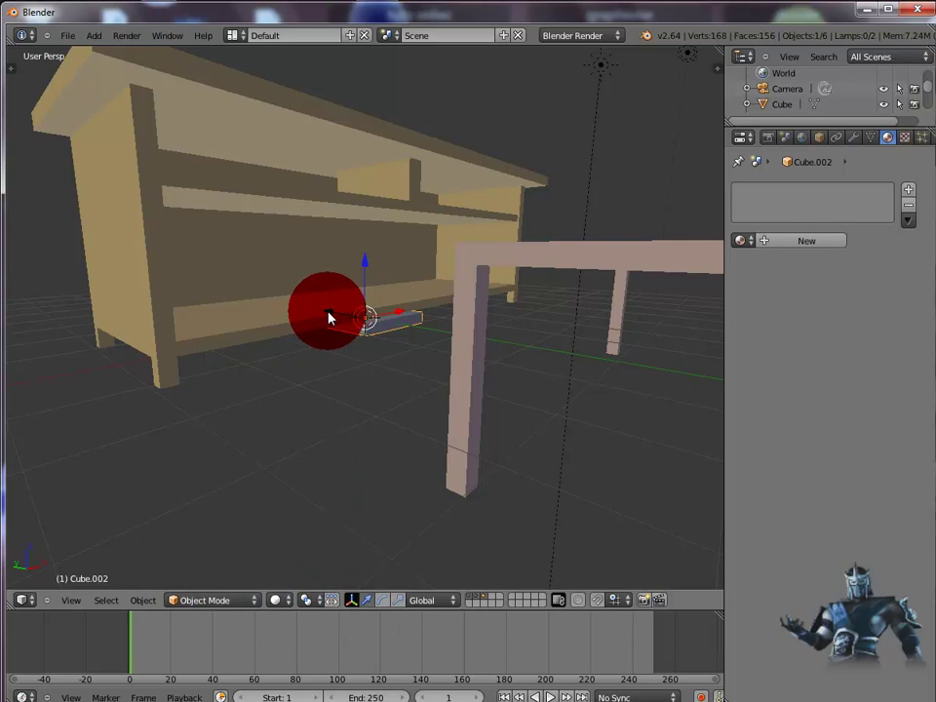
- Move the slab along the Y axis until it sits in front of the table
left_click_drag(398, 313, 554, 380)
middle_click_drag(585, 439, 487, 436)
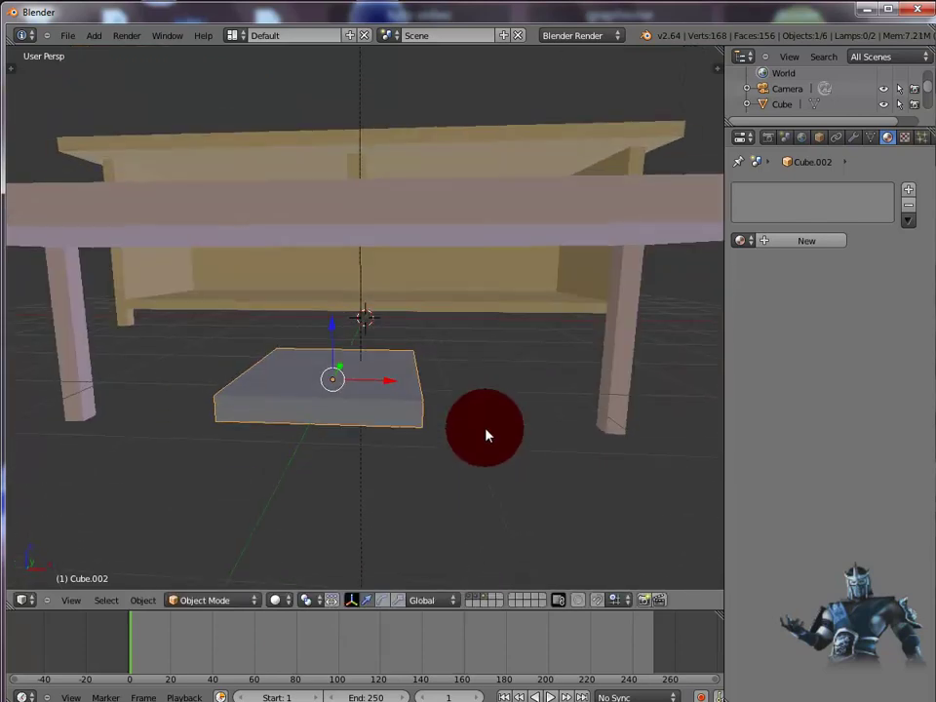
scroll(489, 439, "down", 4)
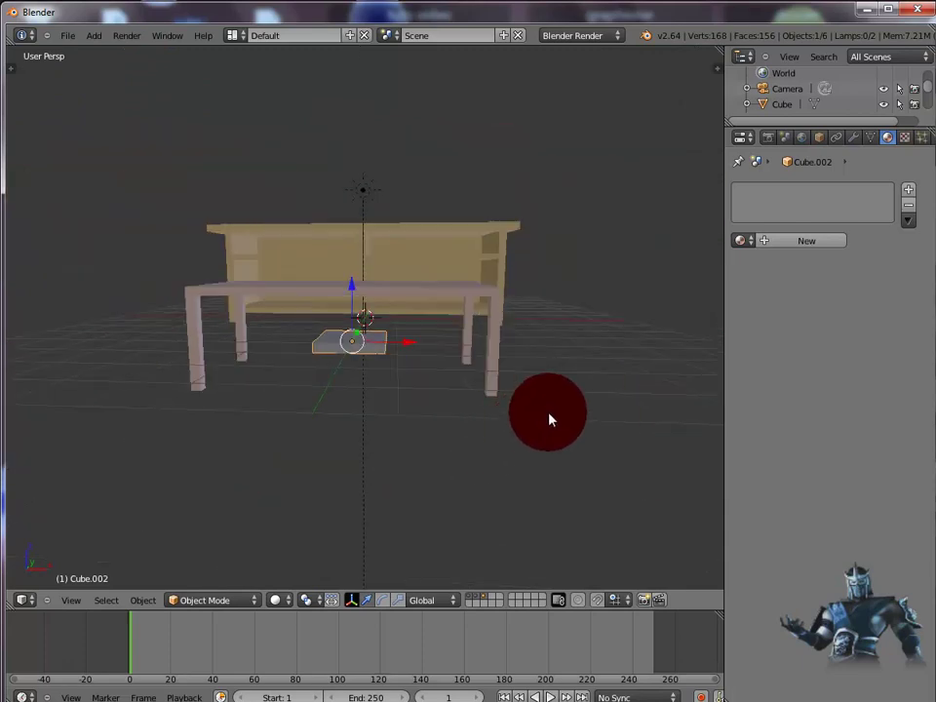
middle_click_drag(549, 419, 535, 492)
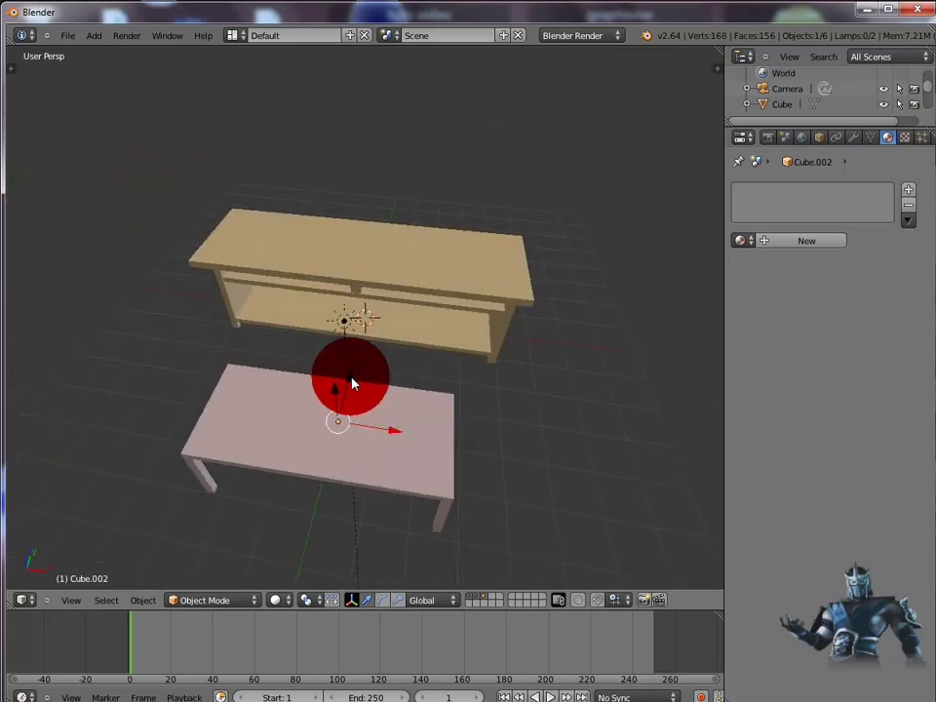
left_click_drag(353, 383, 308, 490)
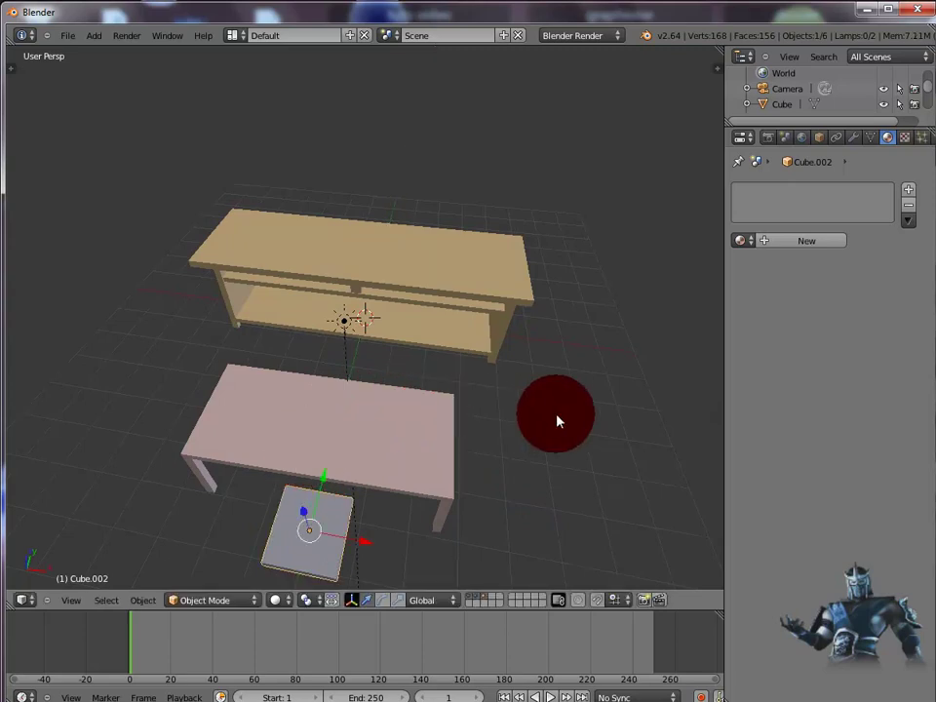
middle_click_drag(557, 420, 435, 406)
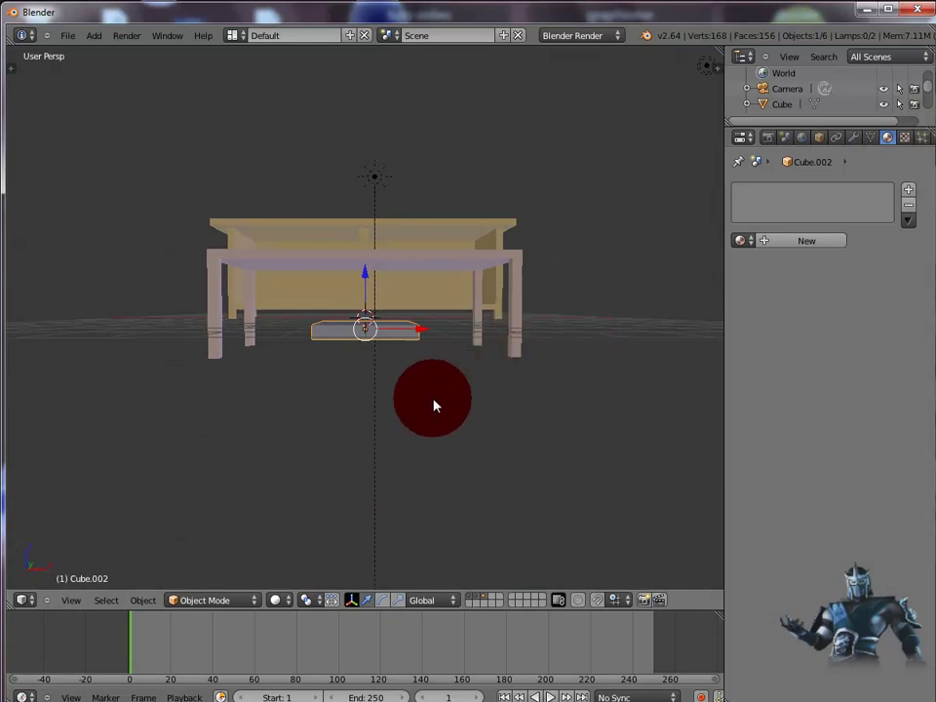
right_click(466, 259)
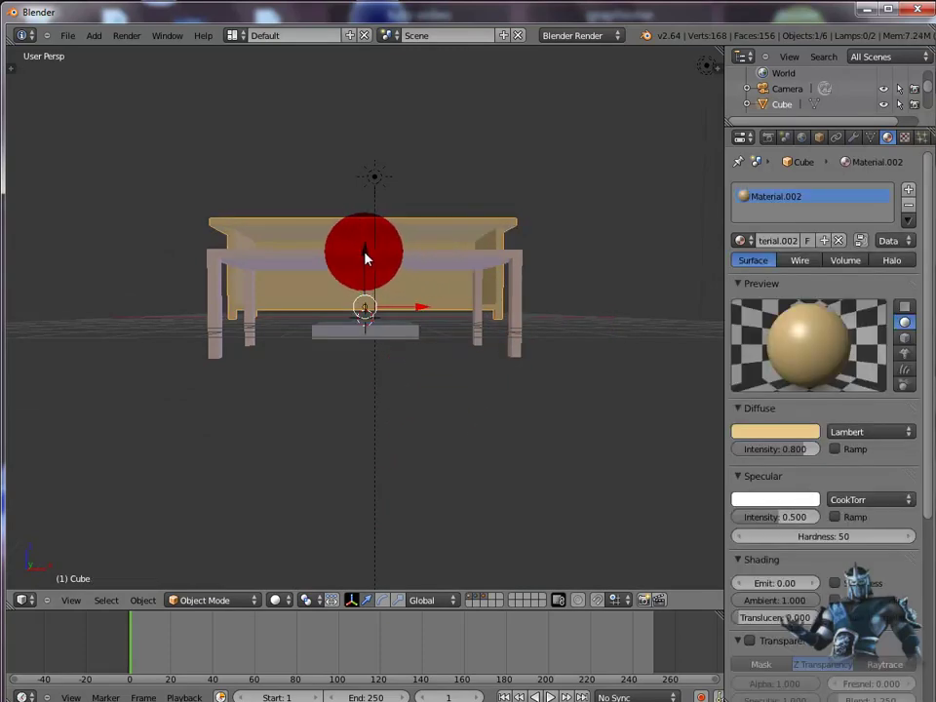
key("g")
key("z")
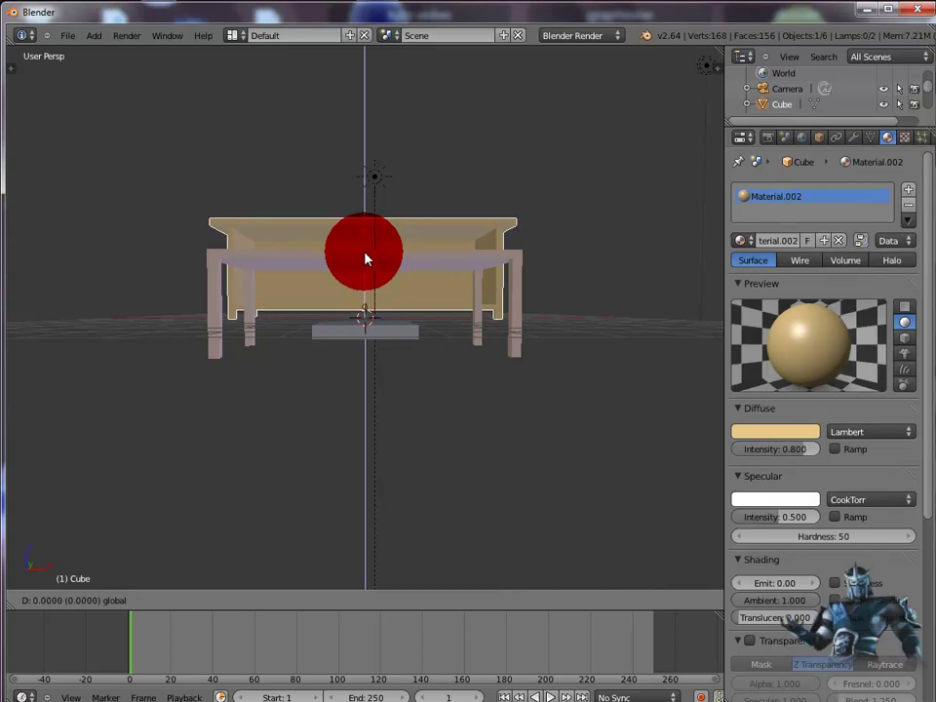
right_click(527, 258)
- Raise the table along the Z axis by about 0.513
right_click(523, 260)
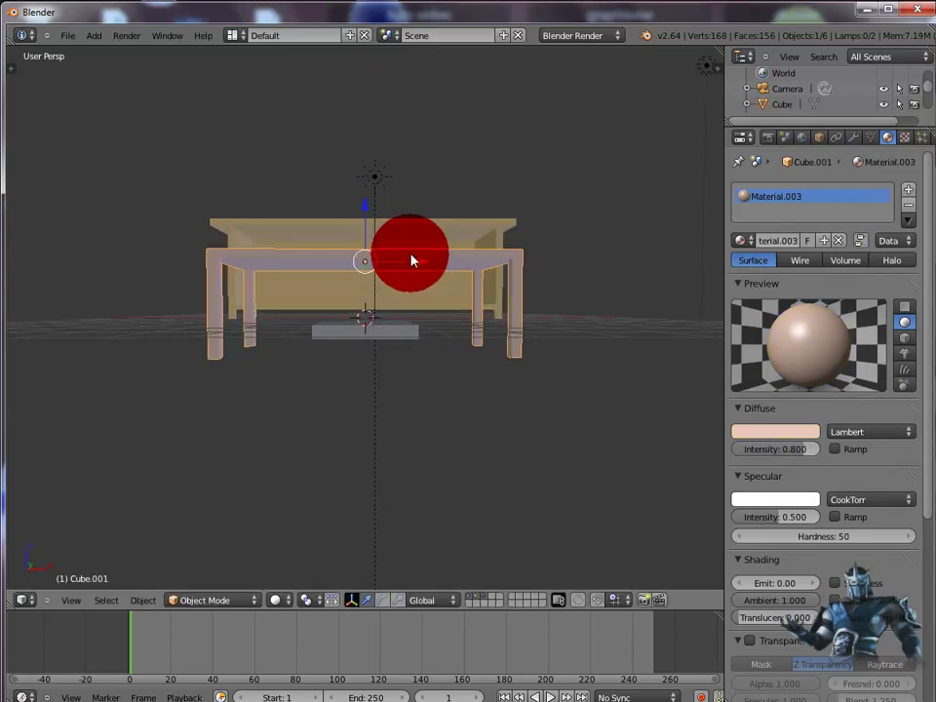
key("g")
key("z")
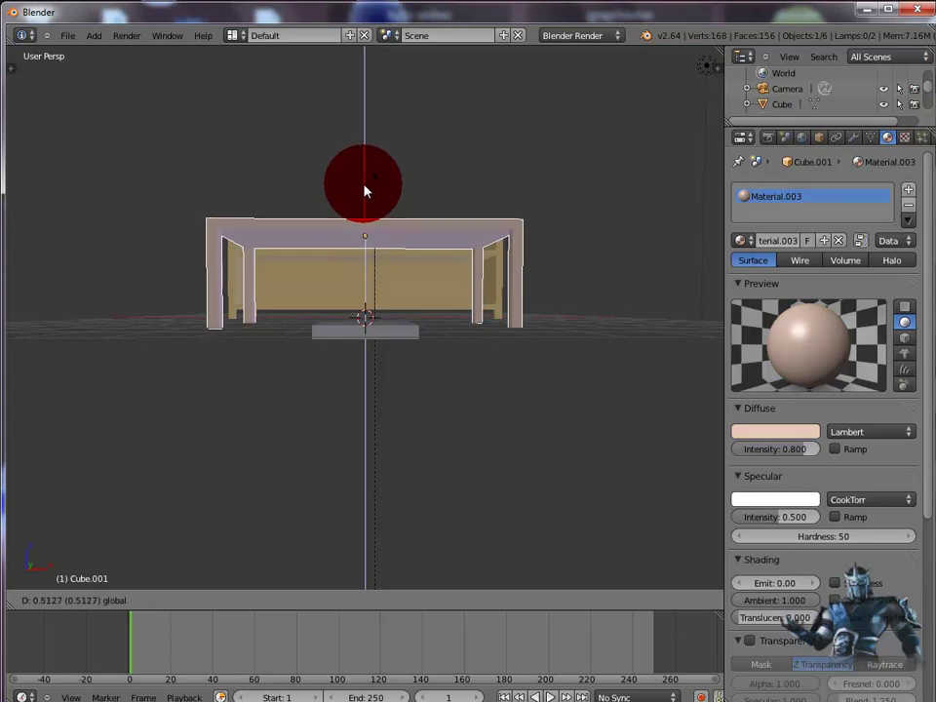
left_click(365, 192)
middle_click_drag(631, 263, 354, 389)
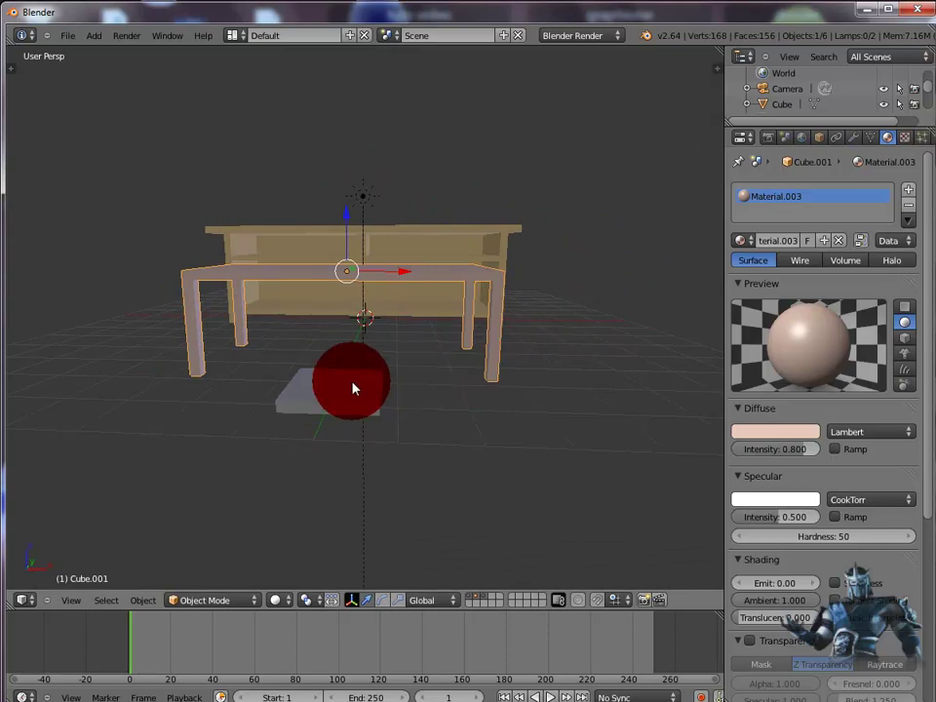
- Raise the slab along the Z axis to seat height below the tabletop, with a final upward adjustment of about 0.109
right_click(303, 394)
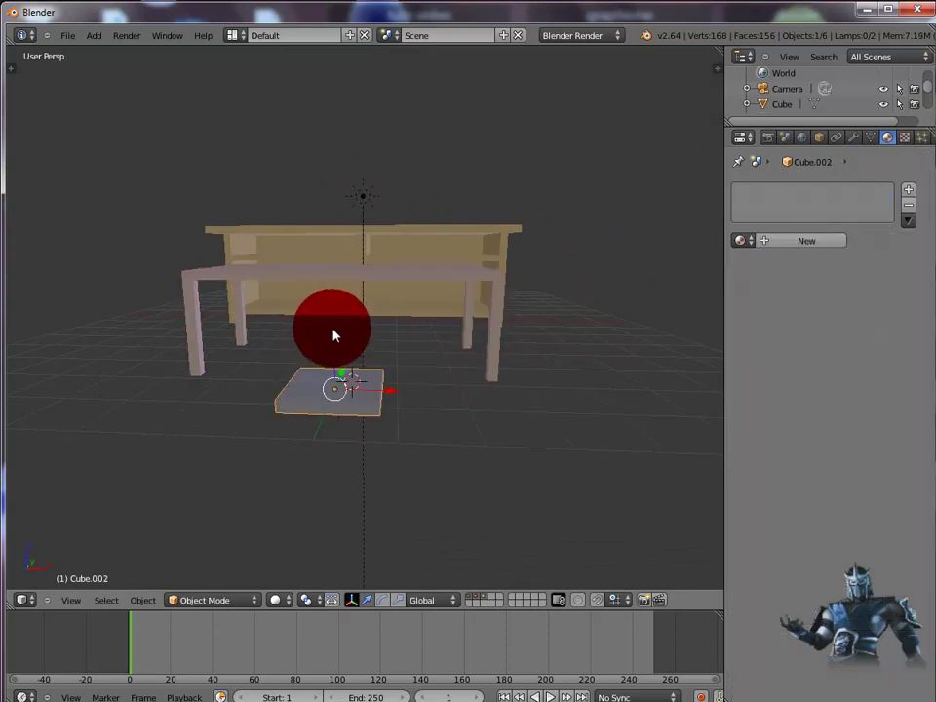
key("g")
key("z")
left_click(341, 283)
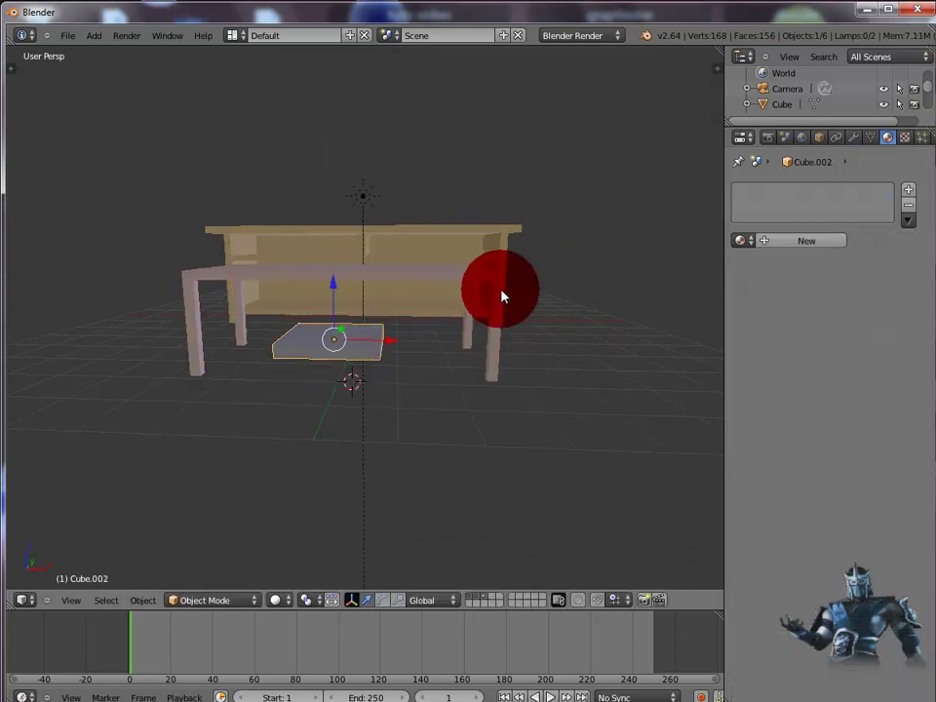
middle_click_drag(590, 327, 484, 317)
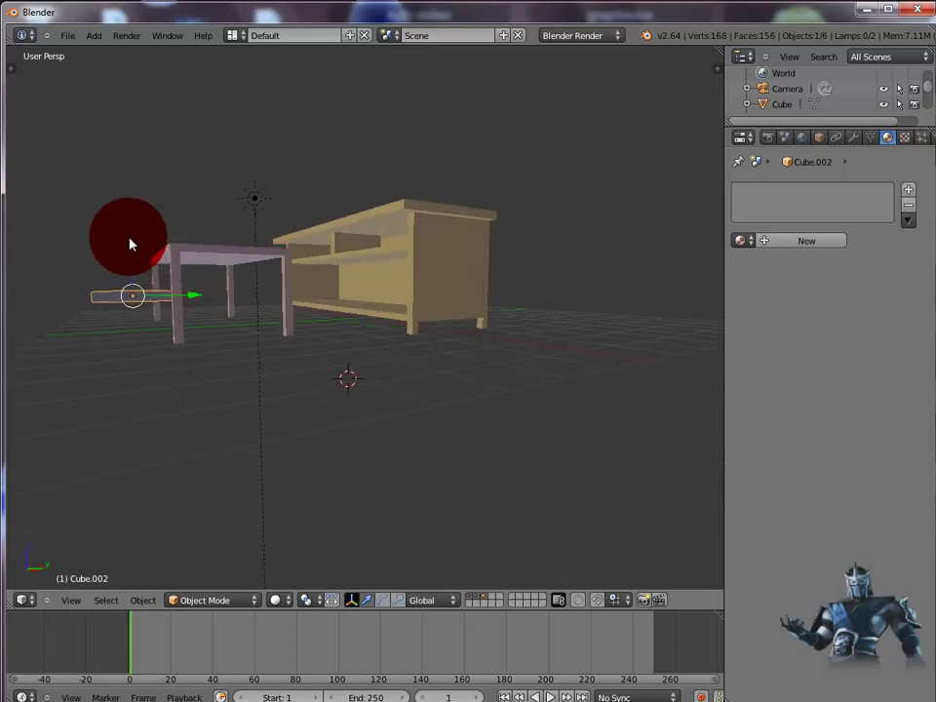
key("g")
key("z")
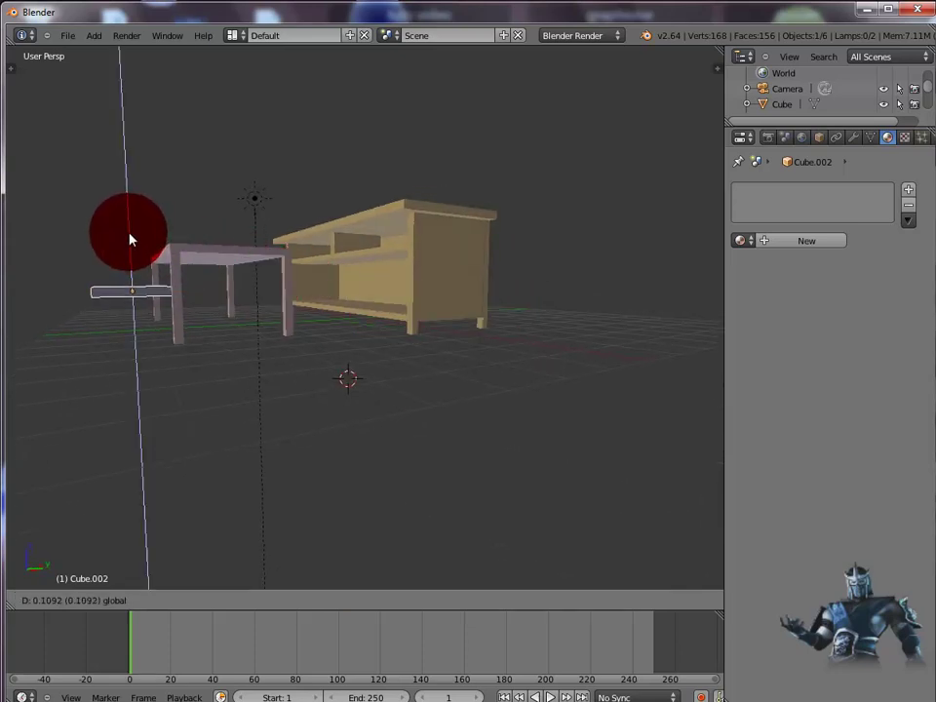
left_click(130, 239)
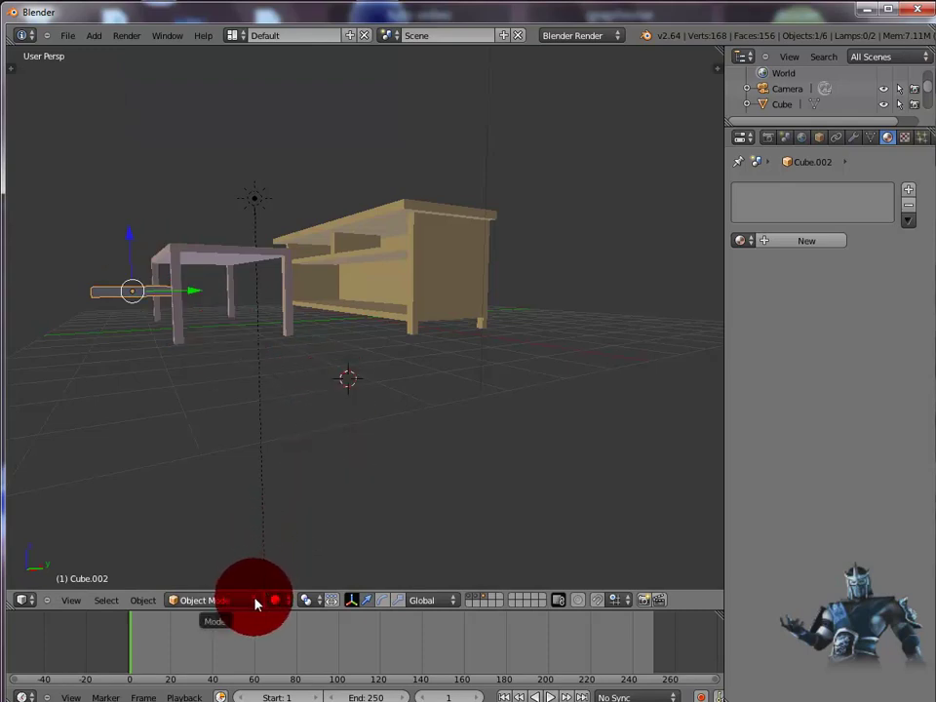
- Show only the slab's layer and switch the slab to Edit Mode
left_click(485, 601)
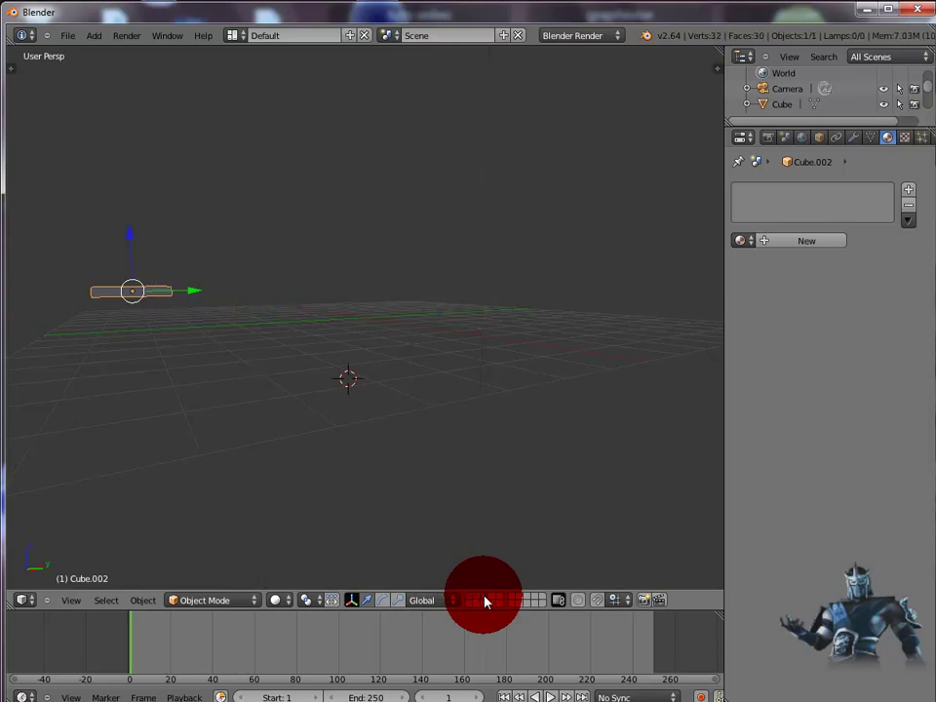
left_click(244, 609)
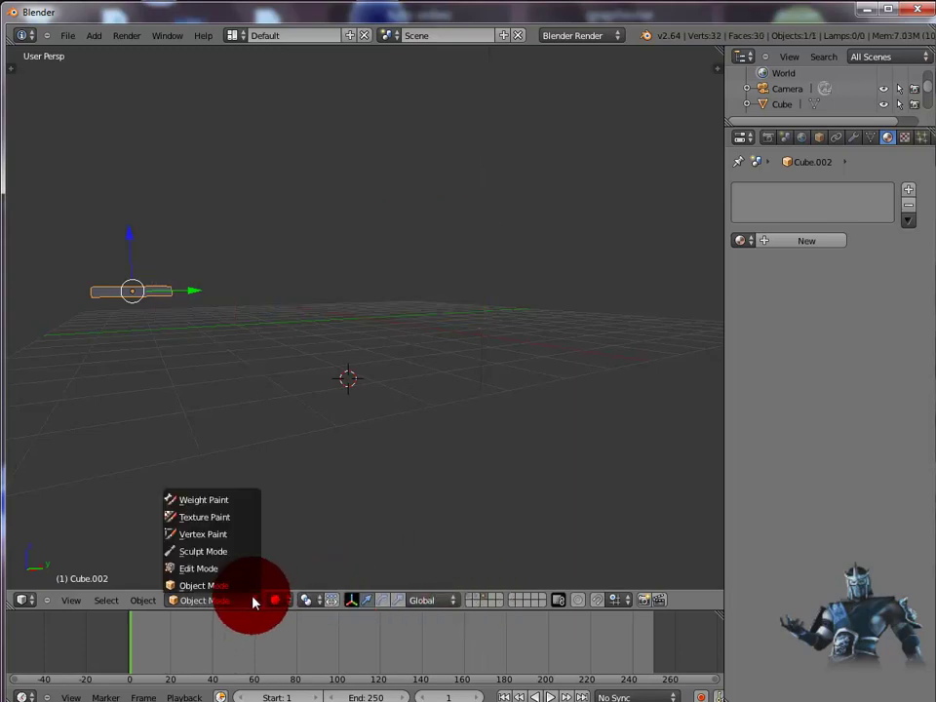
left_click(228, 566)
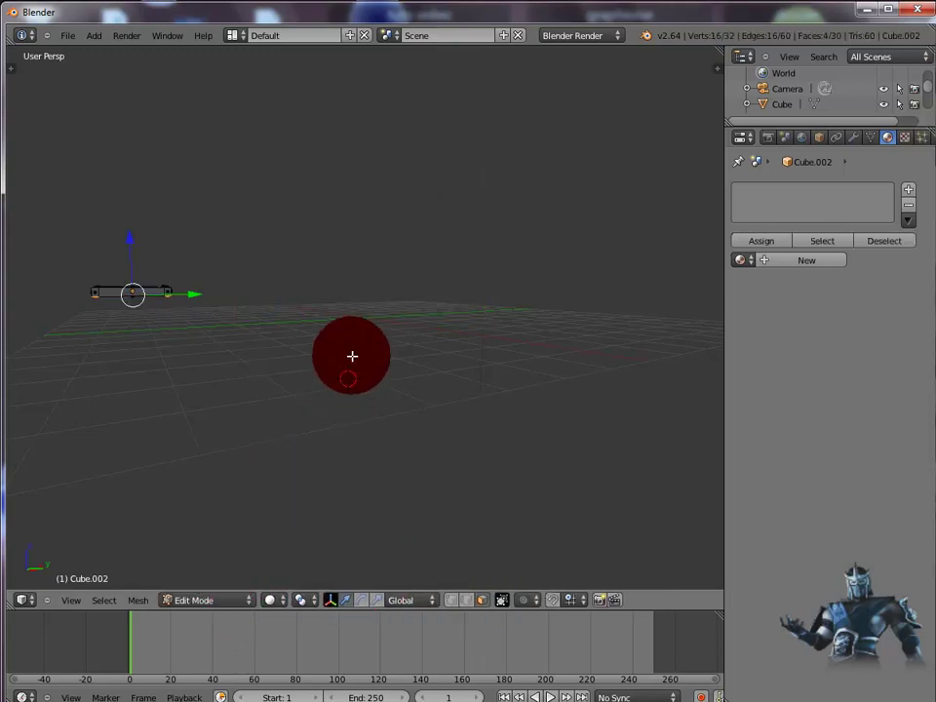
- Extrude the four underside corner faces down by about 0.999 to form legs, and extrude their ends again by about -0.012
middle_click_drag(352, 356, 469, 360)
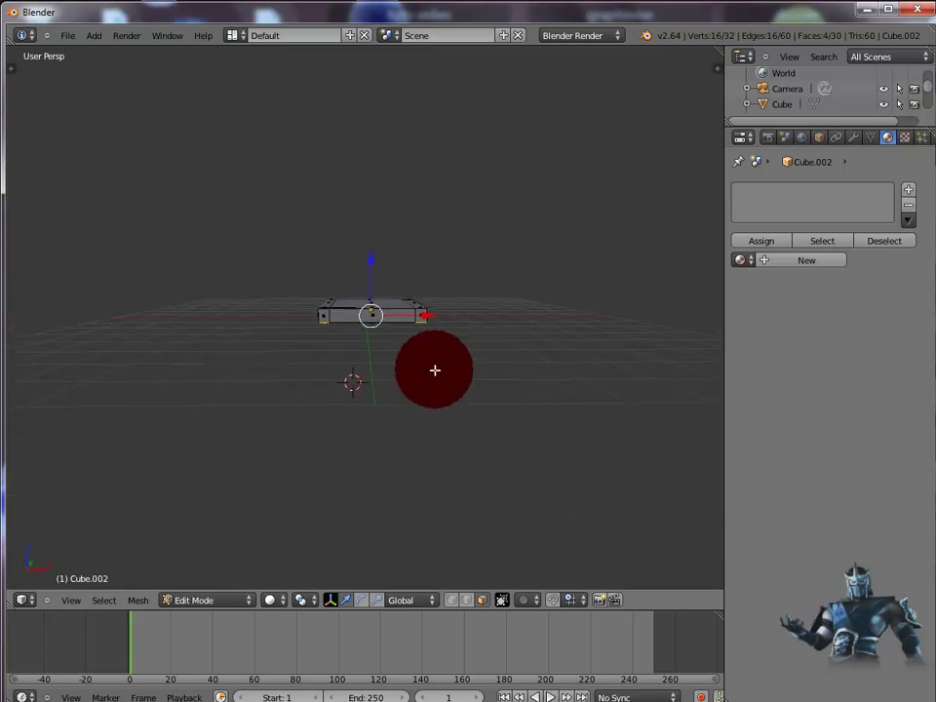
key("e")
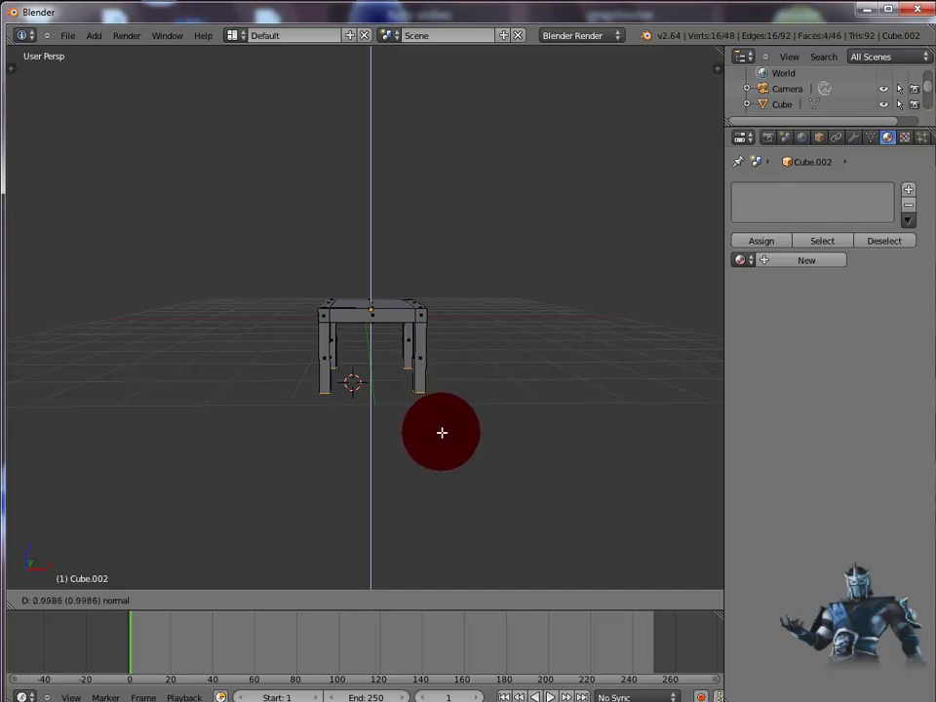
left_click(442, 432)
middle_click_drag(516, 386, 477, 349)
key("e")
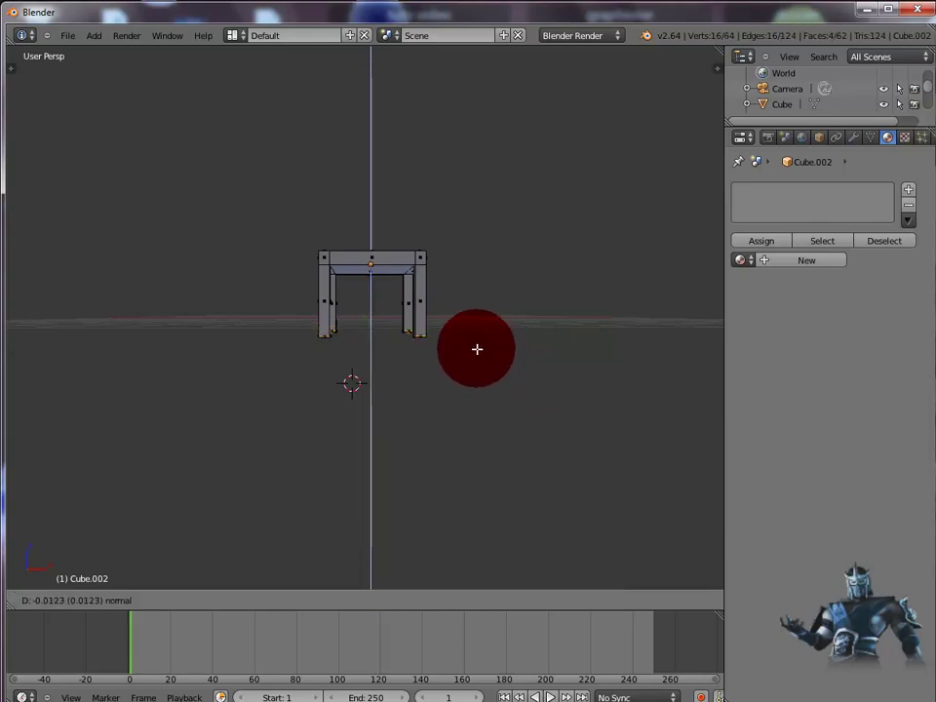
left_click(477, 349)
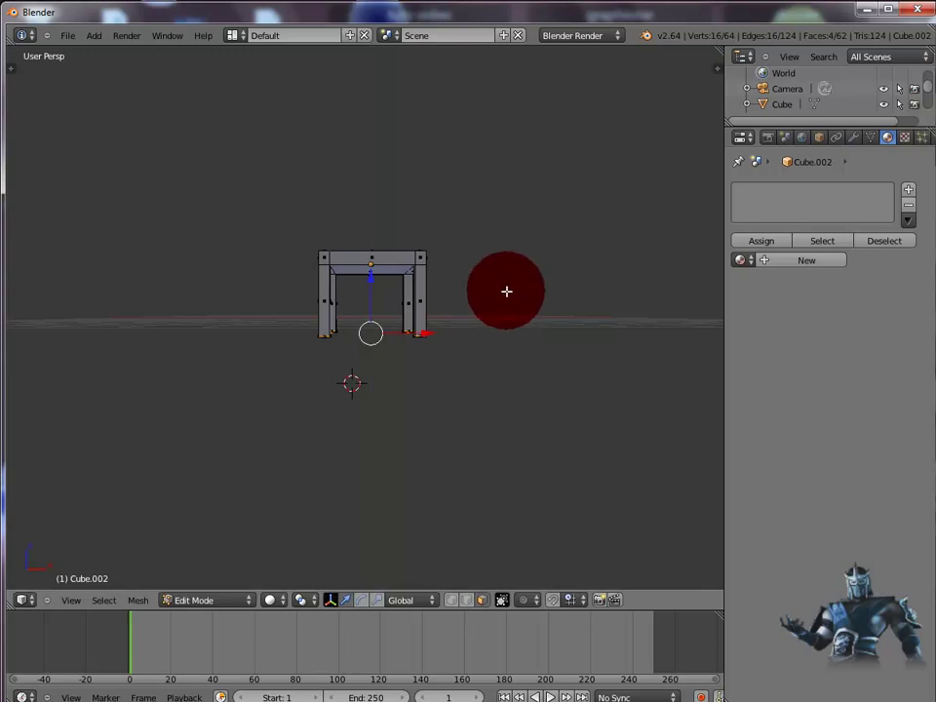
- Select the three top faces along one edge of the seat and extrude them upward by a little over 1.5 as a backrest
mouse_move(506, 290)
middle_mouse_down()
mouse_move(481, 319)
mouse_move(411, 332)
mouse_move(397, 351)
mouse_move(403, 372)
mouse_move(485, 387)
mouse_move(503, 382)
mouse_move(514, 360)
mouse_move(386, 455)
mouse_move(637, 424)
mouse_move(627, 462)
mouse_move(580, 427)
middle_mouse_up()
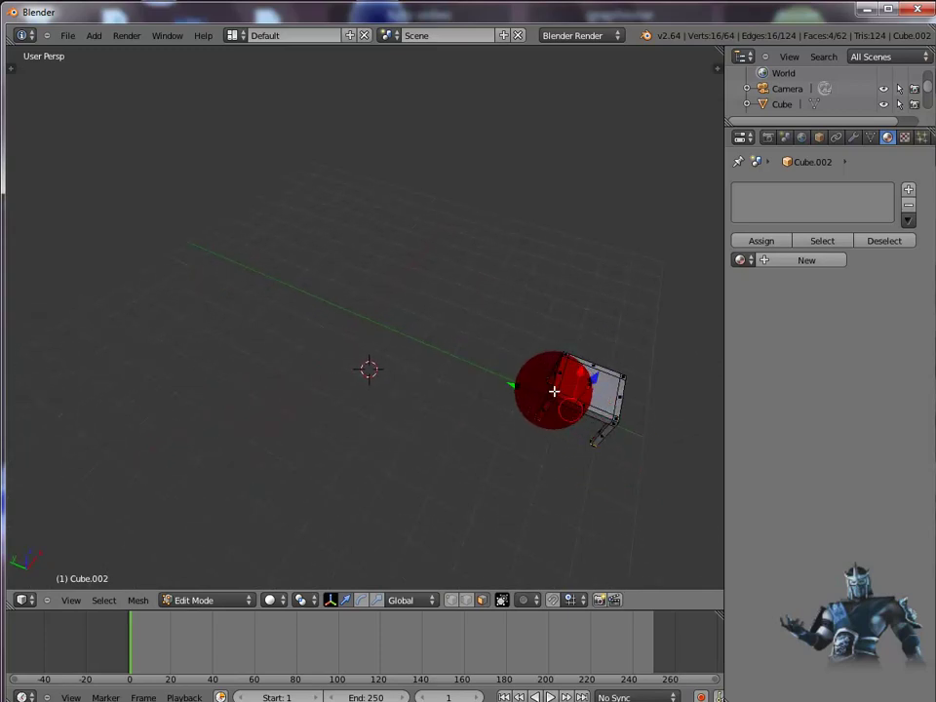
right_click(556, 391)
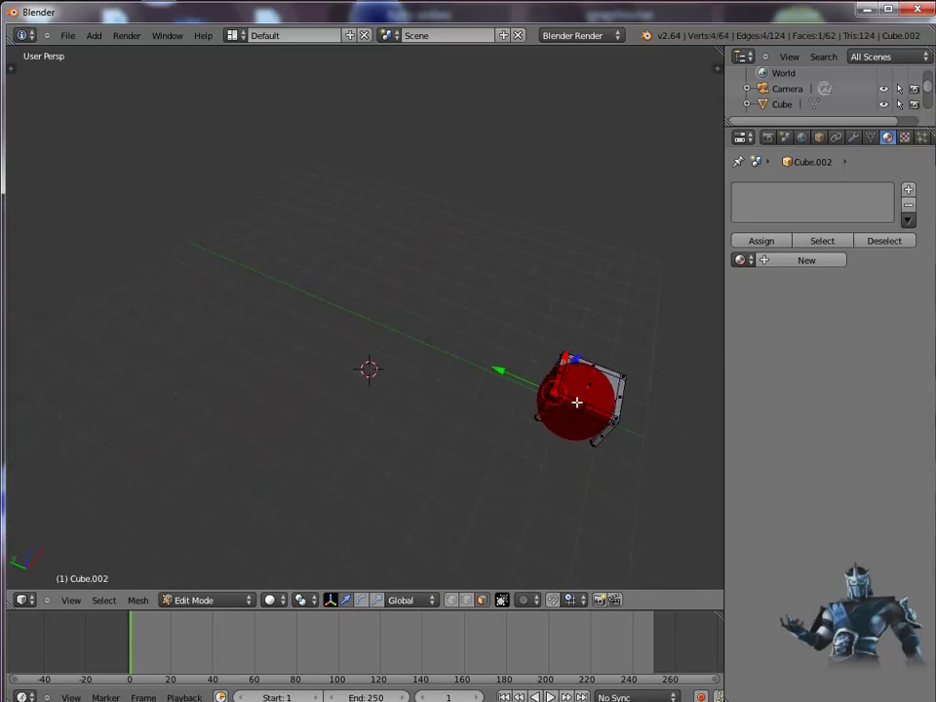
right_click(622, 419, "shift")
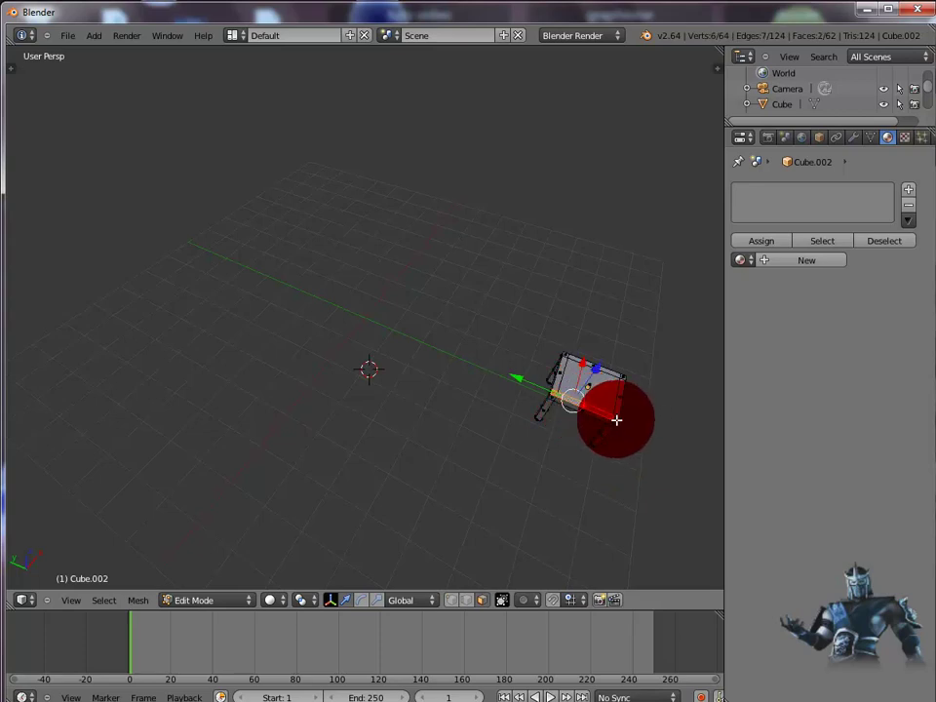
right_click(616, 420, "shift")
middle_click_drag(638, 453, 516, 374)
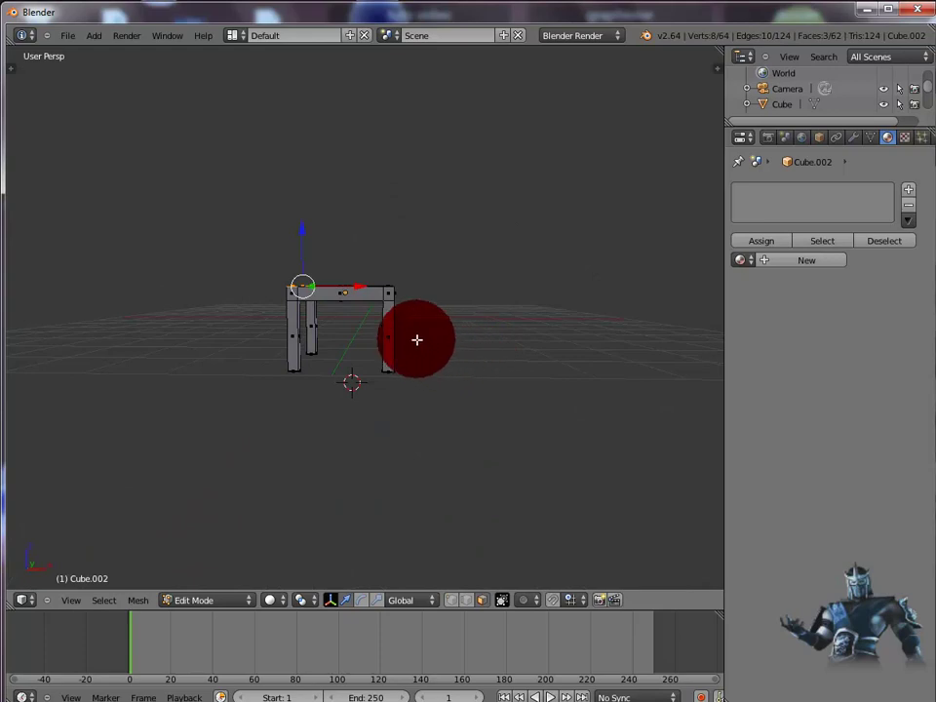
key("e")
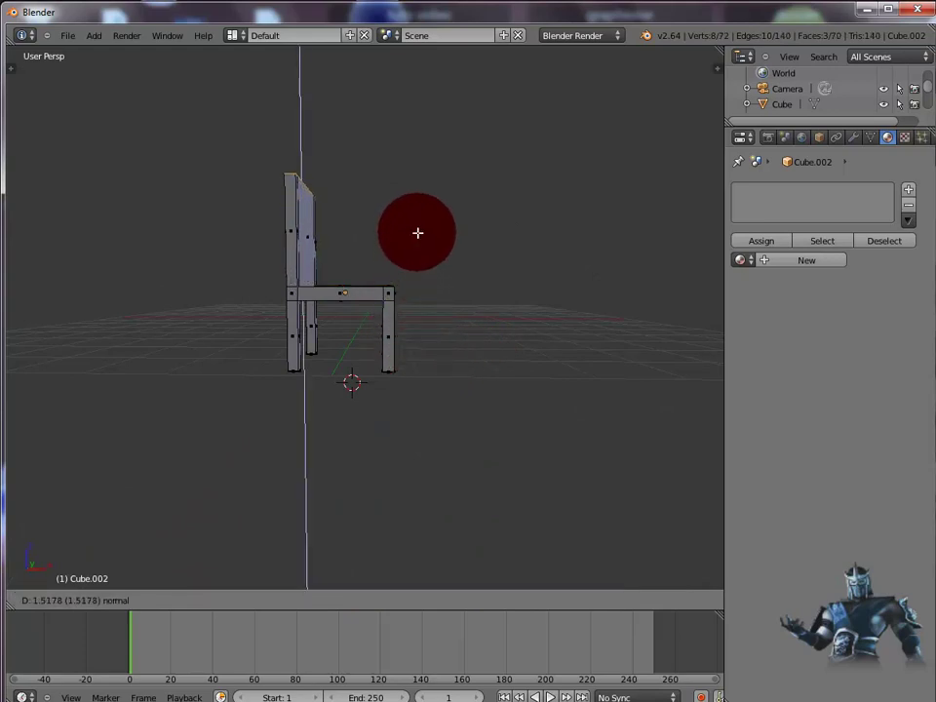
left_click(419, 225)
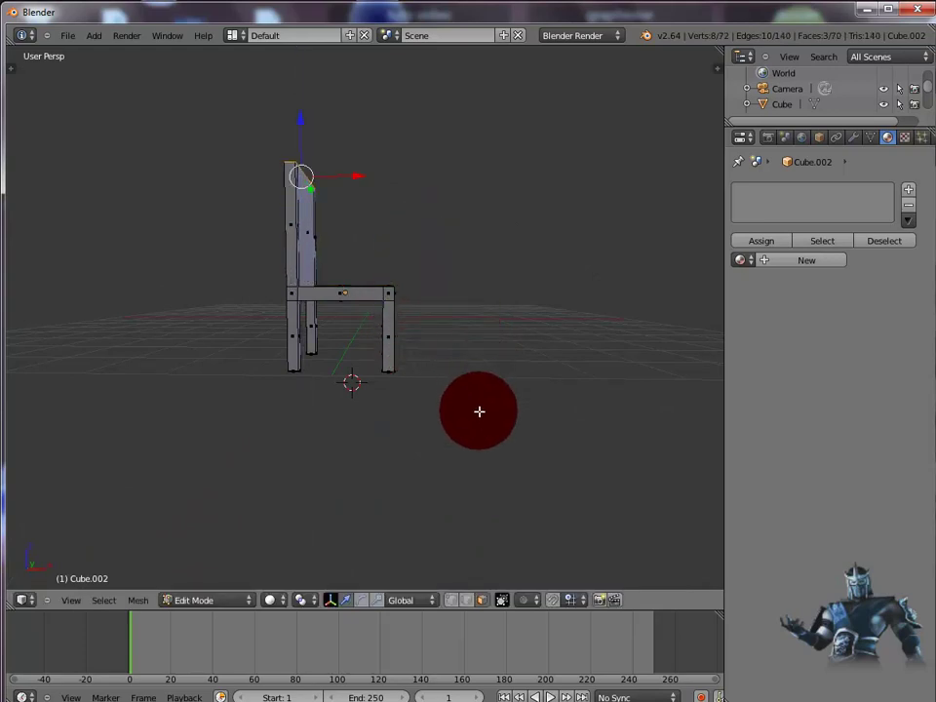
- Return to Object Mode and show the table and cabinet layers together with the chair
left_click(246, 607)
left_click(235, 585)
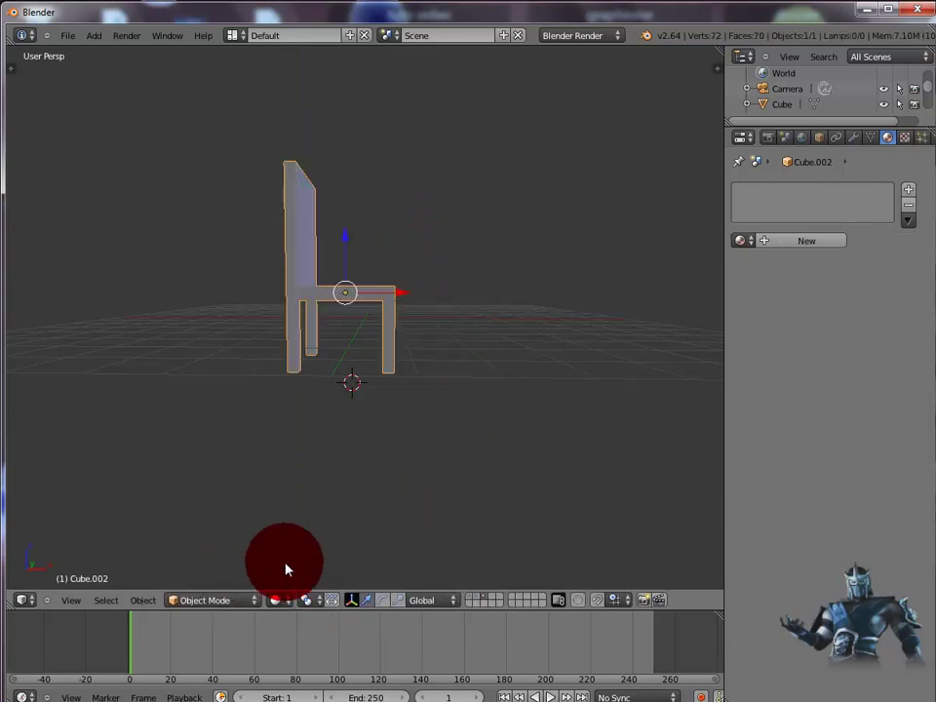
left_click(478, 603, "shift")
left_click(472, 602, "shift")
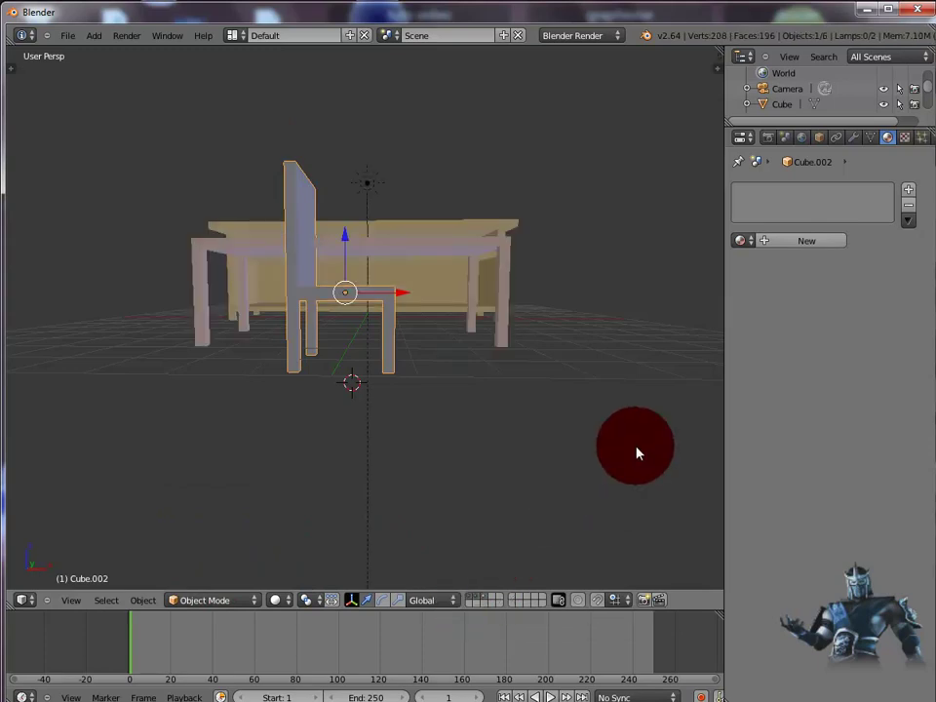
- Rotate the chair about the Z axis so its seat turns toward the table, and render the scene
mouse_move(642, 403)
middle_mouse_down()
mouse_move(609, 435)
mouse_move(443, 409)
middle_mouse_up()
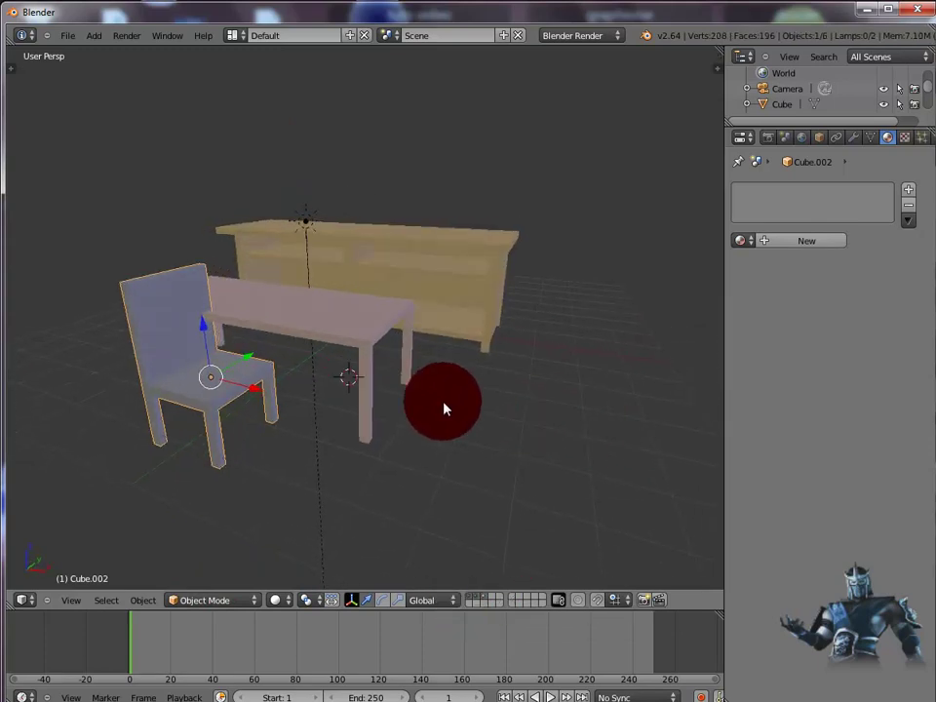
left_click(382, 599)
left_click(243, 414)
left_click_drag(243, 415, 293, 385)
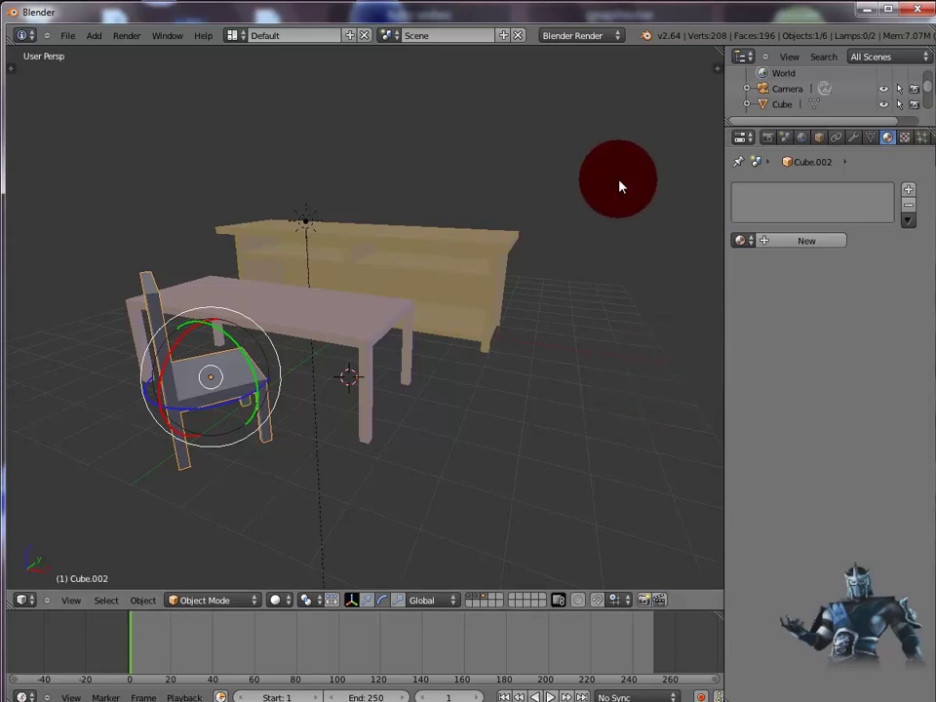
key("F12")
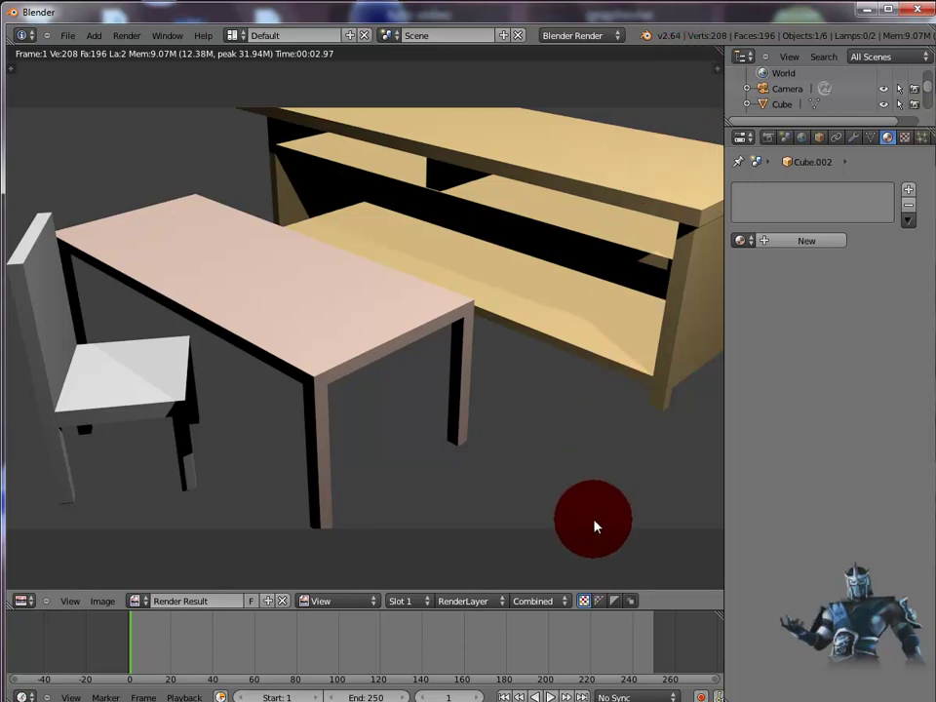
key("Escape")
- Switch back to the move manipulator, raise the camera along the Z axis, and render the scene
scroll(491, 413, "down", 5)
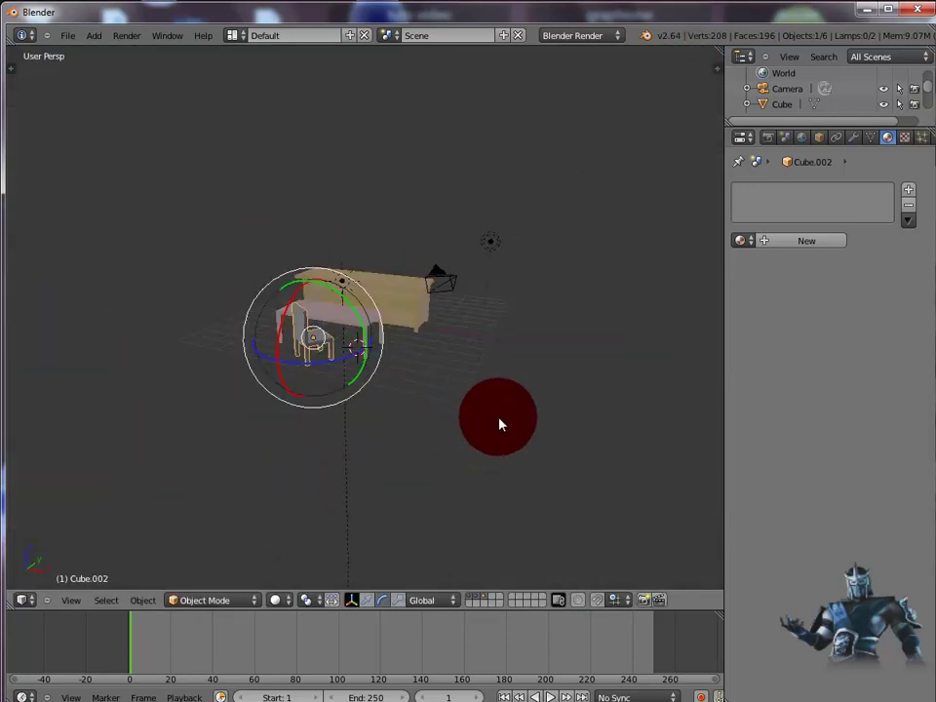
right_click(456, 284)
middle_click_drag(593, 357, 583, 534)
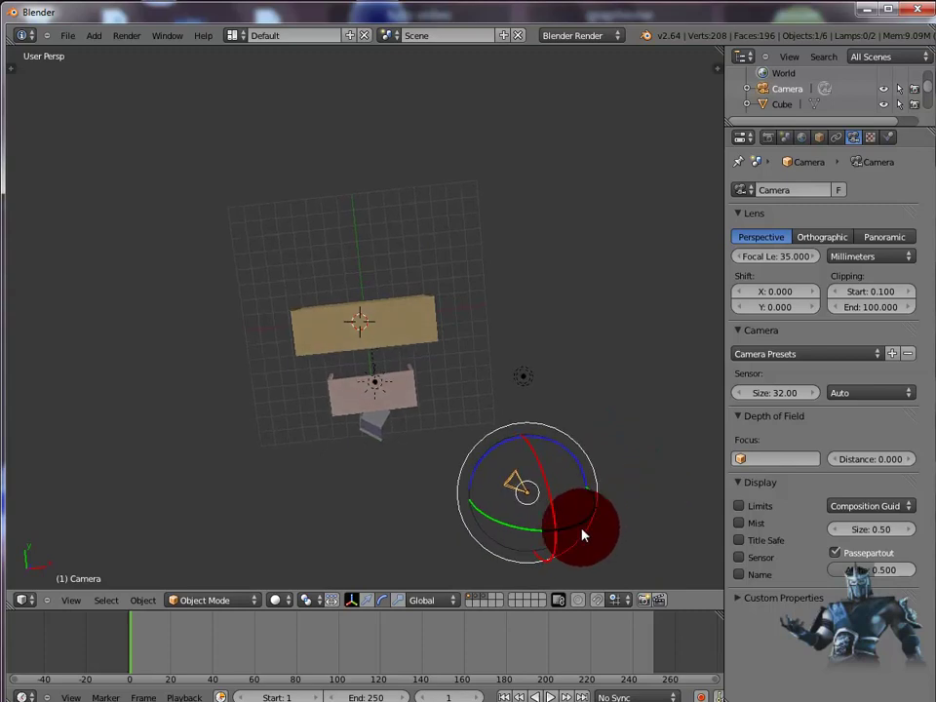
left_click(353, 601)
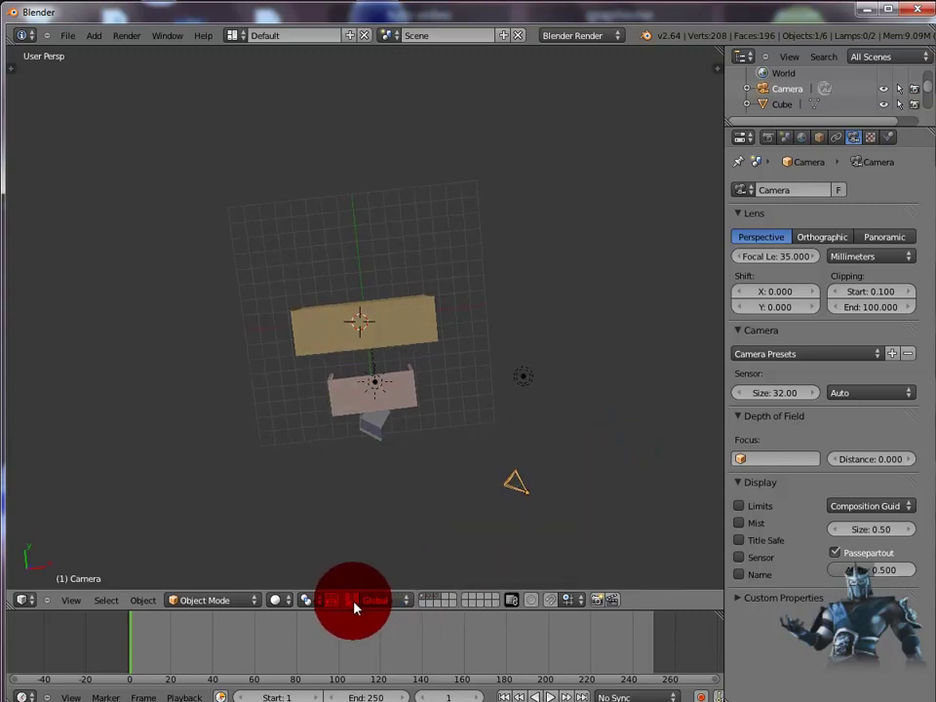
left_click(354, 602)
left_click(369, 605)
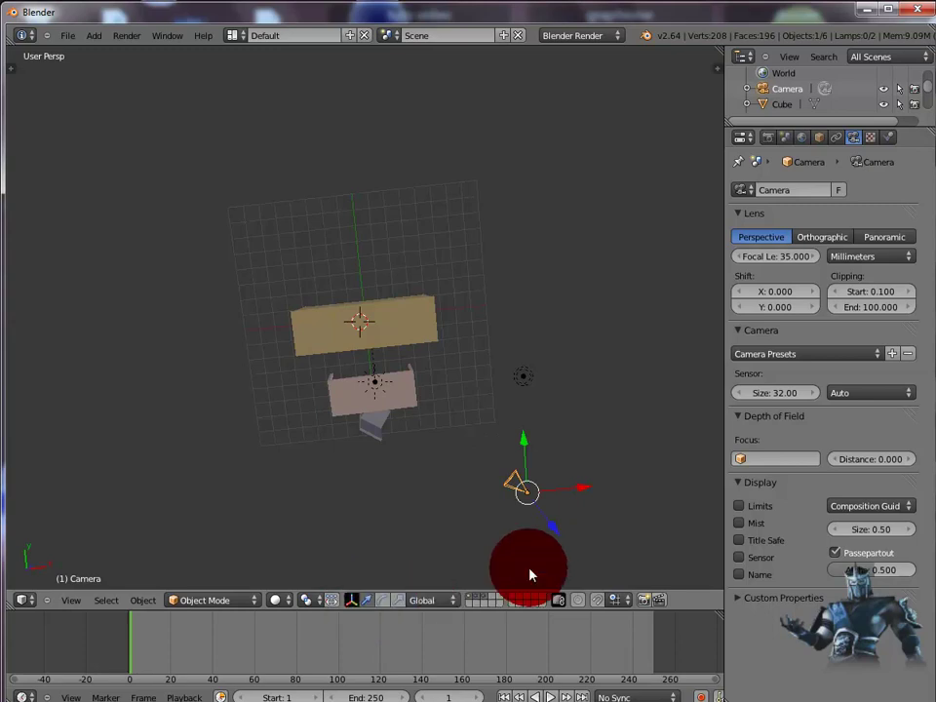
left_click_drag(558, 538, 591, 585)
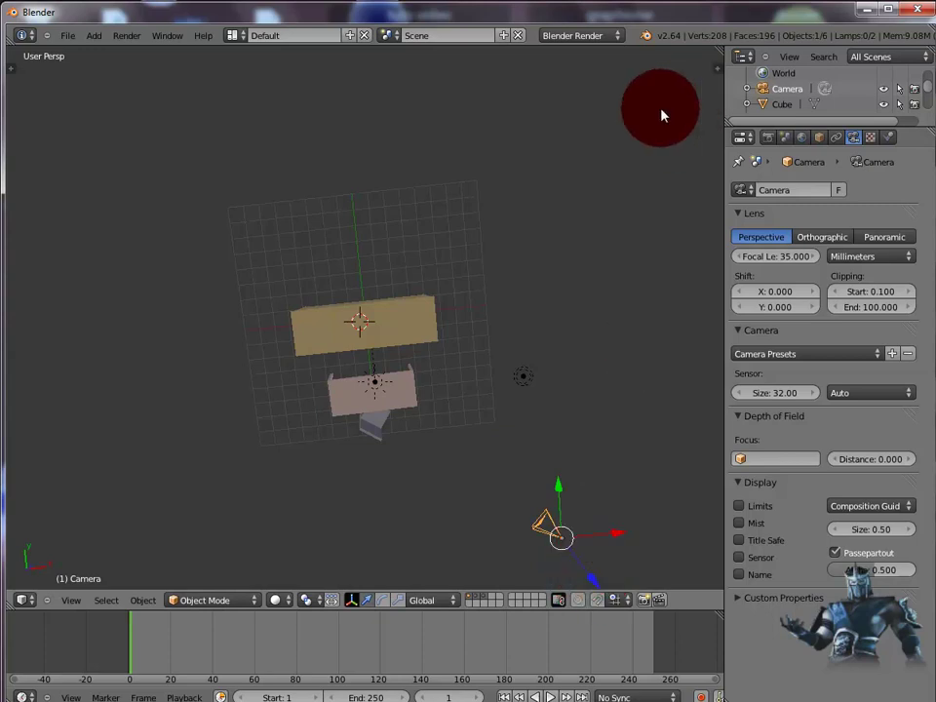
key("F12")
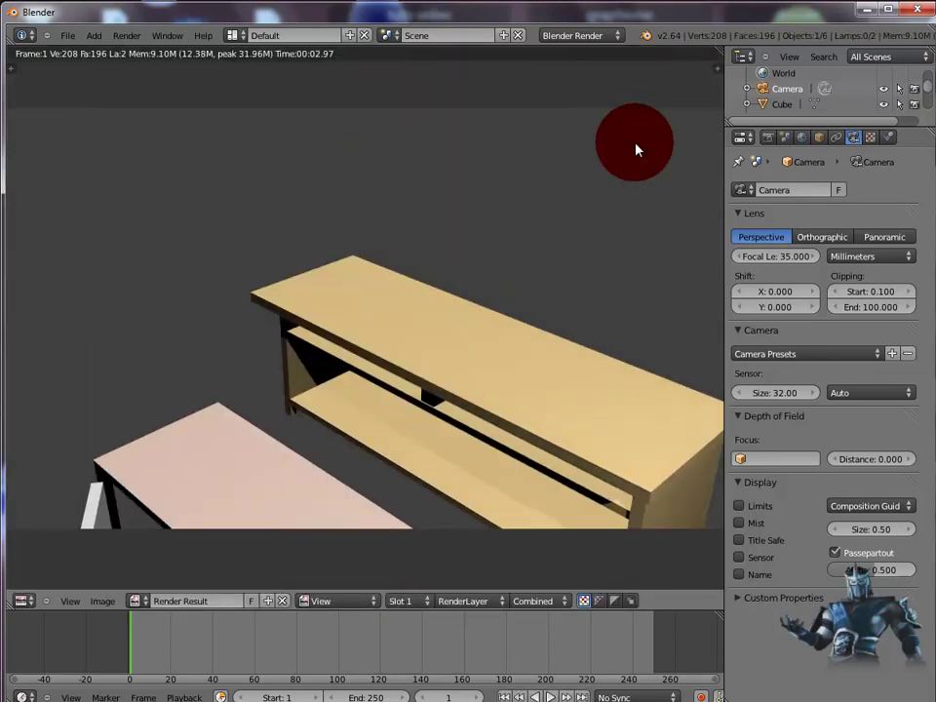
key("Escape")
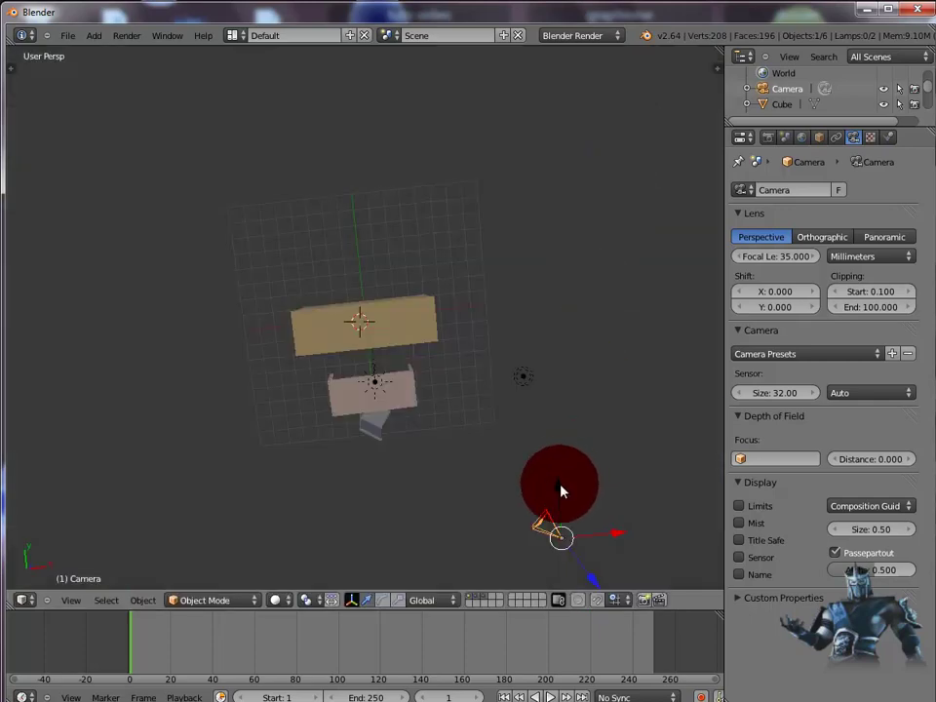
- Move the camera along the Y axis farther away from the furniture and render the scene again
key("g")
key("y")
left_click(562, 527)
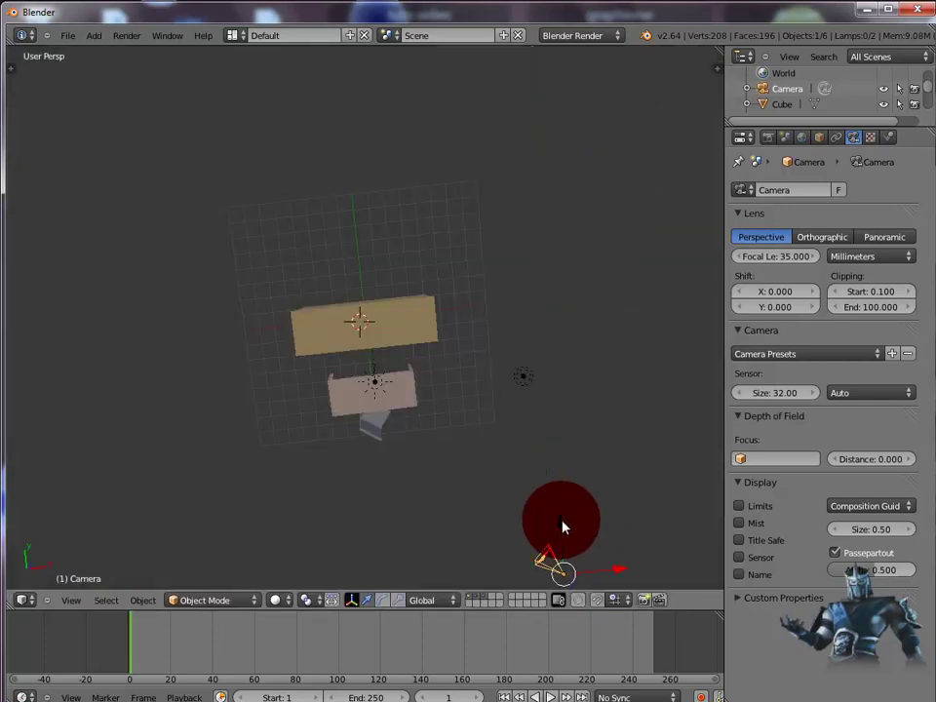
key("F12")
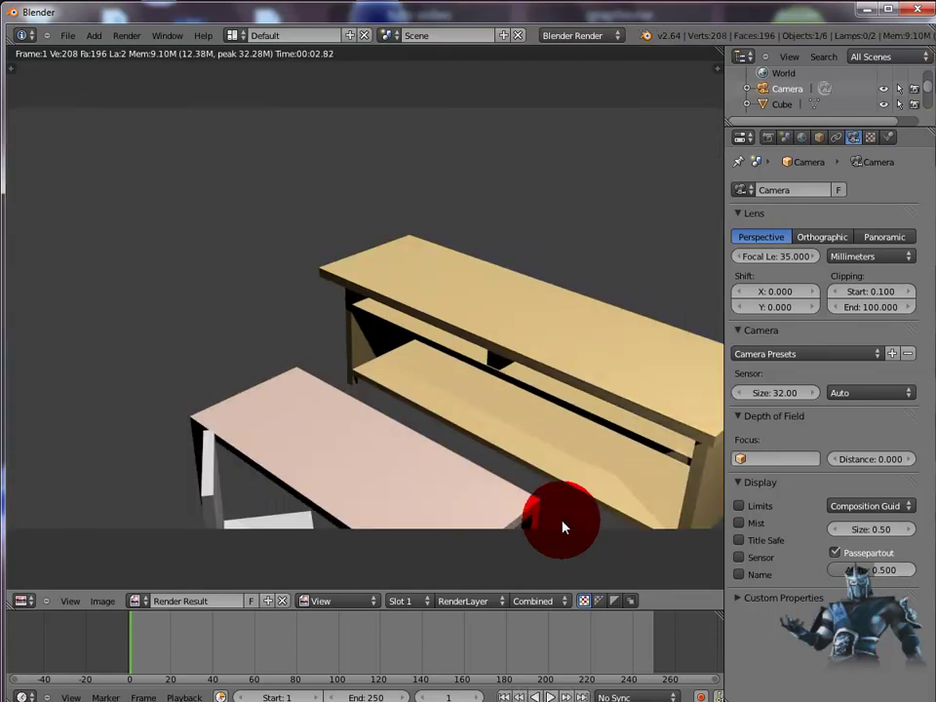
- Move the camera farther back from the furniture along the Y axis and render the scene
key("F12")
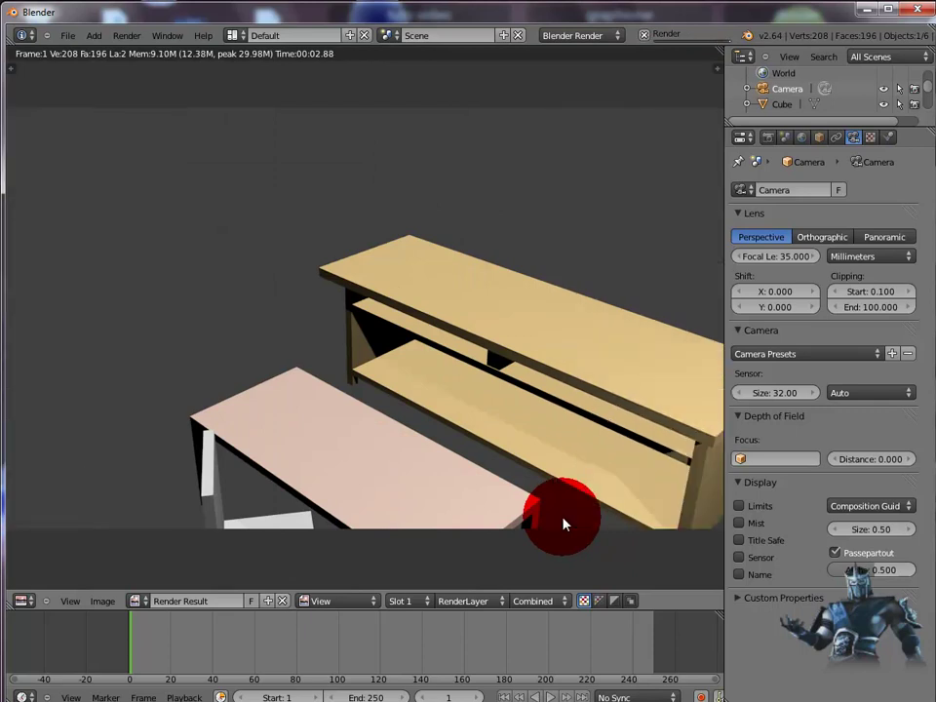
key("Escape")
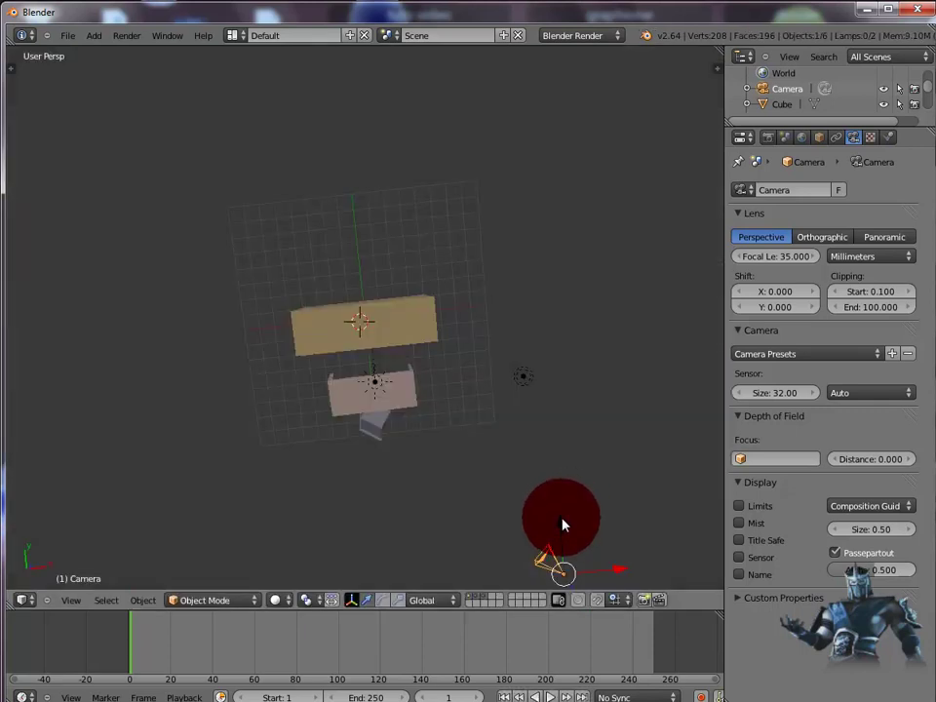
left_click_drag(563, 525, 569, 556)
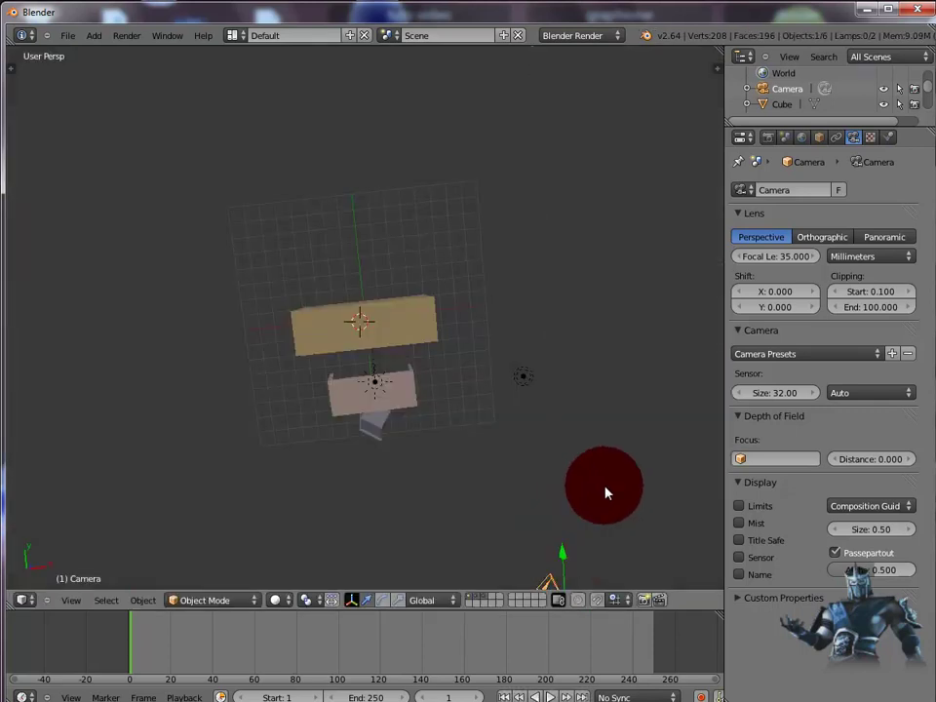
middle_click_drag(618, 480, 598, 228)
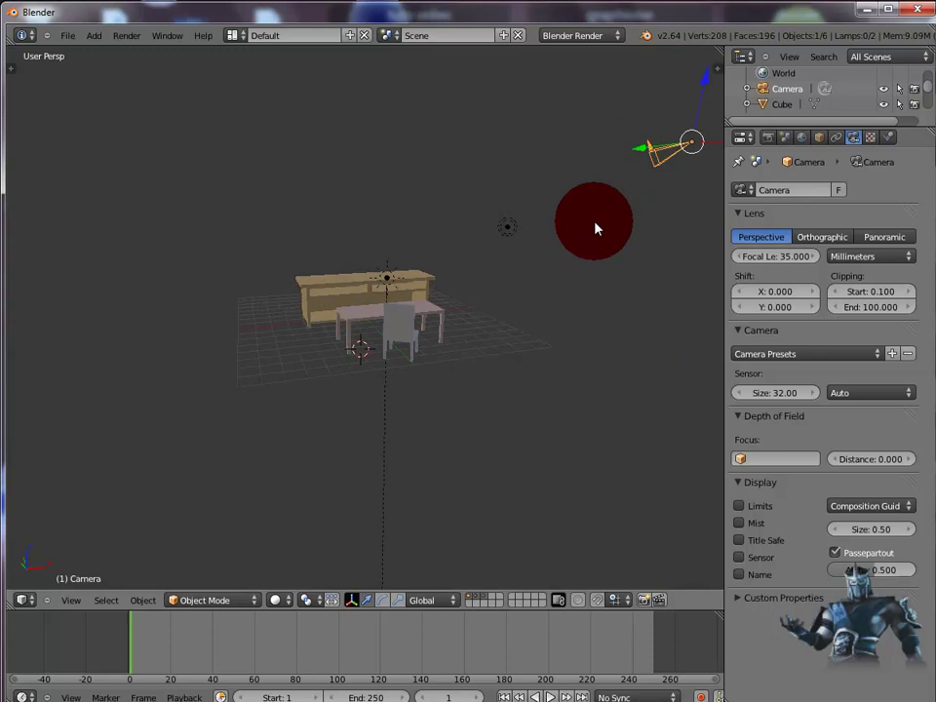
key("F12")
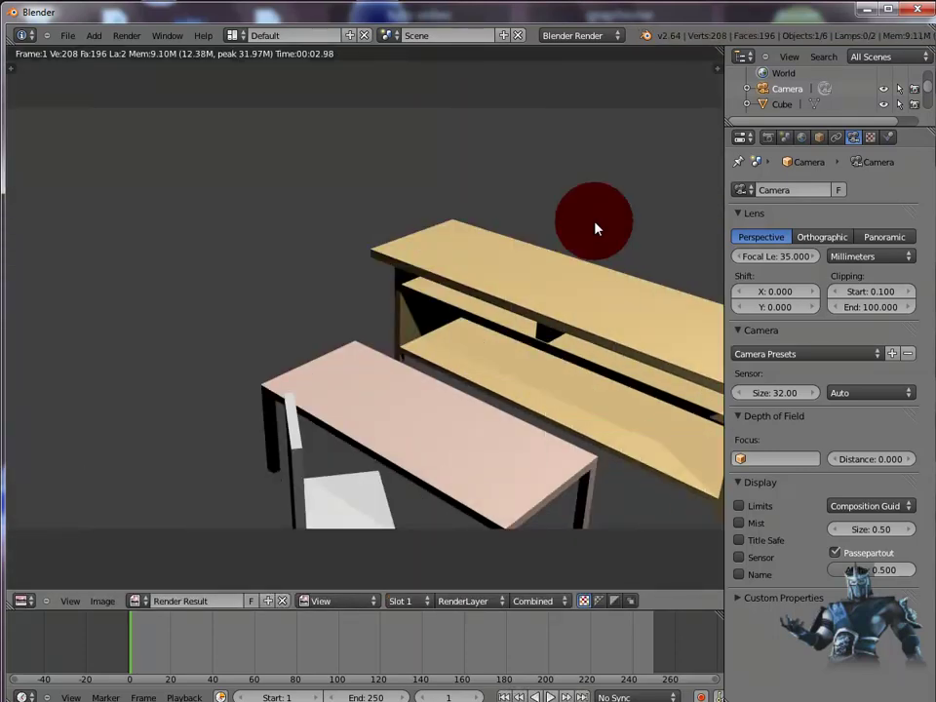
key("Escape")
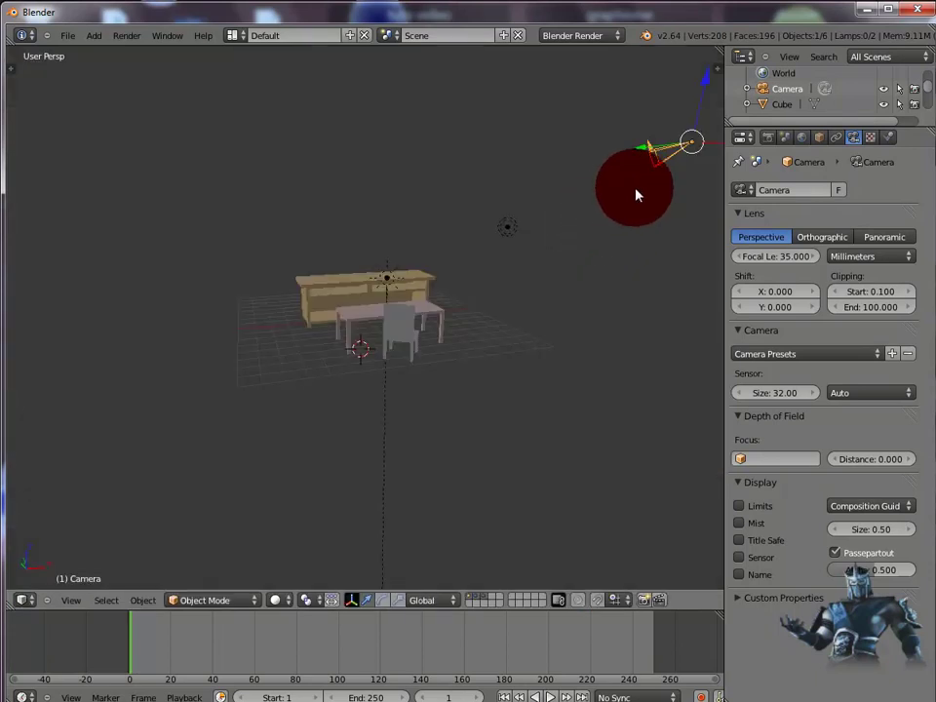
- Pull the camera slightly back, rotate it about the Z axis to centre the furniture in its view, and render the scene
middle_click_drag(638, 236, 417, 405)
key("g")
left_click_drag(416, 401, 398, 419)
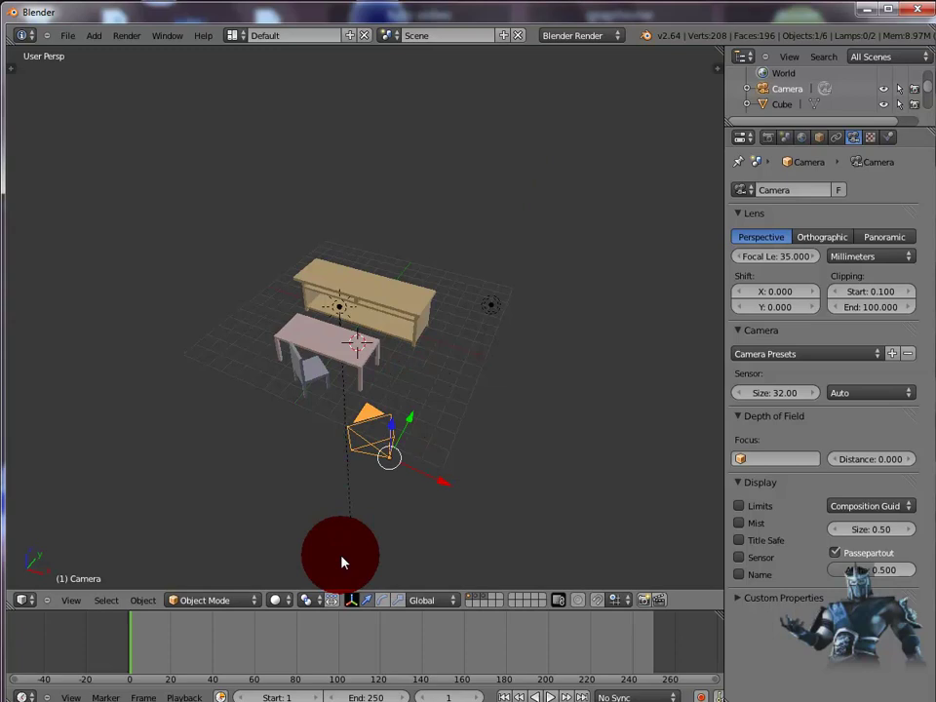
left_click(381, 600)
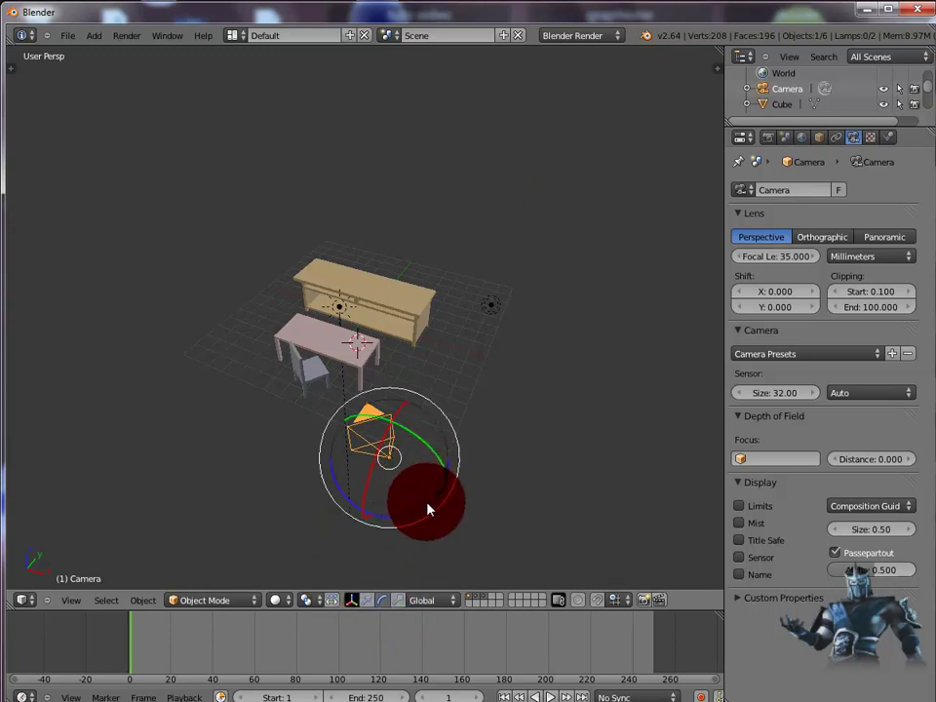
left_click_drag(428, 508, 413, 518)
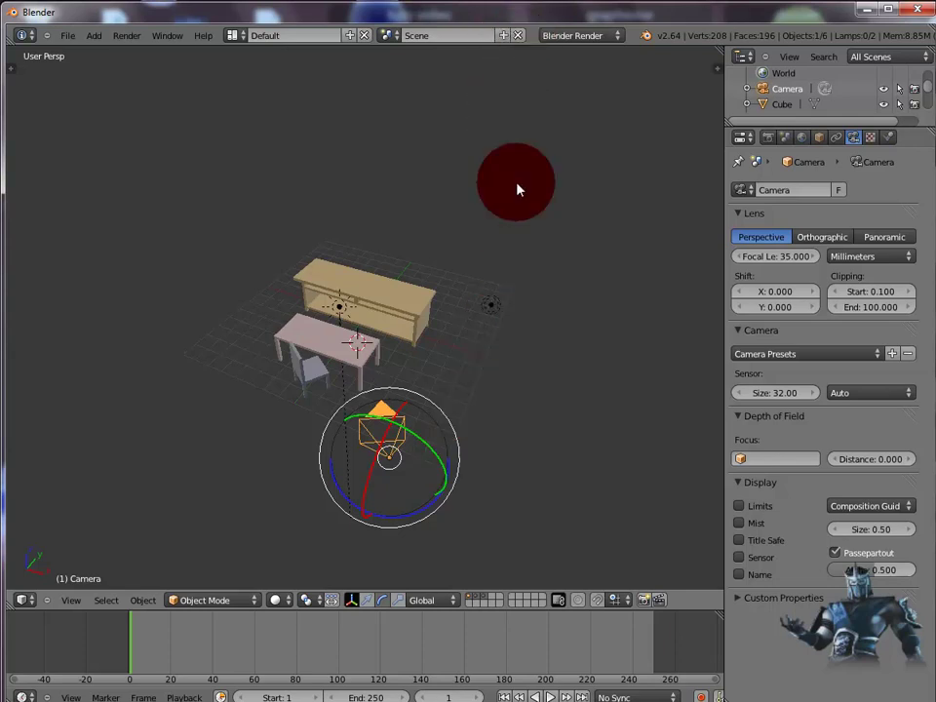
key("F12")
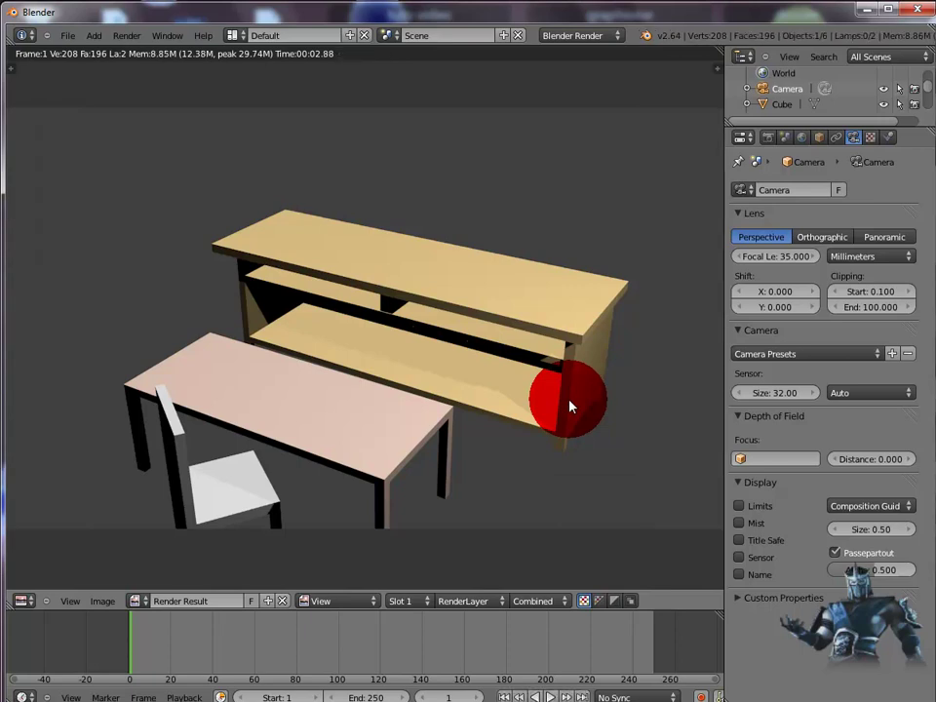
key("Escape")
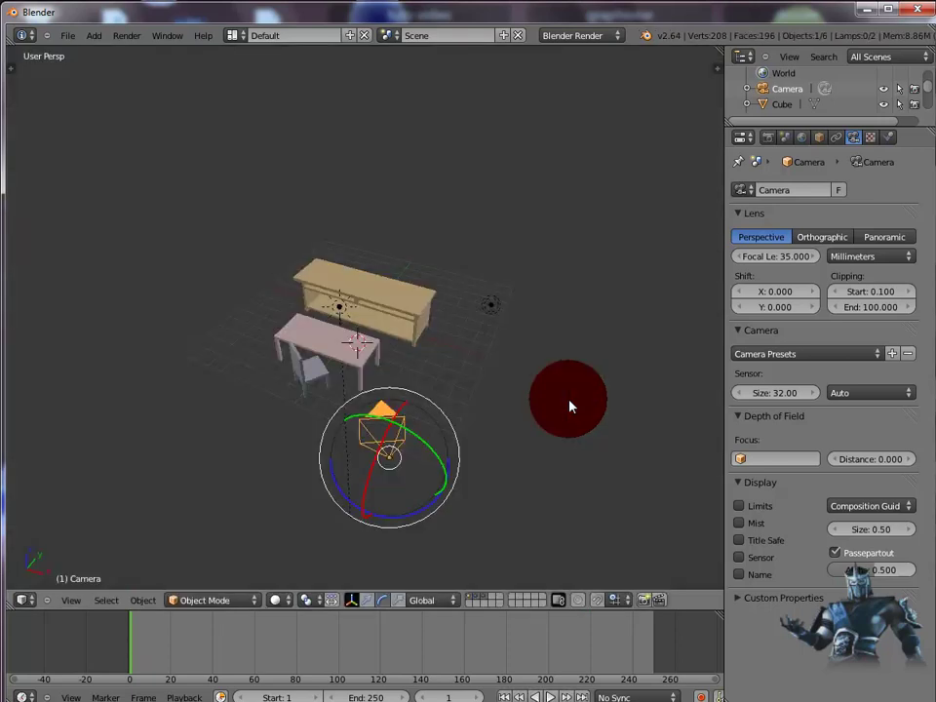
- Switch to the move manipulator, lower the camera along the Z axis, and render the scene
left_click(368, 602)
left_click(387, 435)
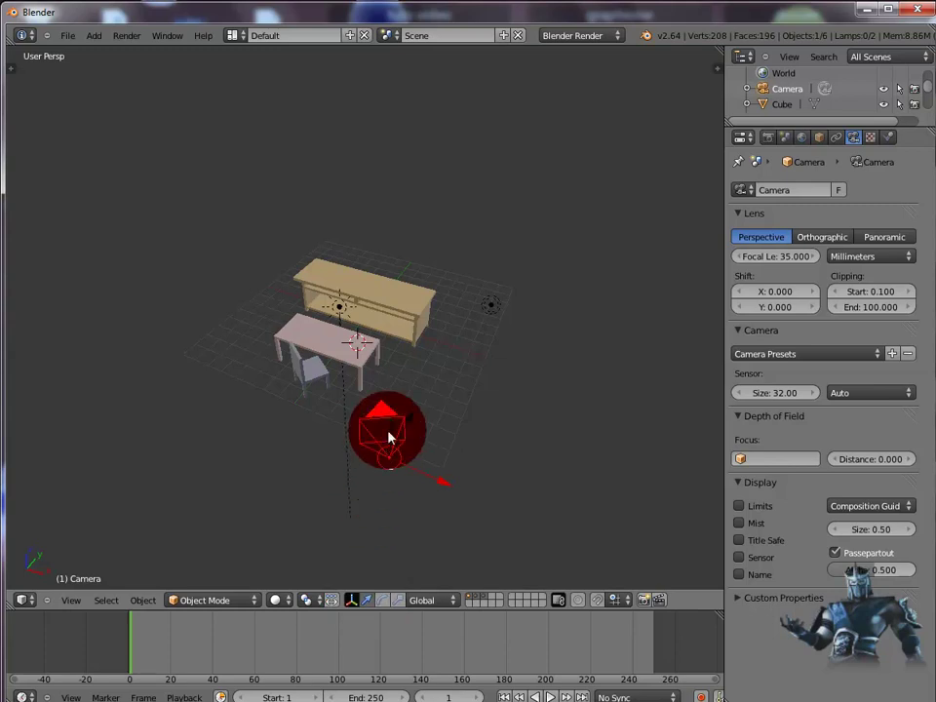
left_click_drag(389, 430, 393, 463)
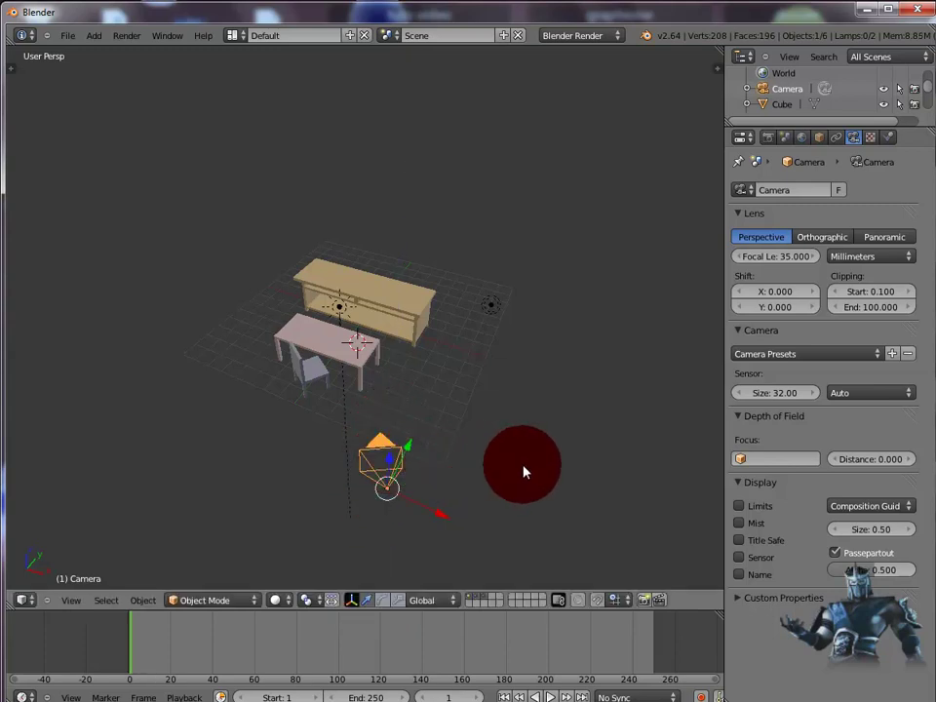
key("F12")
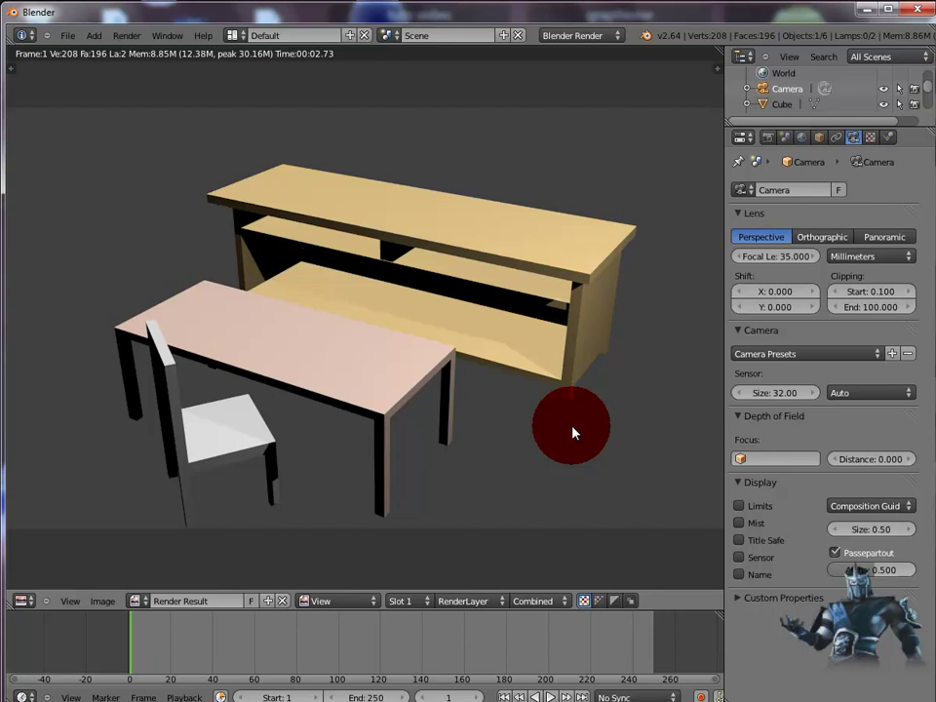
key("Escape")
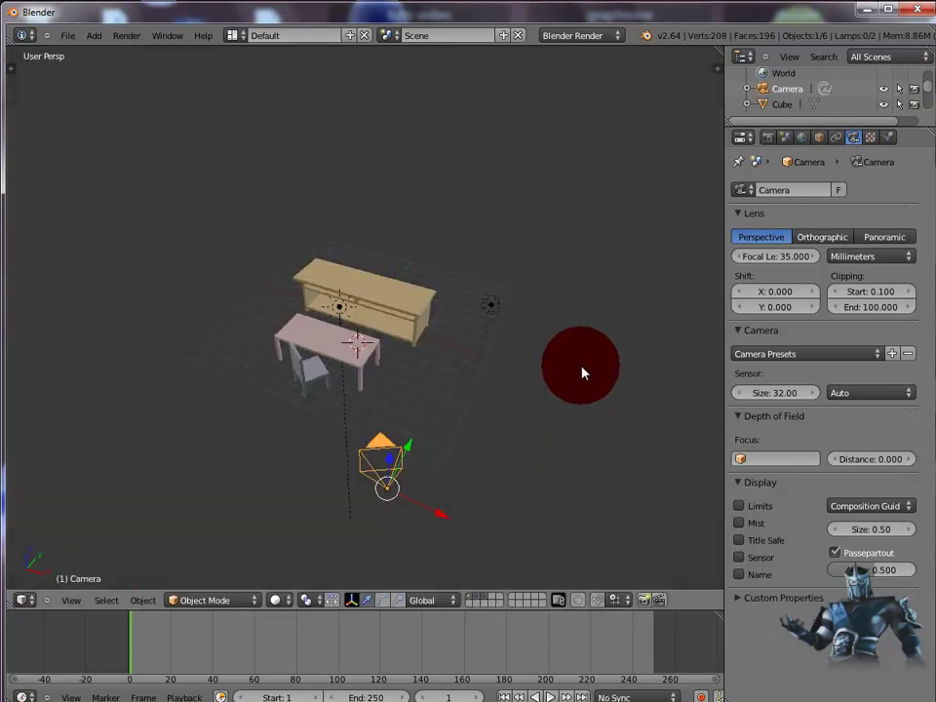
- Add a plane mesh at the 3D cursor, beneath the furniture
left_click(98, 39)
mouse_move(105, 53)
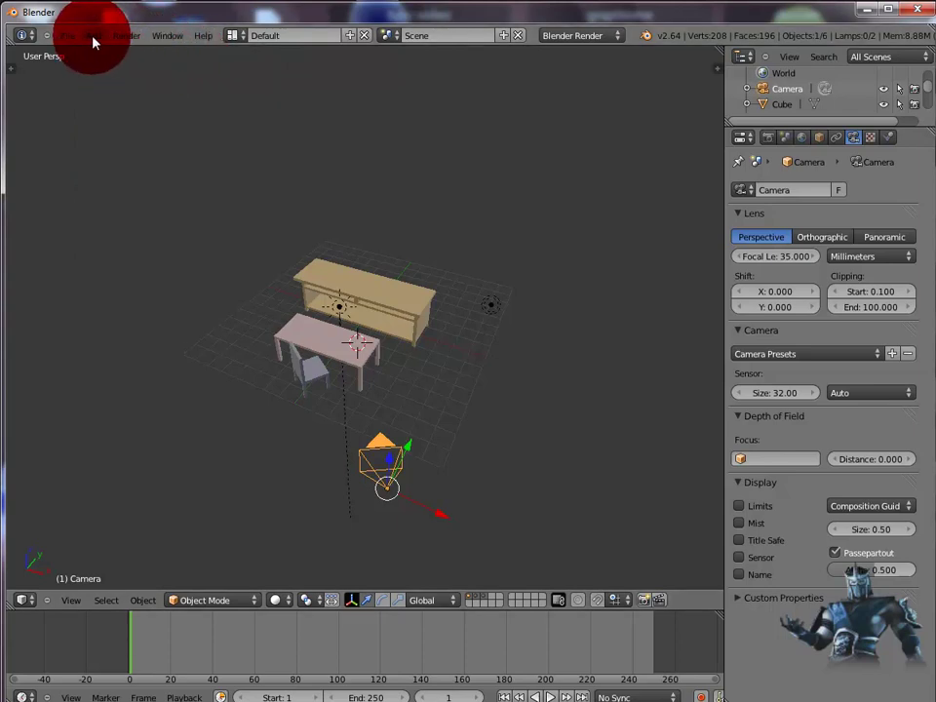
left_click(94, 36)
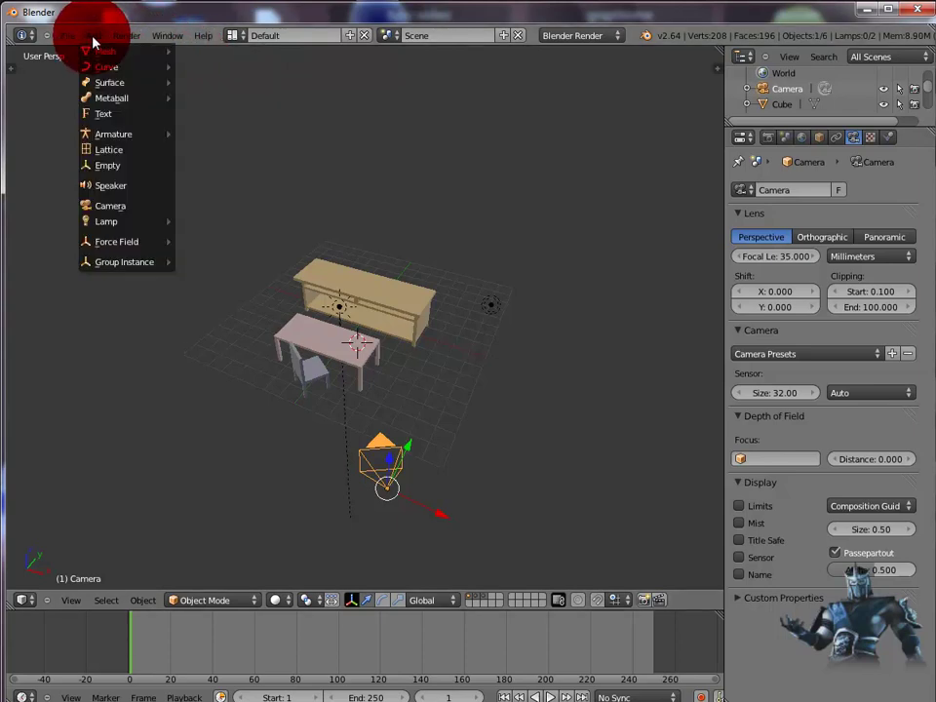
left_click(194, 385)
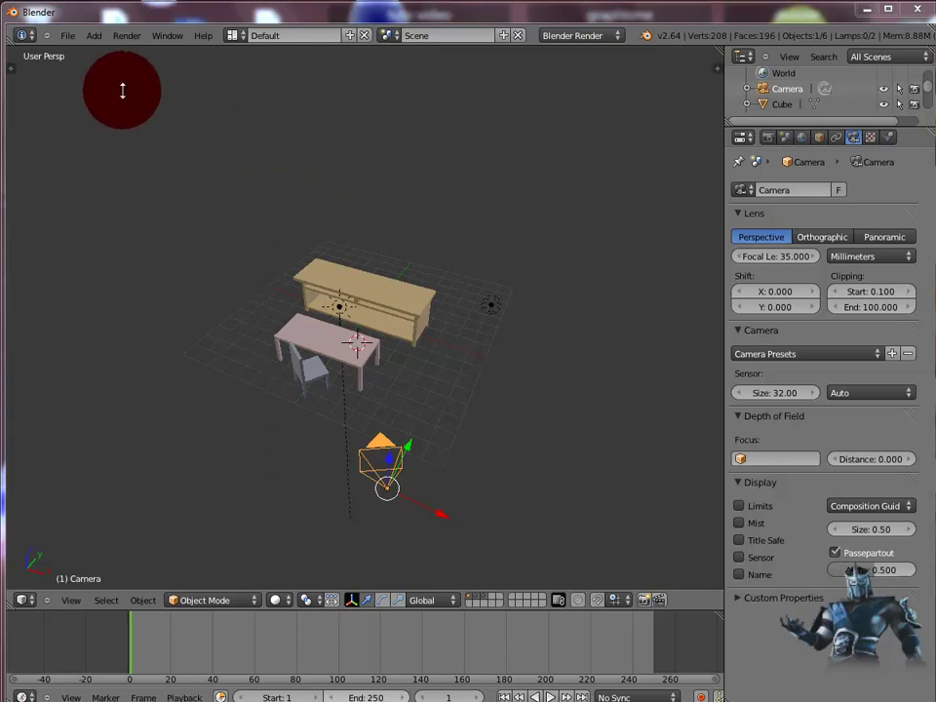
left_click(95, 36)
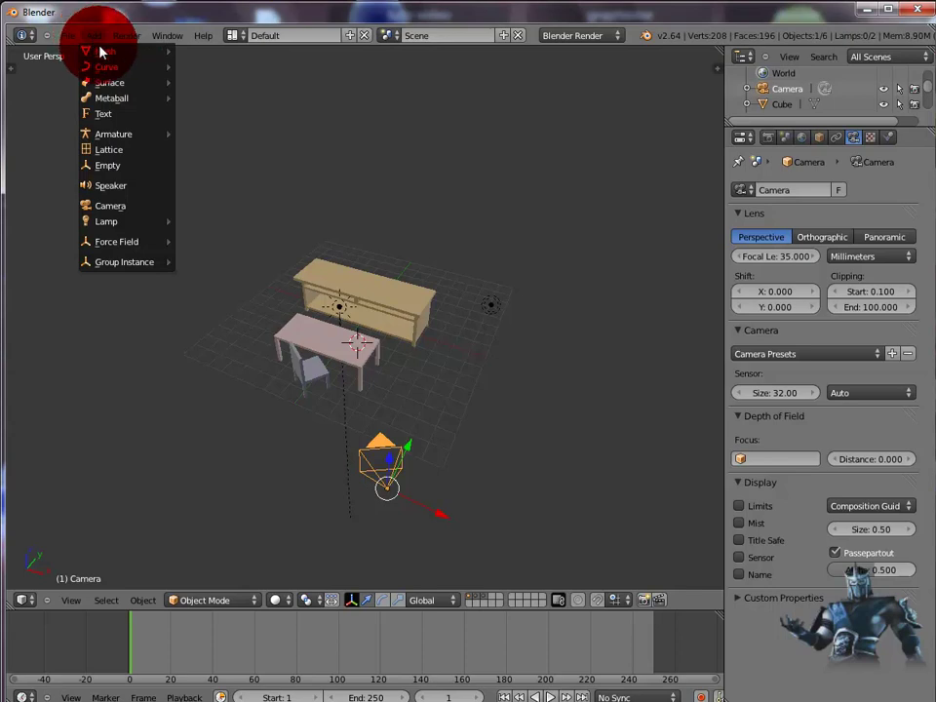
mouse_move(112, 52)
left_click(206, 55)
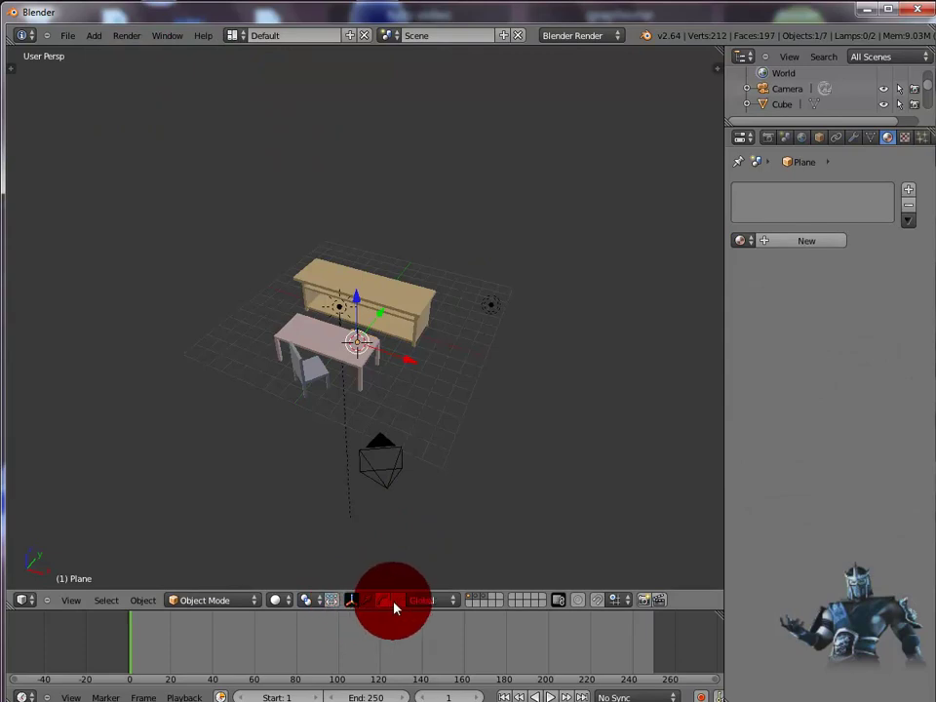
- Scale the plane along the X and Y axes into a large floor under the furniture and render the scene
left_click_drag(411, 368, 819, 488)
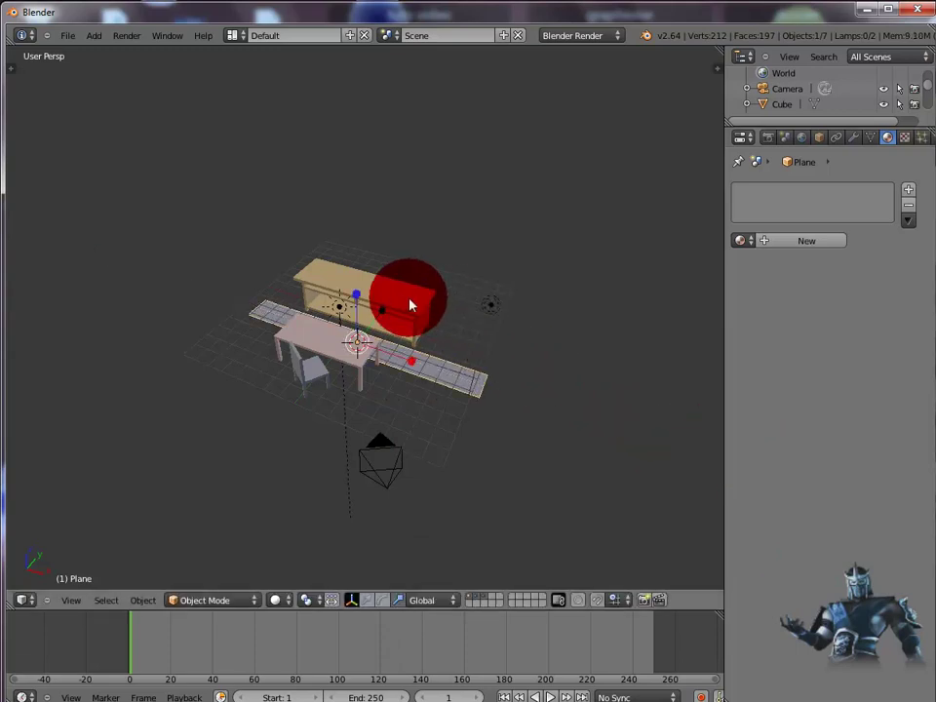
left_click_drag(382, 312, 556, 62)
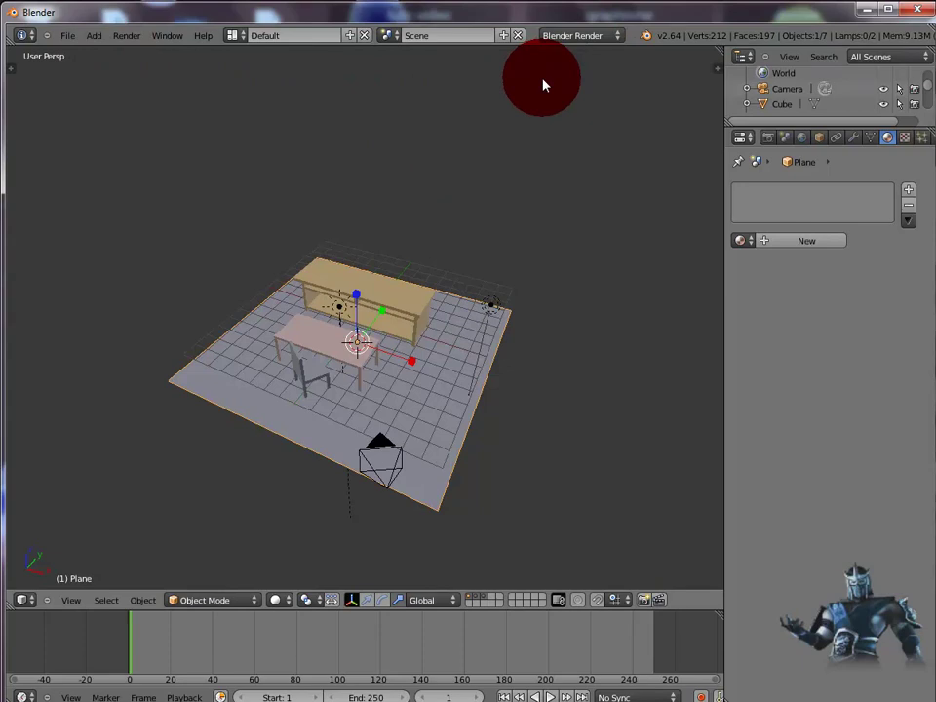
key("F12")
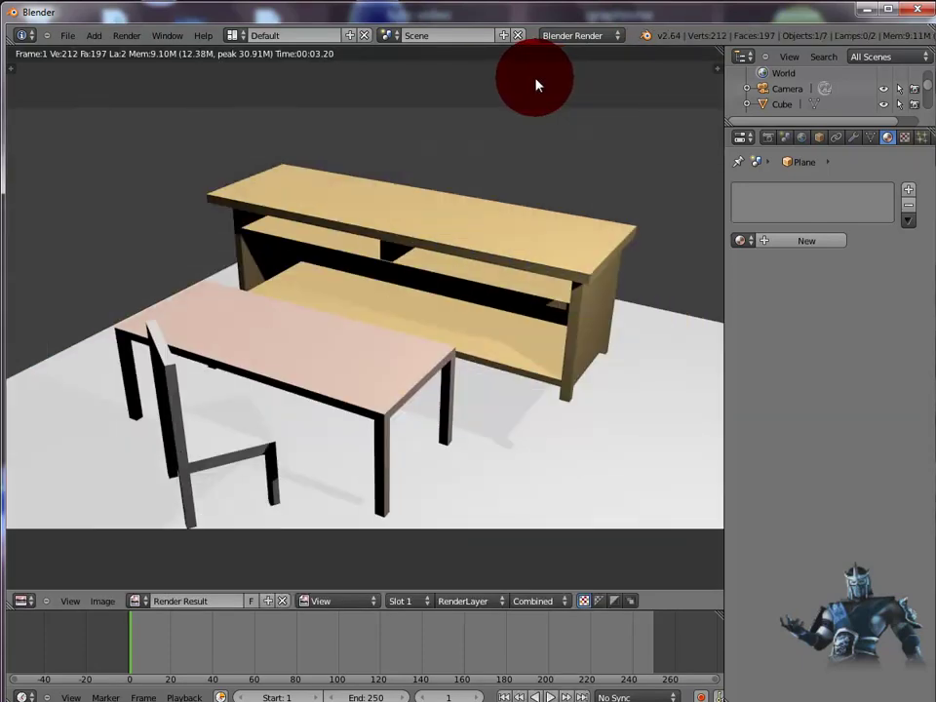
key("Escape")
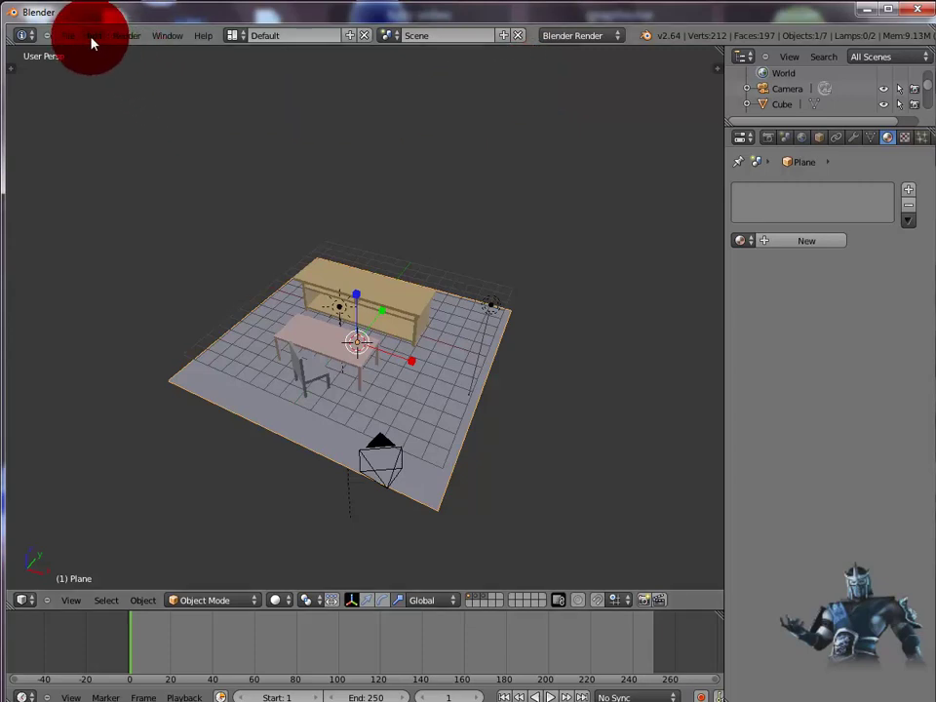
- Add a second plane and scale it by about 6.9 along the Y axis and about 8 along the X axis
left_click(93, 36)
mouse_move(98, 48)
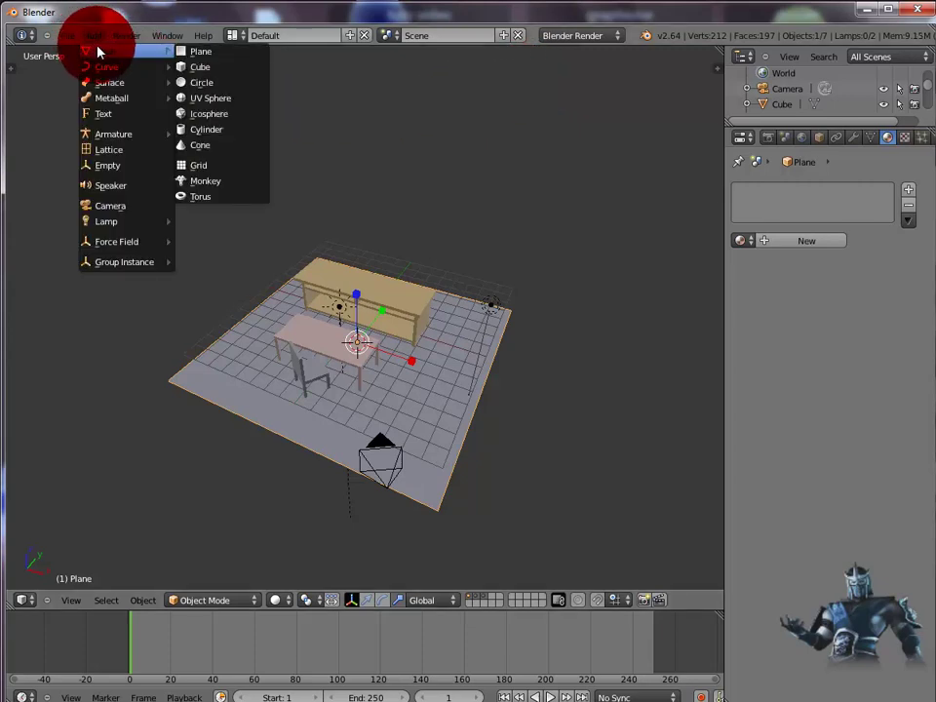
left_click(214, 56)
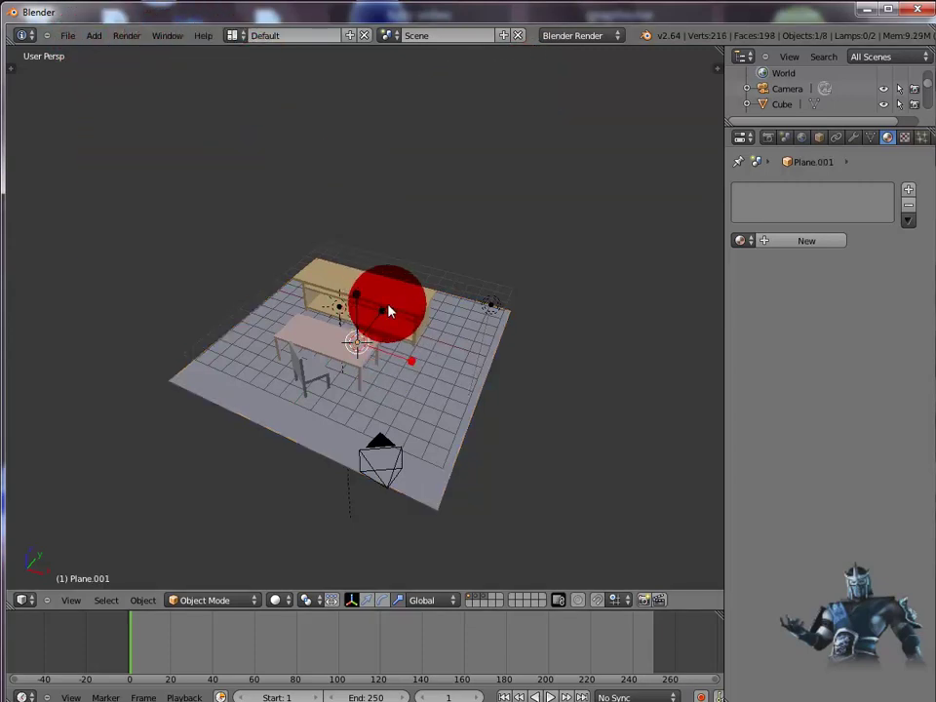
key("s")
key("y")
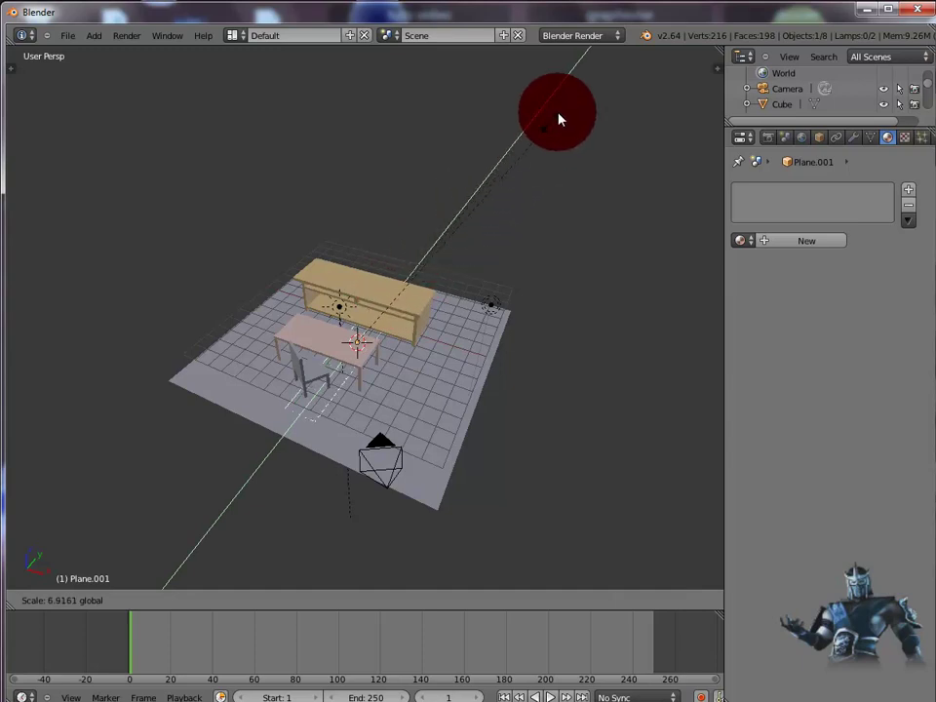
left_click(558, 119)
key("s")
key("x")
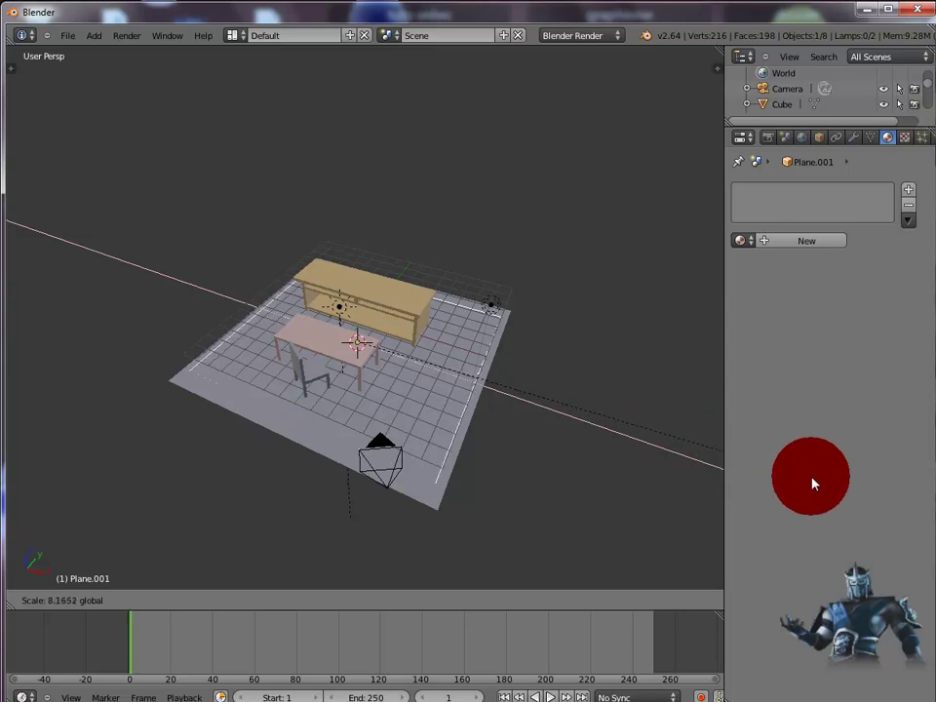
left_click(825, 485)
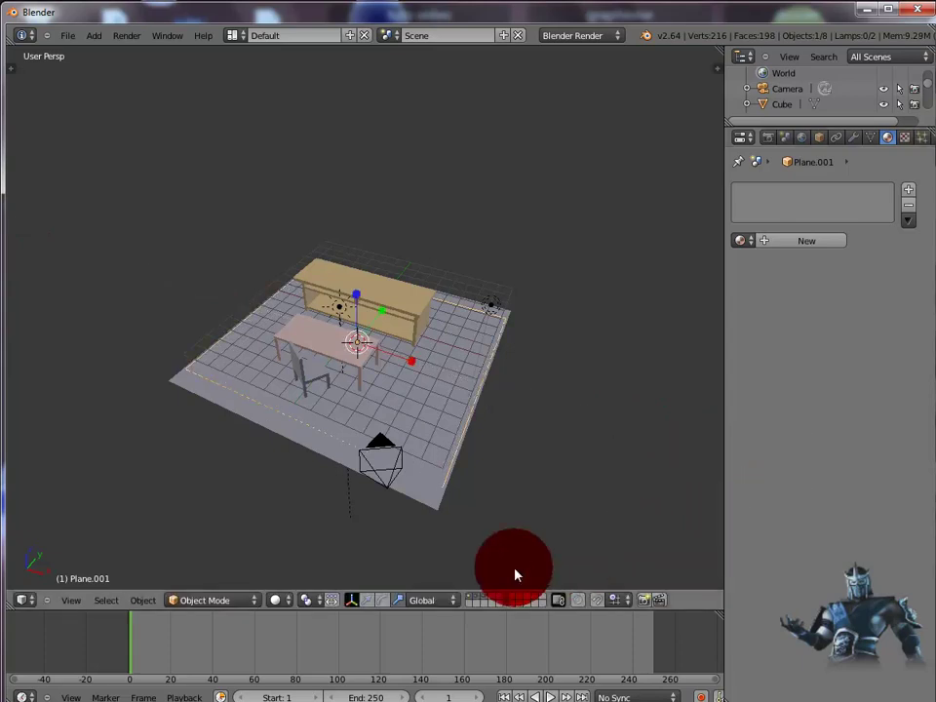
- Rotate the second plane upright about the X axis and move it back along the Y axis as a wall behind the cabinet
left_click(383, 599)
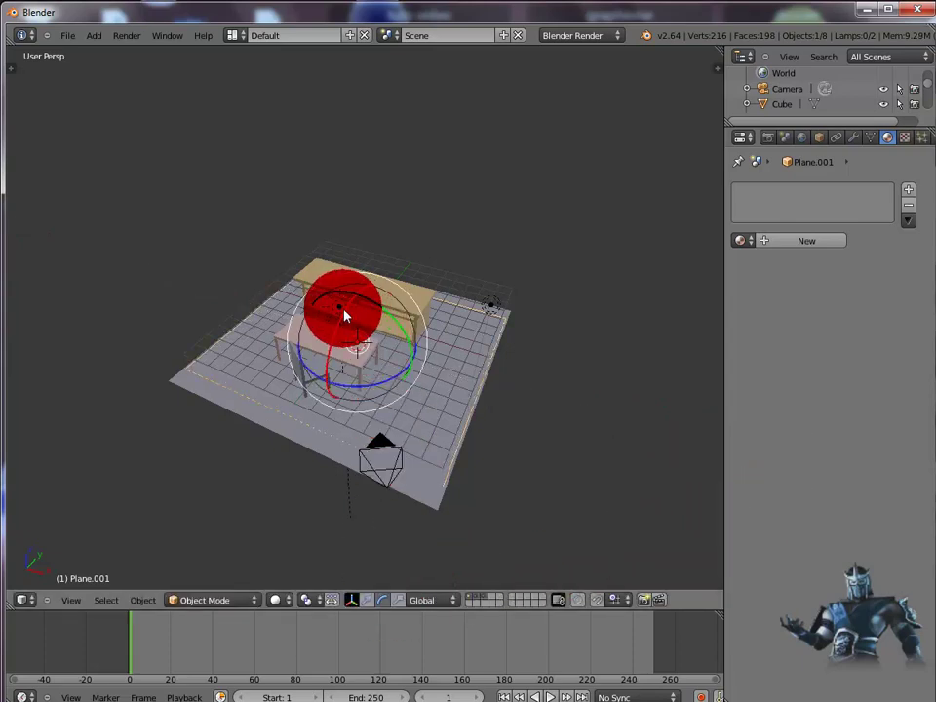
left_click_drag(344, 314, 894, 42)
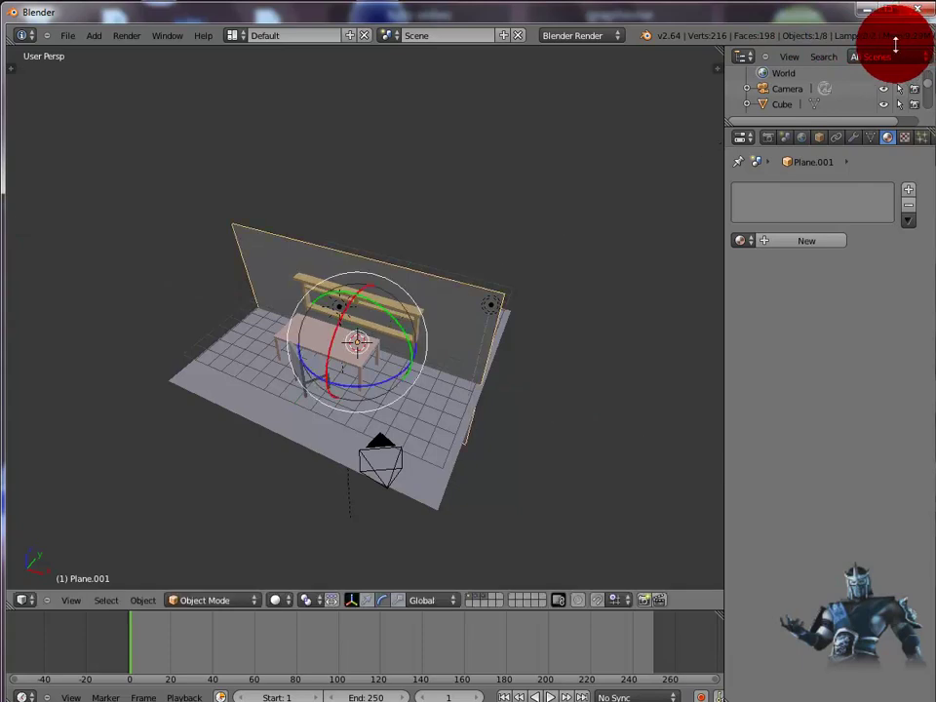
left_click(353, 600)
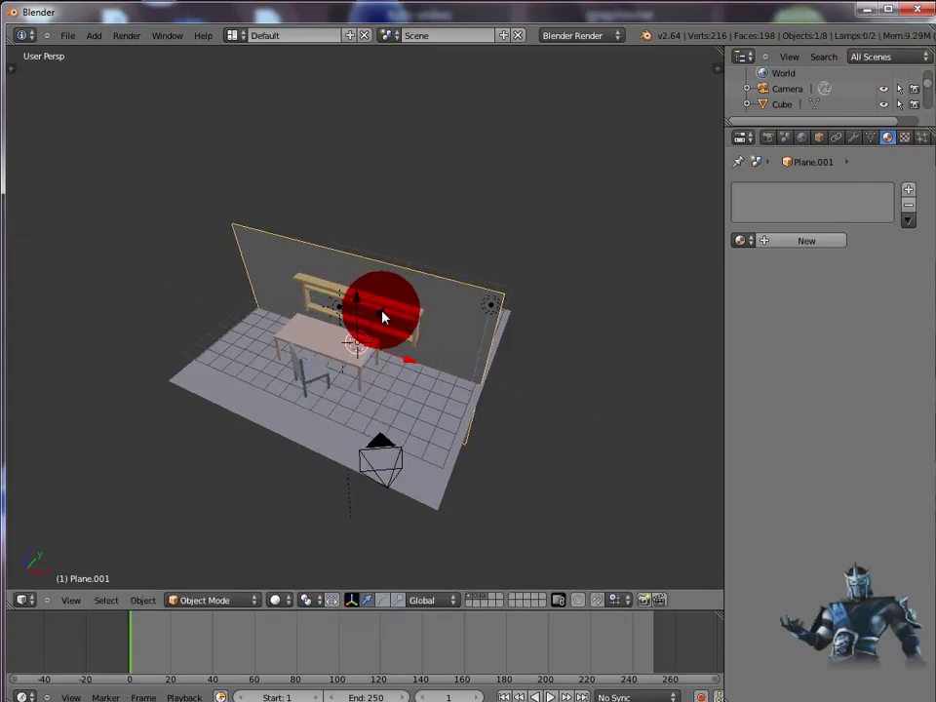
left_click_drag(384, 316, 430, 264)
- Add a third plane at the 3D cursor and scale it along the X and Y axes to nearly the floor's size
left_click(94, 37)
mouse_move(138, 54)
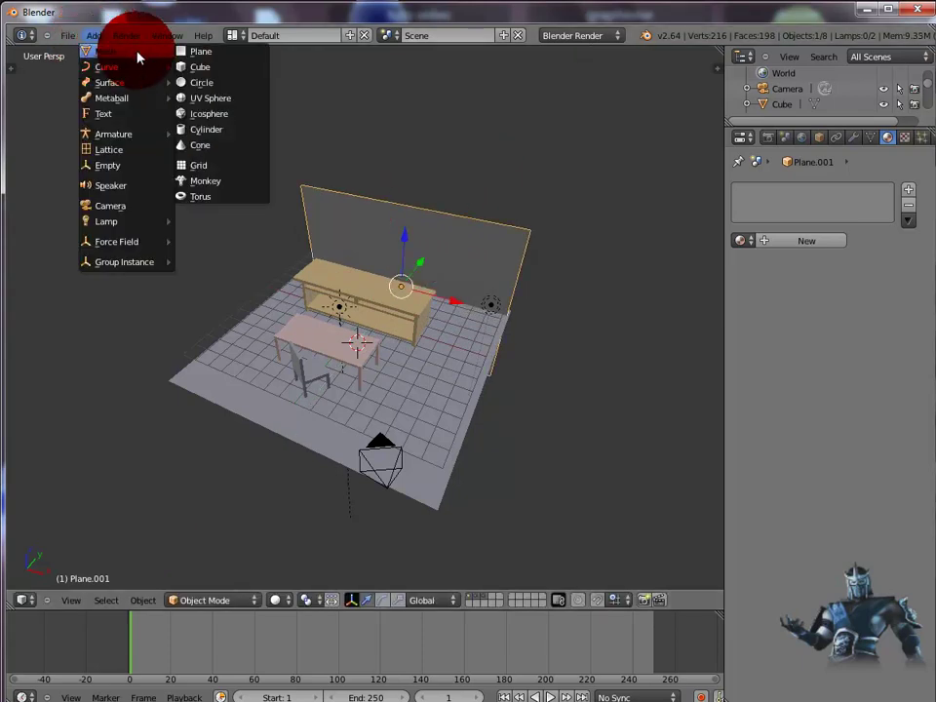
left_click(212, 52)
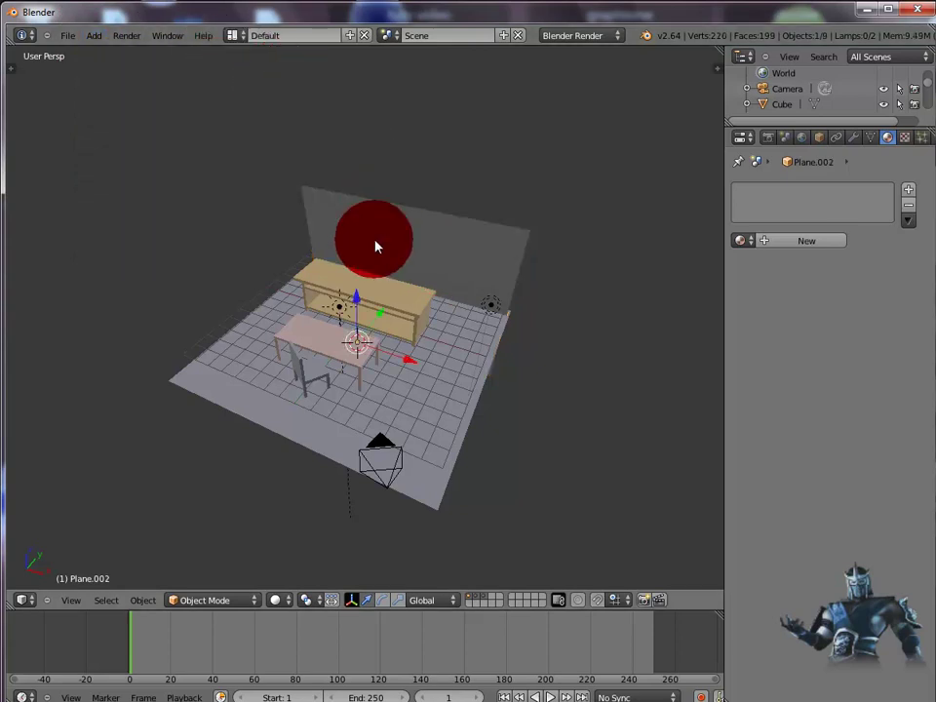
left_click_drag(382, 313, 341, 568)
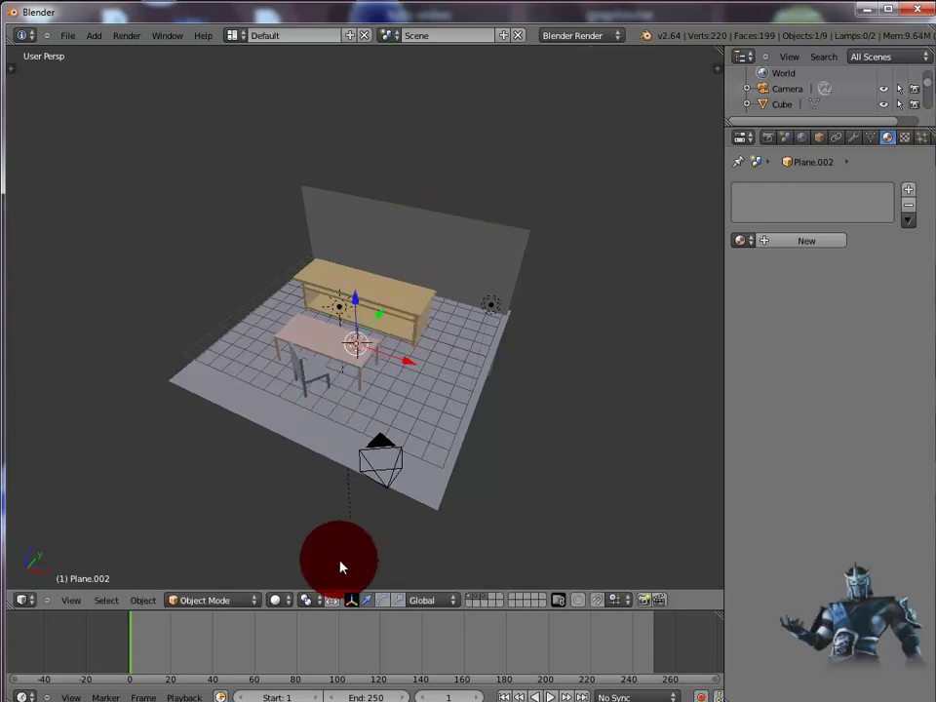
left_click(397, 600)
left_click_drag(410, 370, 754, 511)
left_click_drag(384, 322, 536, 100)
- Stand the third plane upright about the Y axis as a side wall at the floor's negative-X edge and render the scene
left_click(381, 601)
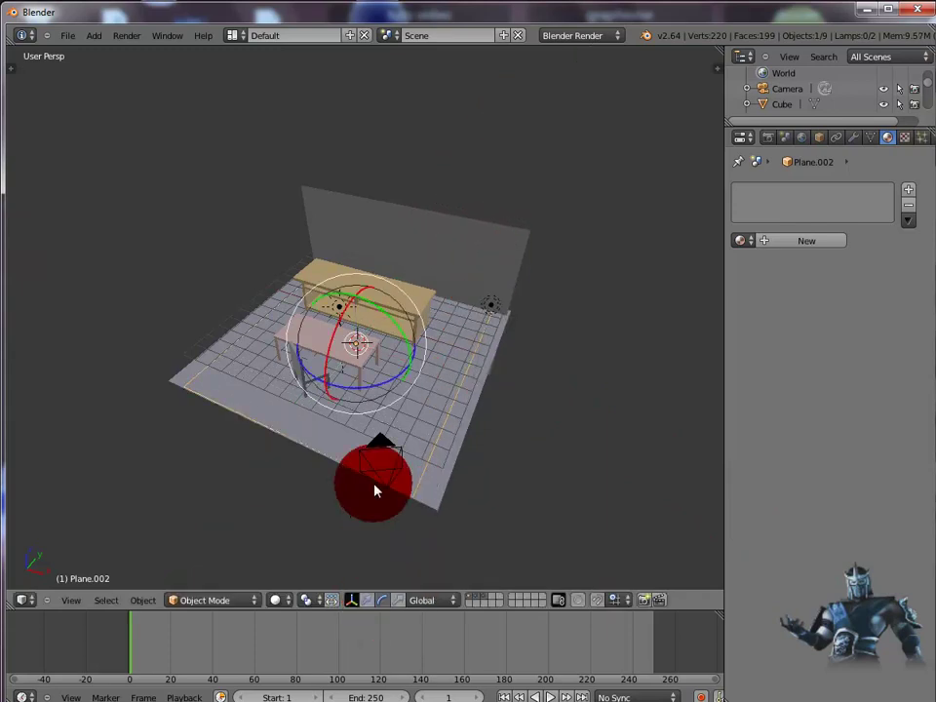
left_click_drag(385, 319, 281, 261)
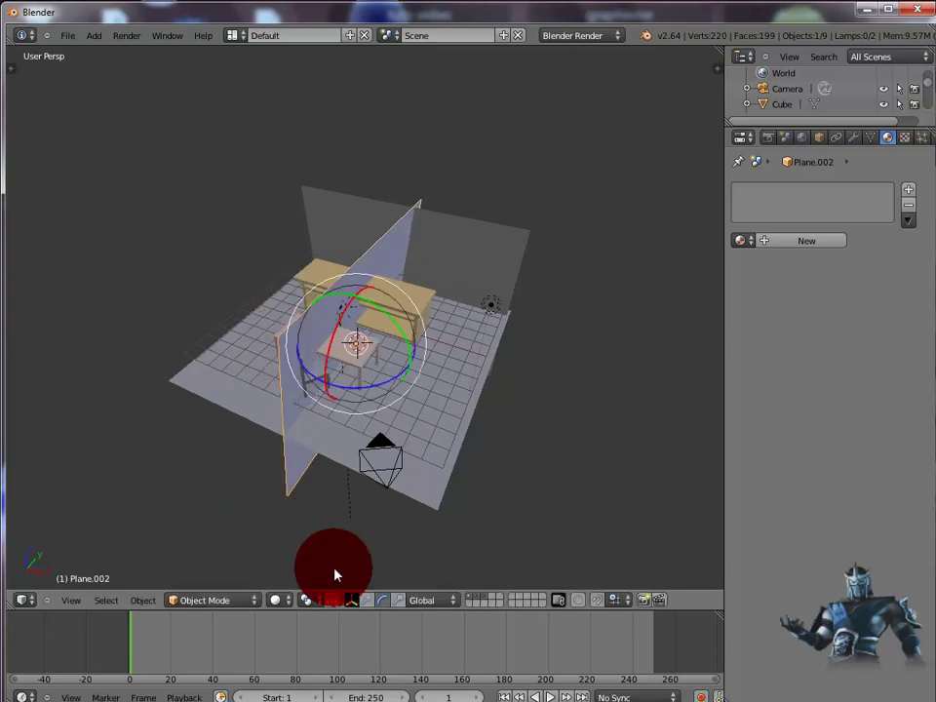
left_click(353, 599)
left_click_drag(402, 370, 310, 339)
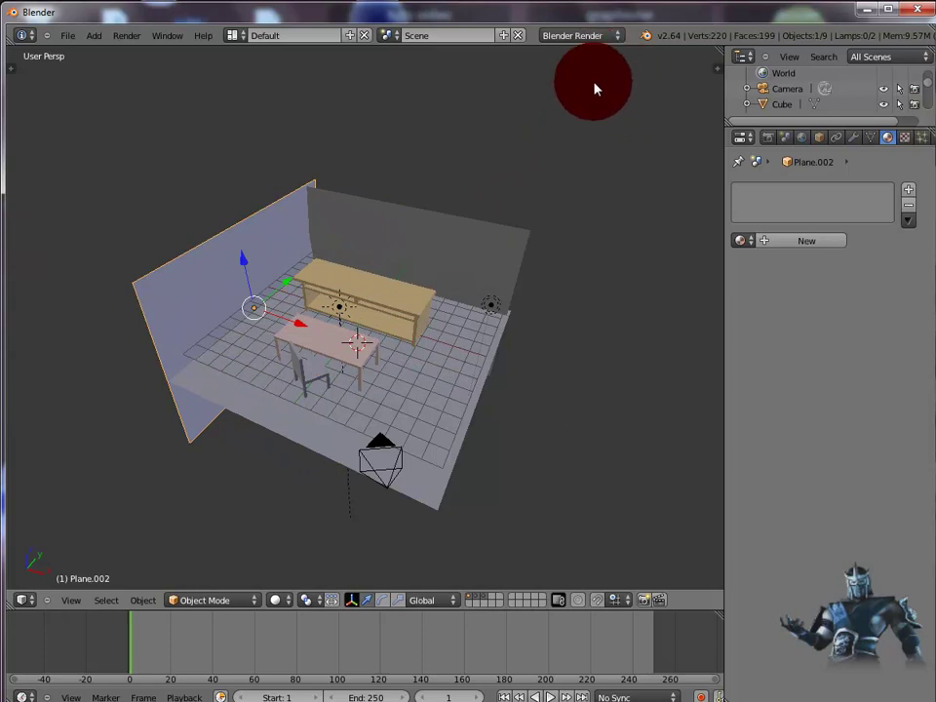
key("F12")
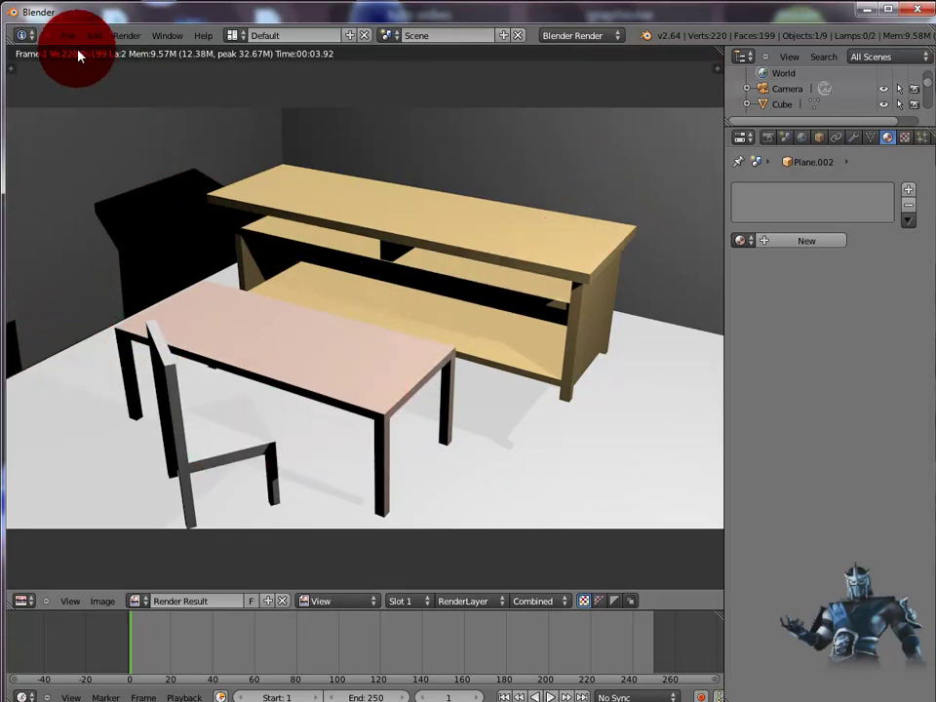
key("Escape")
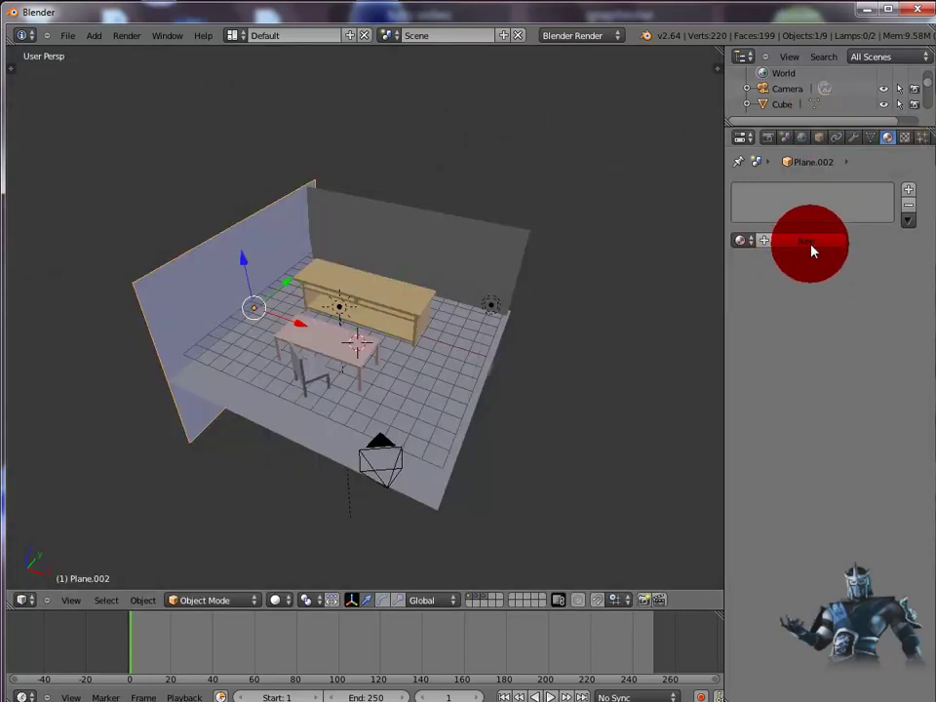
- Give the floor plane a new material with a light blue diffuse color of about R 0.432, G 0.739, B 0.800
right_click(413, 480)
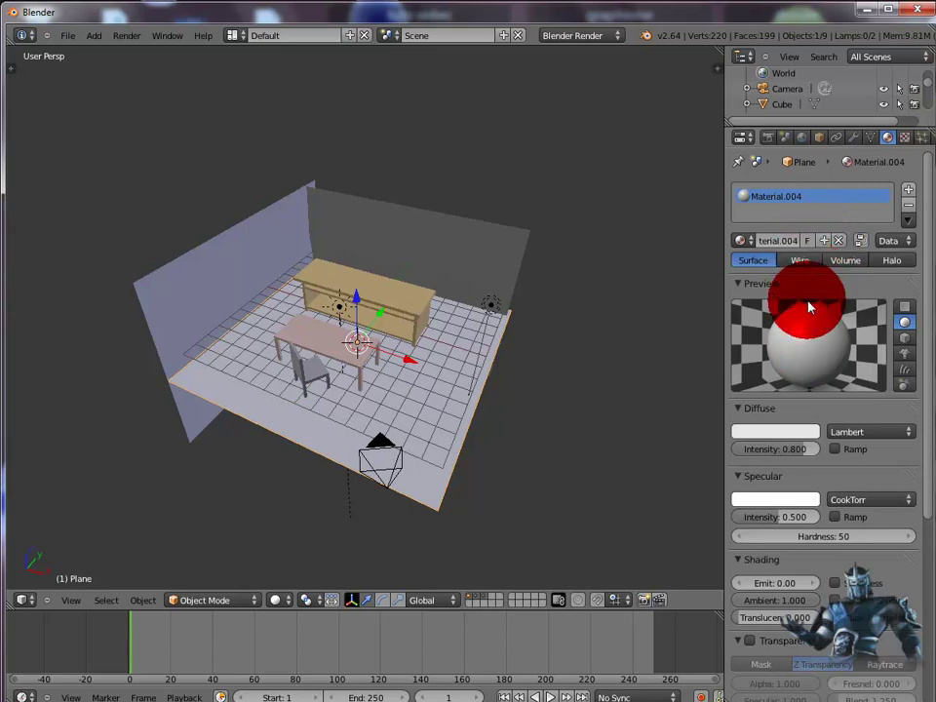
left_click(775, 436)
mouse_move(779, 440)
left_mouse_down()
mouse_move(774, 315)
mouse_move(746, 259)
left_mouse_up()
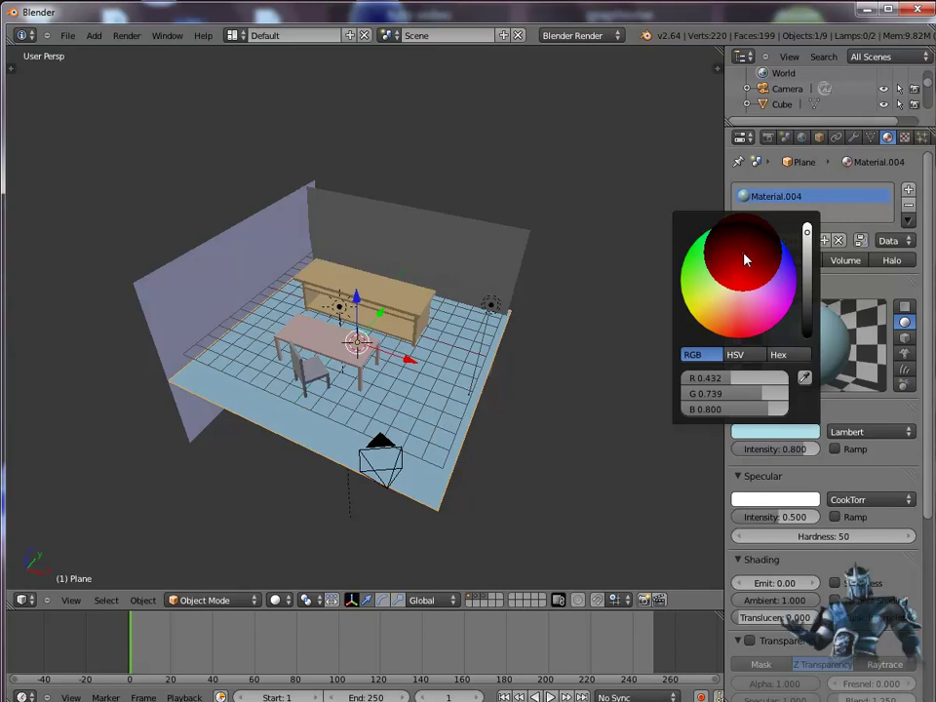
- Give the back wall behind the cabinet a new material with a pale green diffuse color
right_click(487, 257)
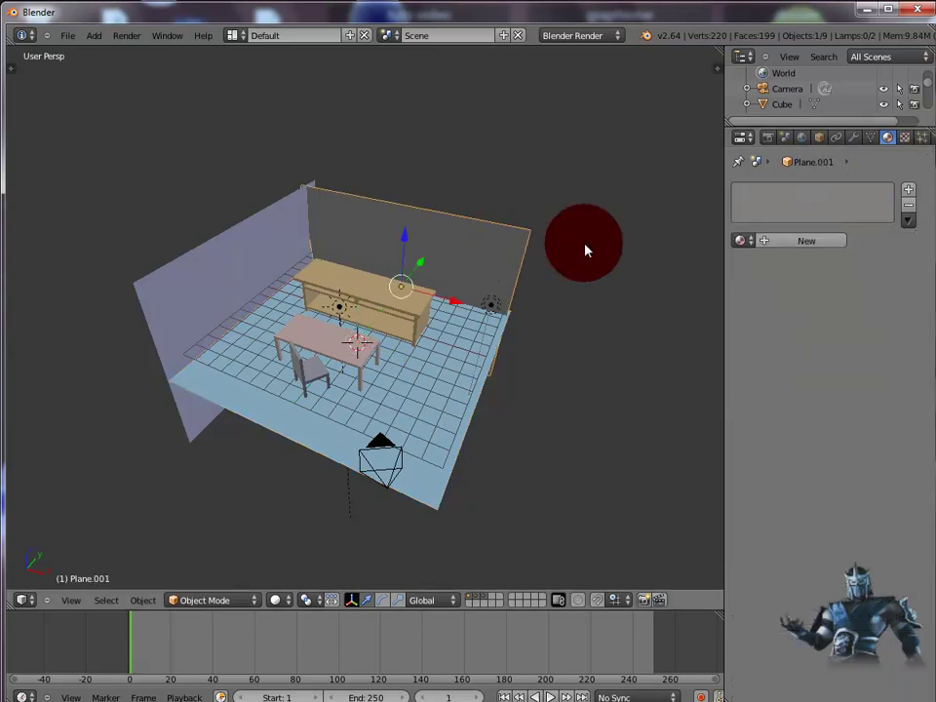
left_click(812, 242)
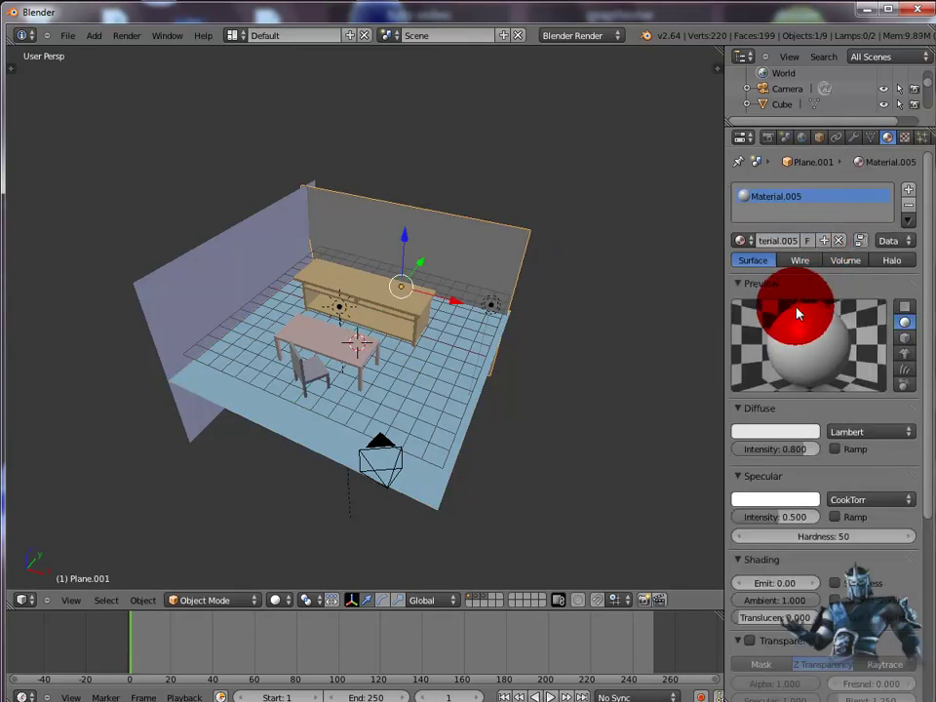
left_click(773, 432)
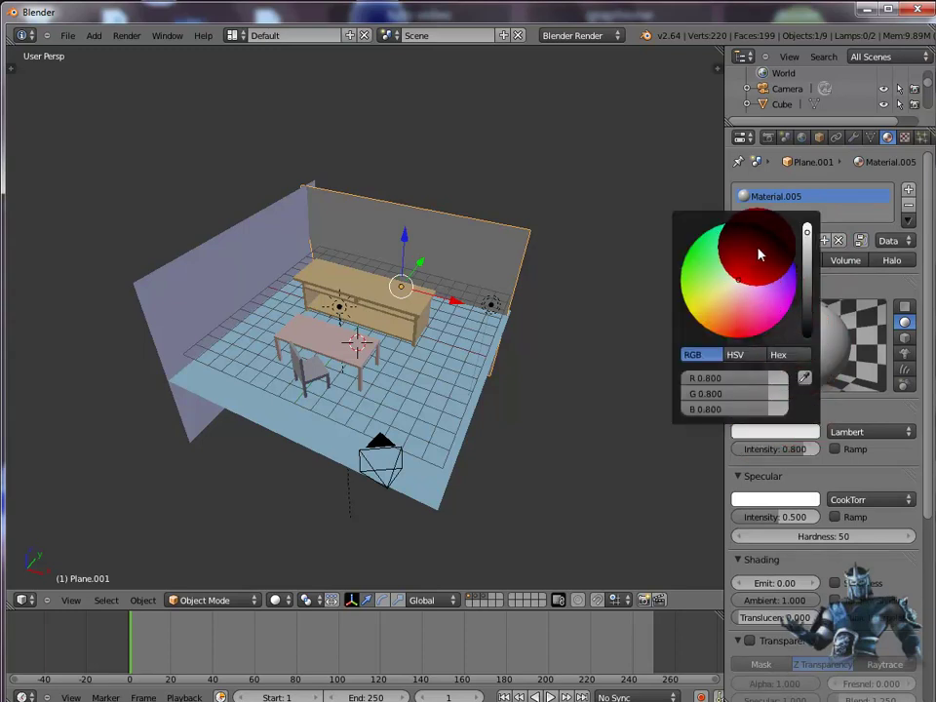
left_click(717, 285)
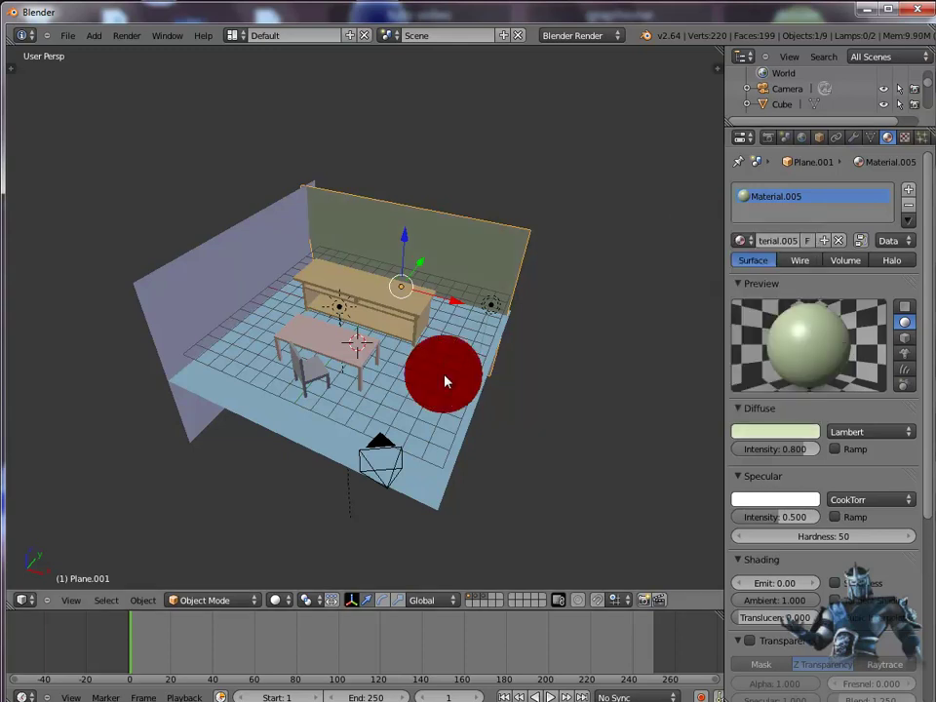
- Give the side wall a new material with a yellow-green diffuse color and render the scene
right_click(239, 272)
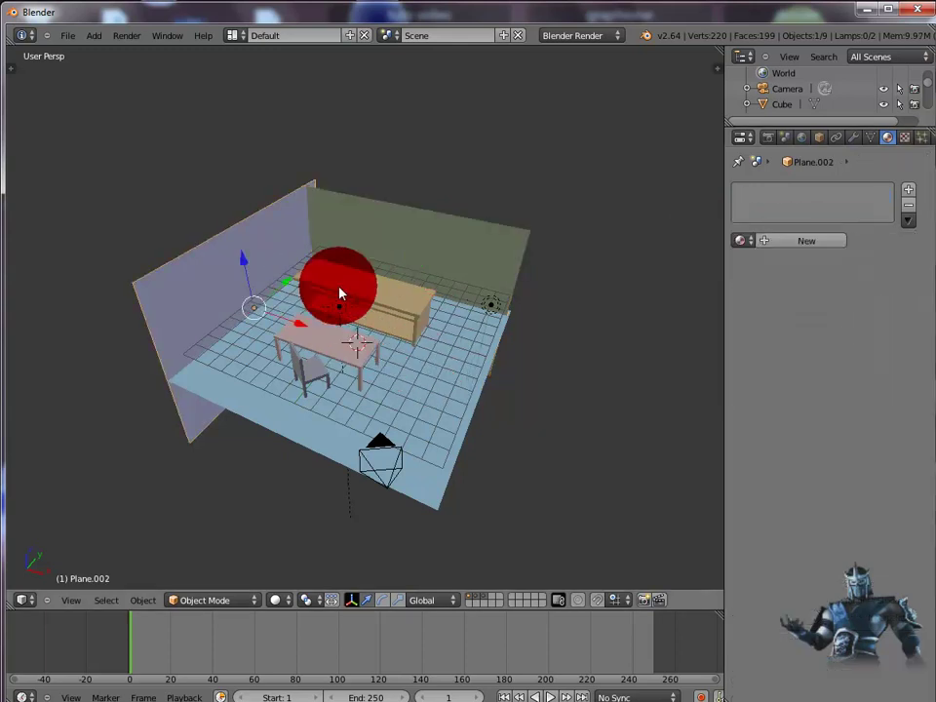
left_click(805, 241)
left_click(773, 431)
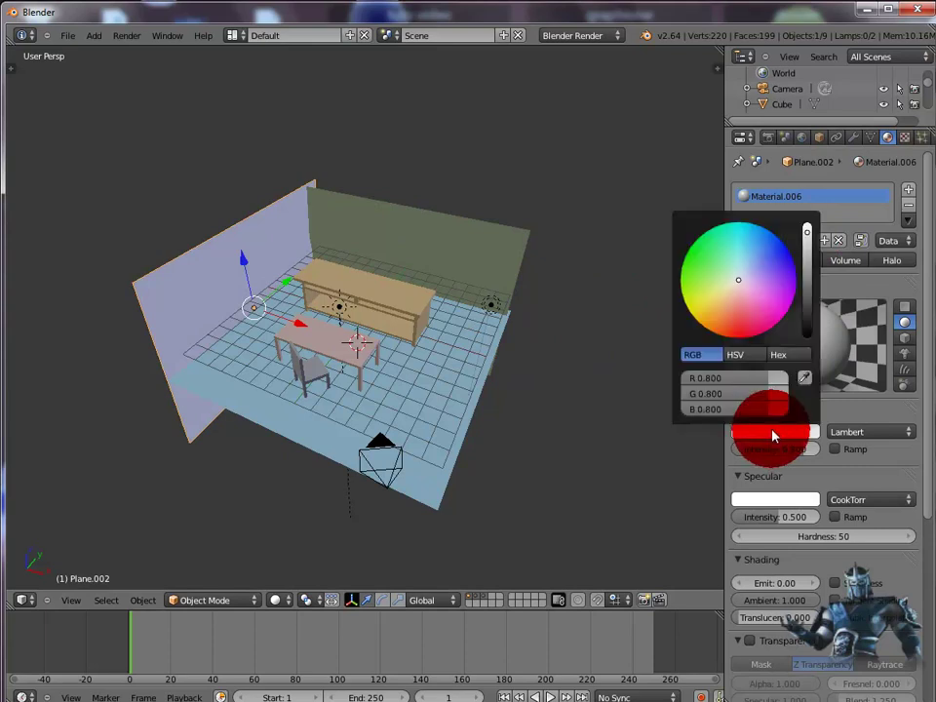
left_click_drag(726, 274, 710, 305)
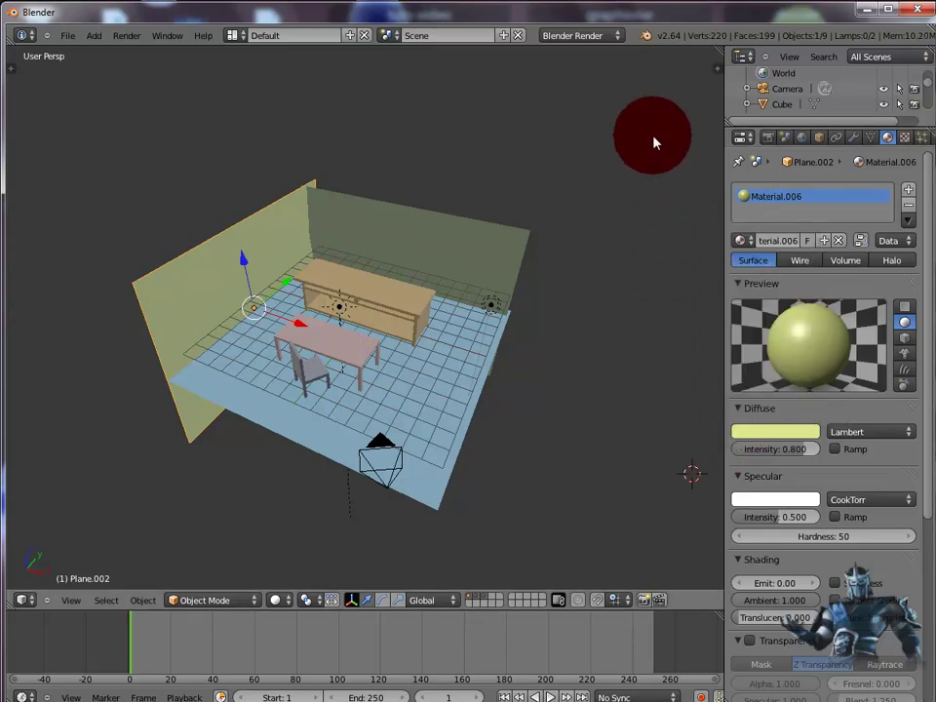
key("F12")
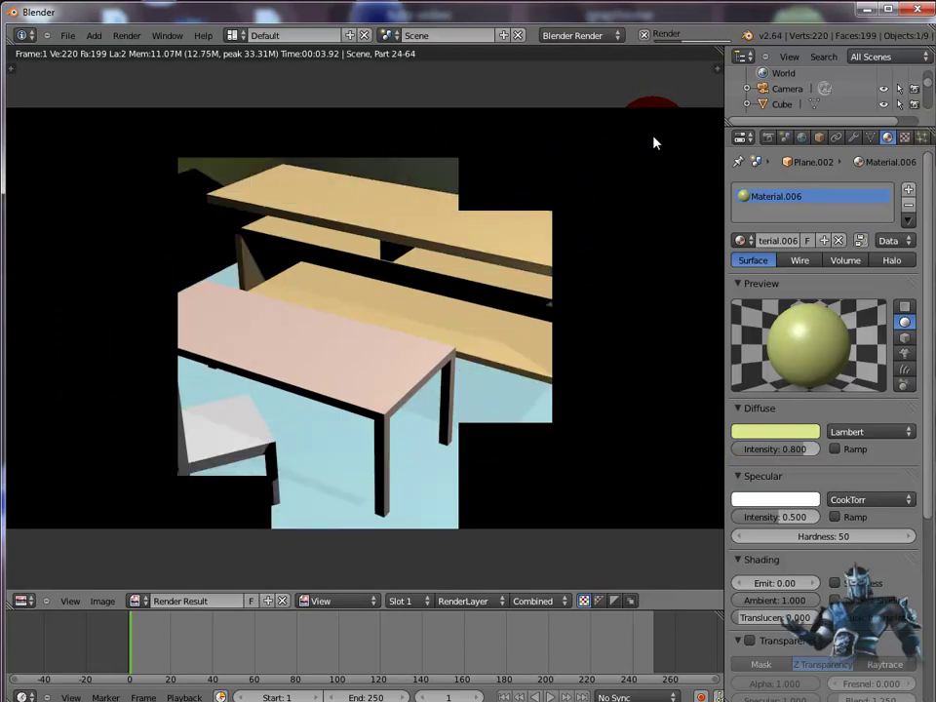